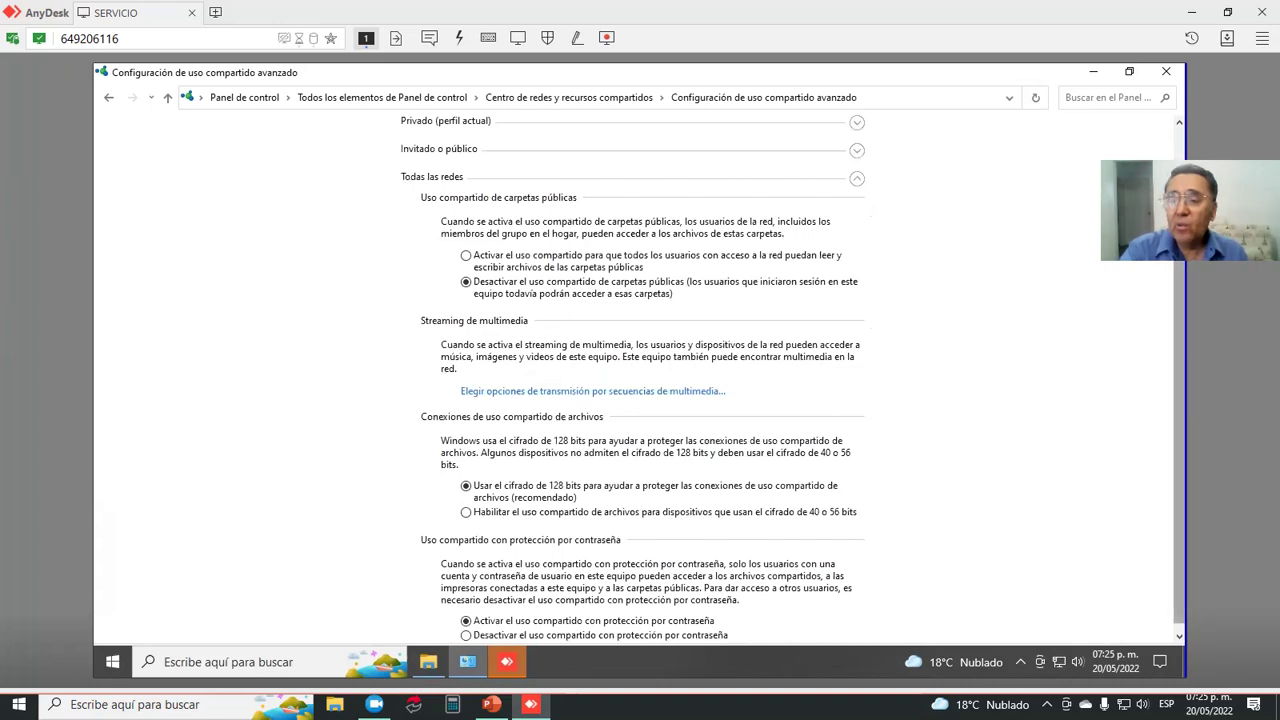
Step: Turn off password-protected sharing for all networks in the remote computer's advanced sharing settings
scroll(640, 380, down, 1)
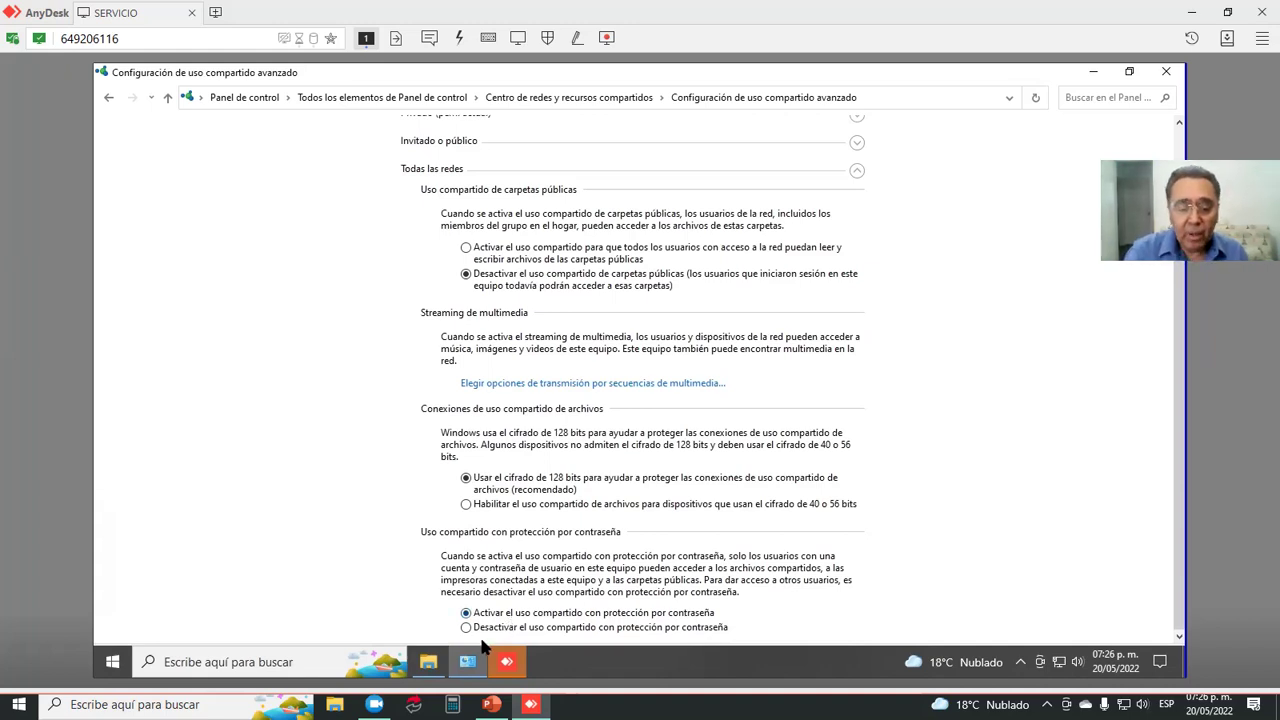
click(465, 630)
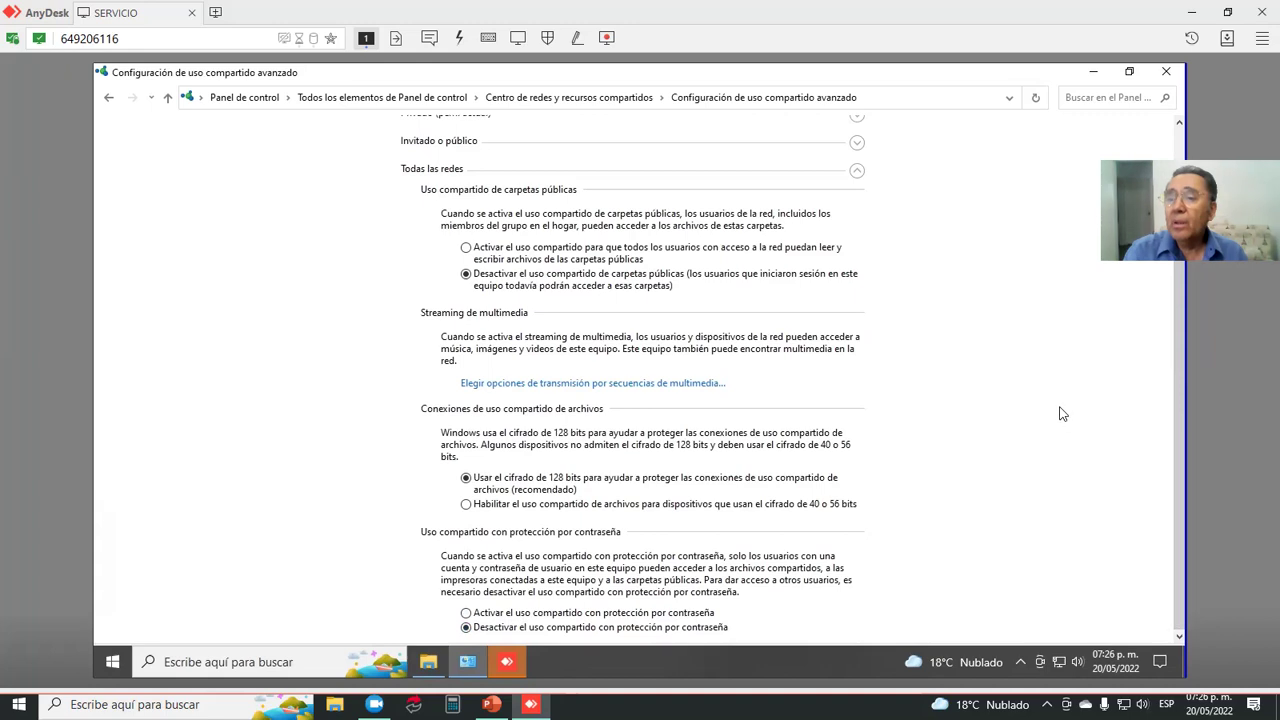
scroll(1060, 413, up, 1)
scroll(1060, 412, up, 2)
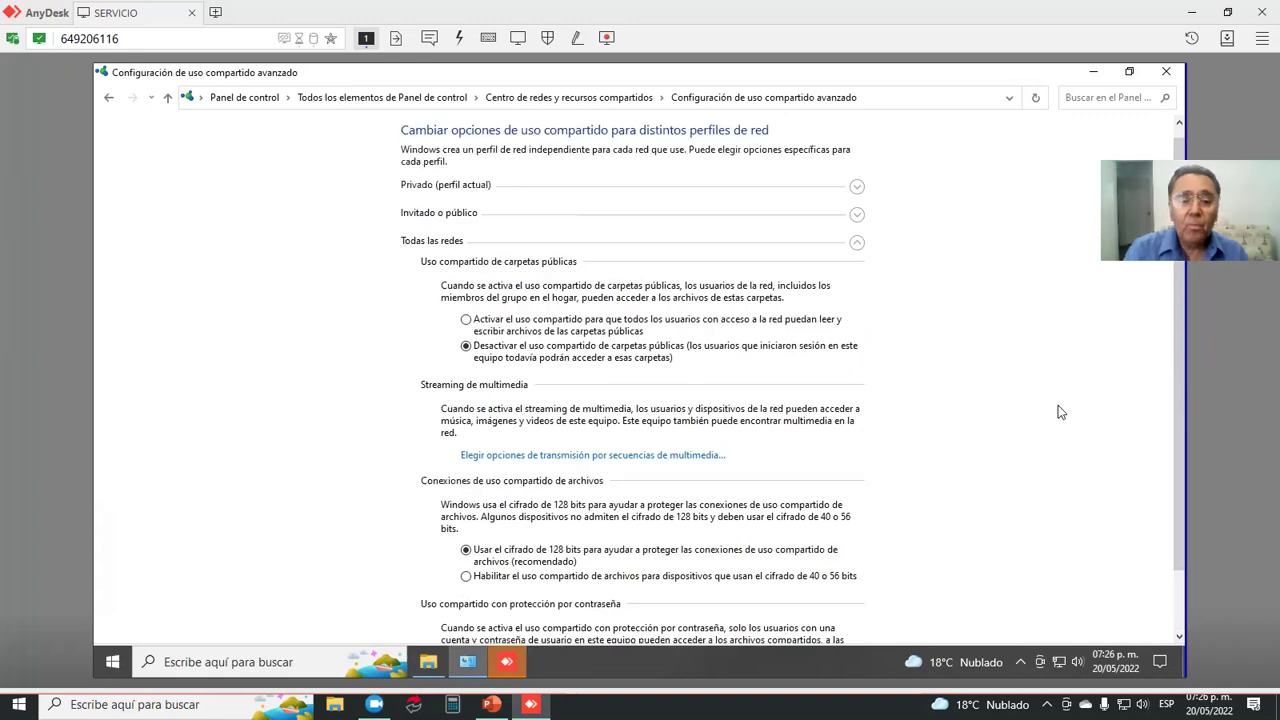
scroll(1060, 412, down, 3)
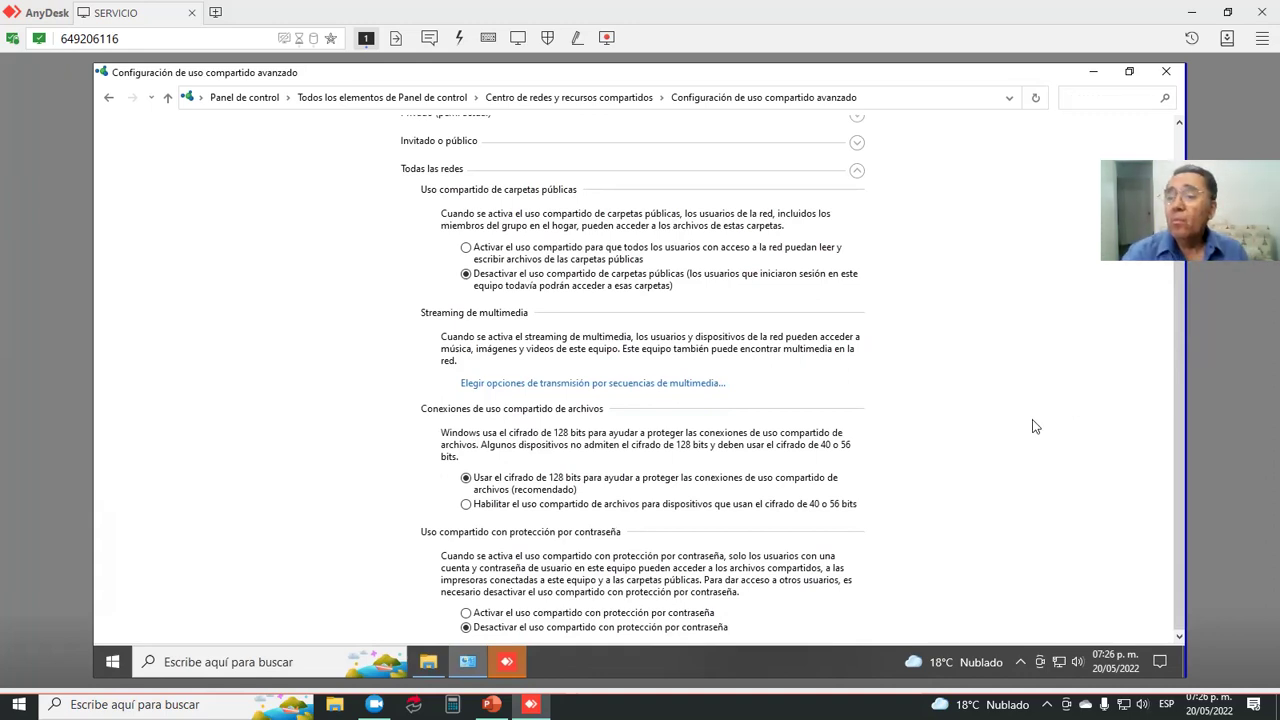
Step: Restore the advanced sharing settings window to a smaller size, move it fully into view and save the changes
click(1129, 71)
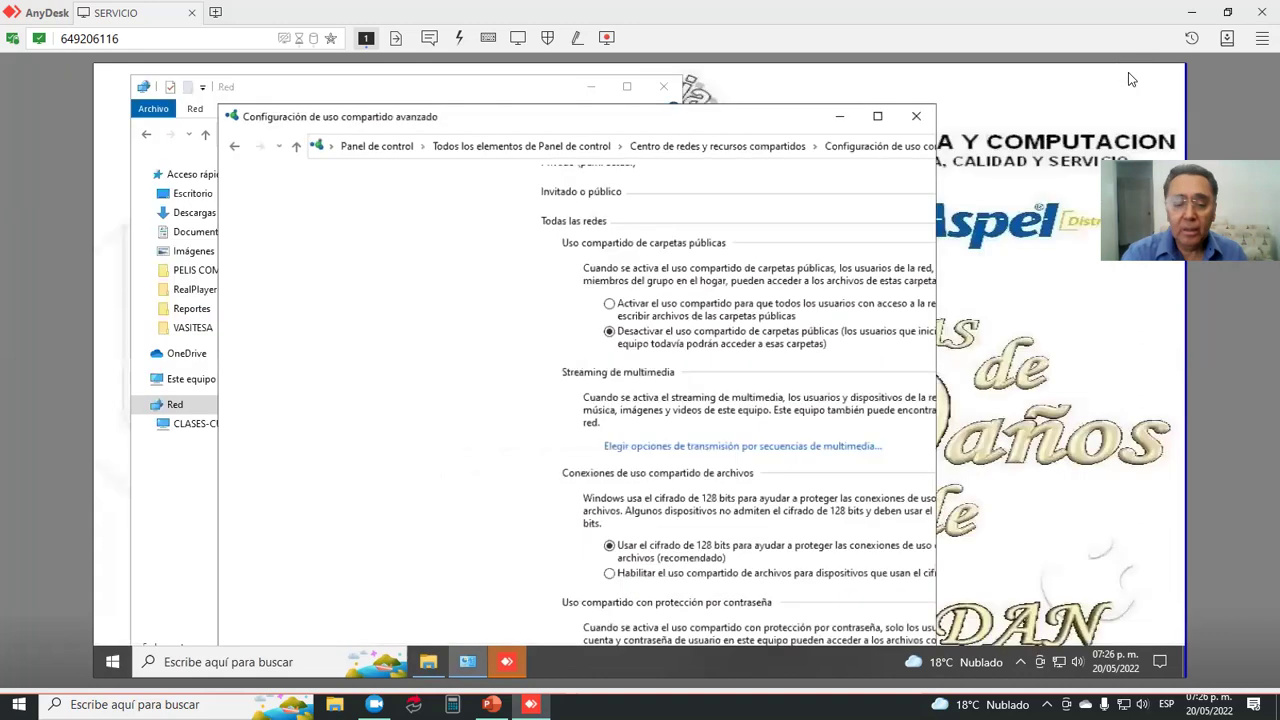
drag(756, 150, 765, 86)
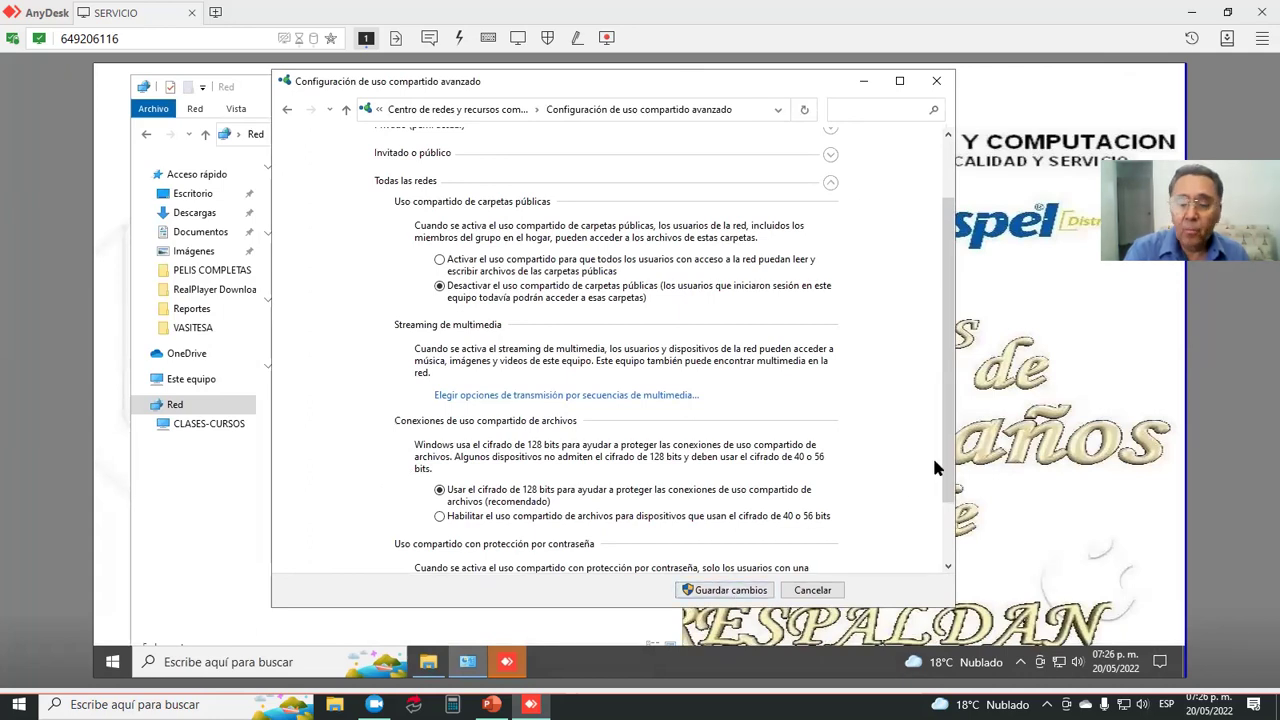
scroll(943, 471, down, 2)
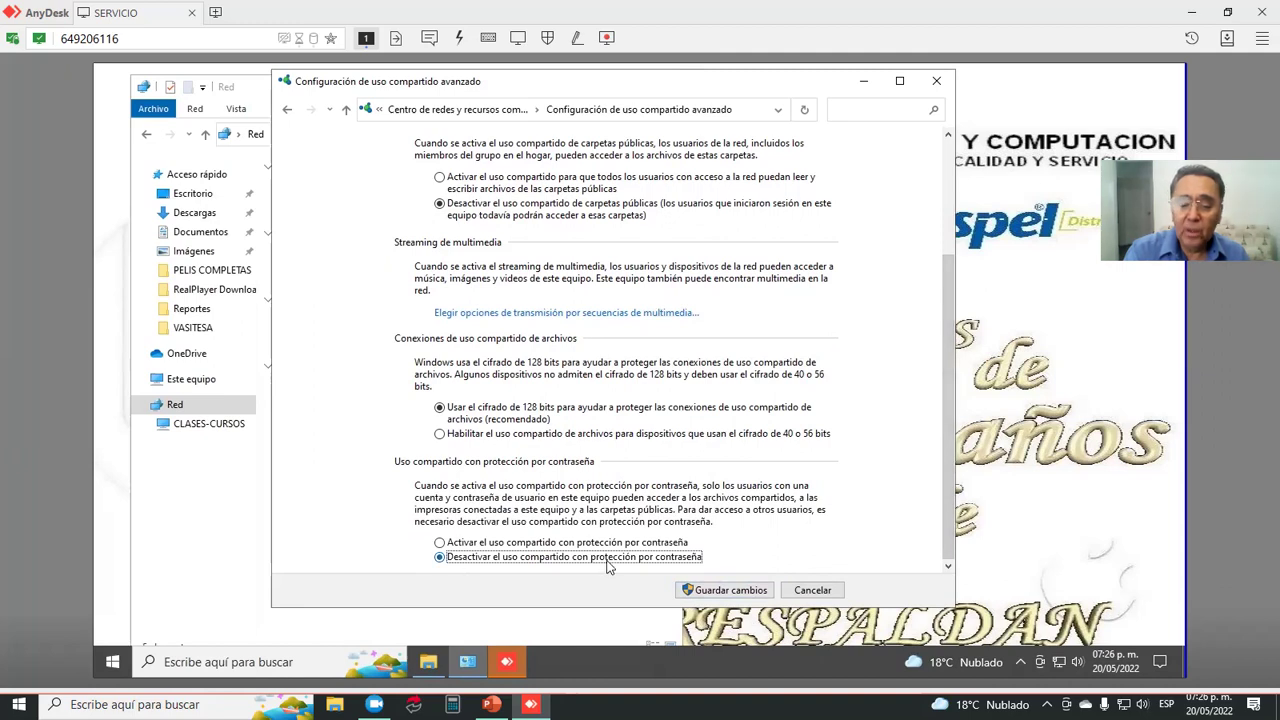
click(729, 591)
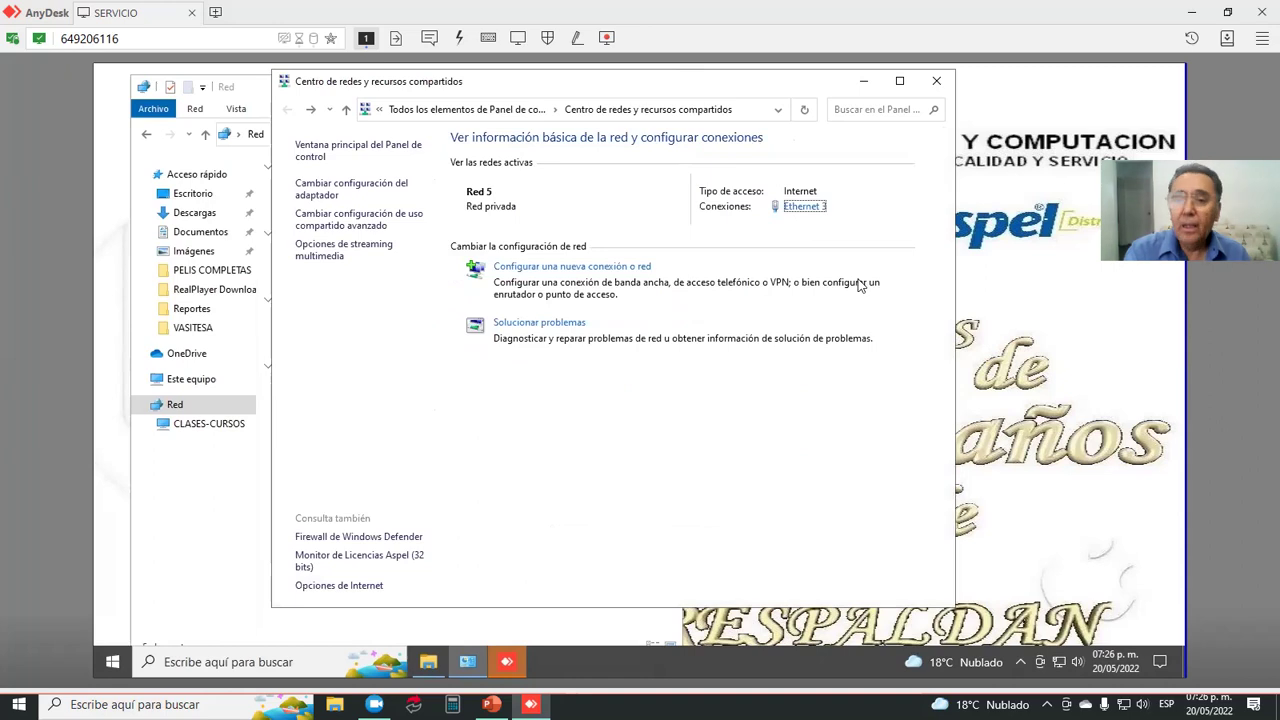
Step: Close the network center and Red windows on the remote computer, and minimize the AnyDesk session
click(935, 81)
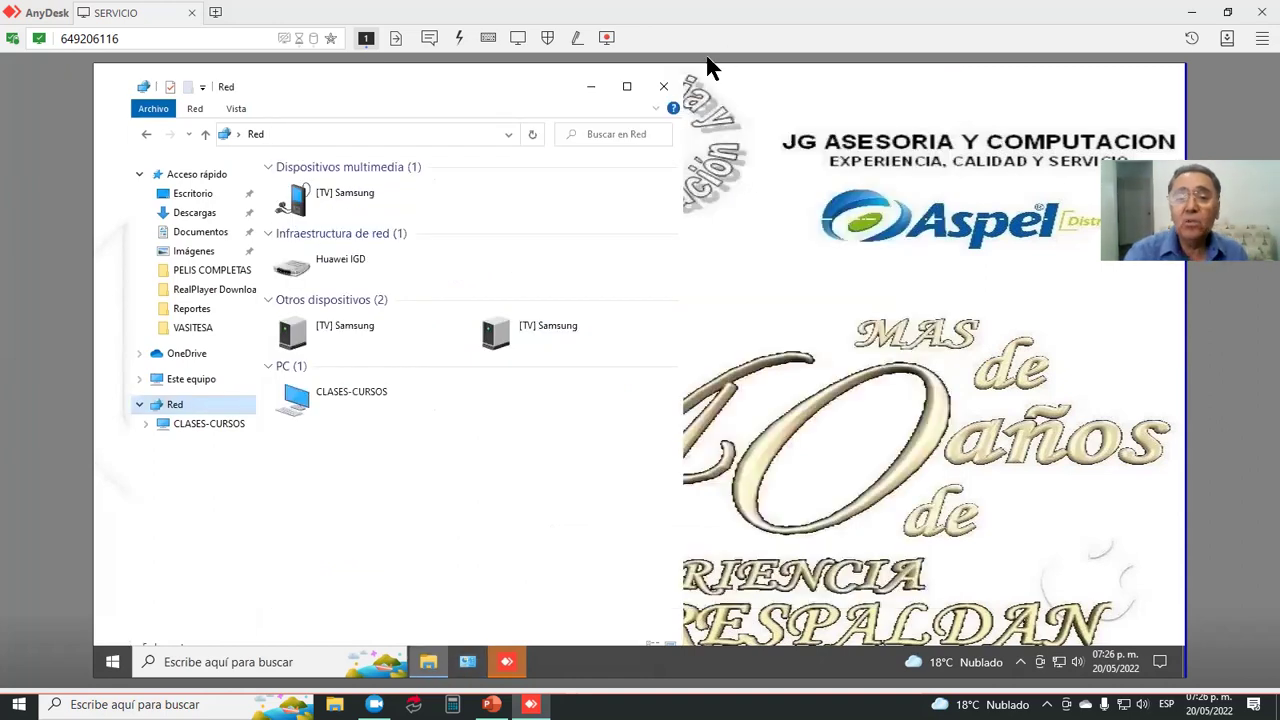
click(665, 87)
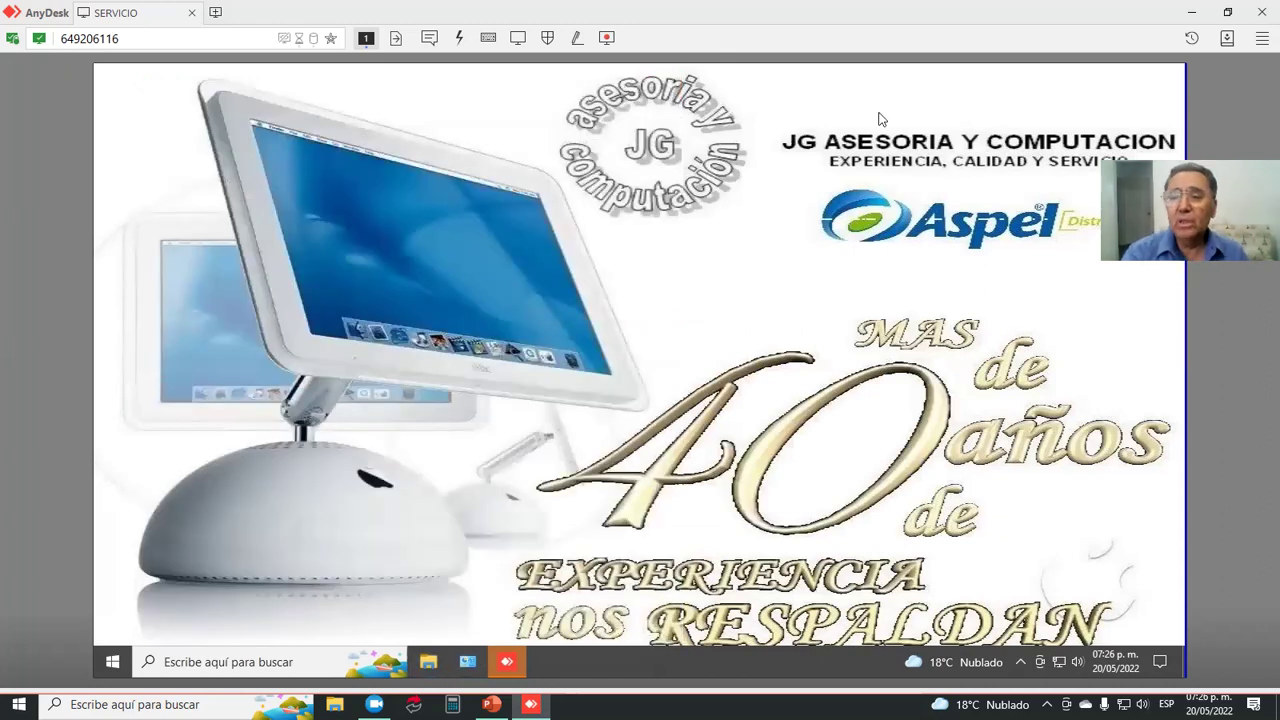
click(1195, 15)
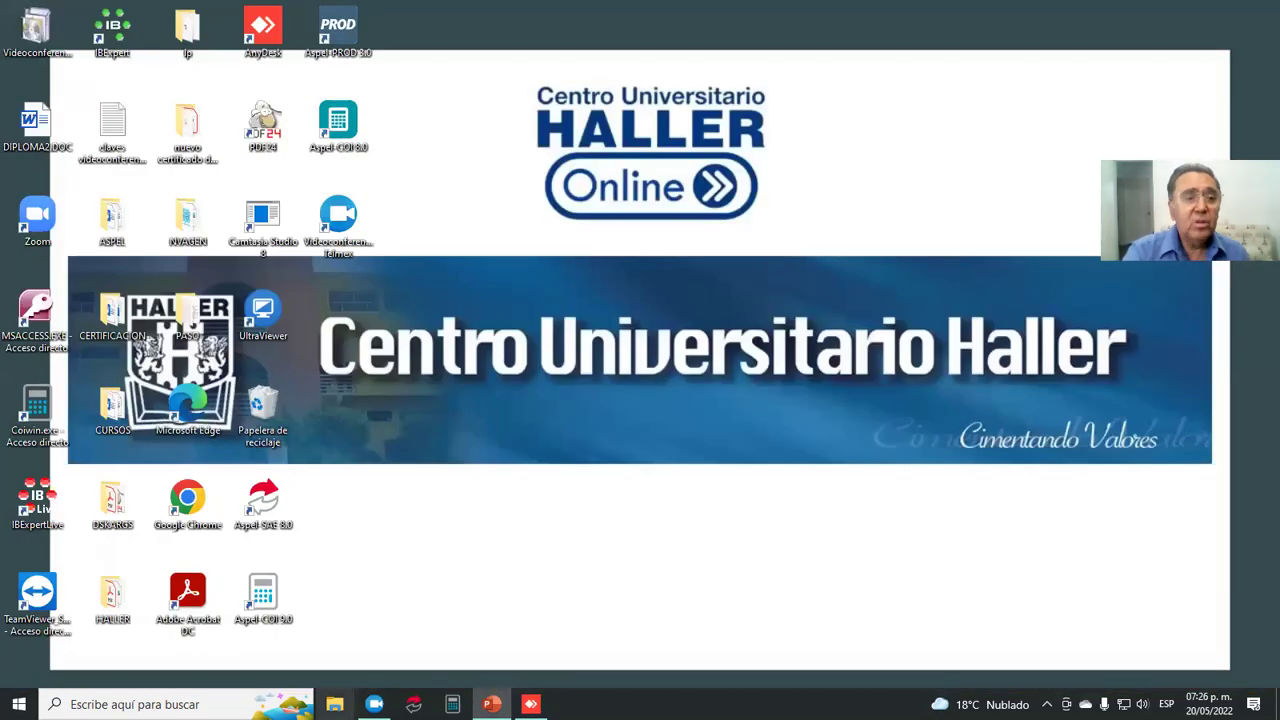
Step: View the Red location in the local File Explorer, and run \\SERVICIO to open that computer's shared folders
click(334, 704)
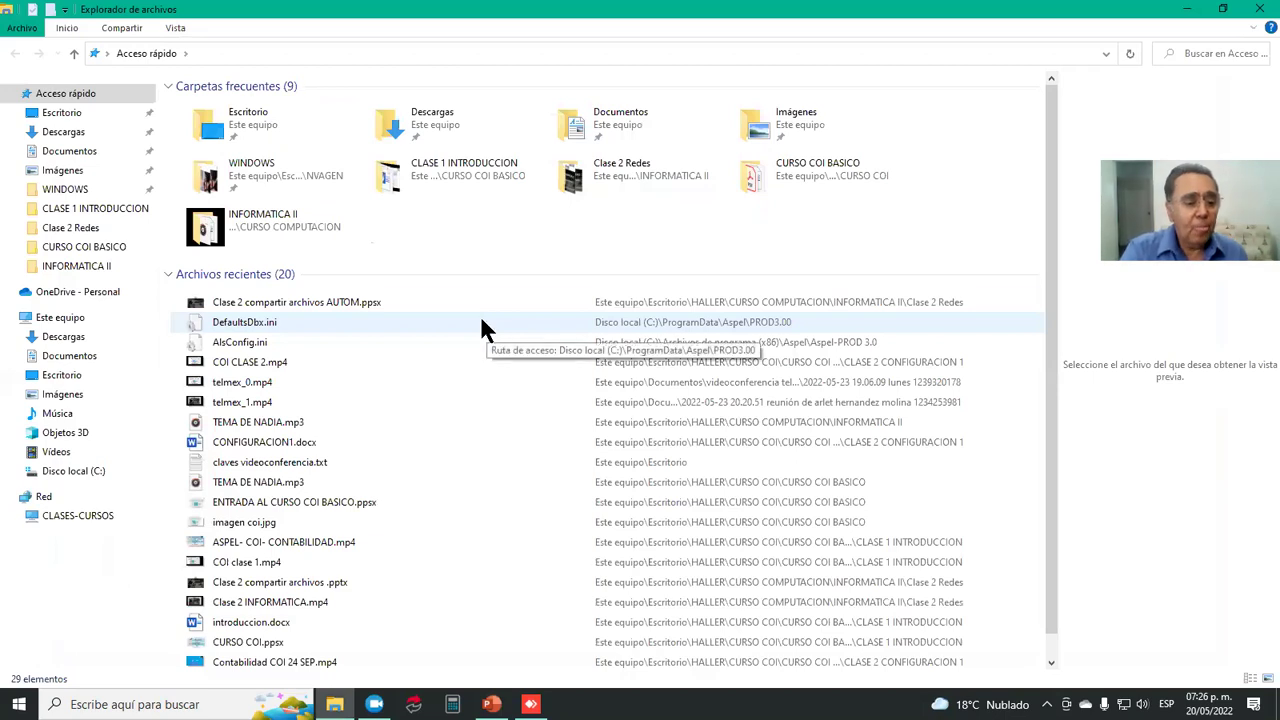
click(59, 489)
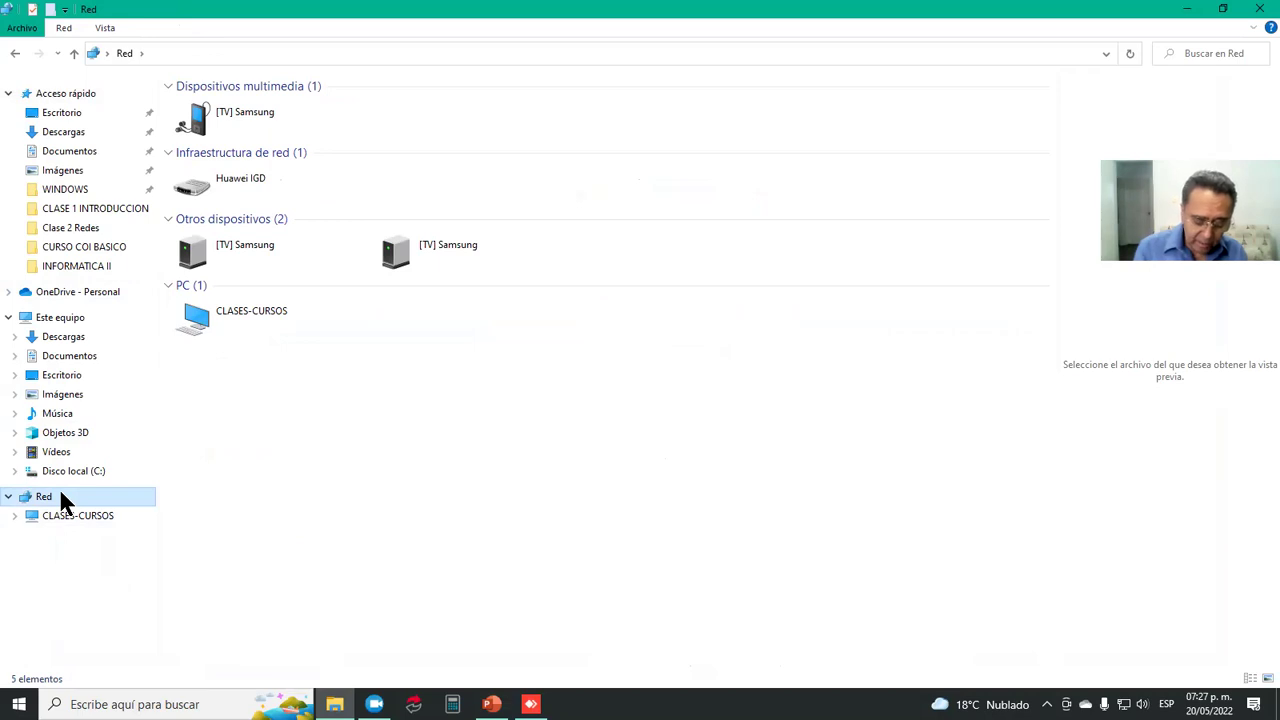
key(super+r)
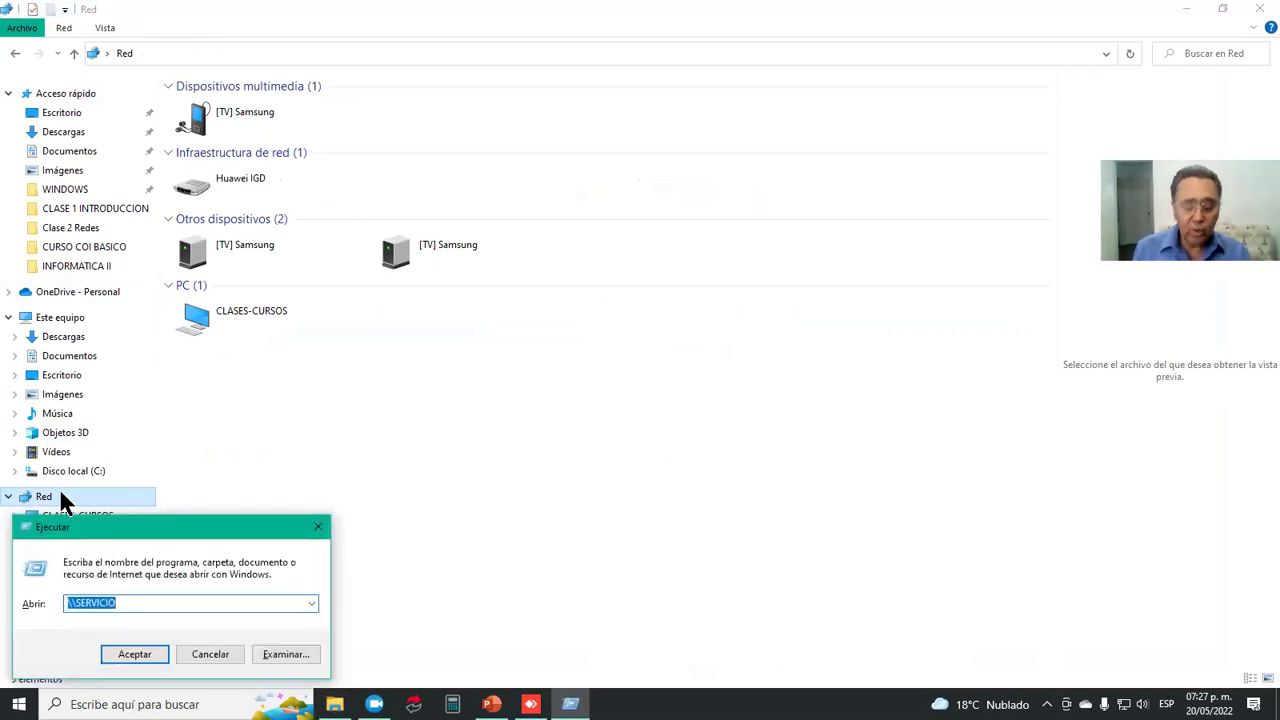
key(Return)
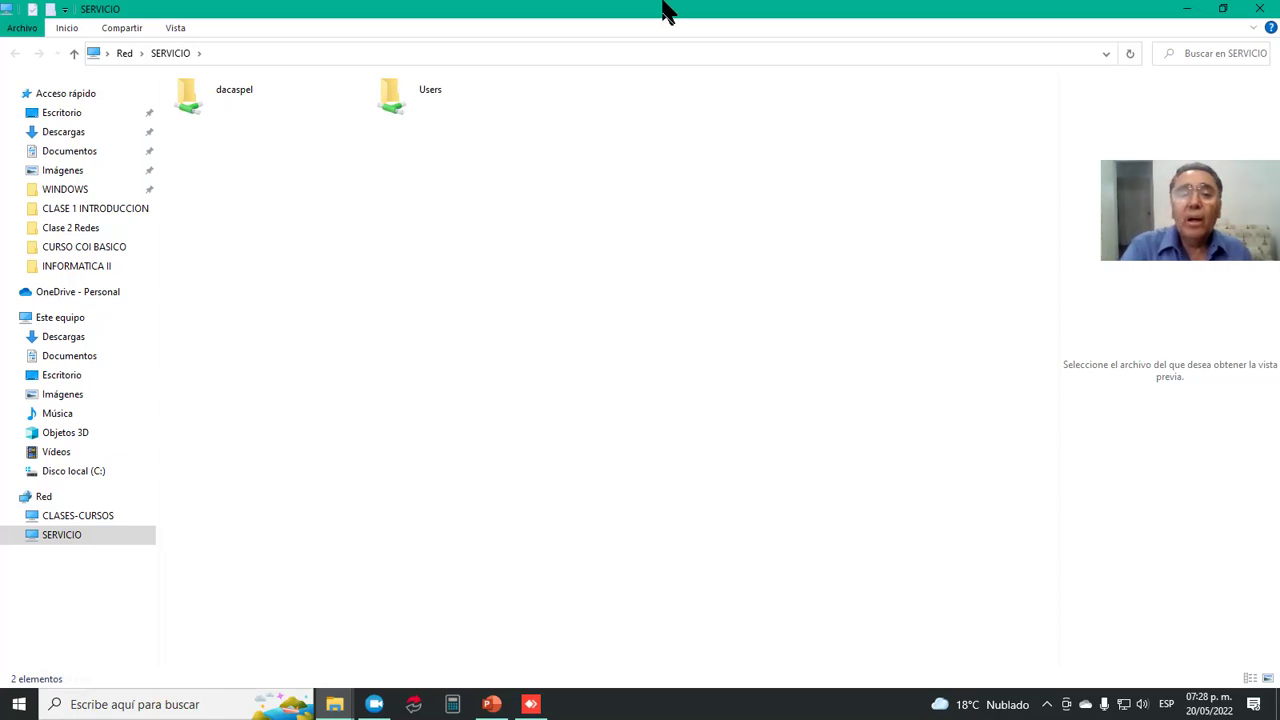
Step: Minimize the SERVICIO window, switch to the INFORMATICA II slide show in PowerPoint and choose presenter view
click(1186, 10)
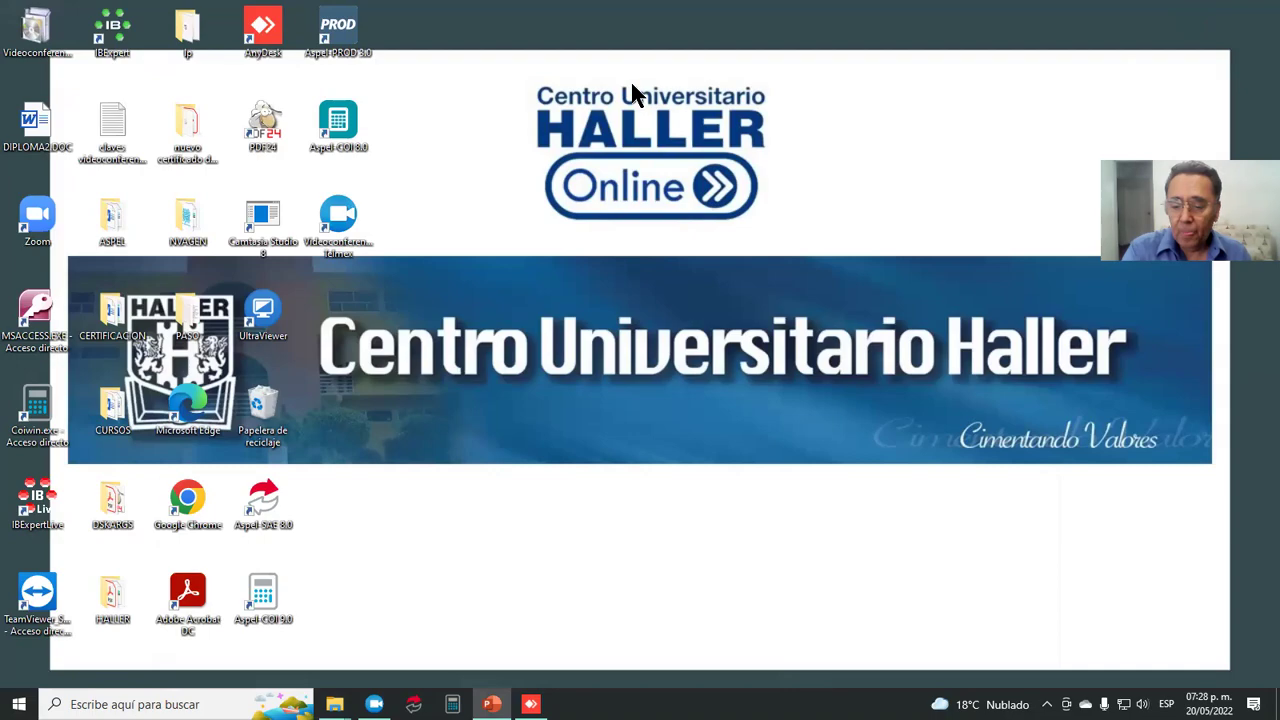
key(alt+Tab)
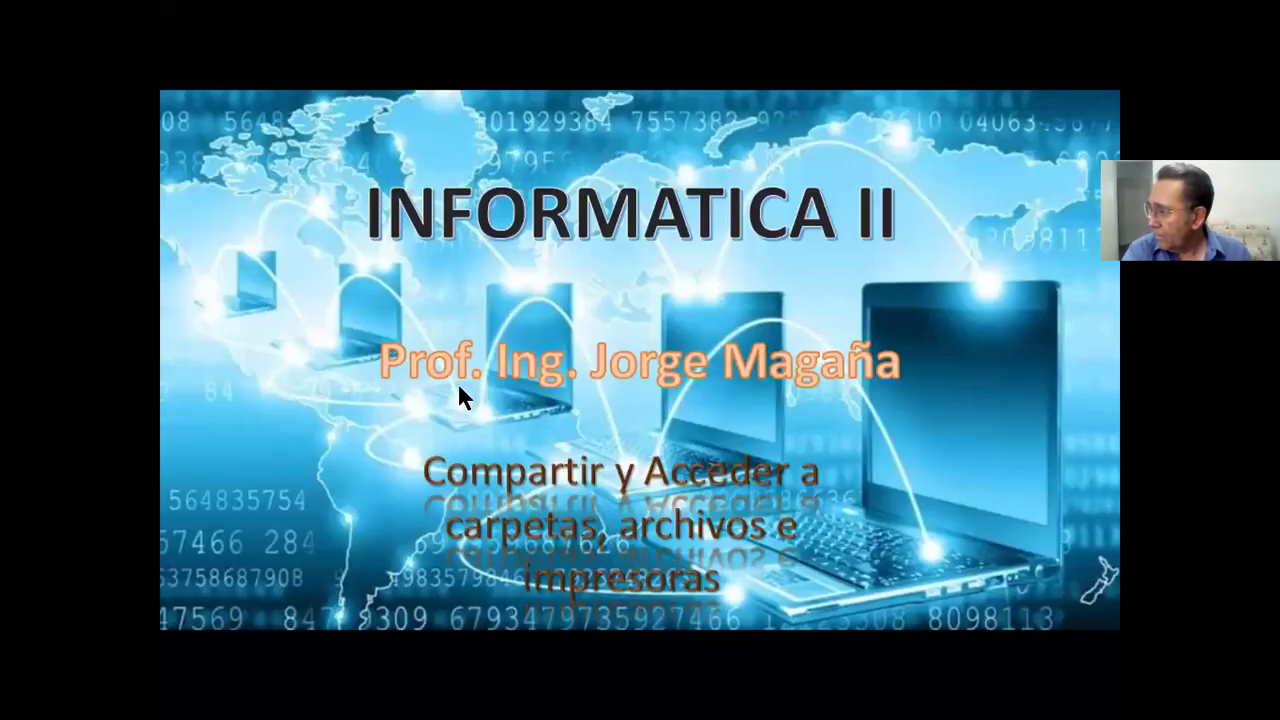
right_click(342, 321)
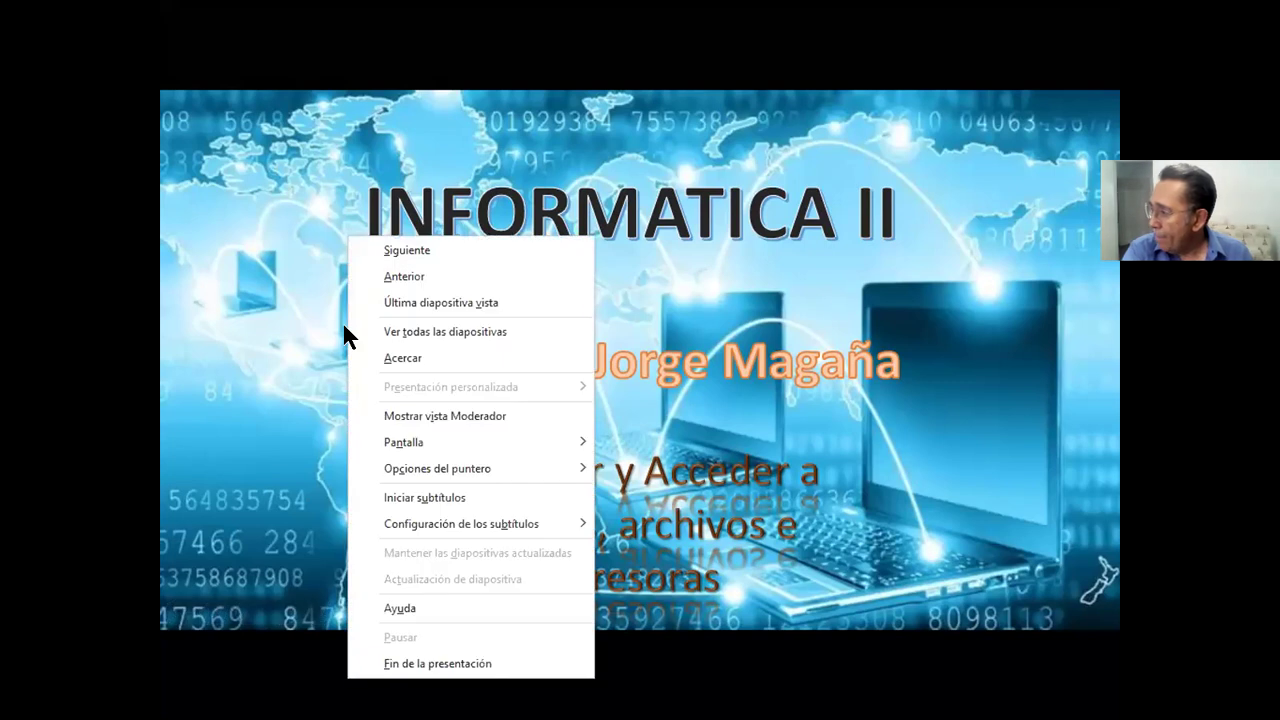
click(390, 416)
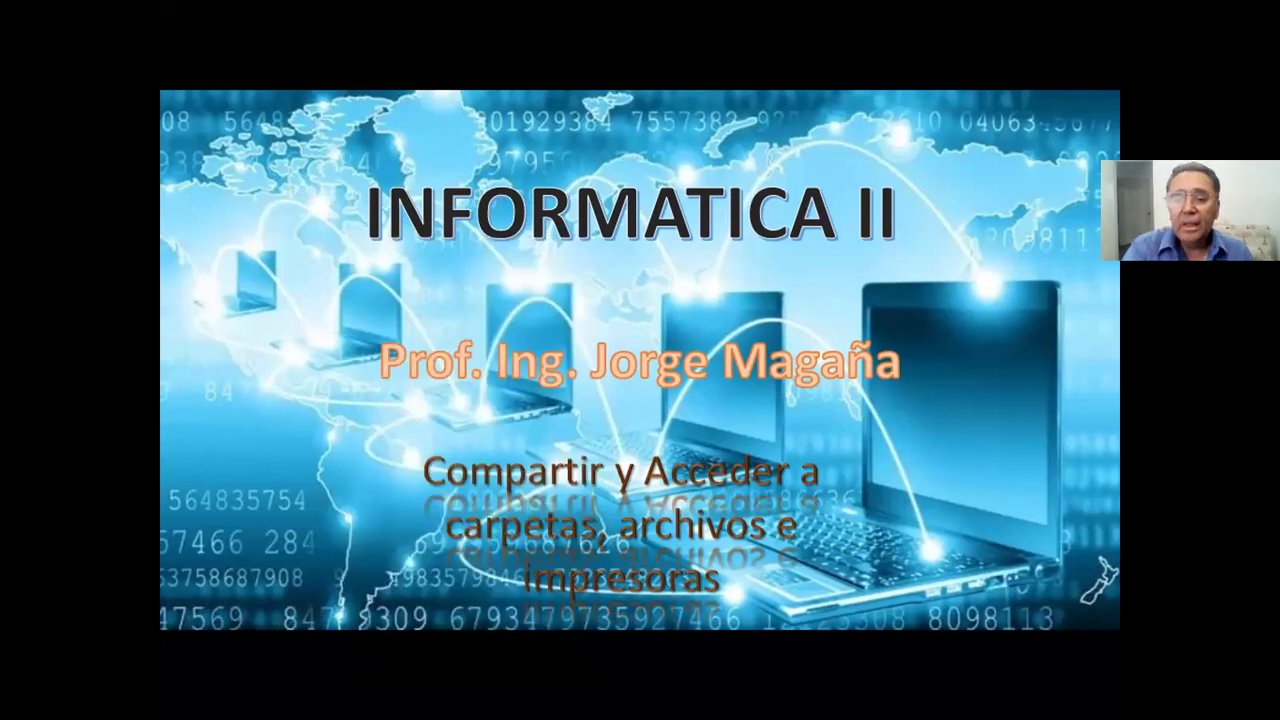
Step: Advance the slide show to the Compartir Carpetas slide and go through its numbered folder-sharing steps
key(Right)
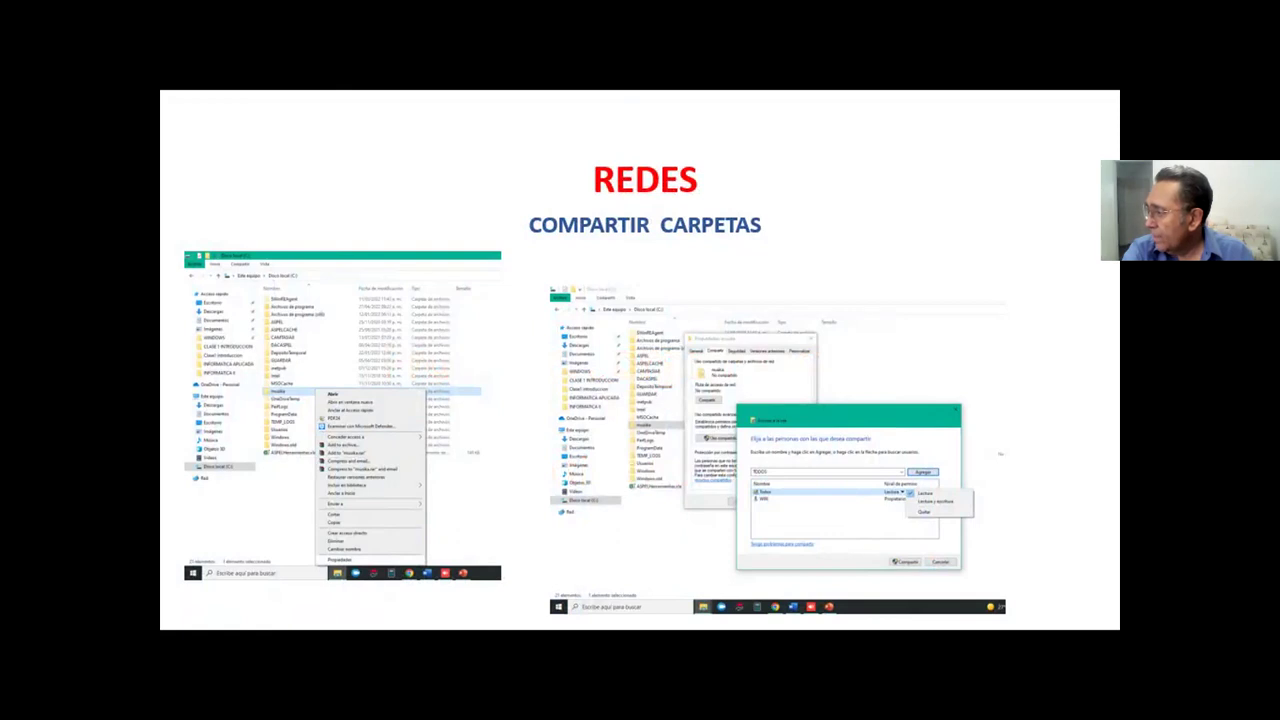
click(357, 568)
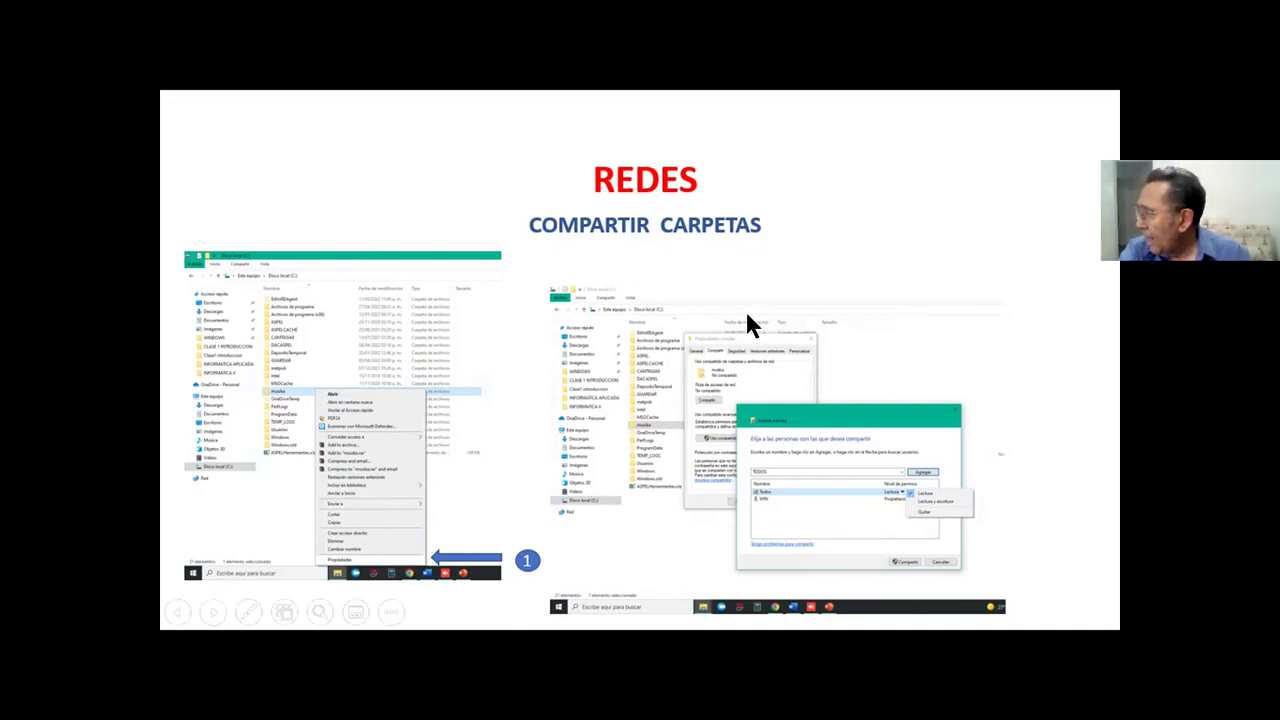
click(711, 344)
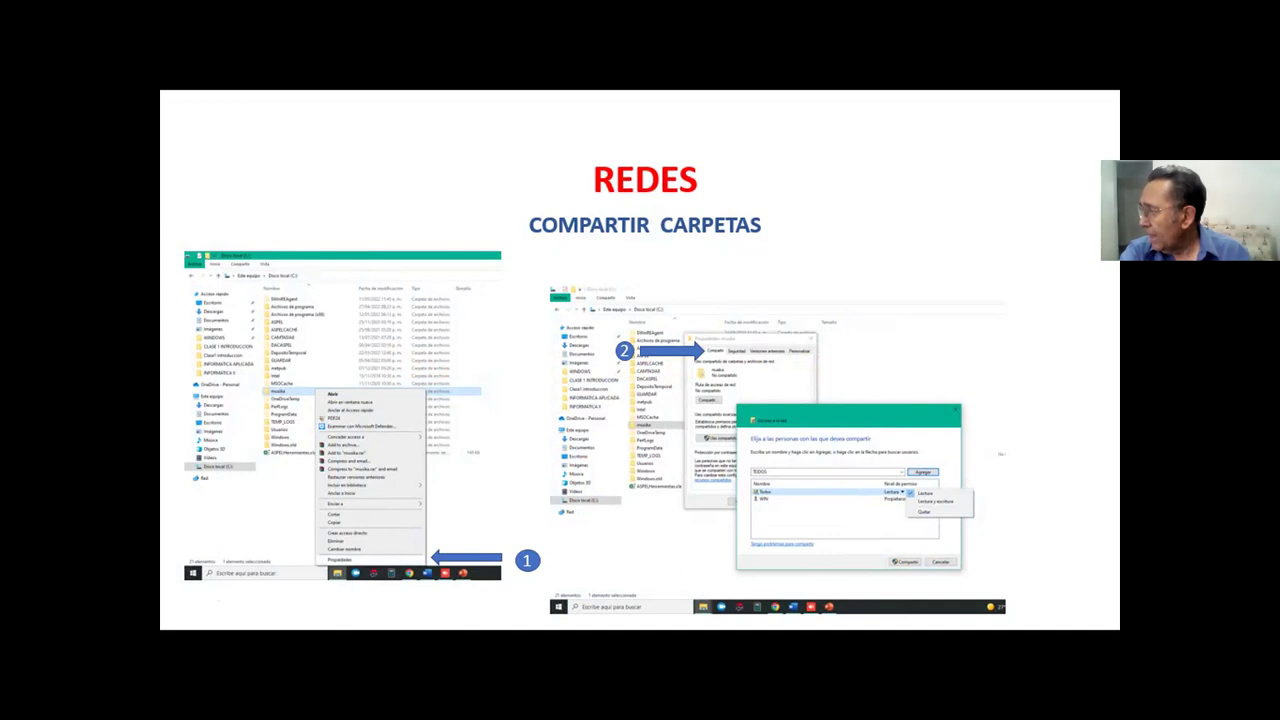
key(Right)
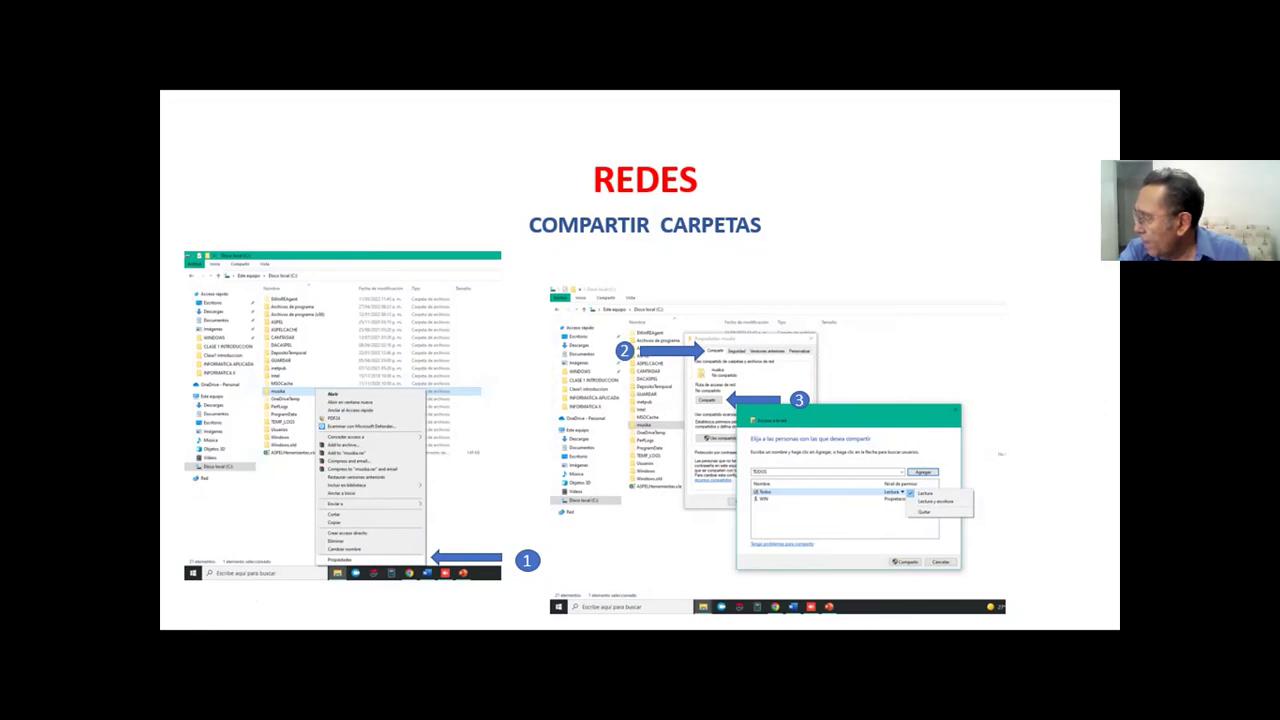
key(Right)
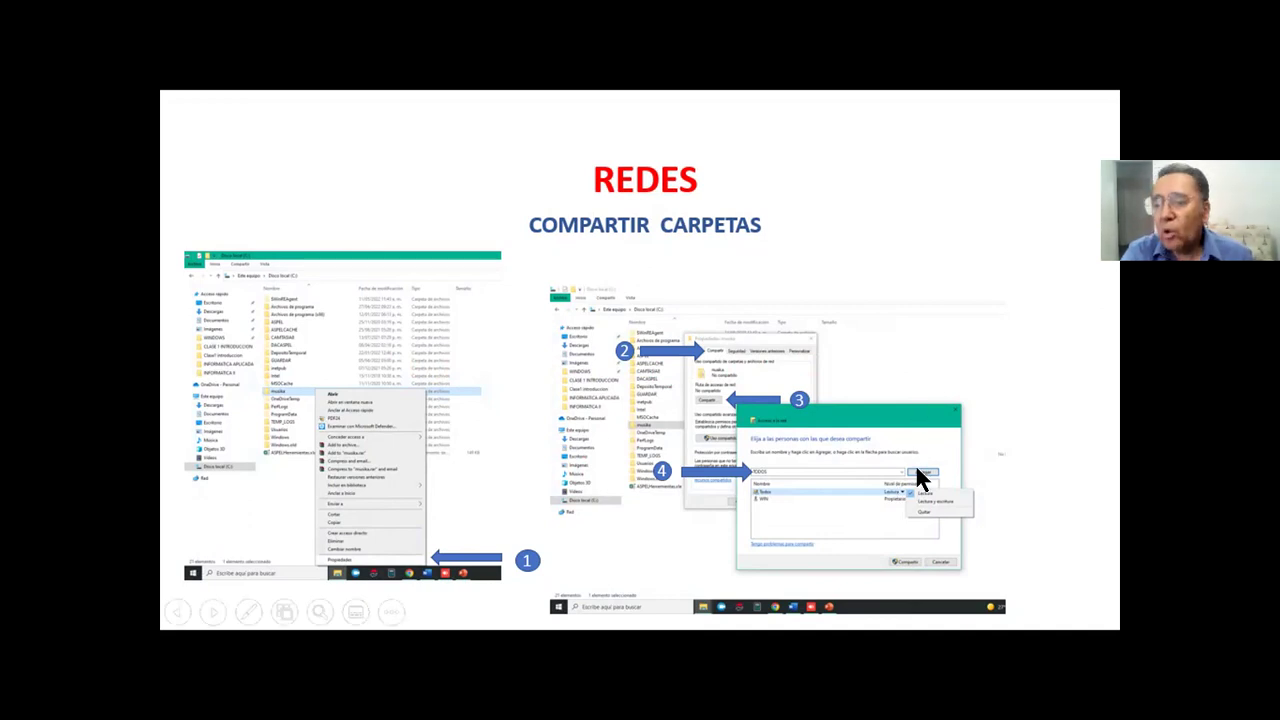
key(Right)
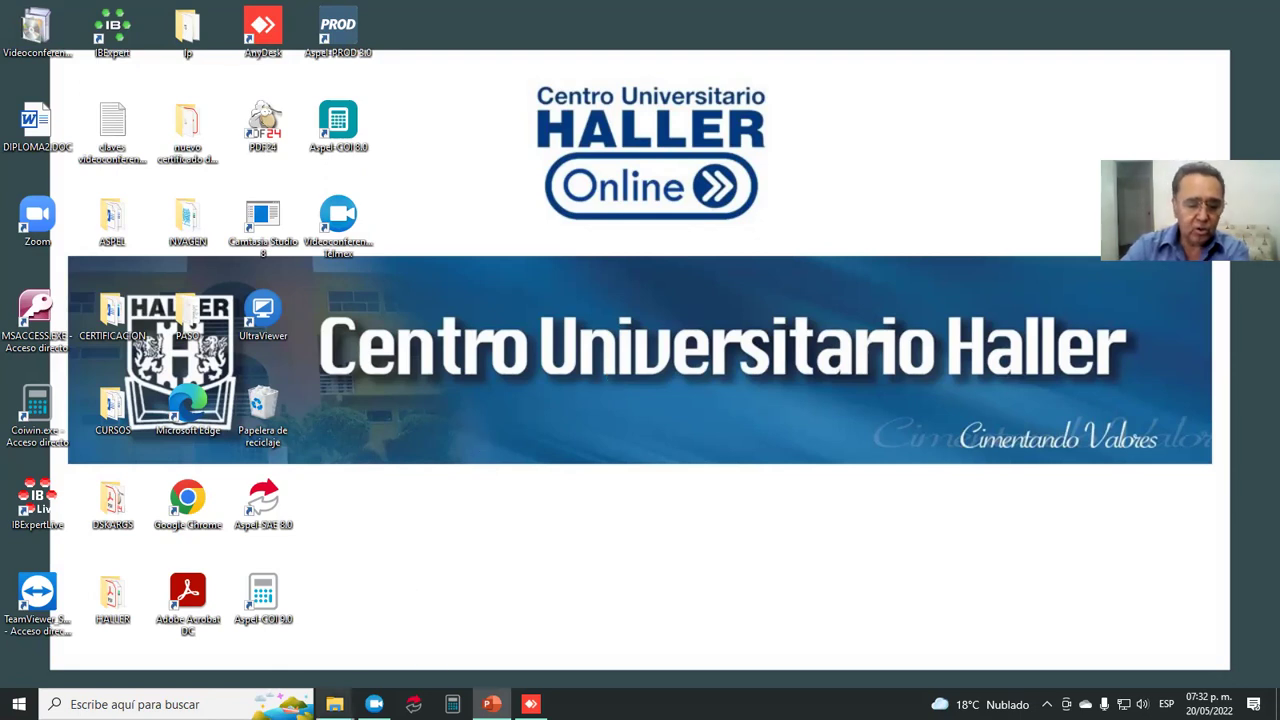
Step: Switch to the local SERVICIO window in File Explorer, review its shared folders and minimize it again
mouse_move(335, 704)
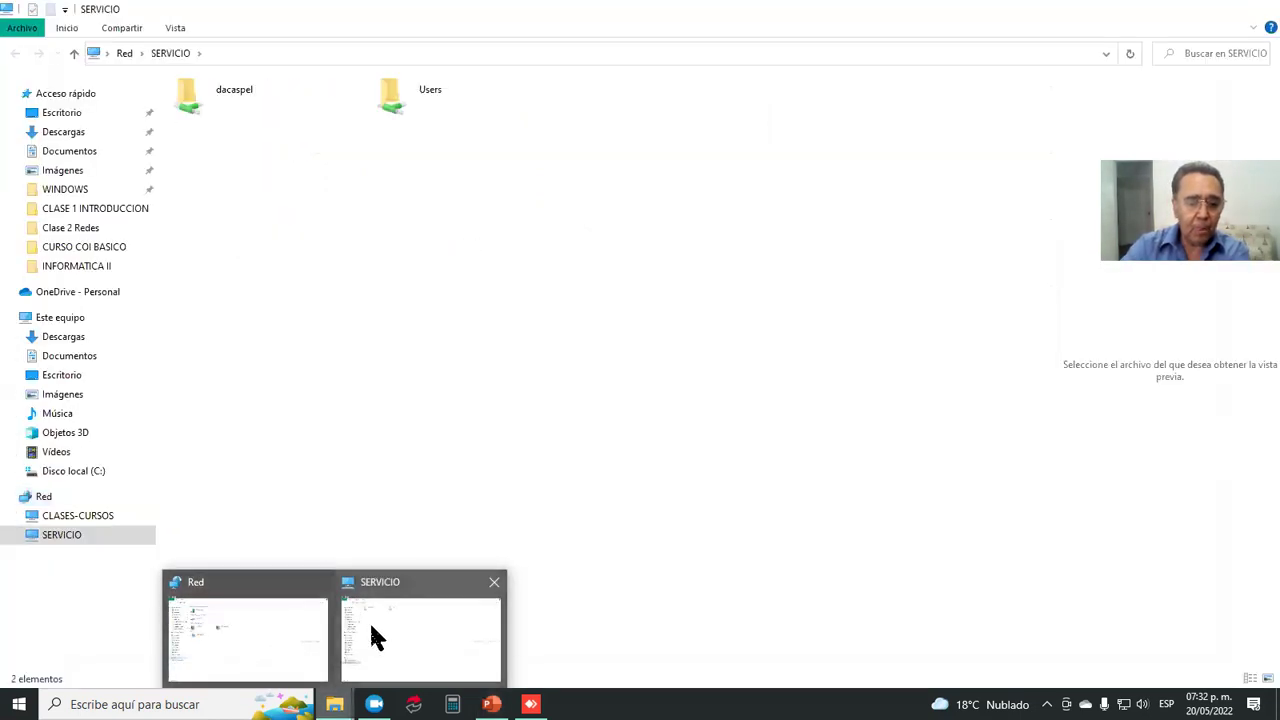
click(375, 638)
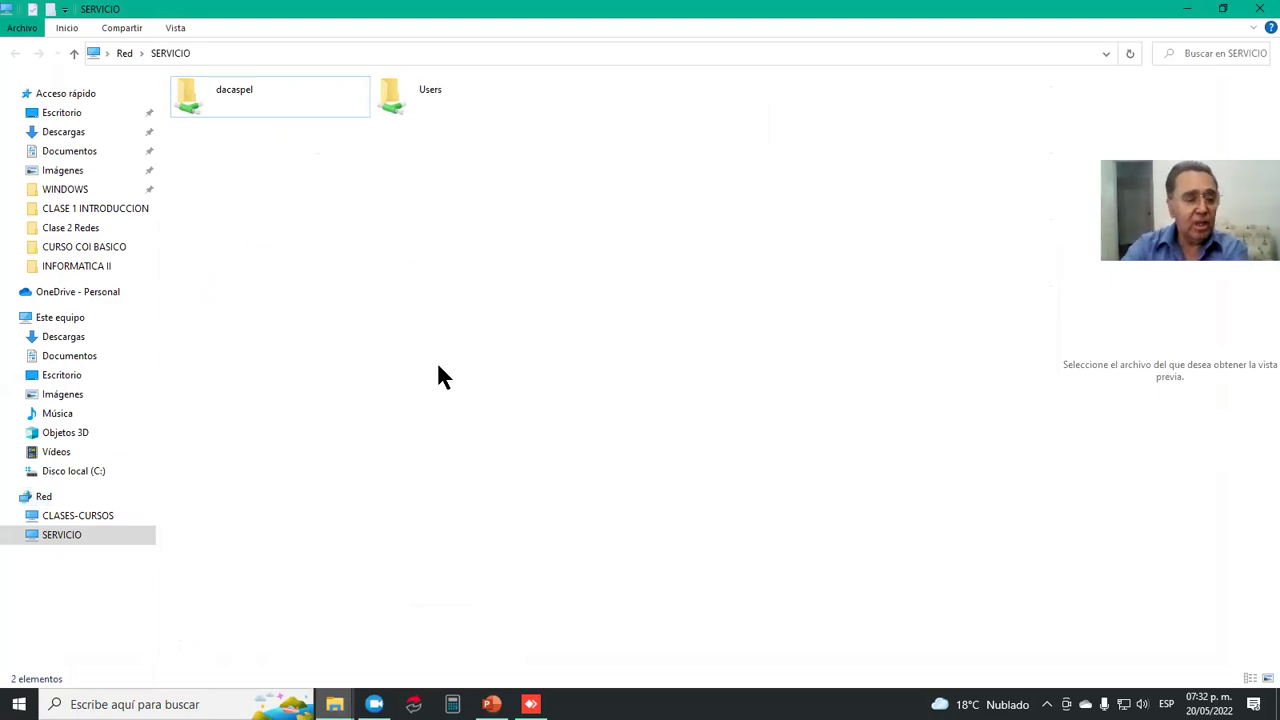
click(66, 538)
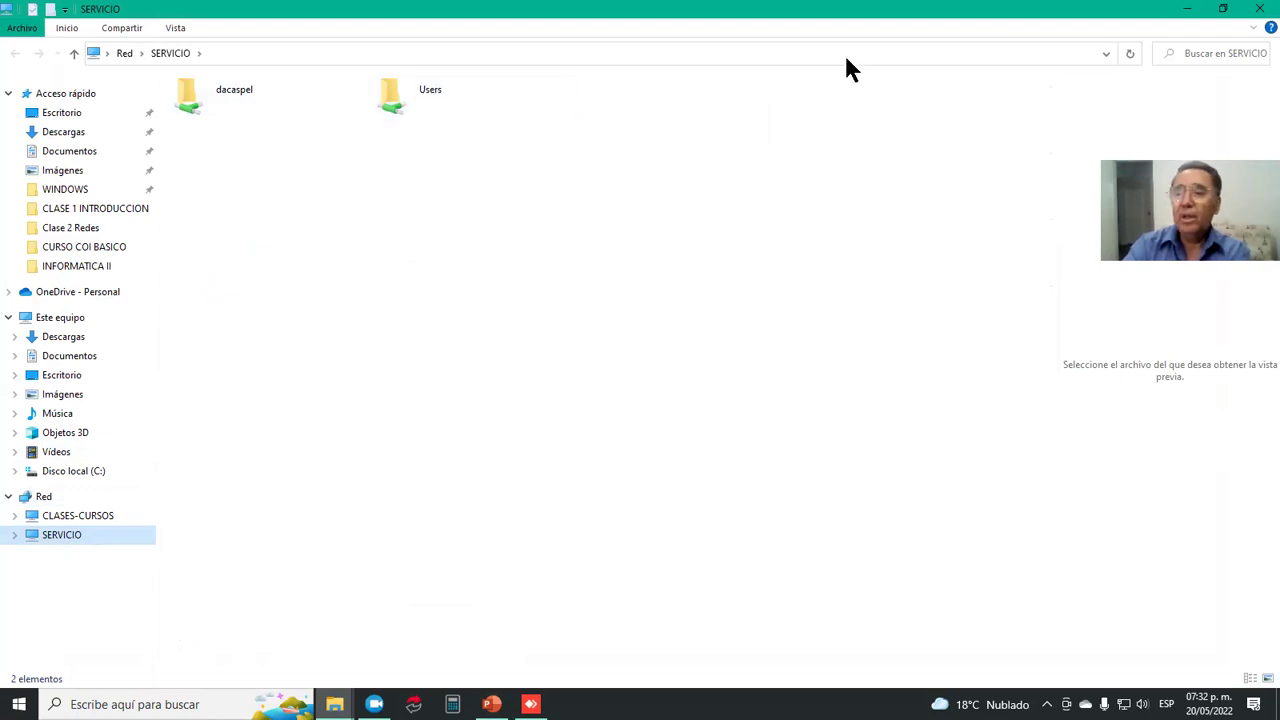
click(1190, 12)
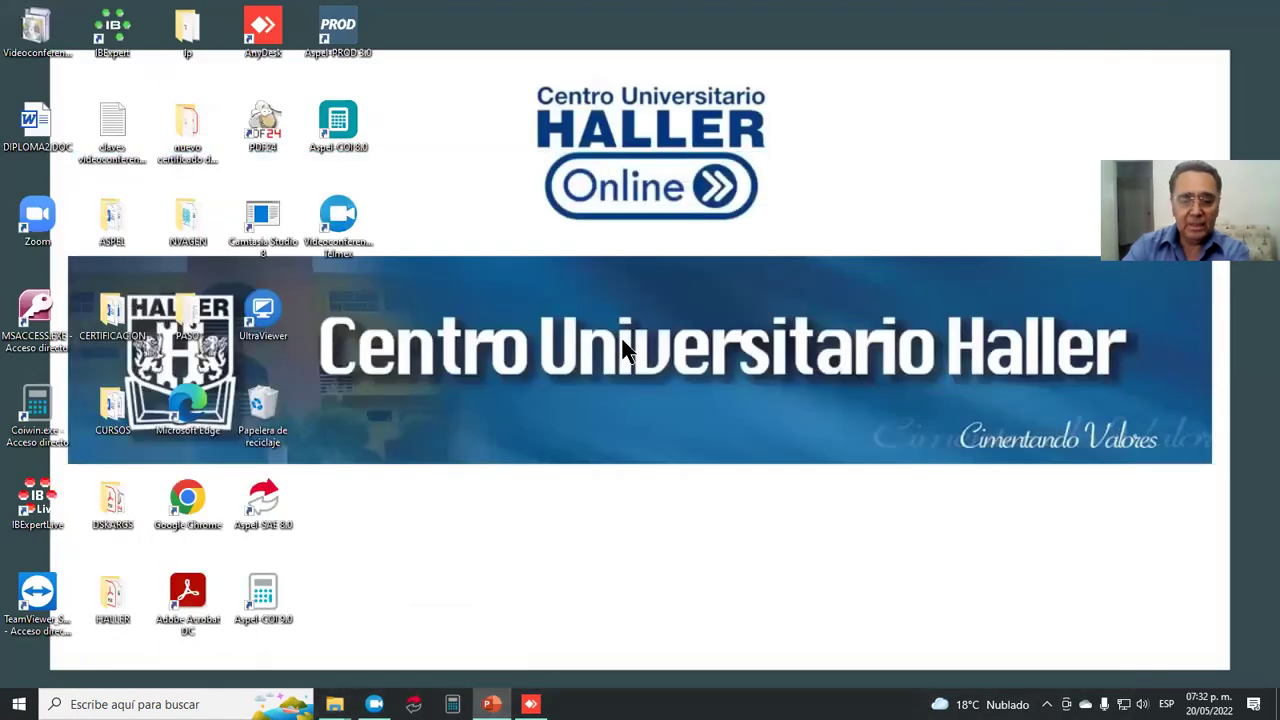
Step: Return to the AnyDesk session and open the UTILERIAS folder on the remote computer's local disk C:
click(530, 704)
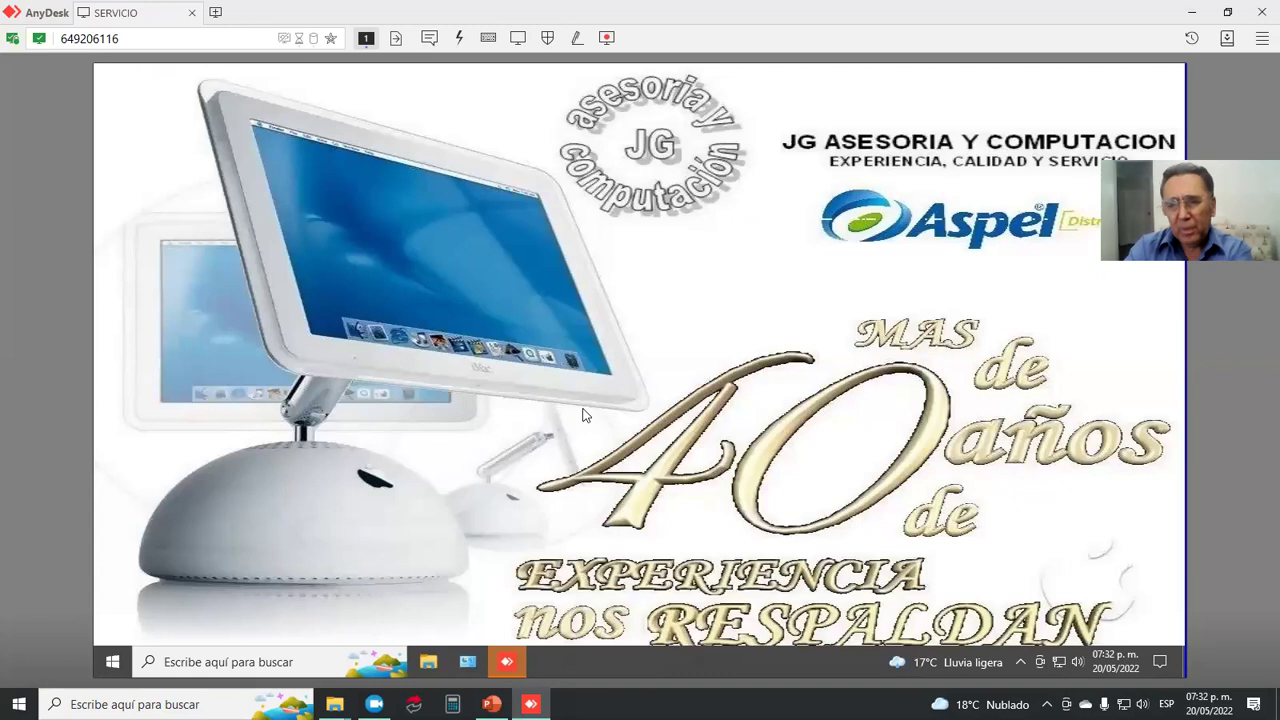
click(429, 663)
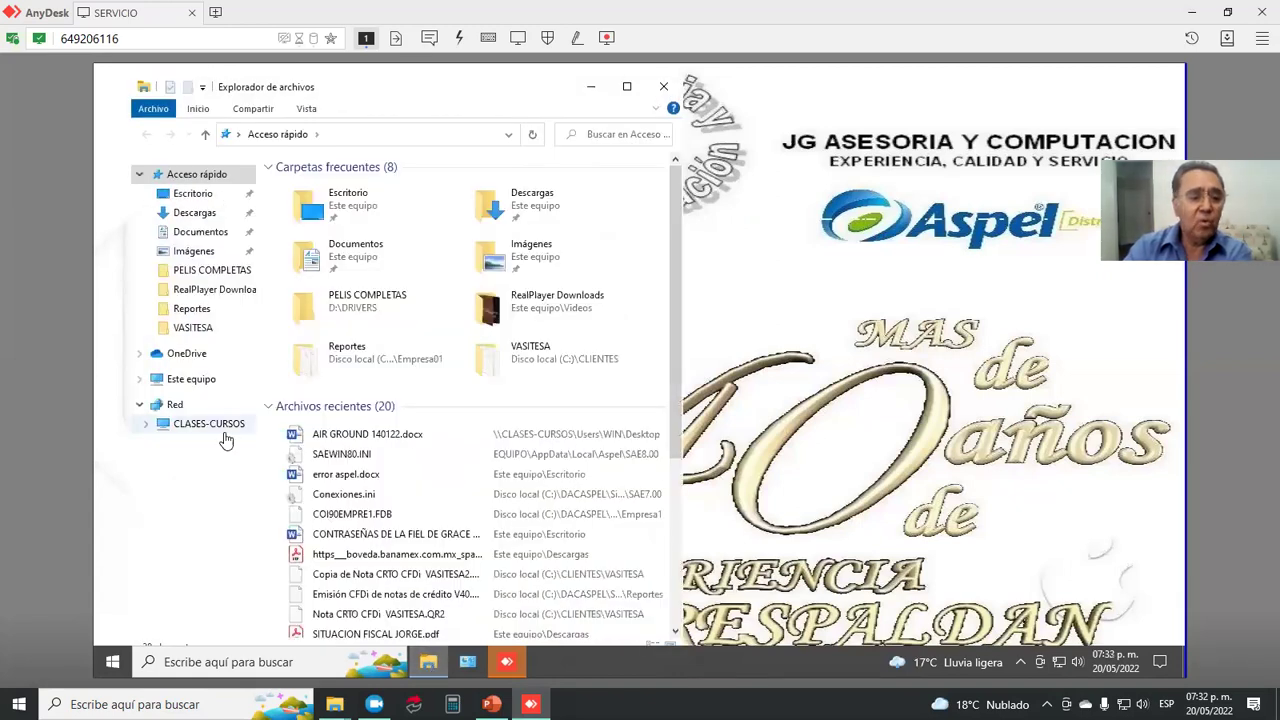
click(192, 379)
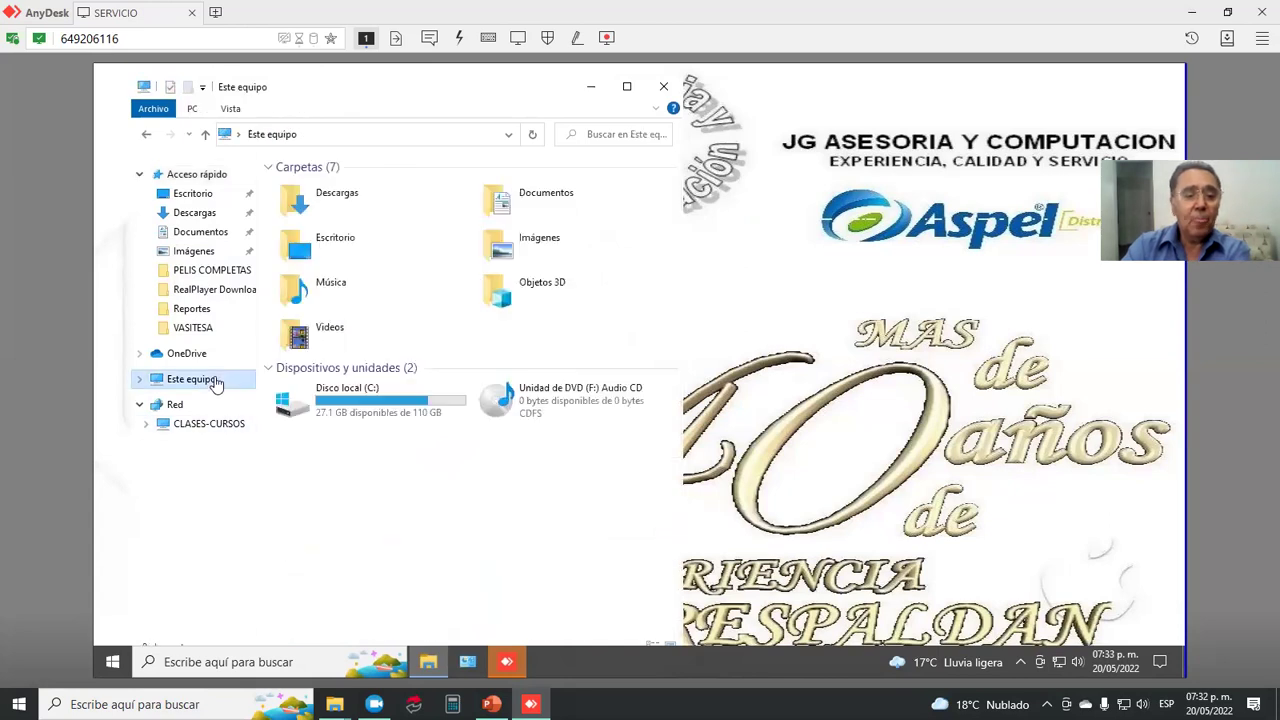
double_click(333, 404)
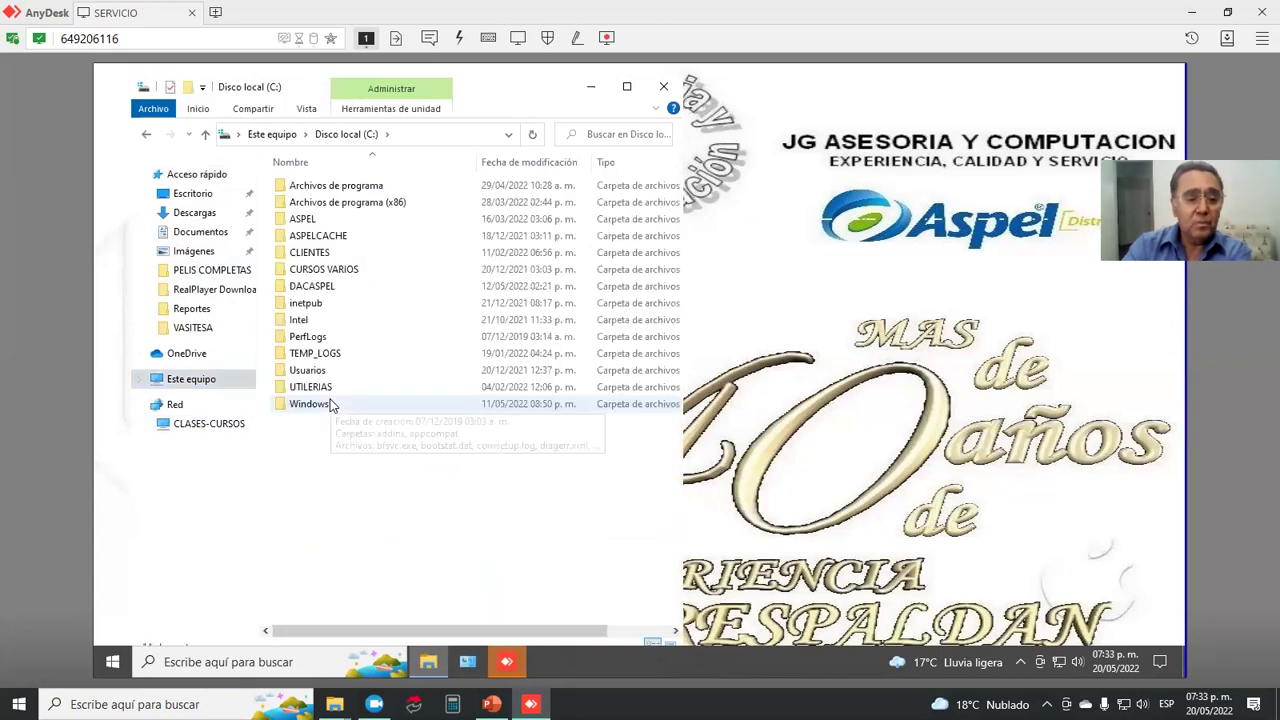
click(320, 392)
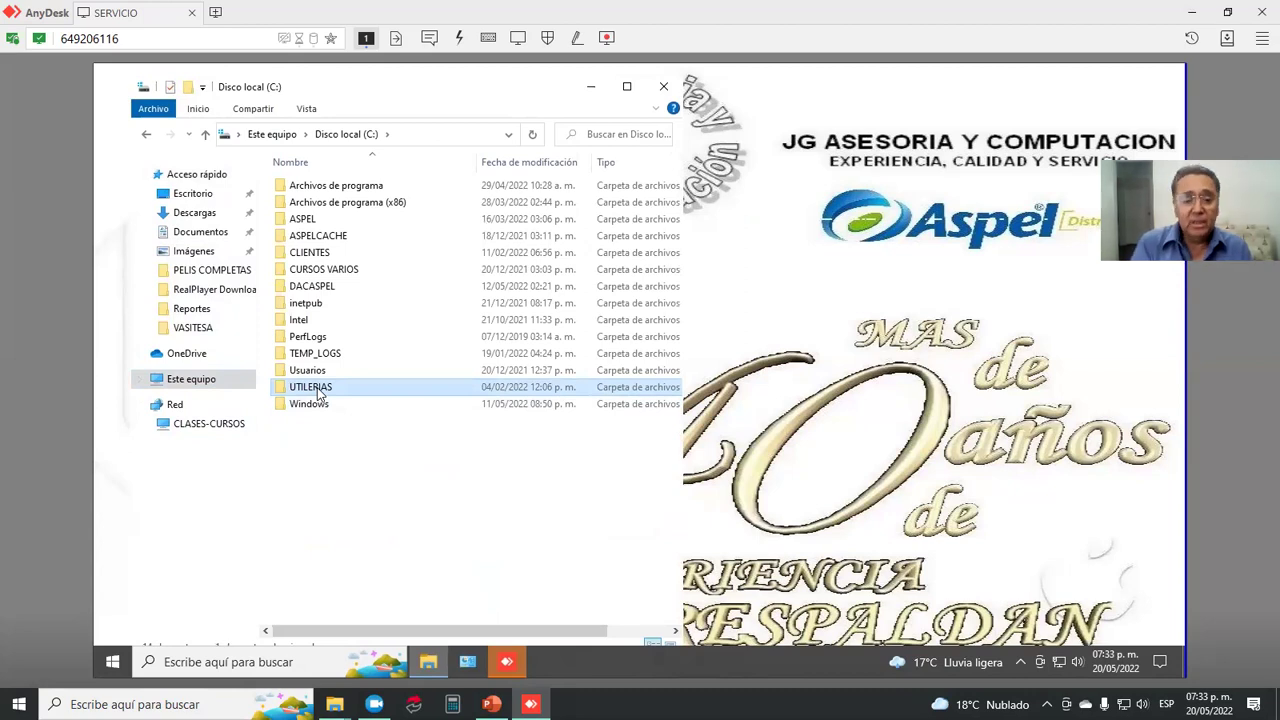
double_click(320, 393)
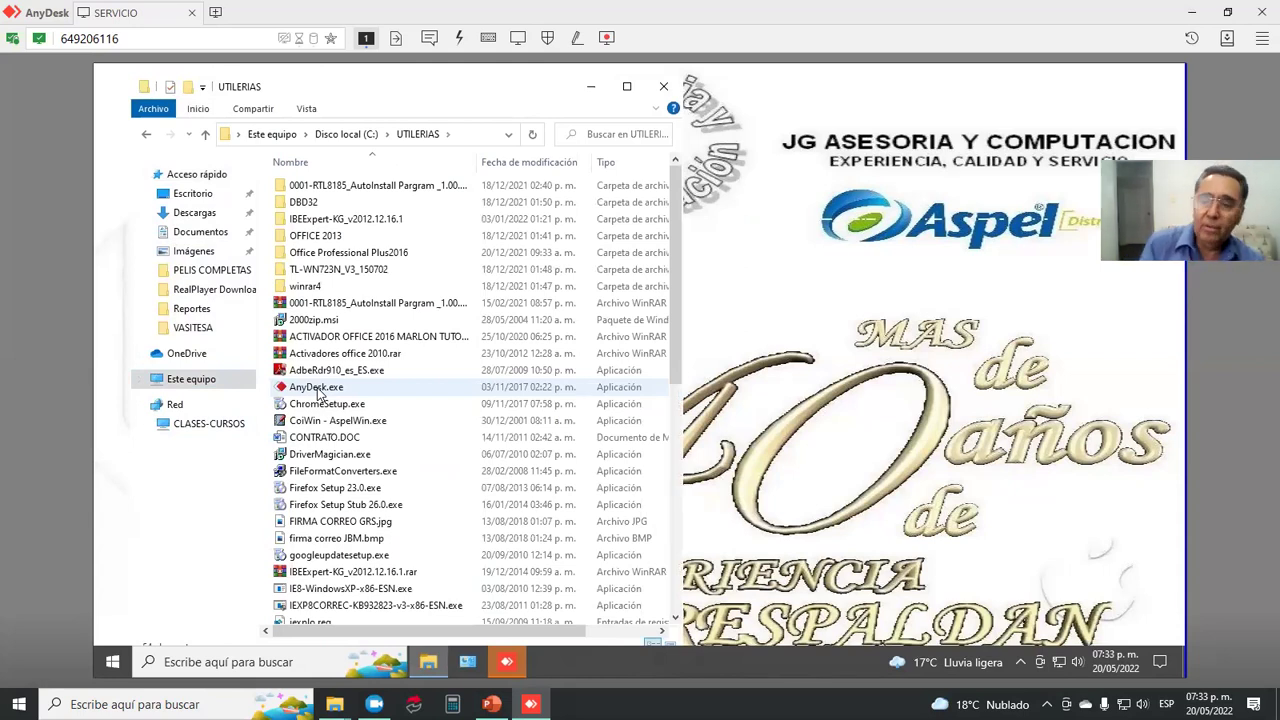
Step: Return to local disk C: on the remote computer and open the network sharing settings from the UTILERIAS folder's properties
click(205, 134)
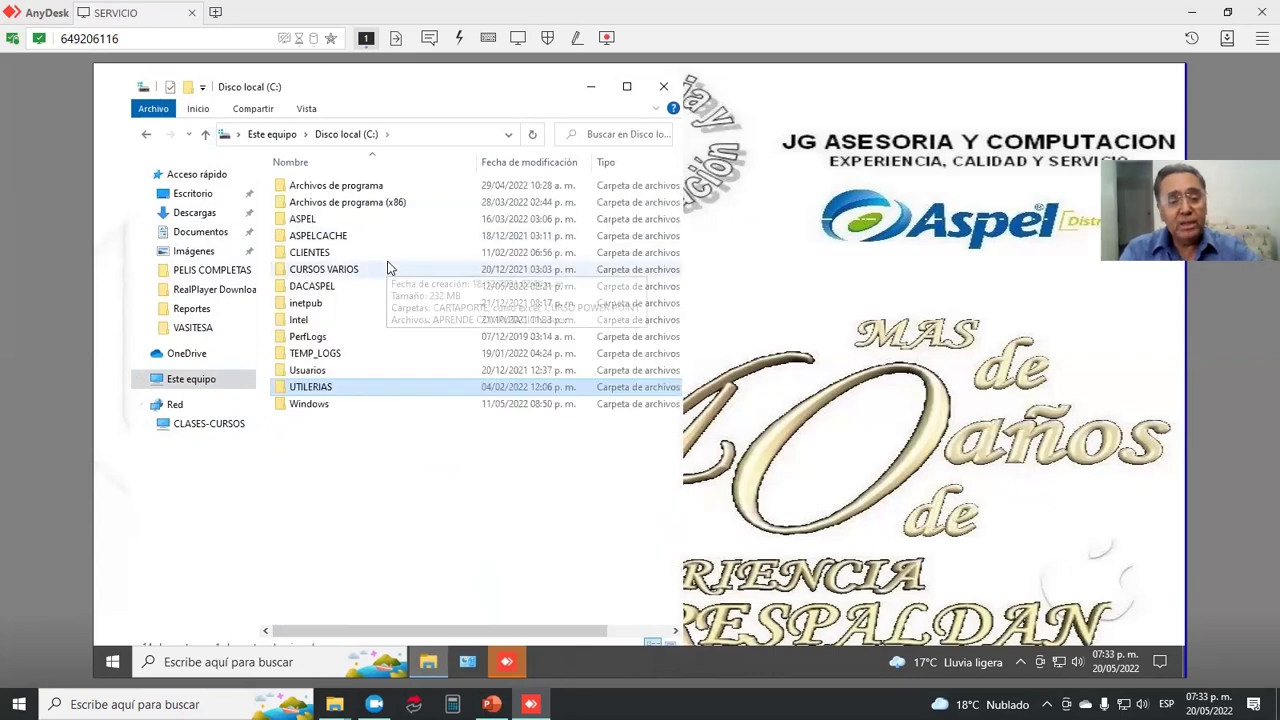
mouse_move(347, 386)
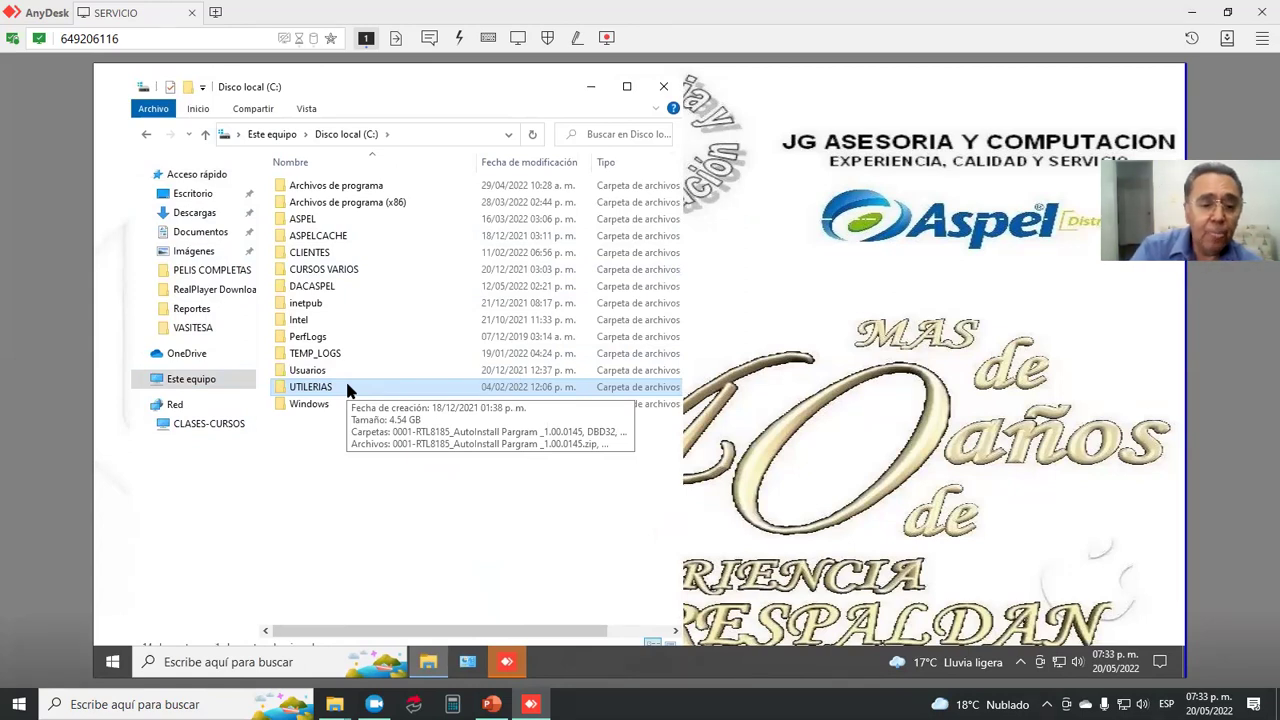
right_click(347, 387)
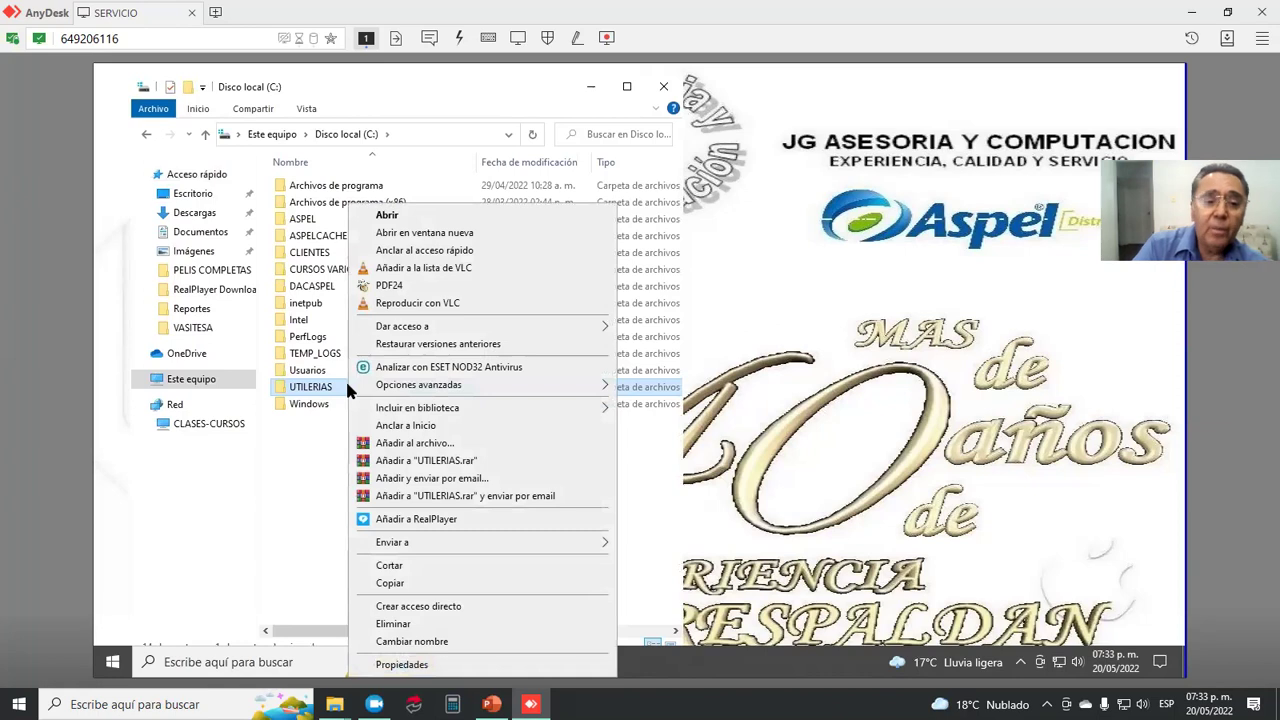
click(402, 665)
mouse_move(428, 662)
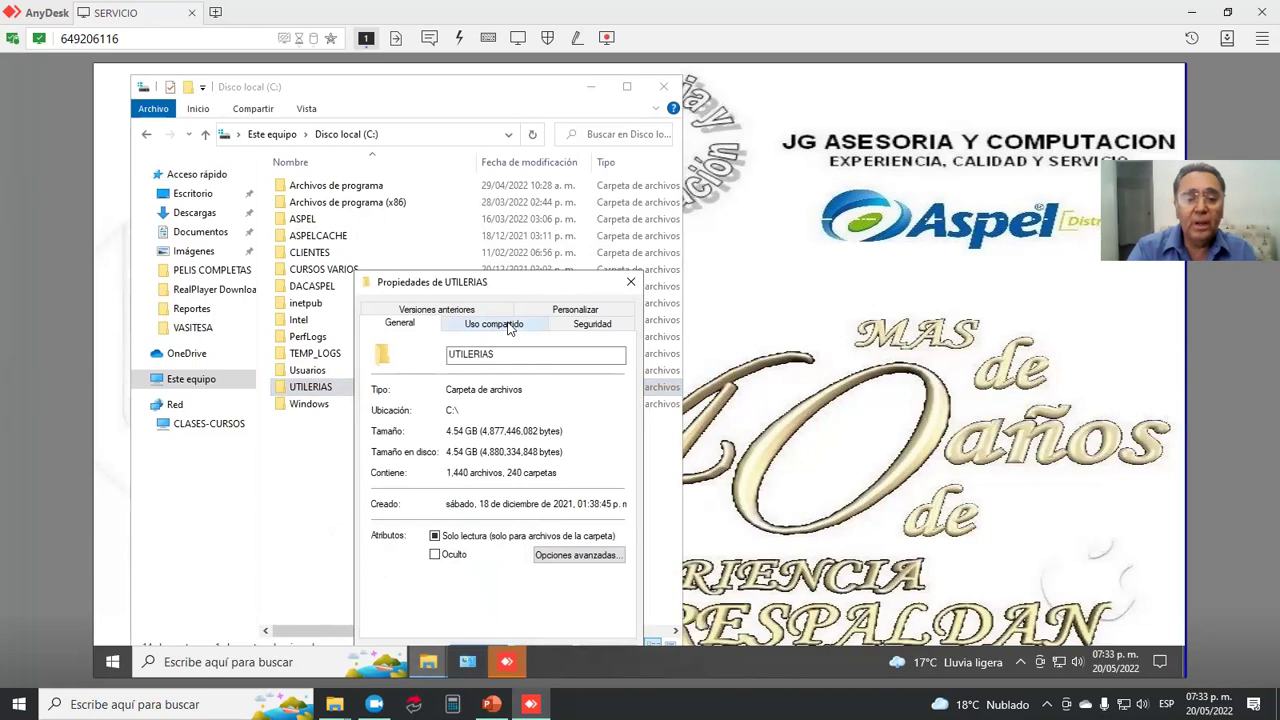
click(508, 326)
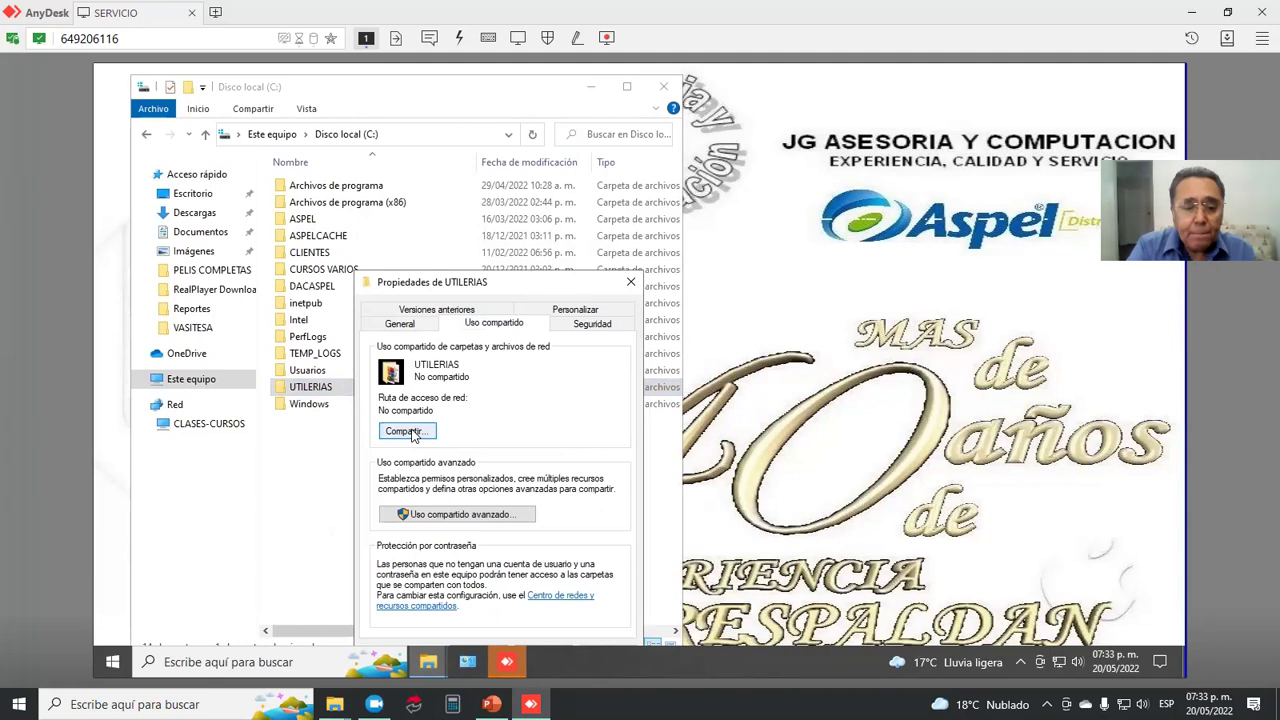
click(407, 431)
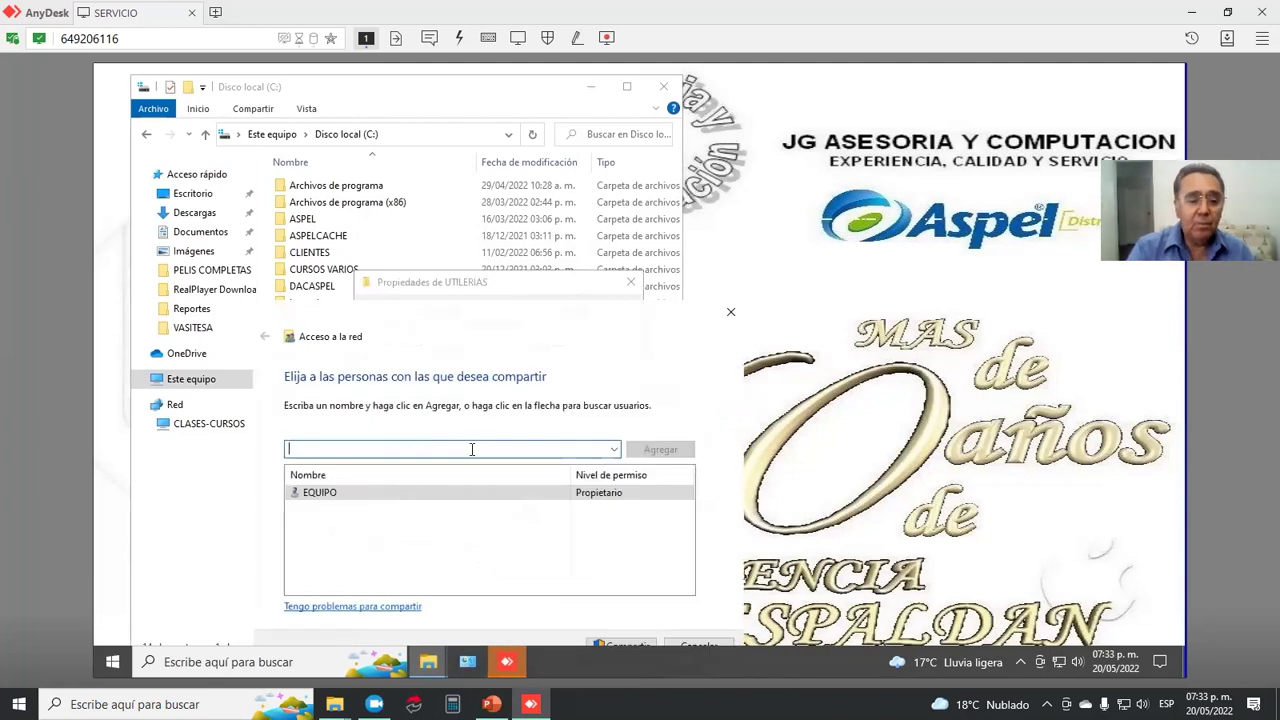
Step: Try to add TODOS to the people who can access the UTILERIAS folder
text(TODOS)
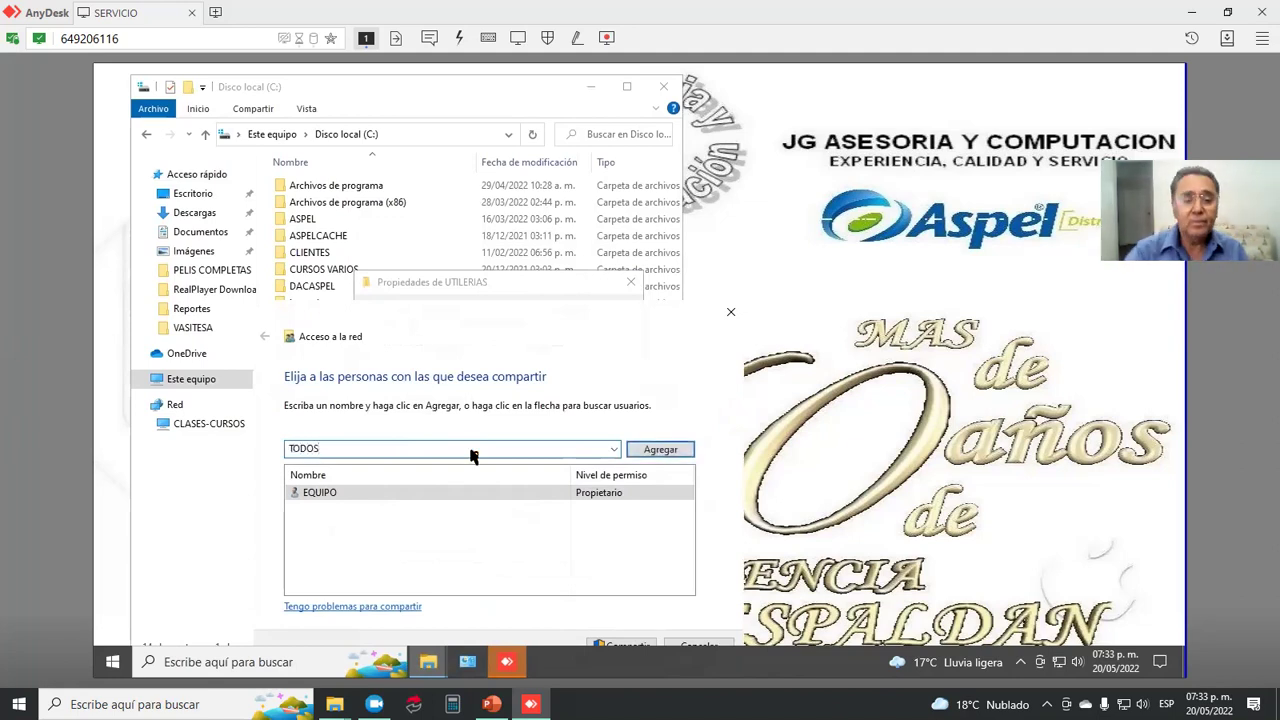
click(650, 451)
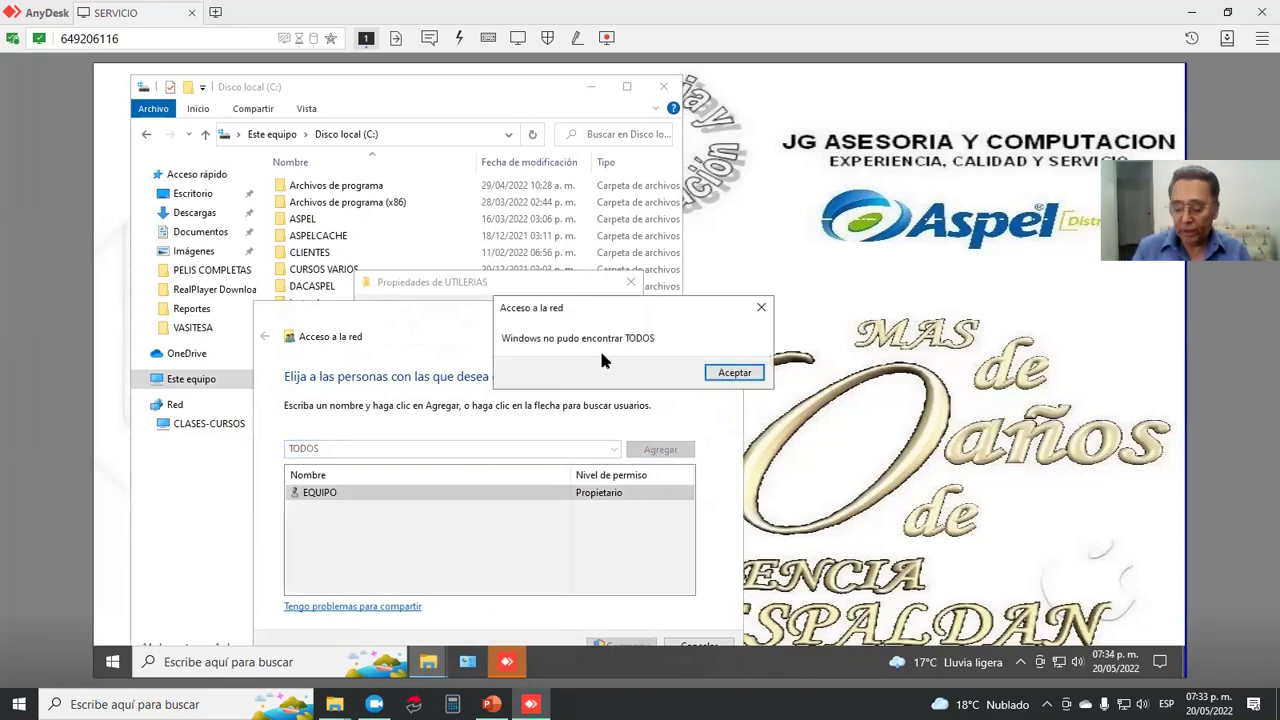
click(735, 373)
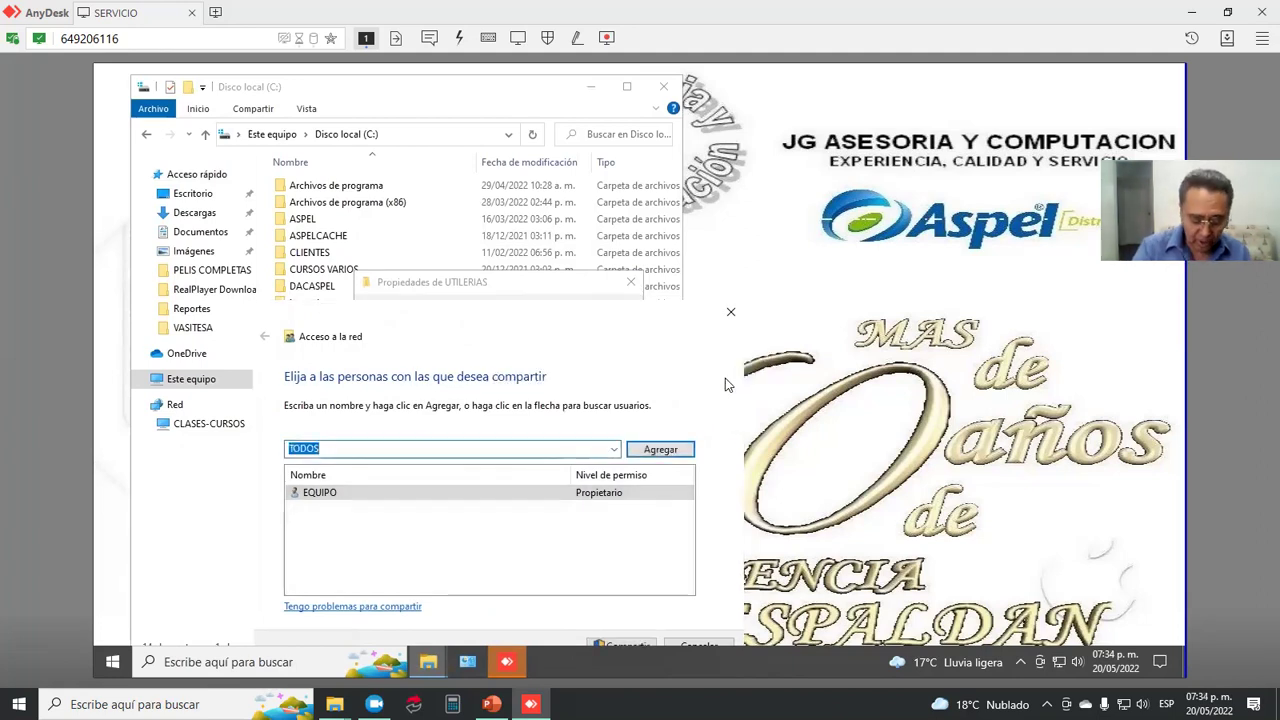
Step: Add EVERYONE to the folder's sharing list and set its permission level to Lectura y escritura
text(EVERY)
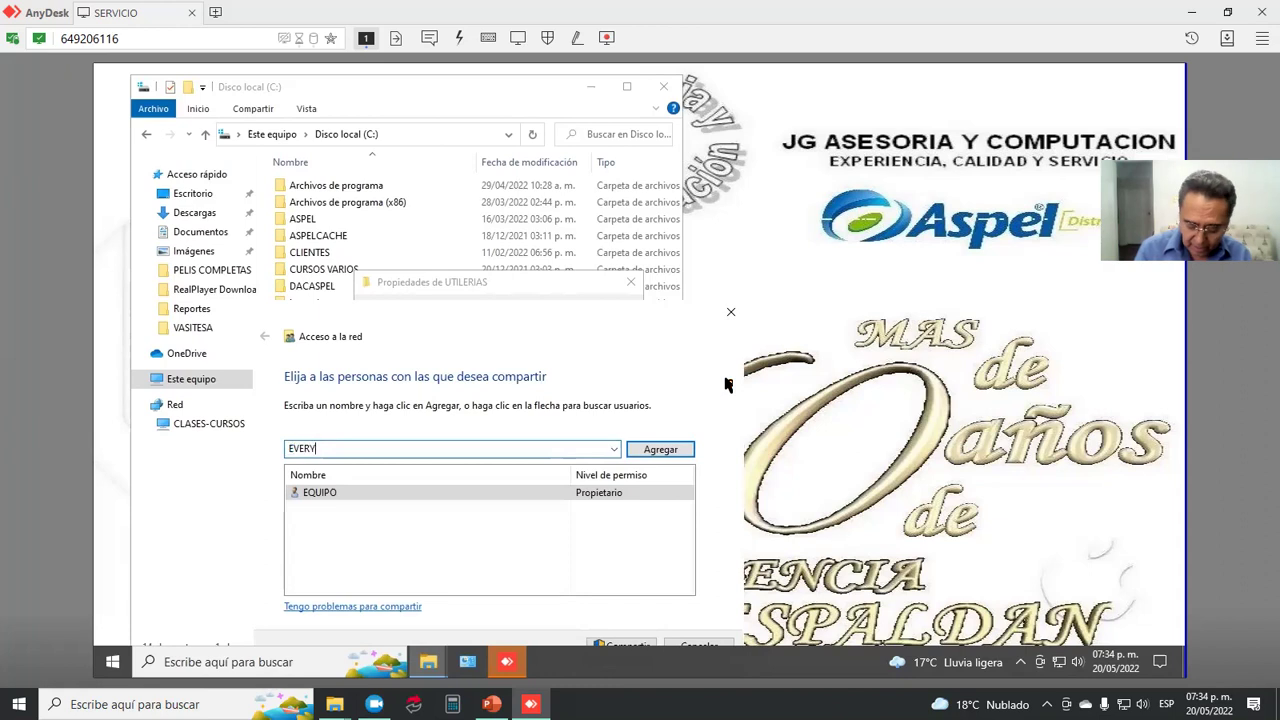
text(ONE)
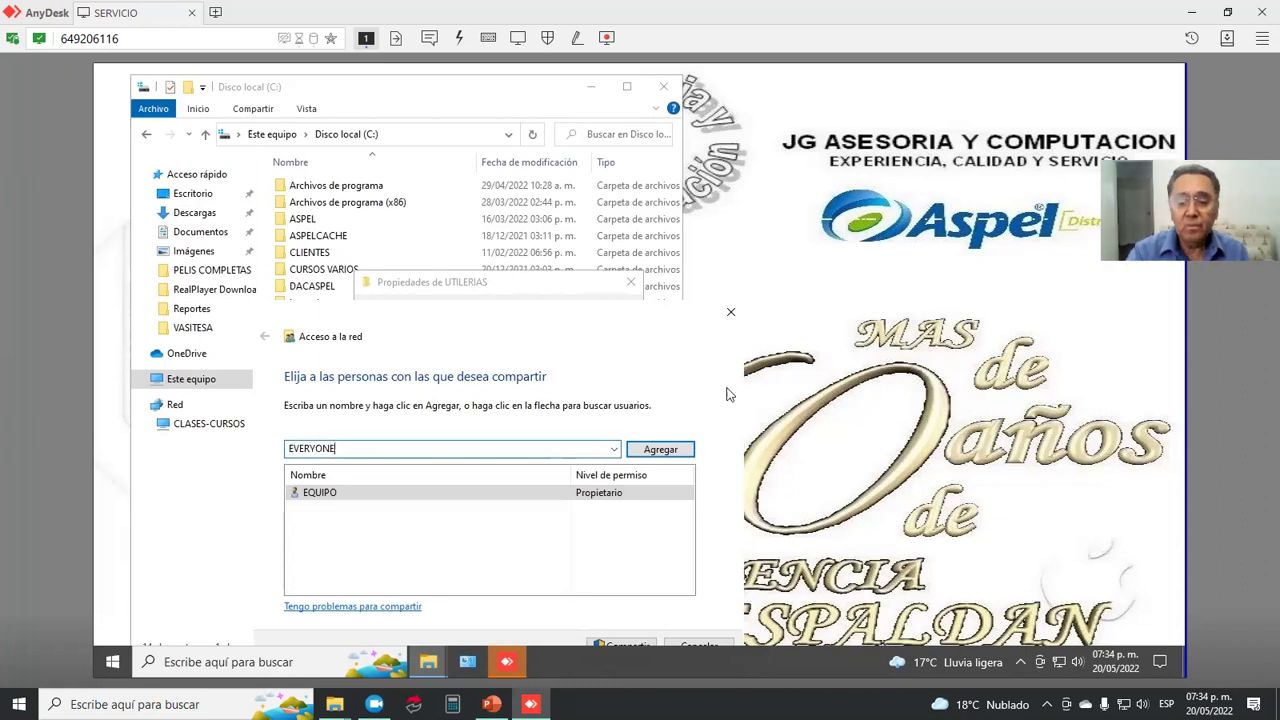
click(664, 450)
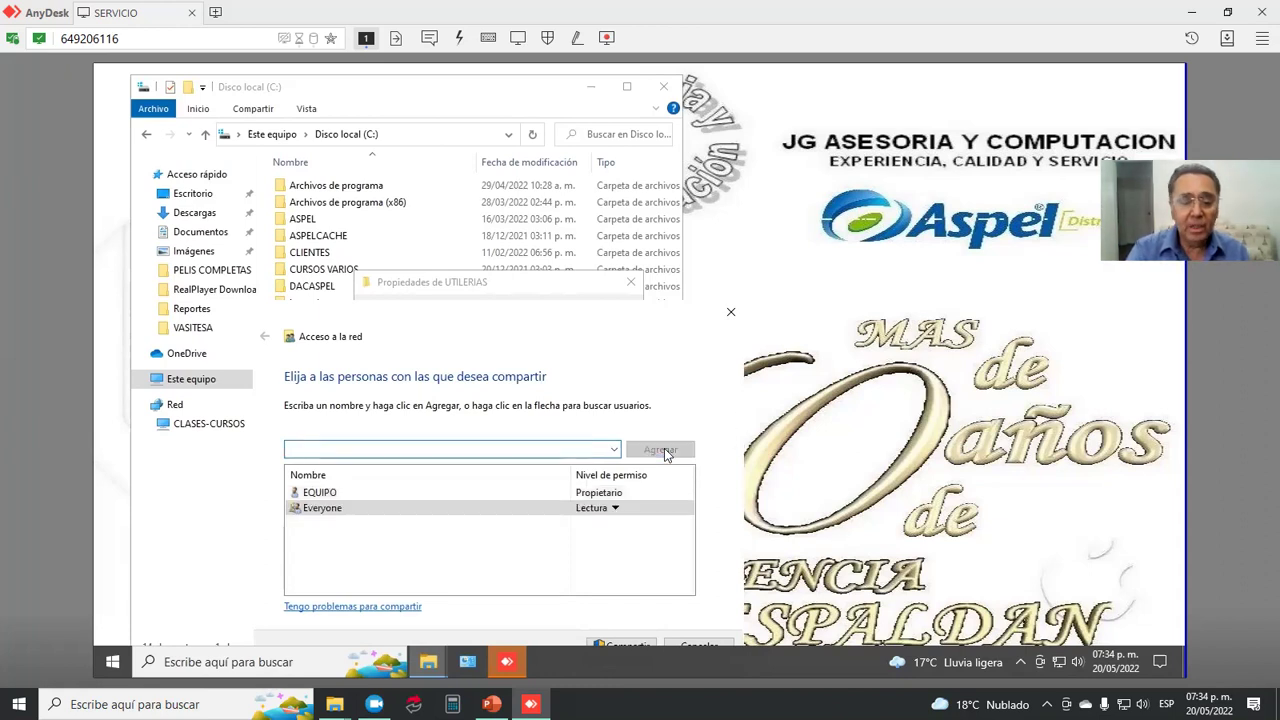
click(612, 512)
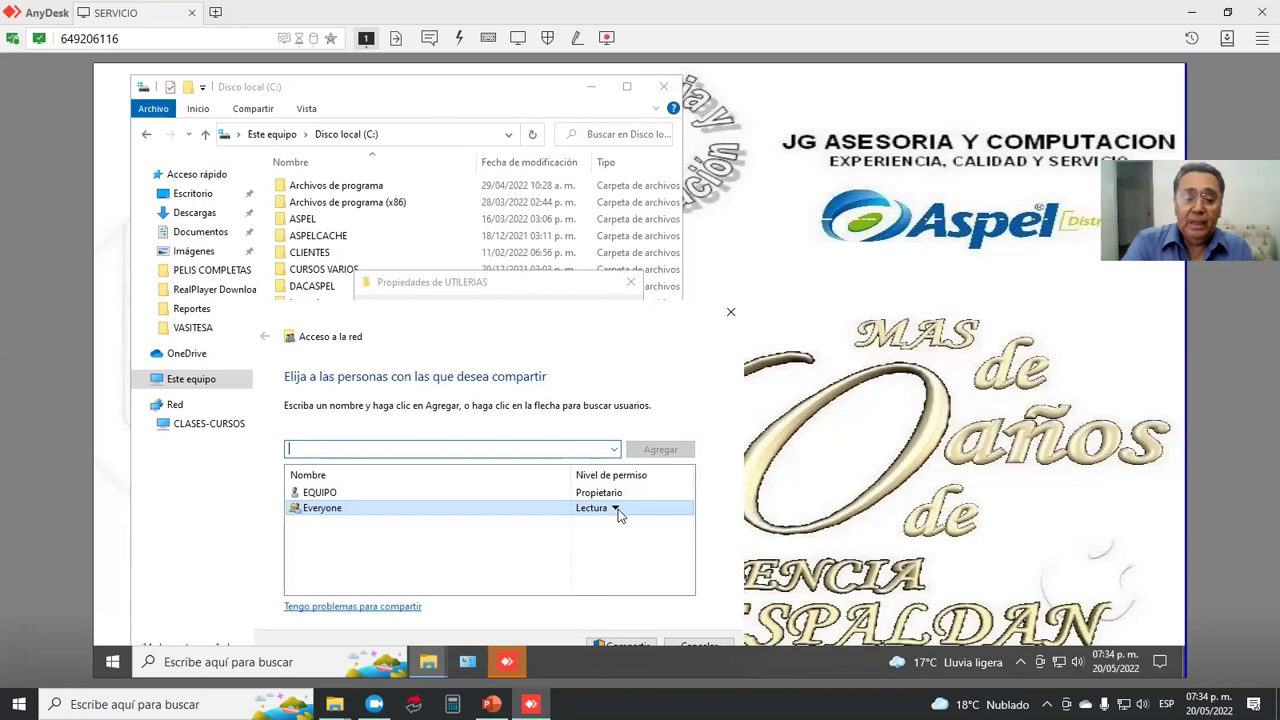
click(617, 509)
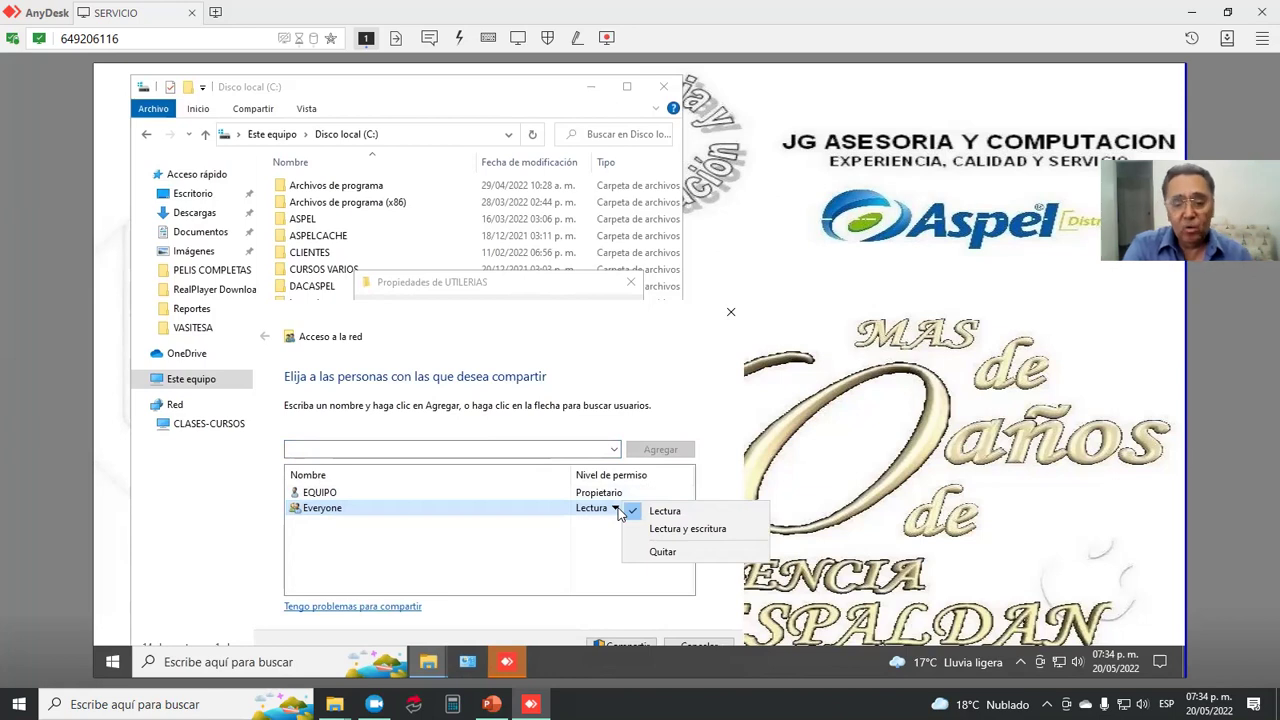
click(690, 530)
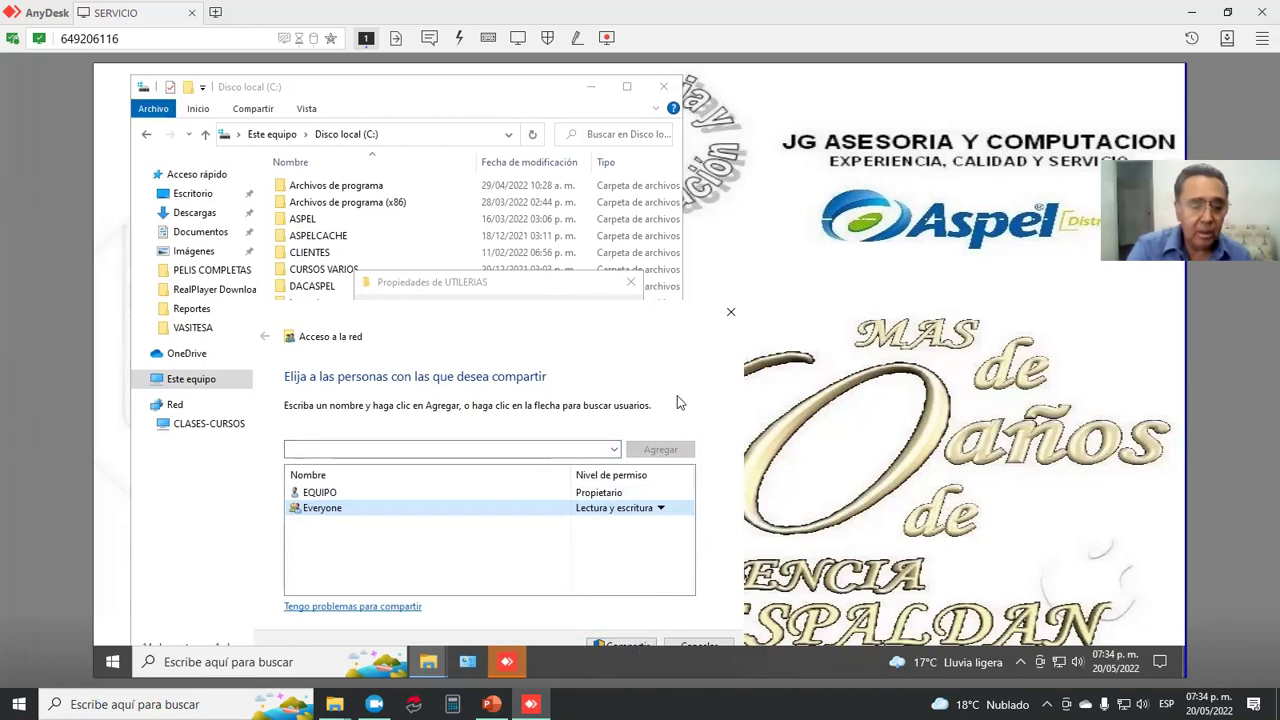
Step: Share the UTILERIAS folder with the chosen permissions, then close its properties and the remote File Explorer window
drag(565, 90, 553, 78)
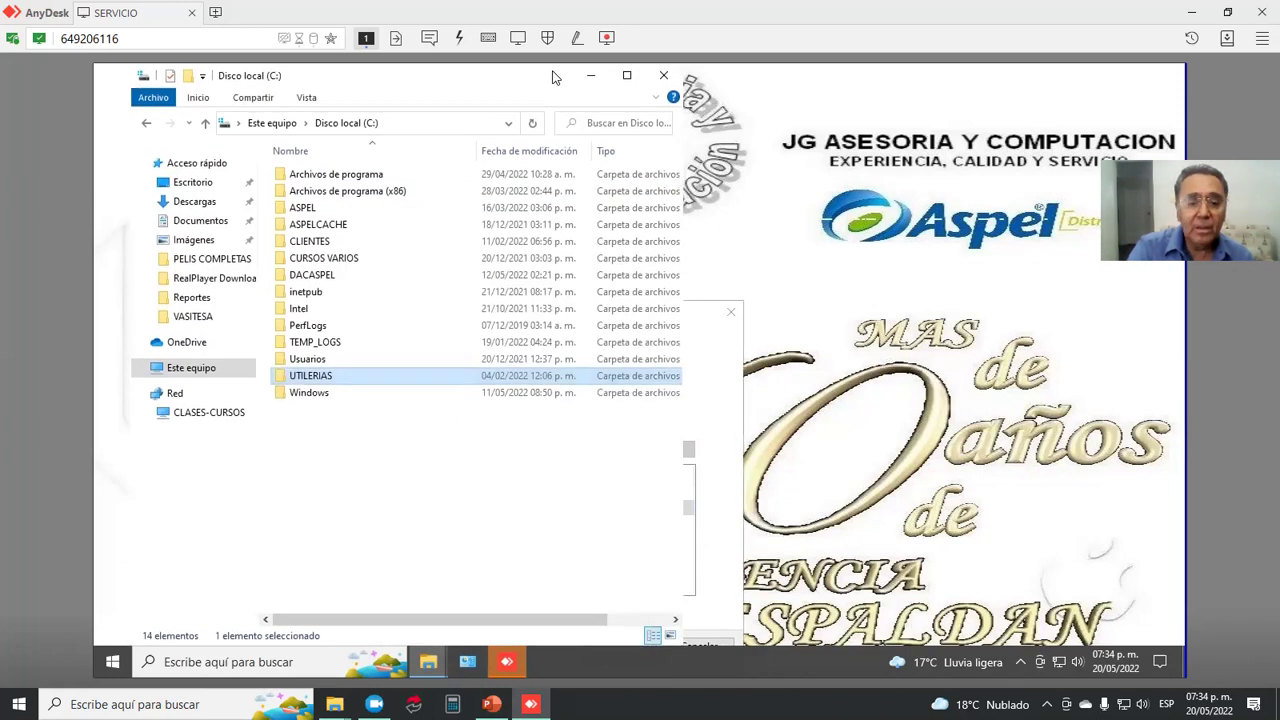
click(713, 318)
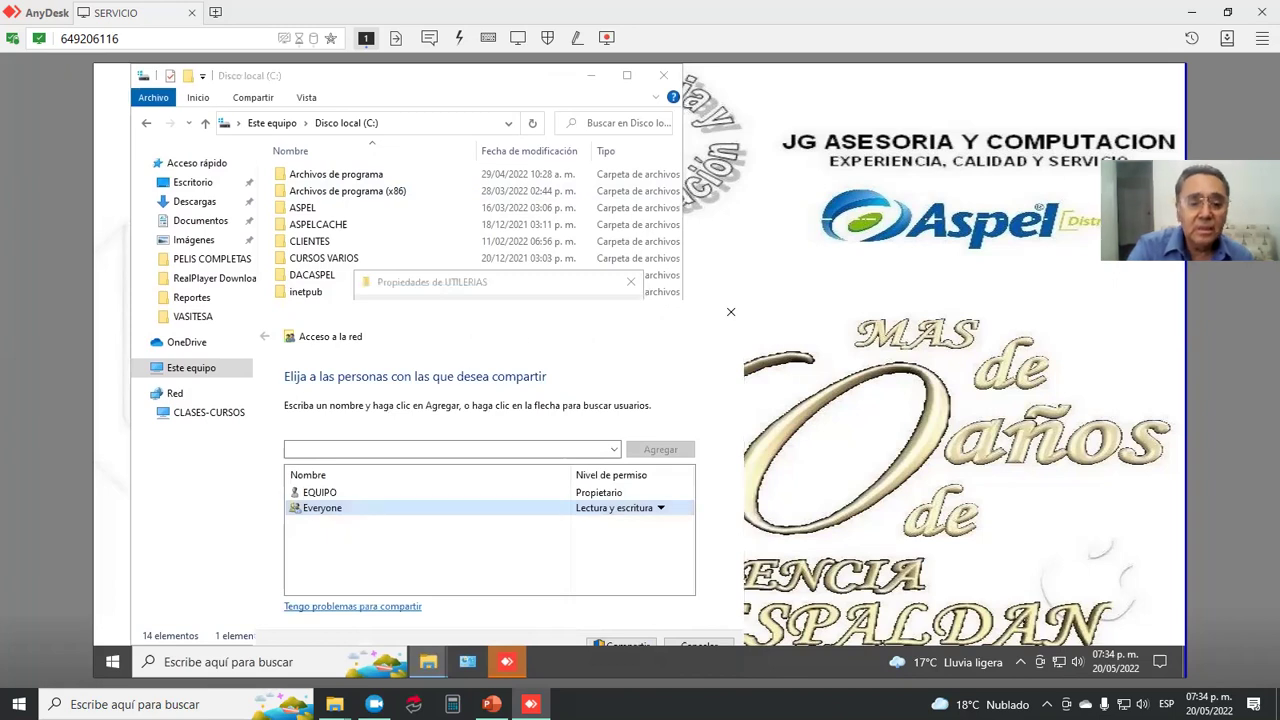
drag(461, 354, 486, 257)
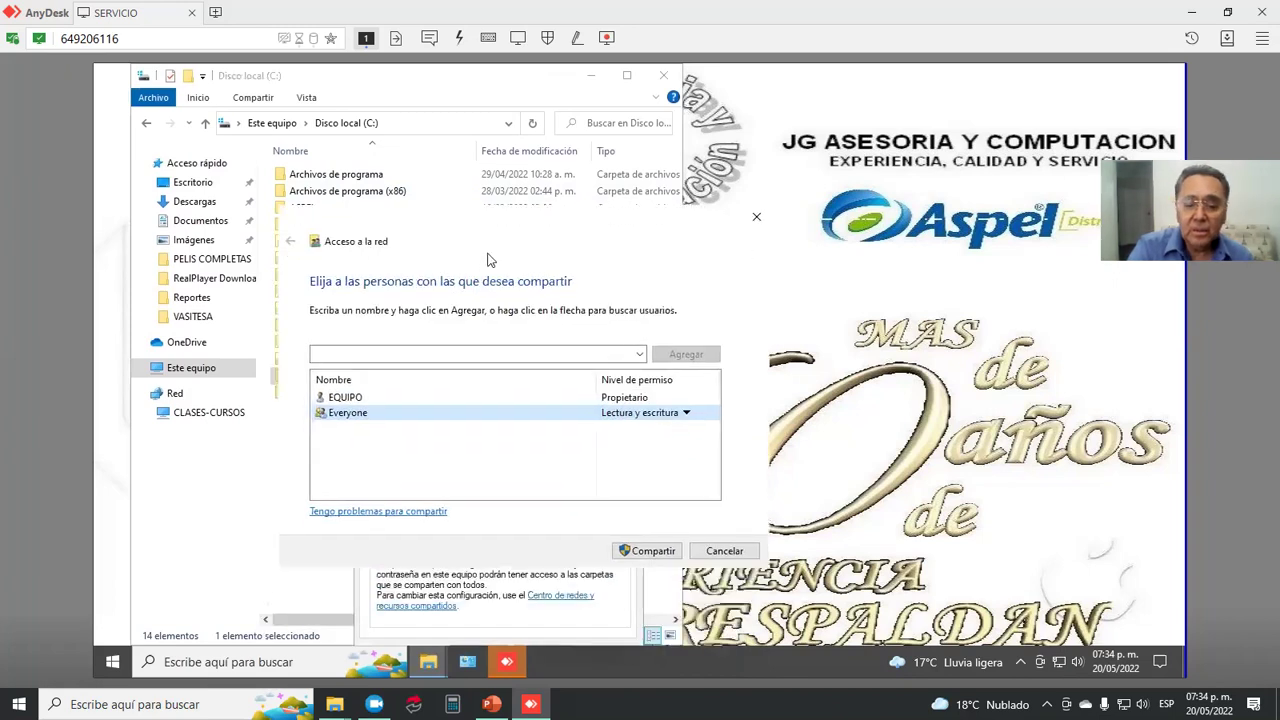
click(648, 553)
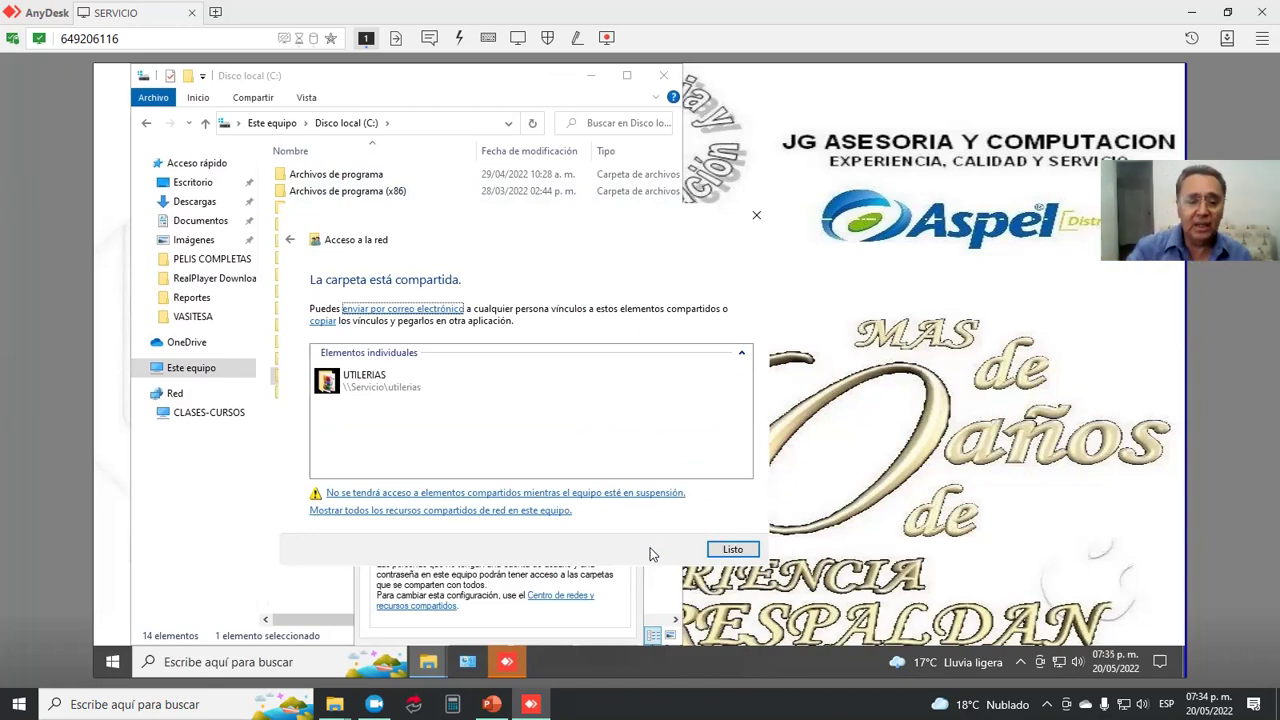
click(733, 550)
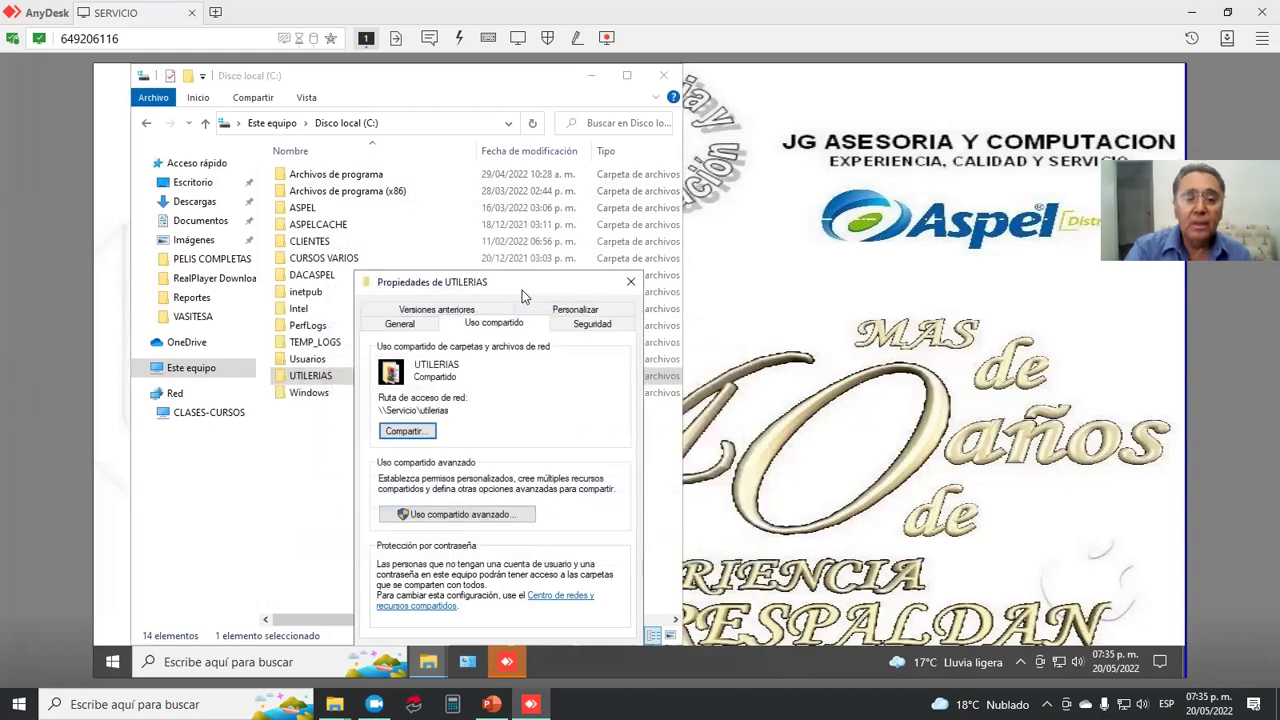
drag(524, 296, 527, 166)
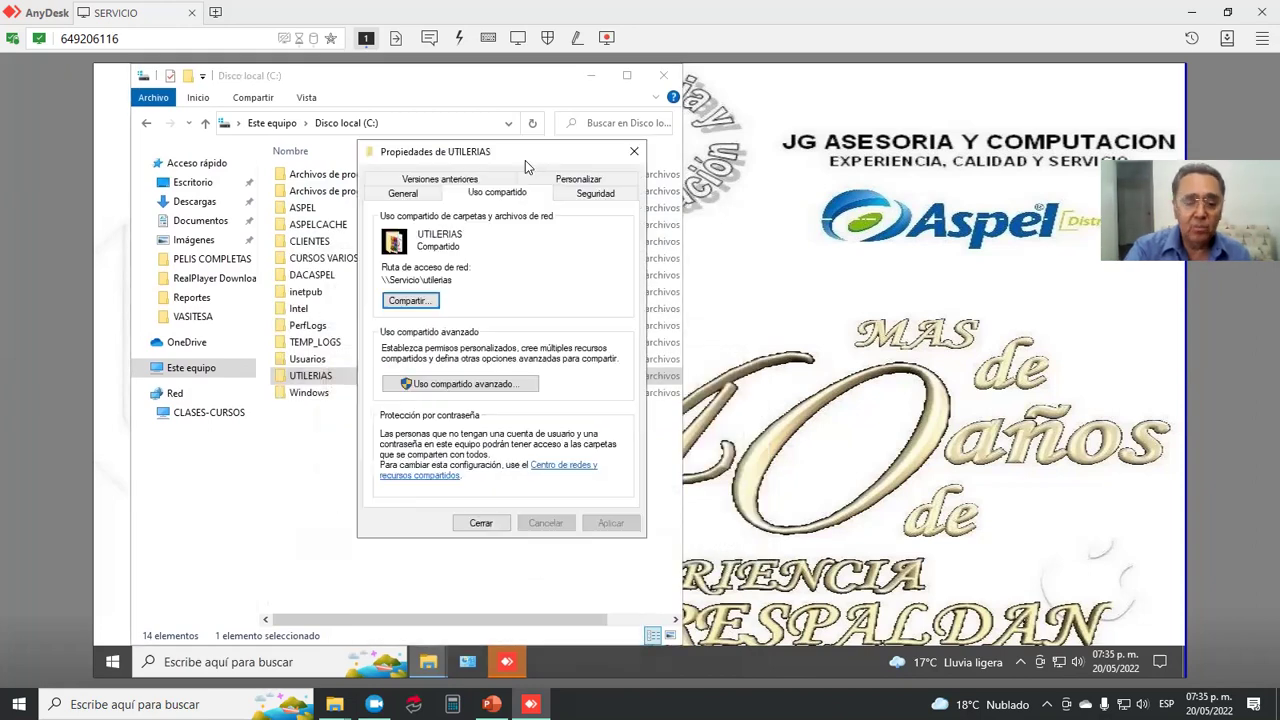
click(481, 523)
click(663, 75)
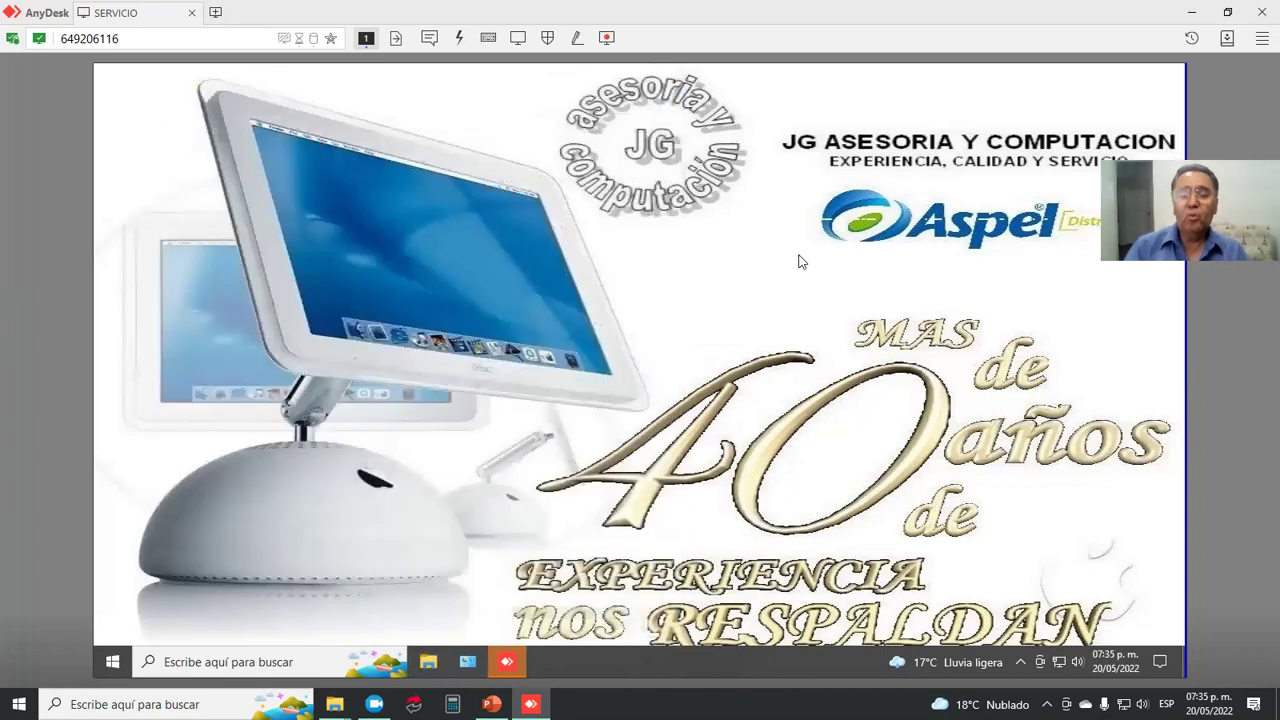
Step: Minimize AnyDesk, switch to the local SERVICIO window in File Explorer and reload the computer's shared folders through Red
click(1190, 20)
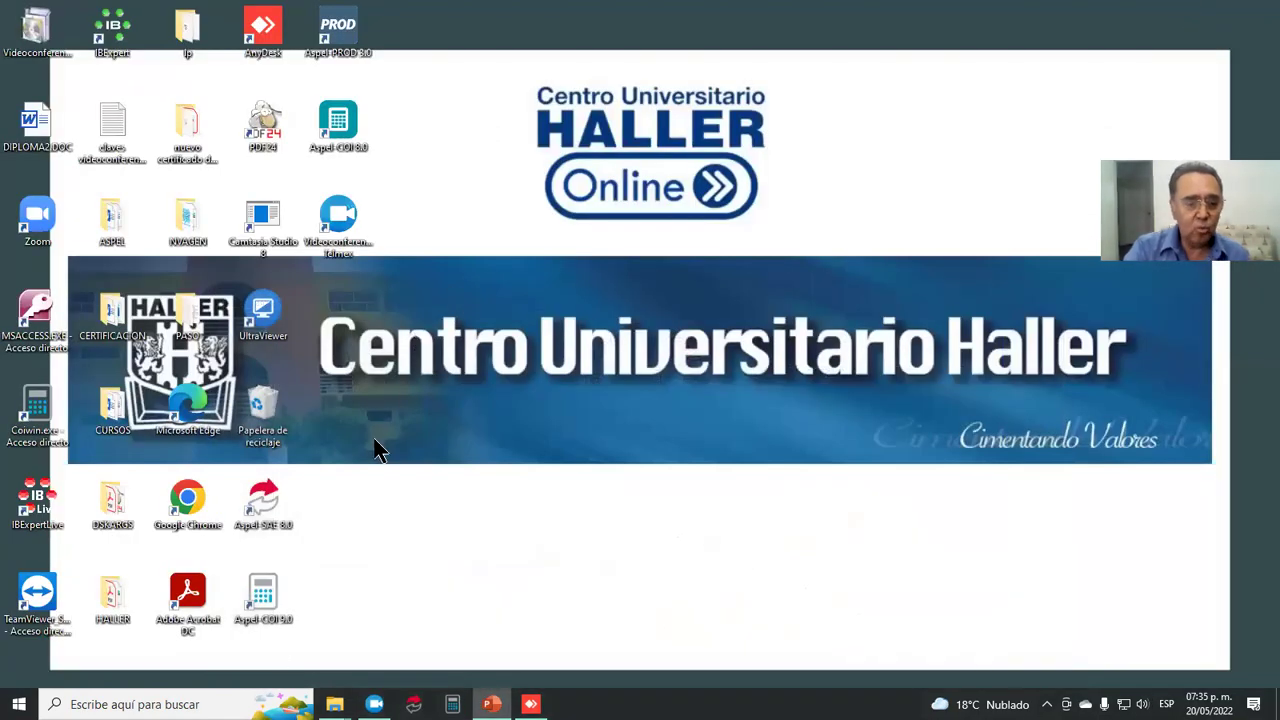
mouse_move(334, 704)
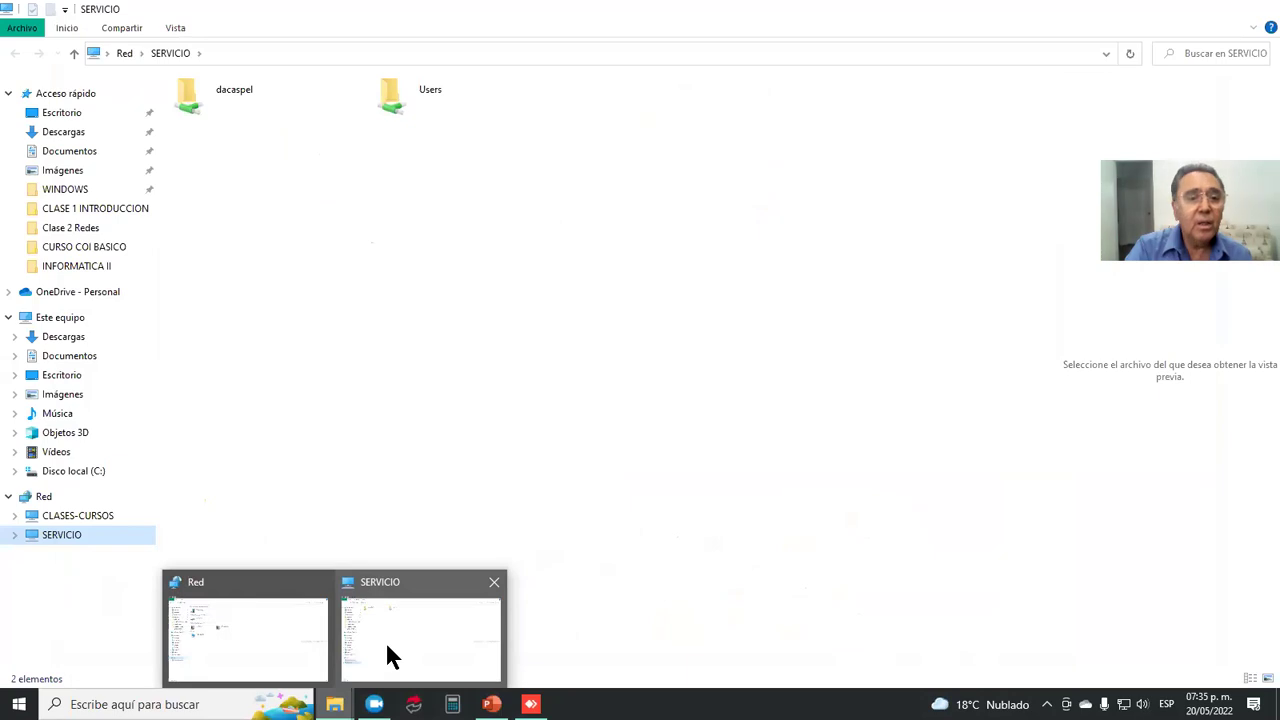
click(390, 657)
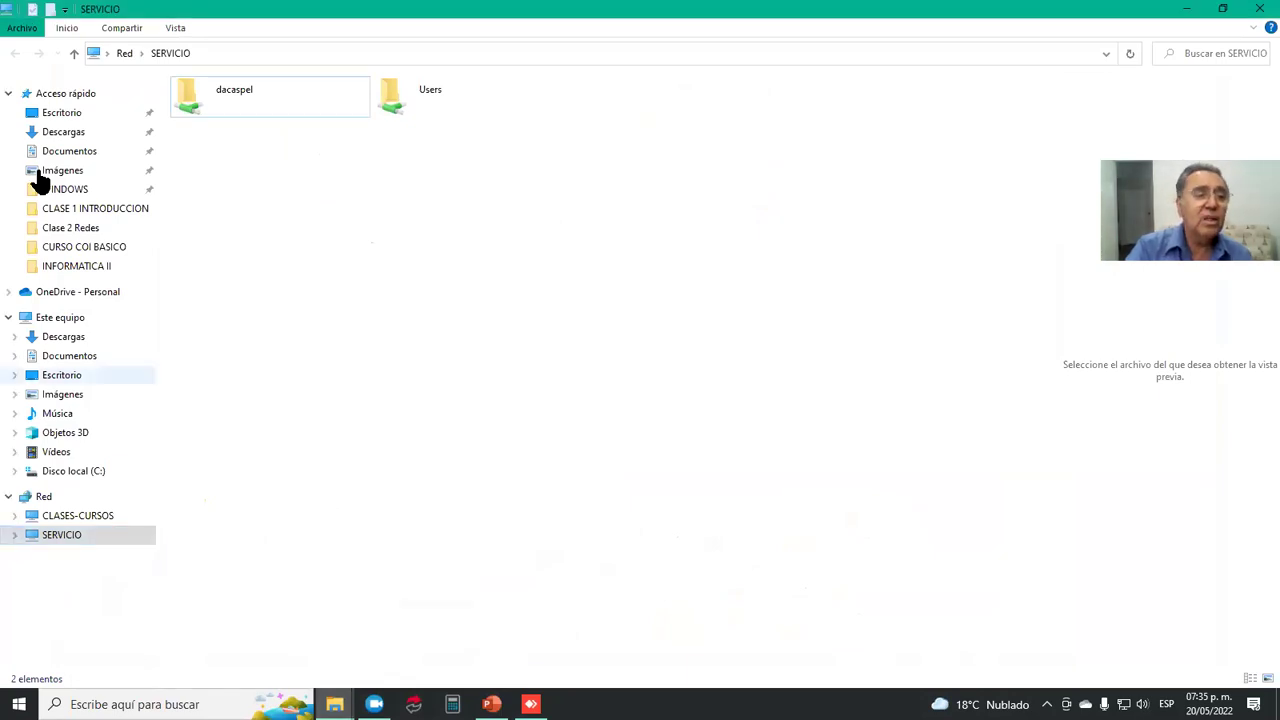
click(73, 54)
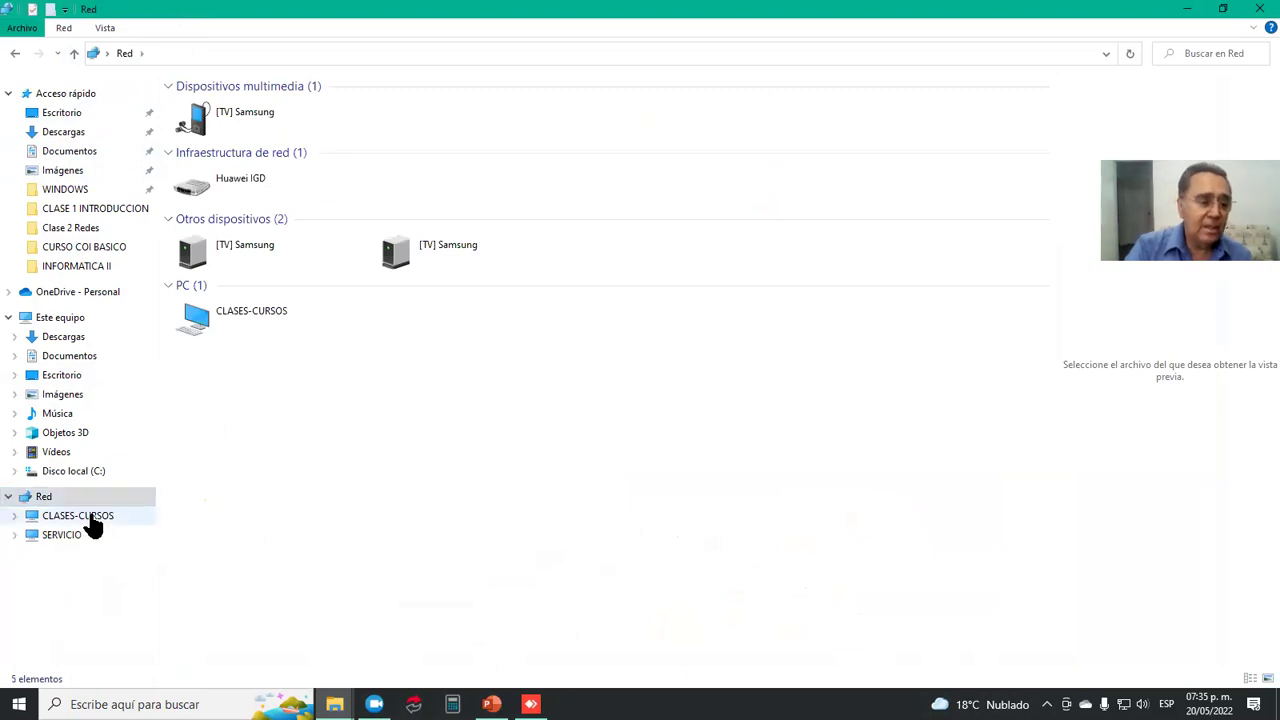
click(35, 533)
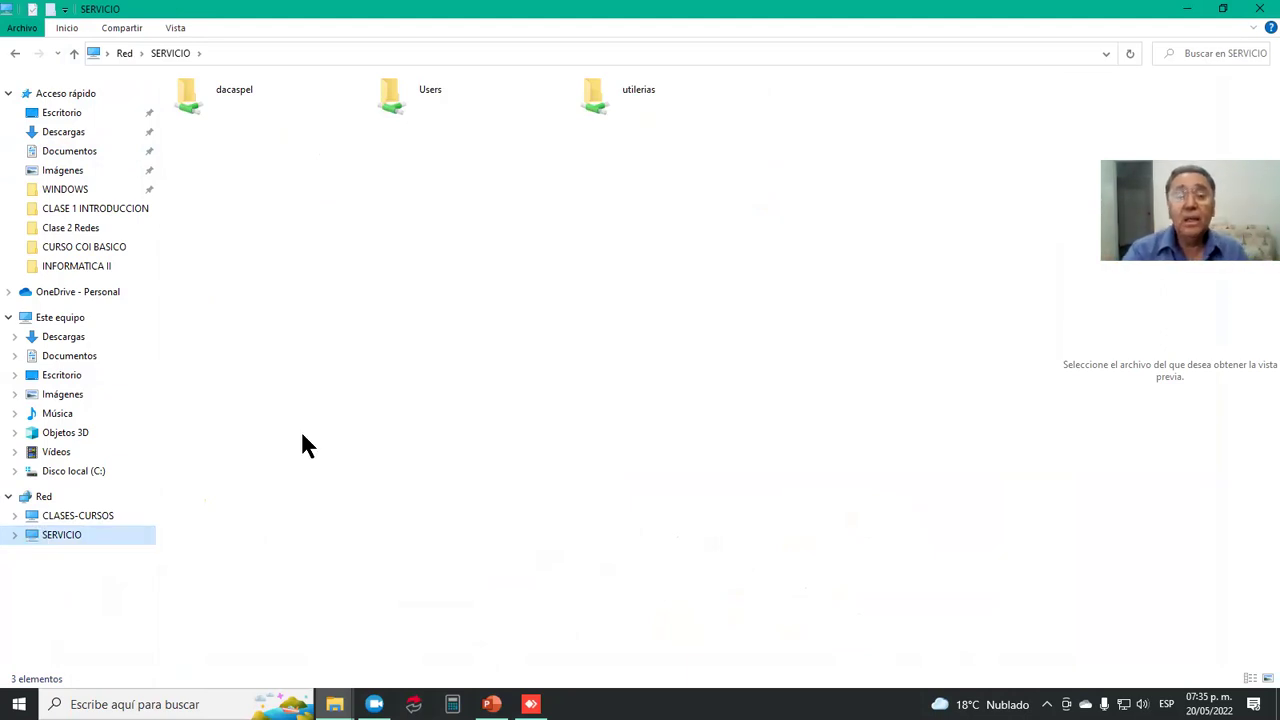
Step: Open the shared utilerias folder on SERVICIO and copy AdbeRdr910_es_ES.exe to the local desktop
double_click(592, 100)
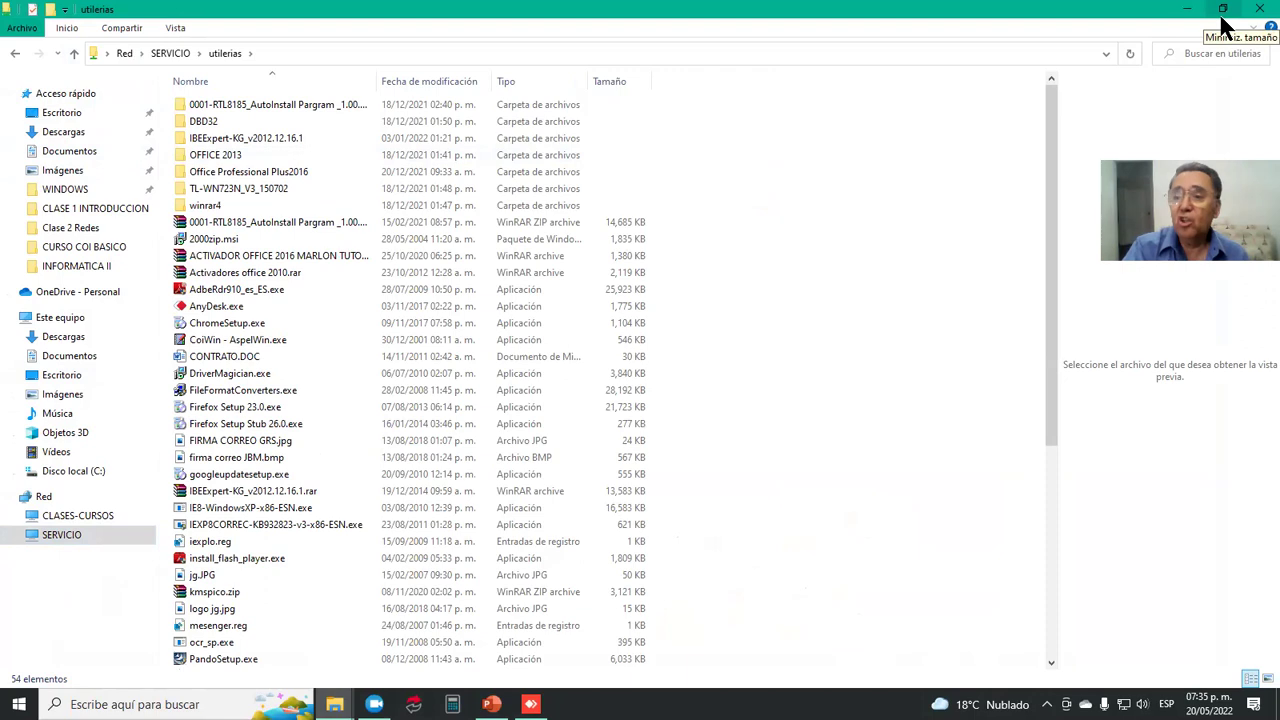
click(1222, 10)
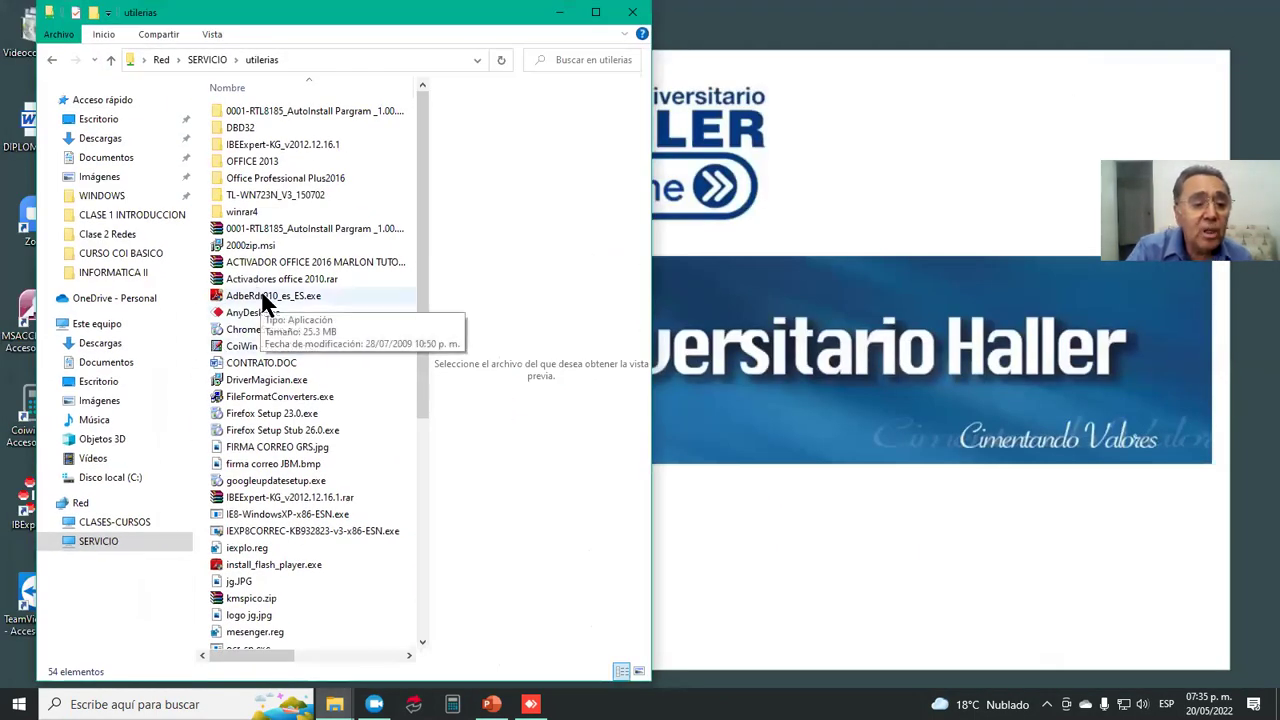
drag(261, 290, 848, 213)
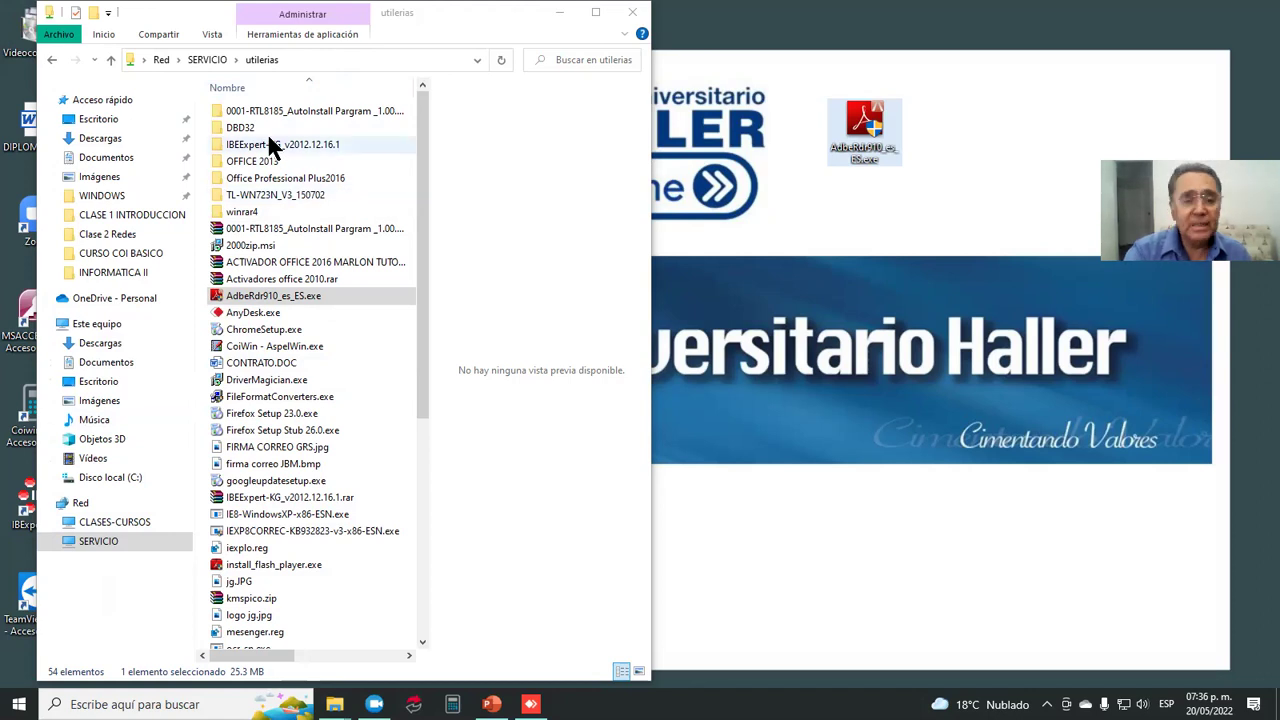
Step: Leave the shared utilerias folder, go to the local Documentos folder and open the network sharing settings of its Camtasia Studio folder
click(111, 58)
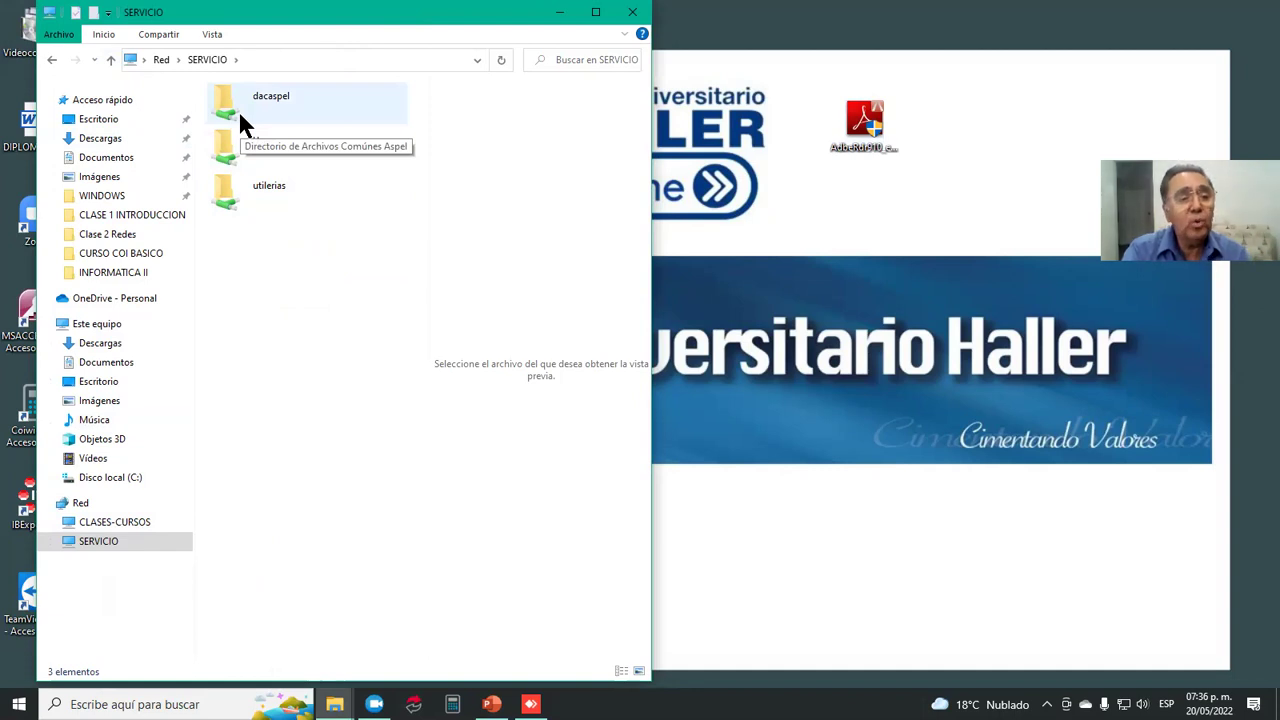
click(123, 371)
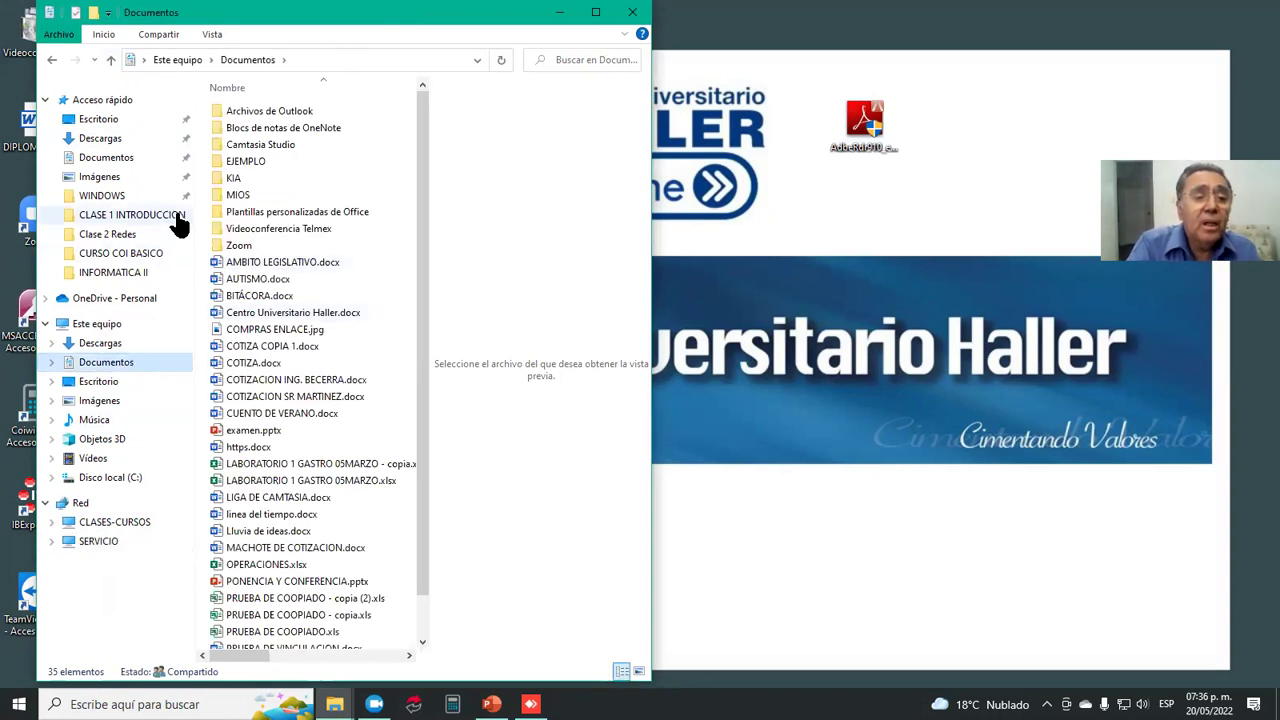
click(238, 139)
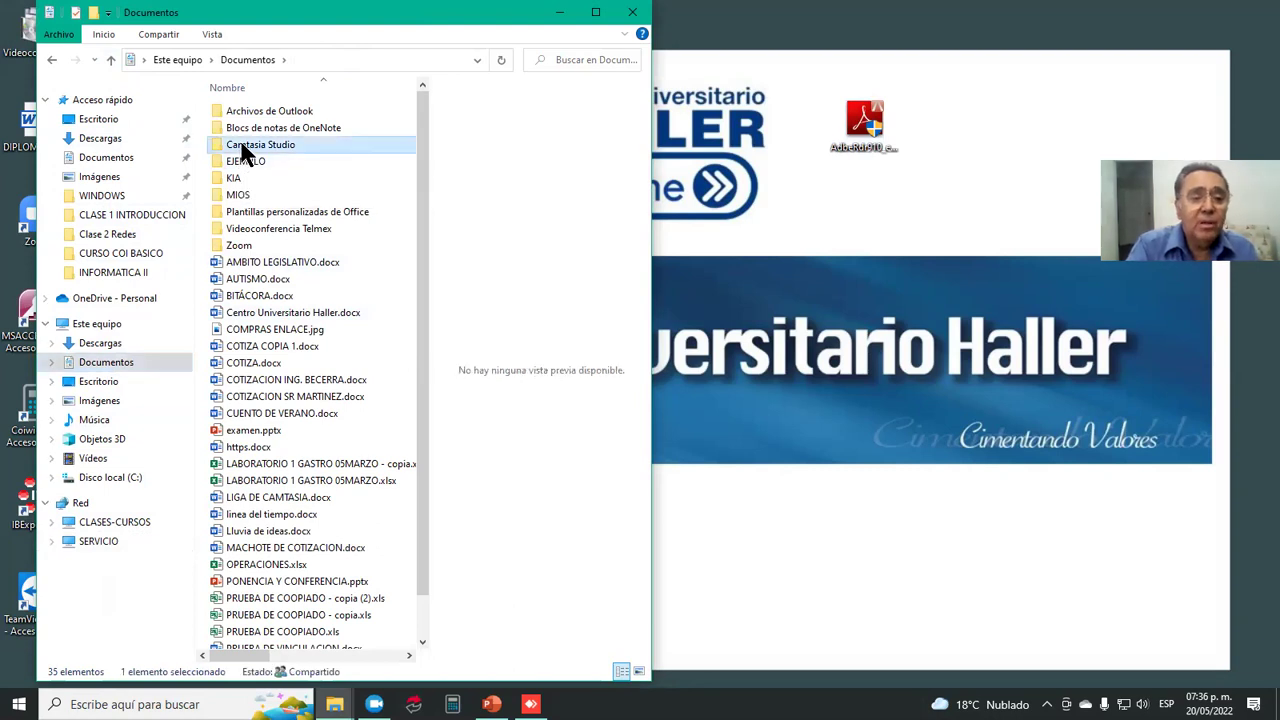
right_click(250, 149)
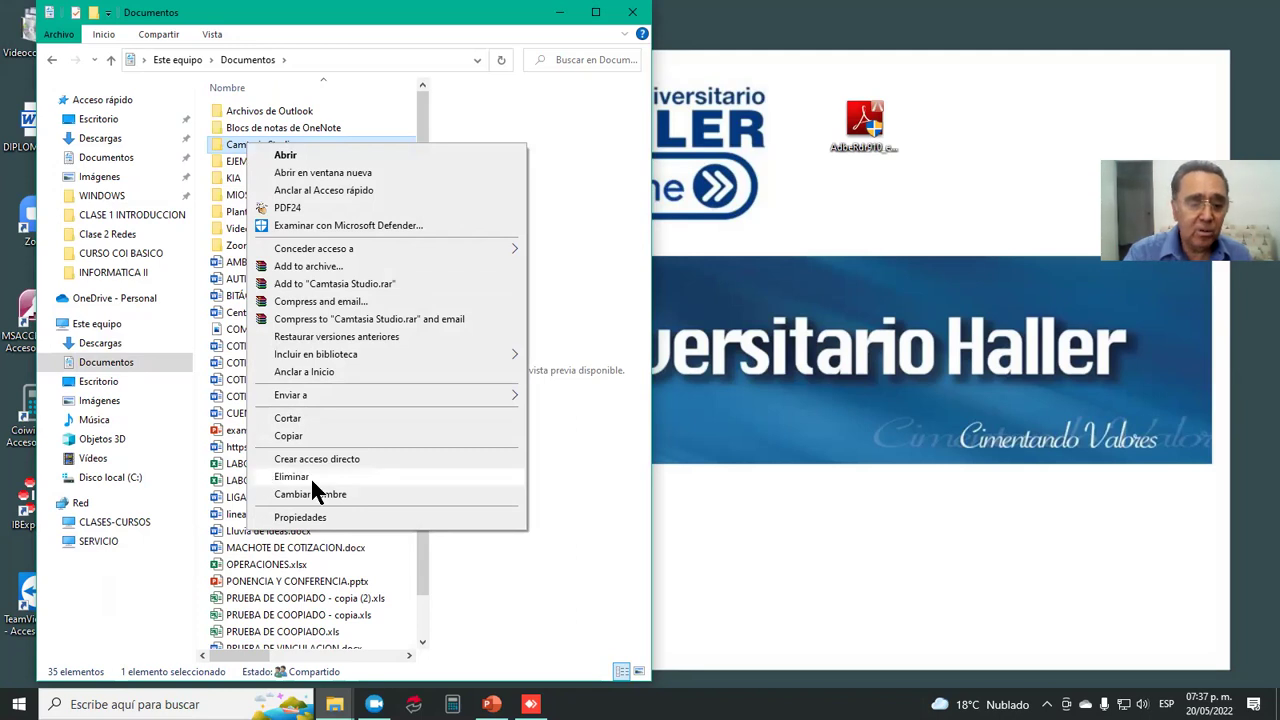
click(310, 515)
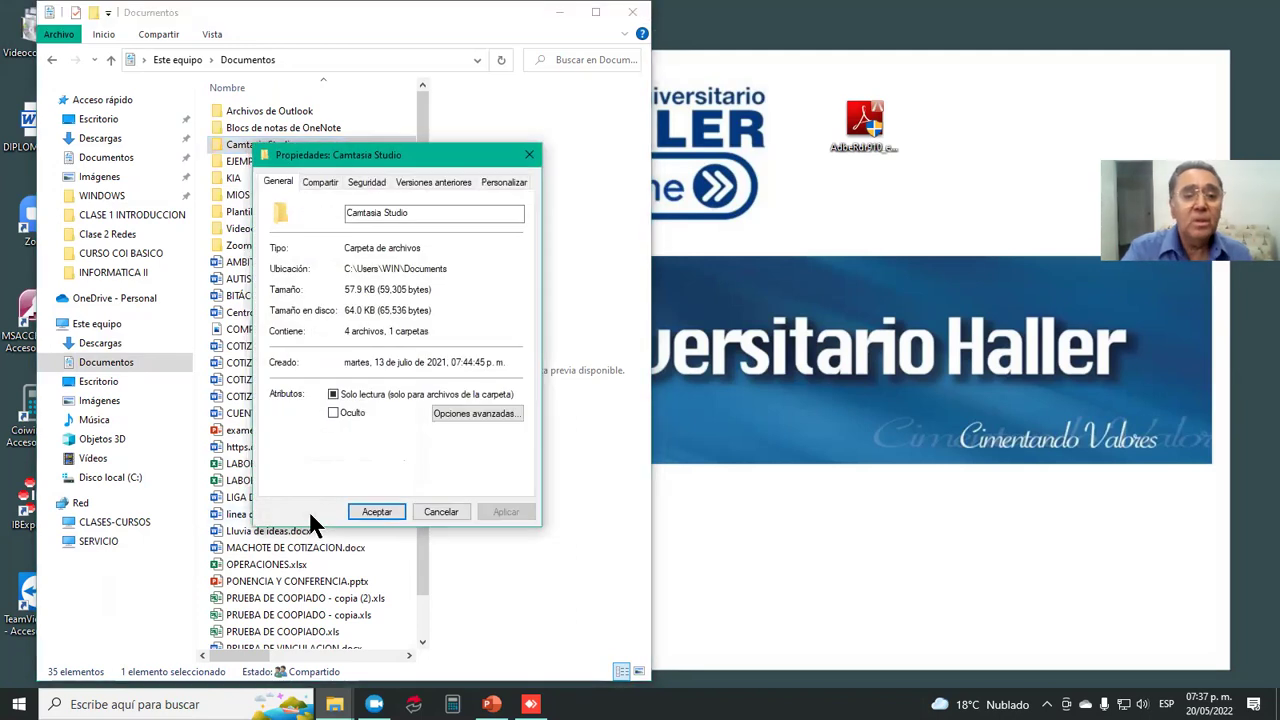
click(322, 183)
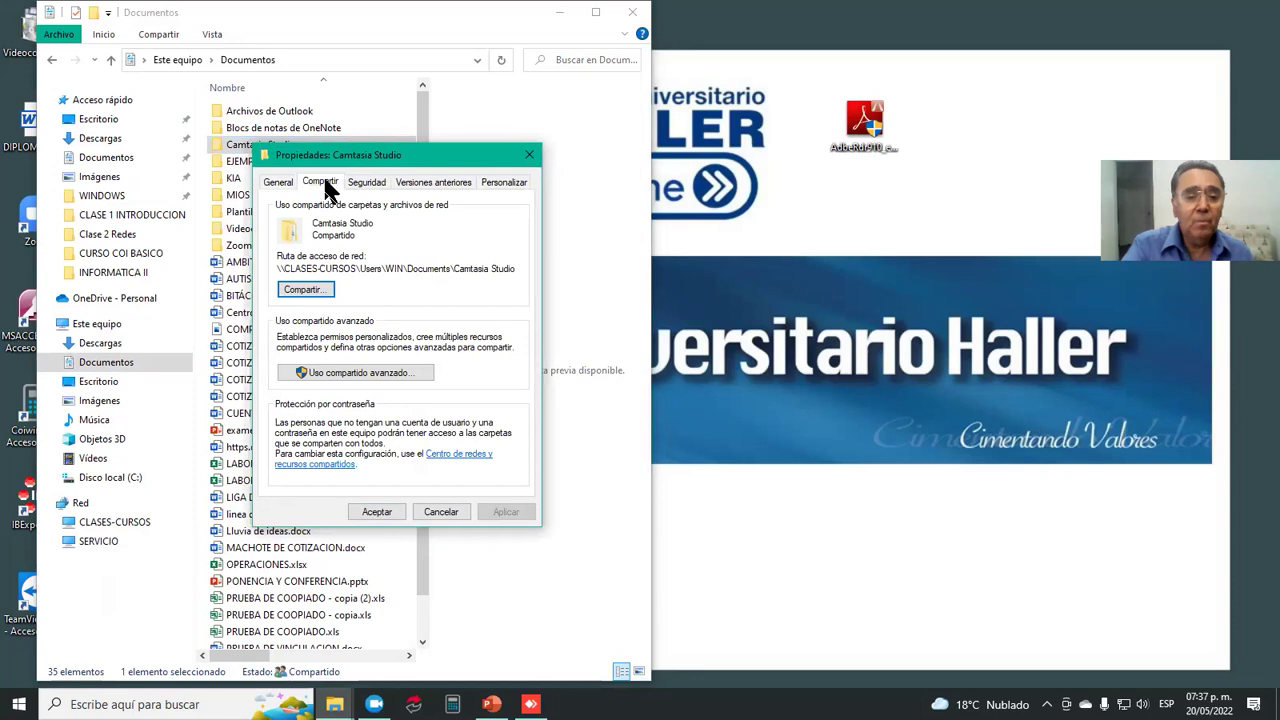
click(306, 291)
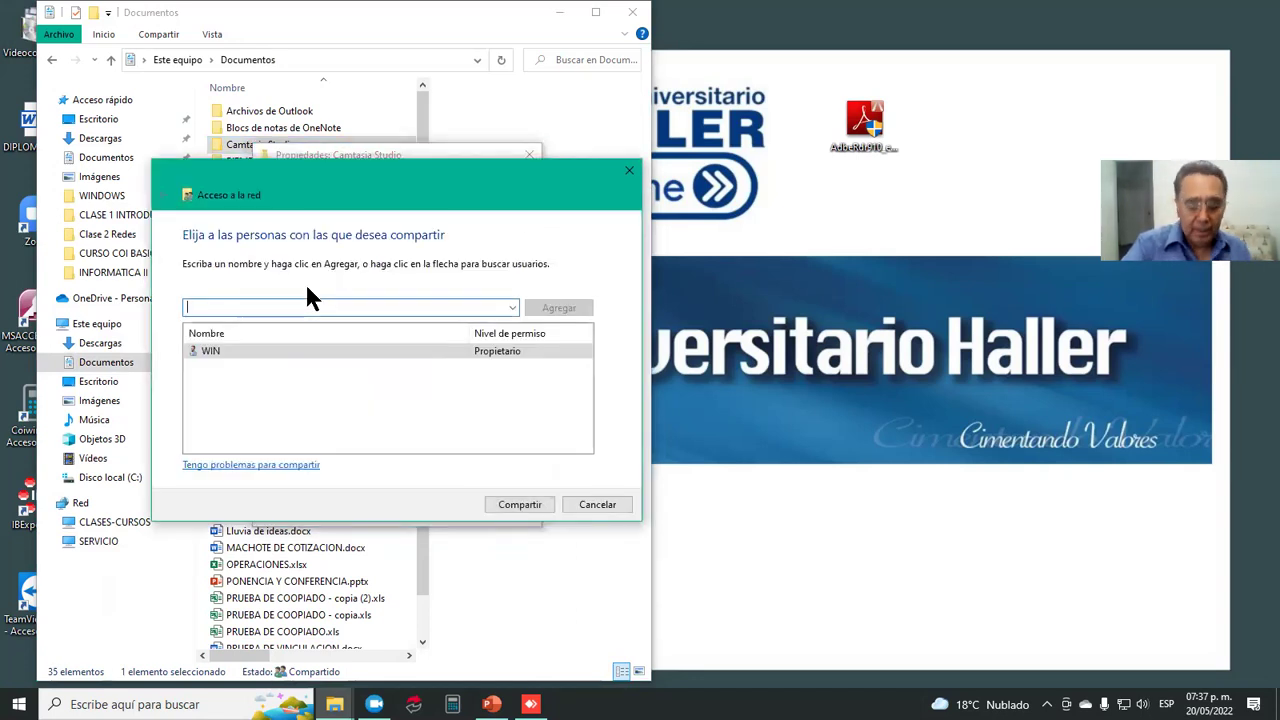
Step: Share the Camtasia Studio folder with TODOS at the Lectura permission level, then close its properties and File Explorer
text(TODOS)
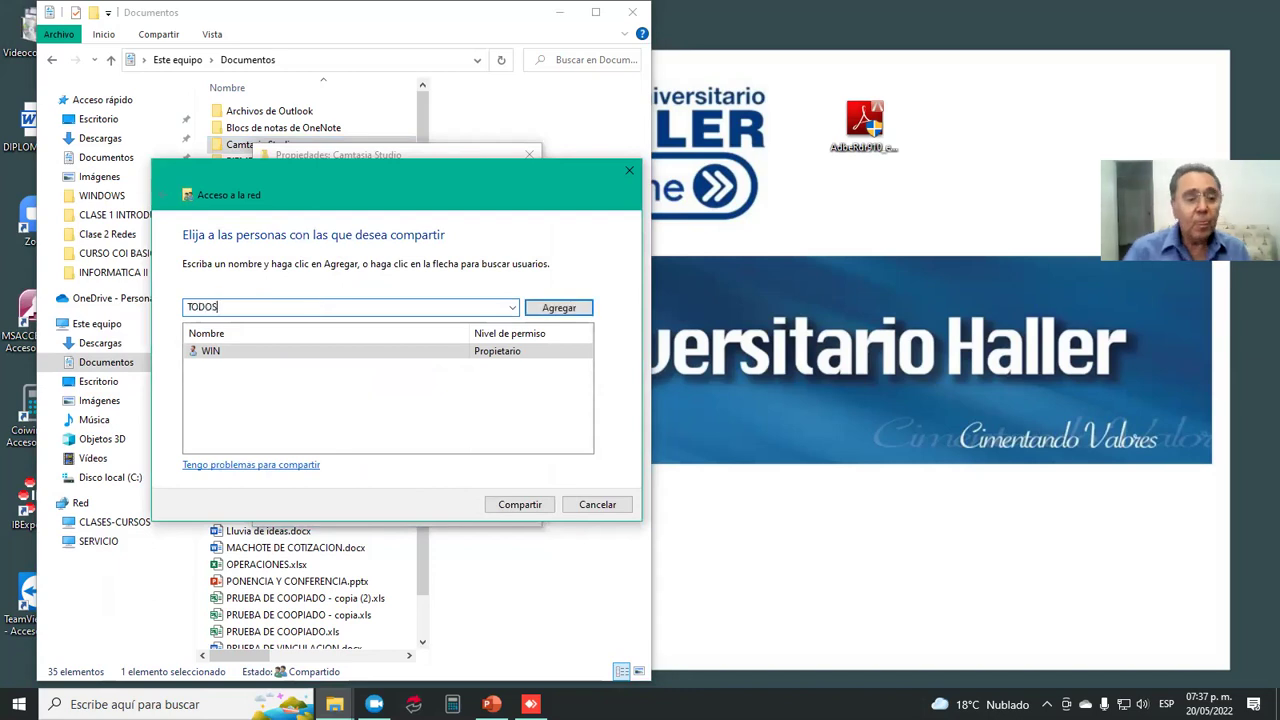
click(558, 308)
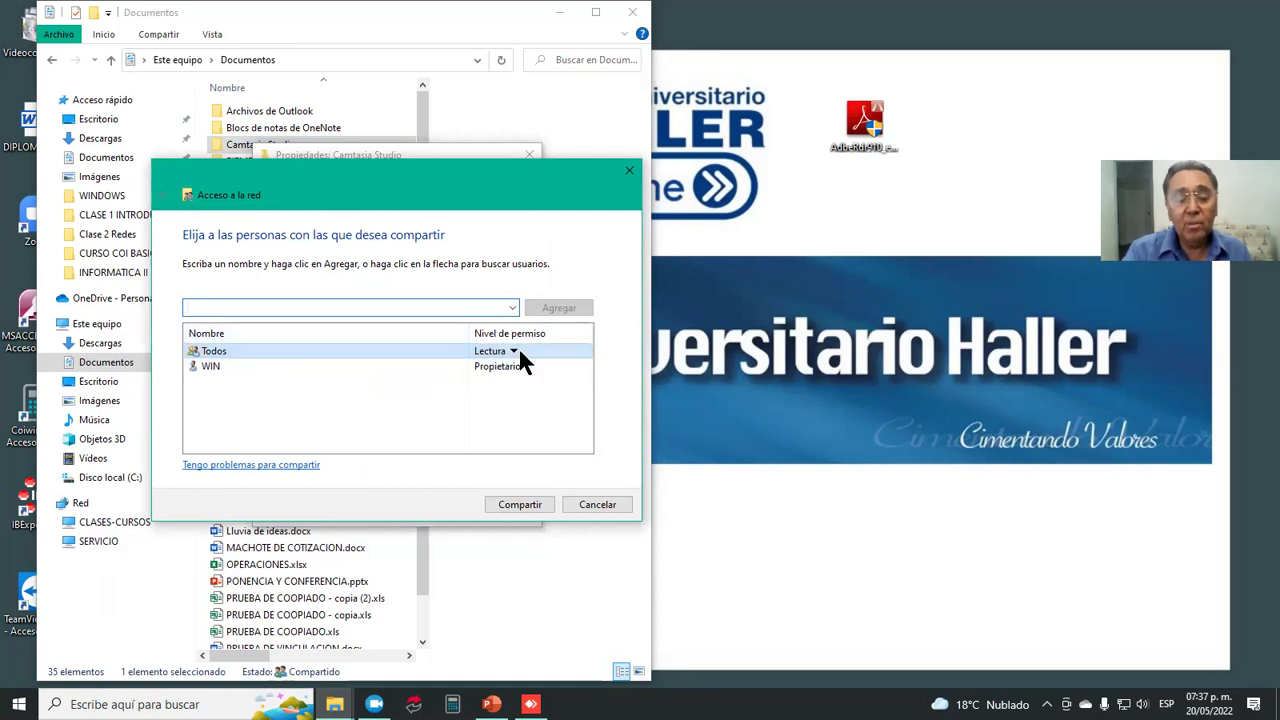
click(531, 505)
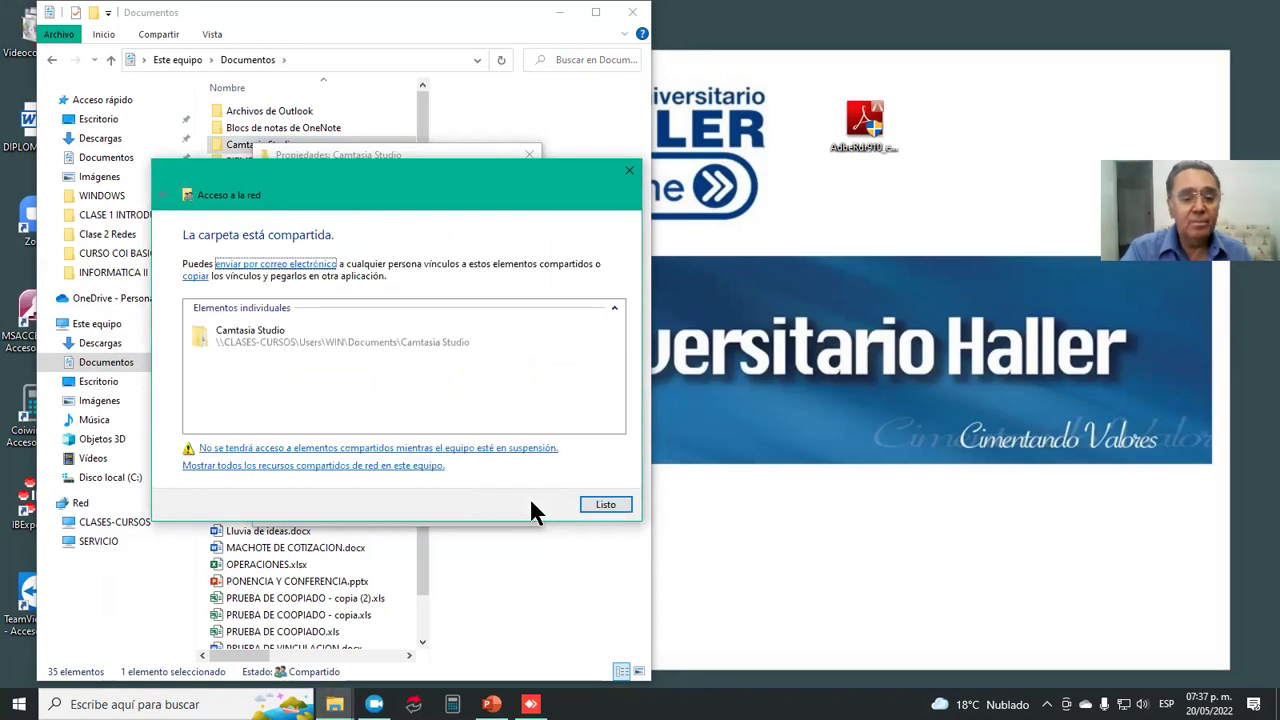
click(597, 504)
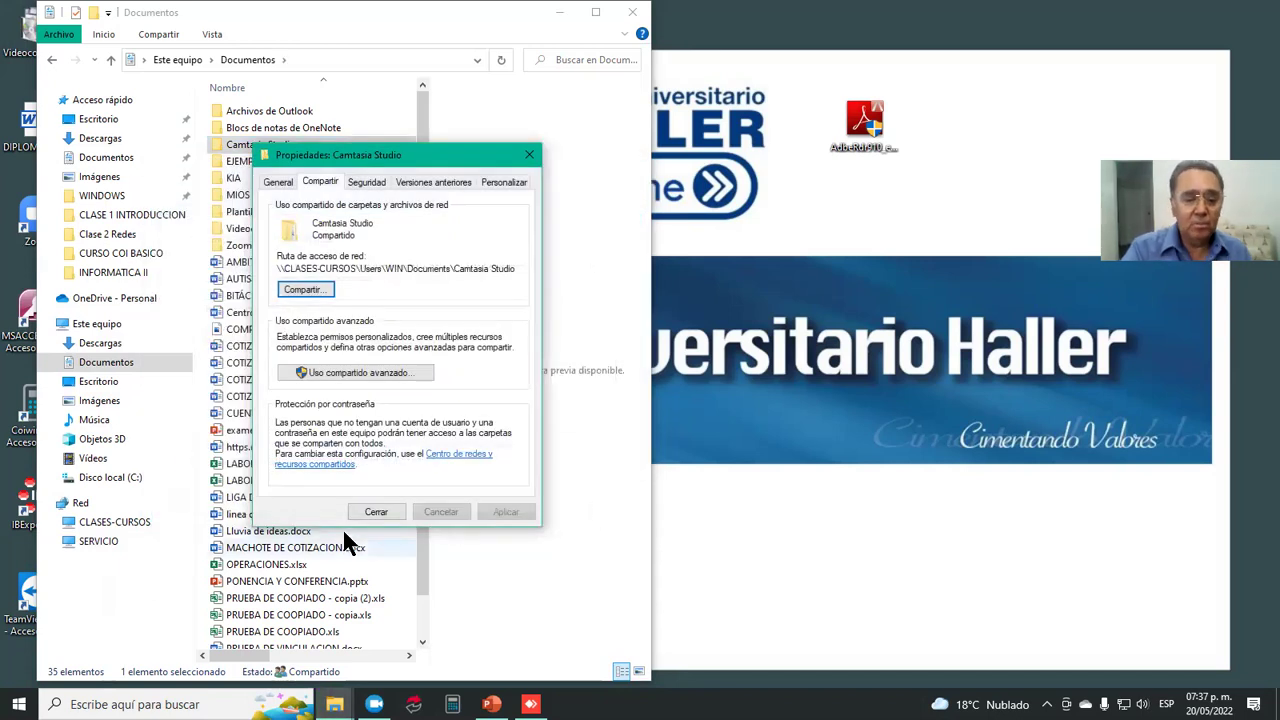
click(373, 511)
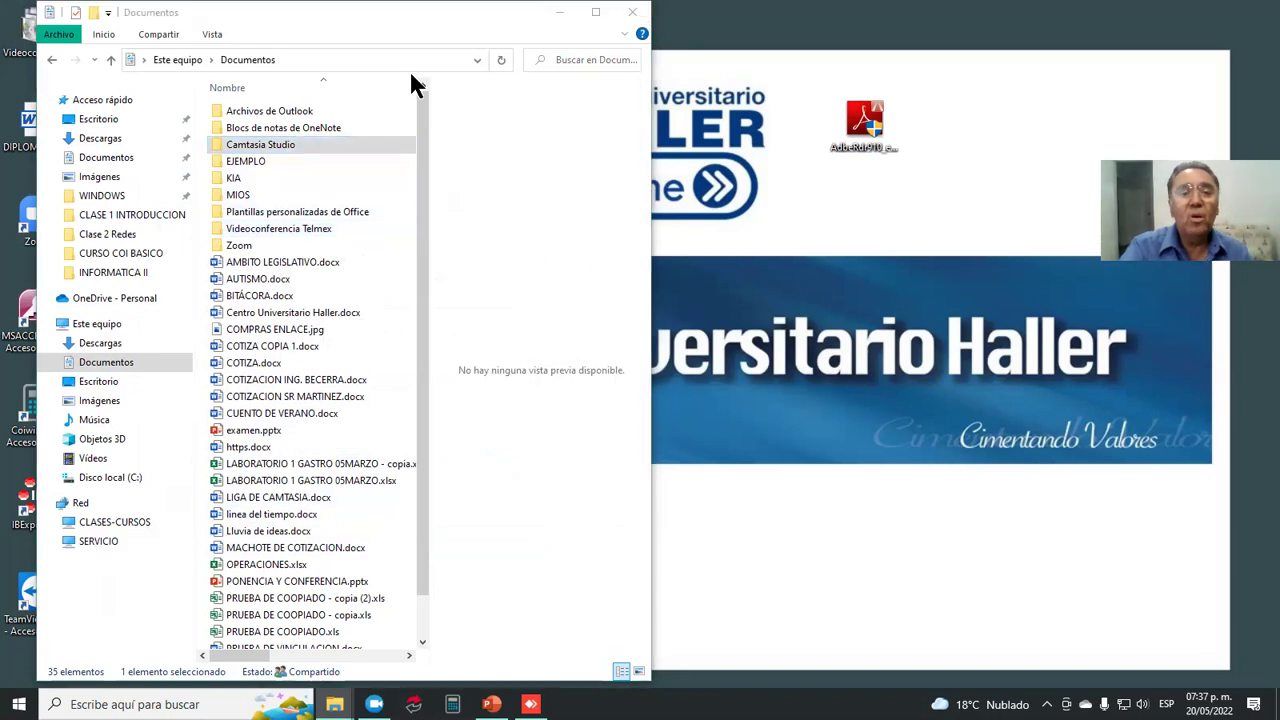
click(628, 13)
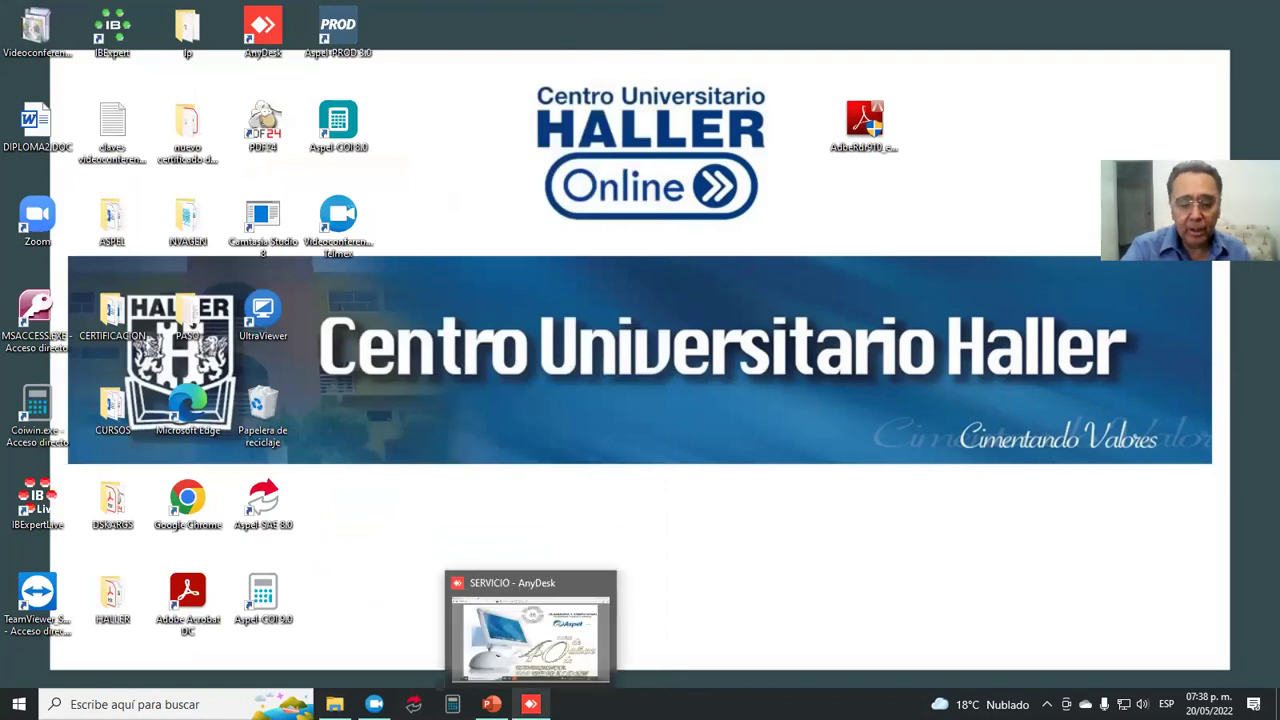
Step: Switch to AnyDesk, browse the network computer CLASES-CURSOS to Users > WIN in the remote File Explorer, and close that window
click(530, 704)
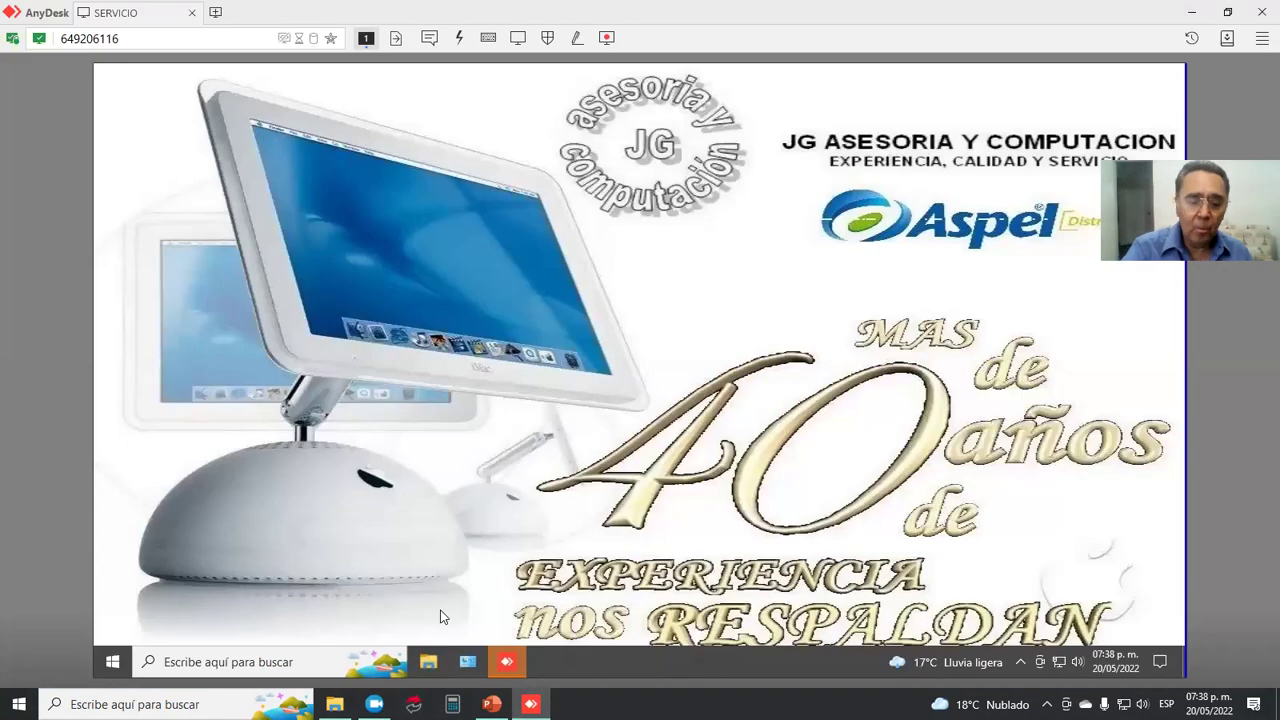
click(426, 660)
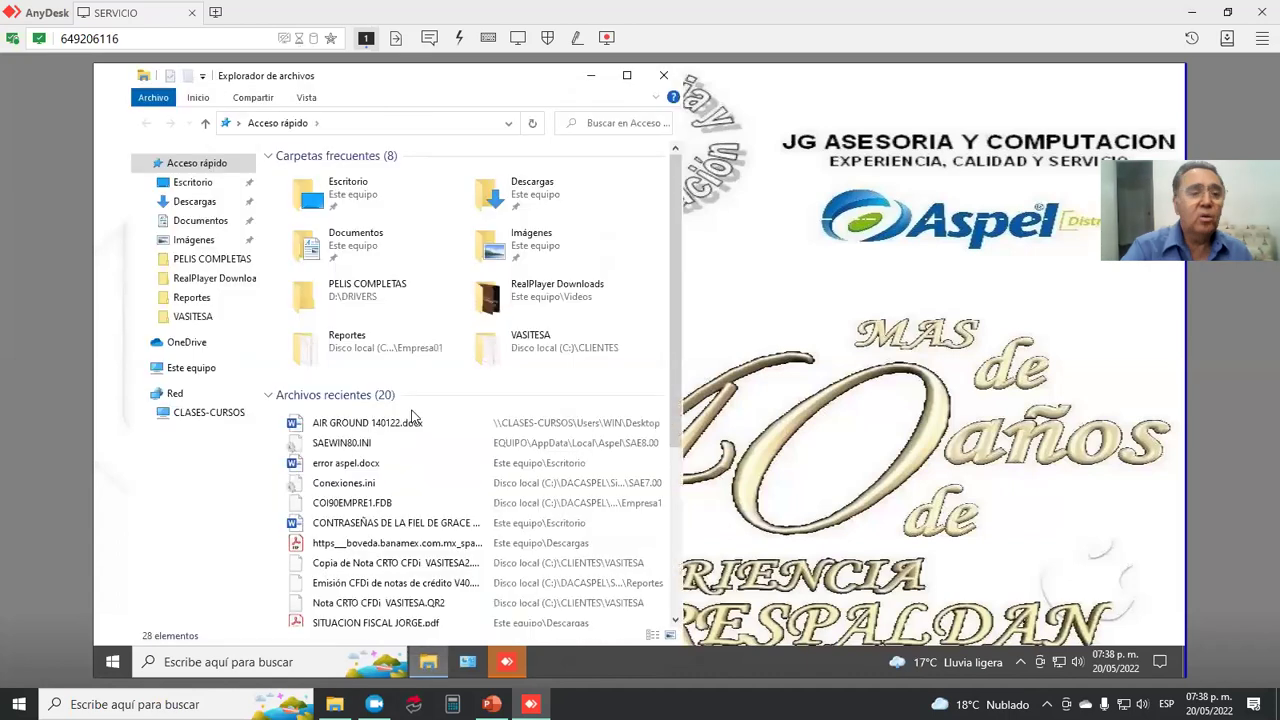
click(175, 417)
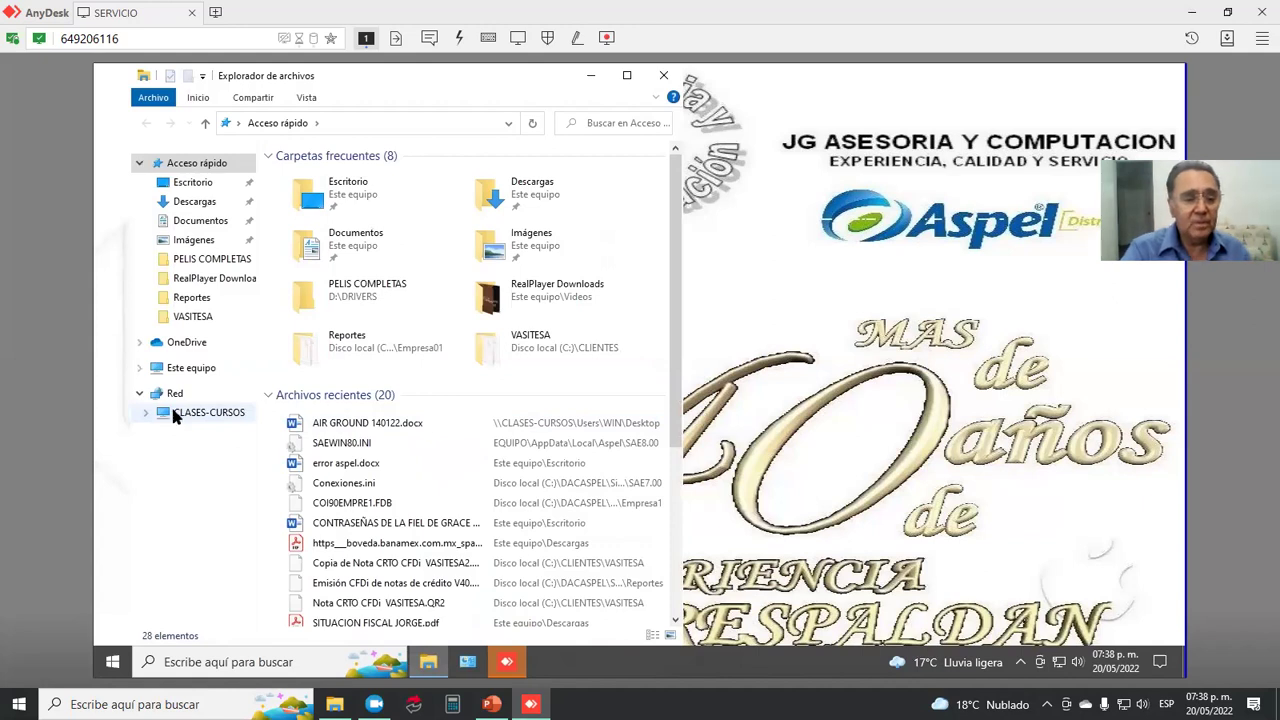
click(153, 431)
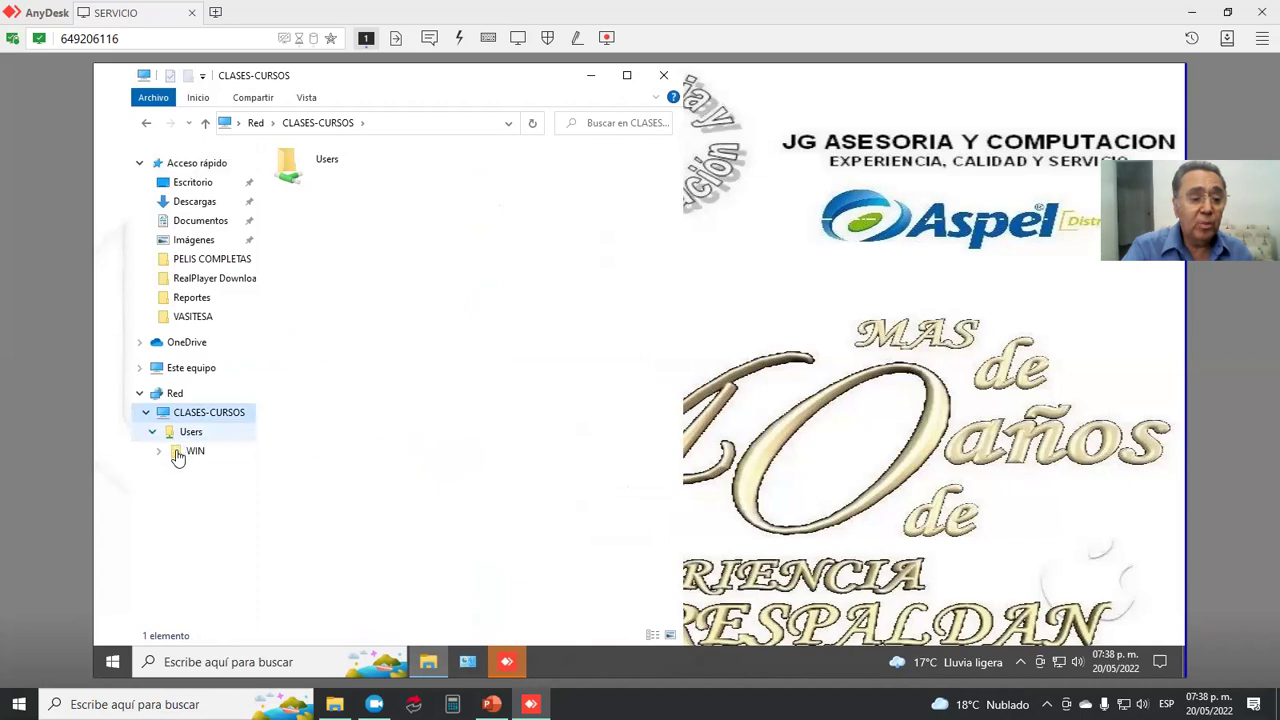
click(178, 453)
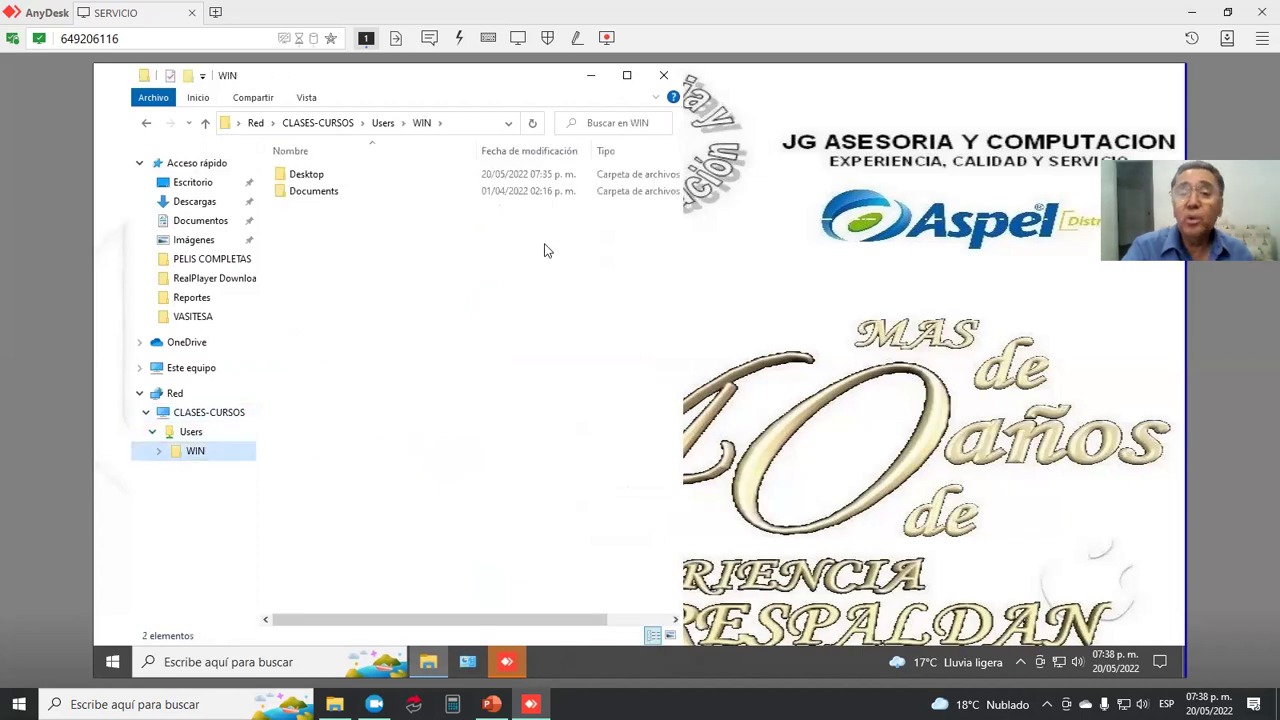
click(573, 304)
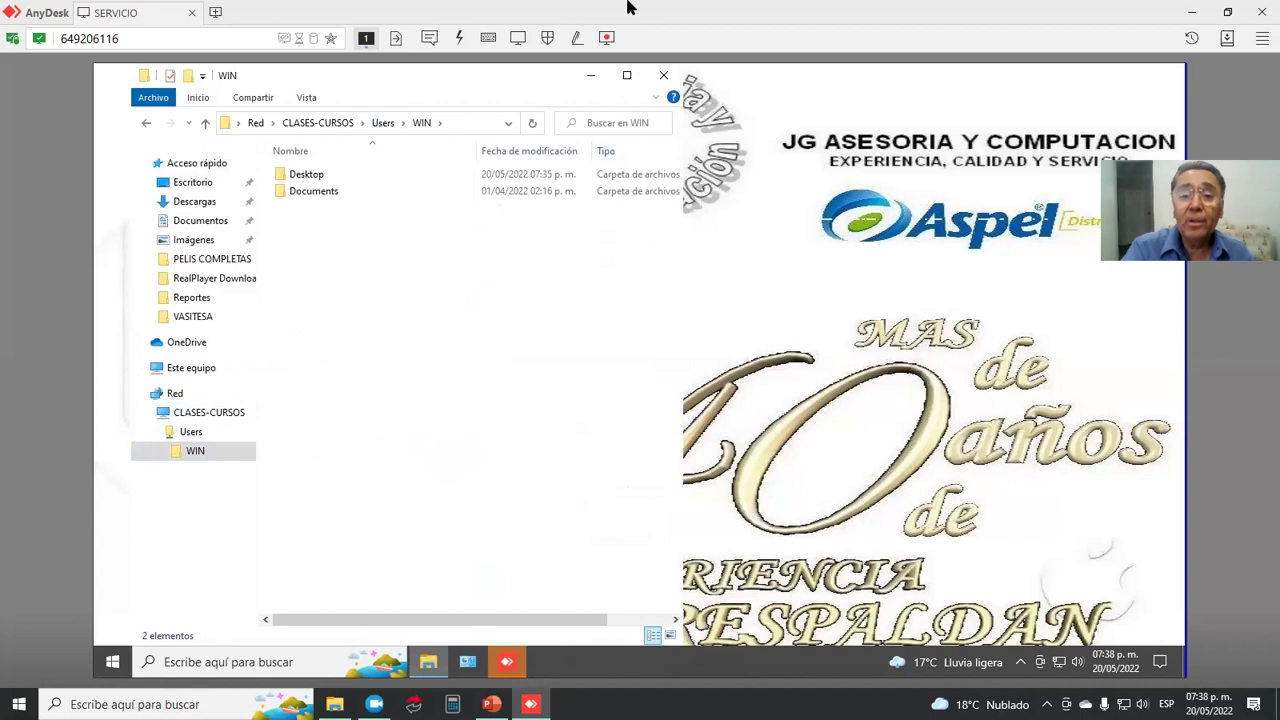
click(664, 76)
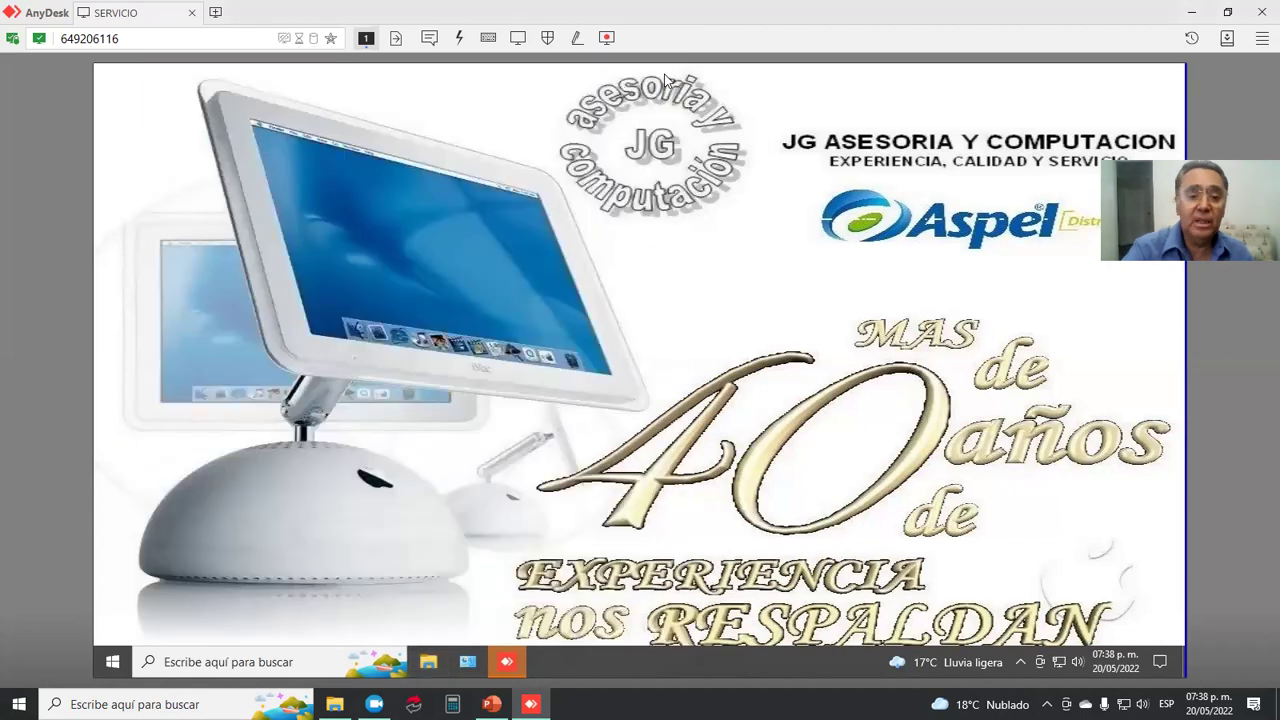
Step: Minimize AnyDesk, open Disco local (C:) on the local computer and open specific-user sharing for the CAMTASIA8 folder
click(1180, 18)
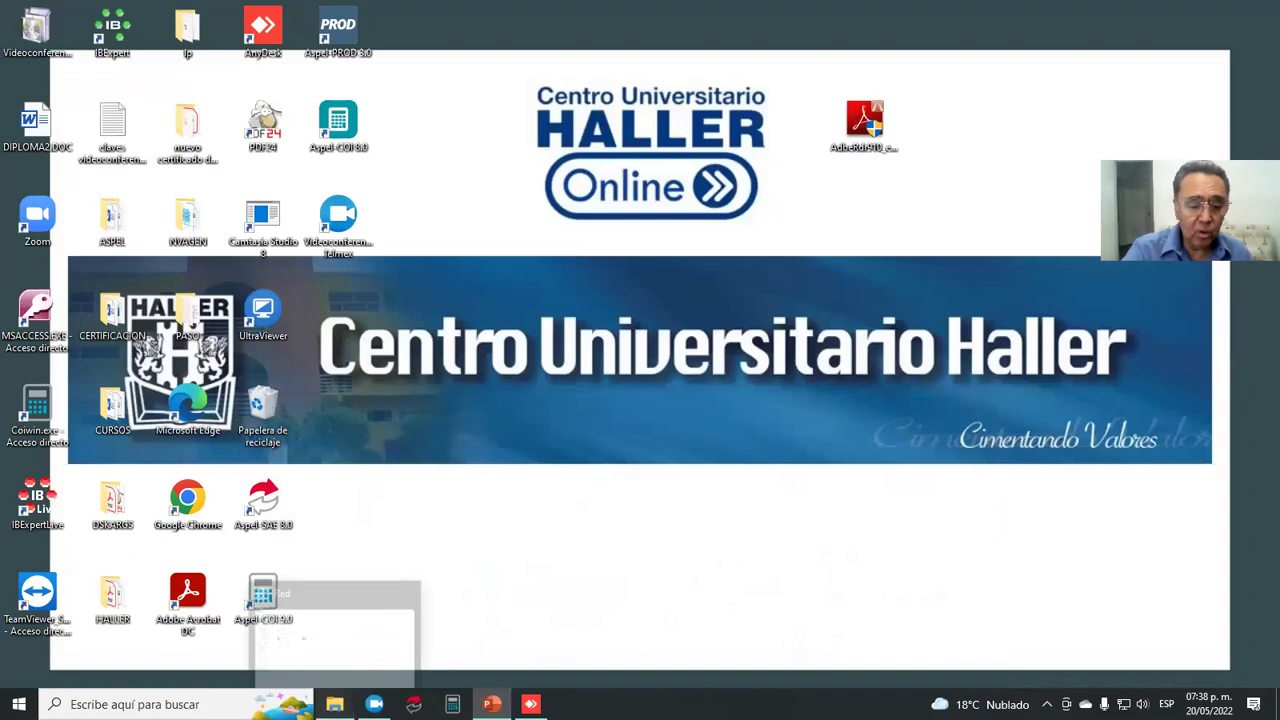
click(334, 704)
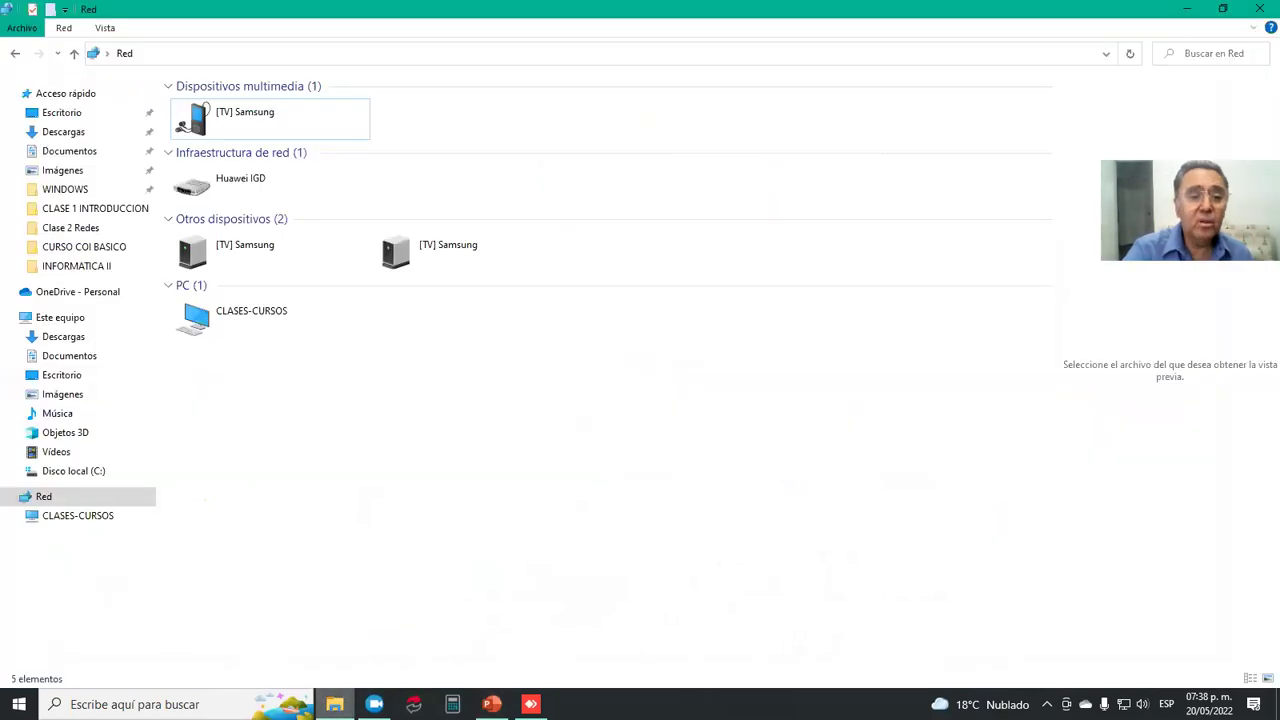
click(86, 471)
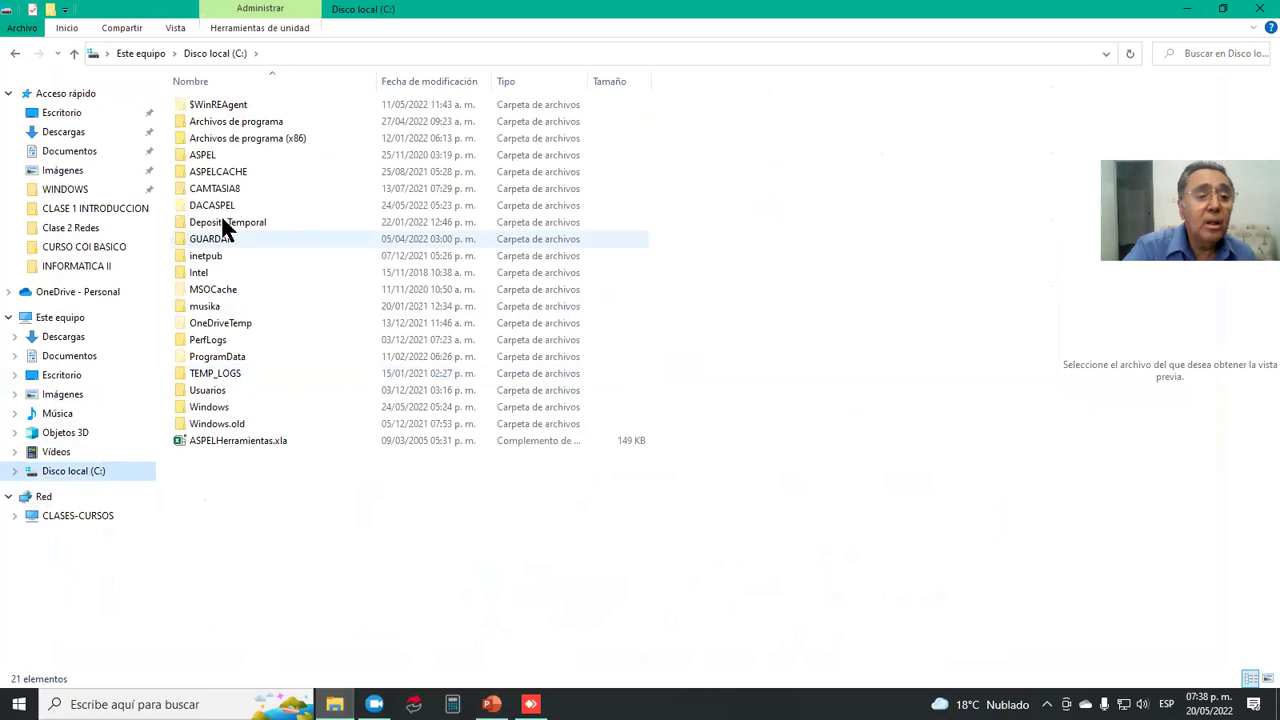
right_click(235, 186)
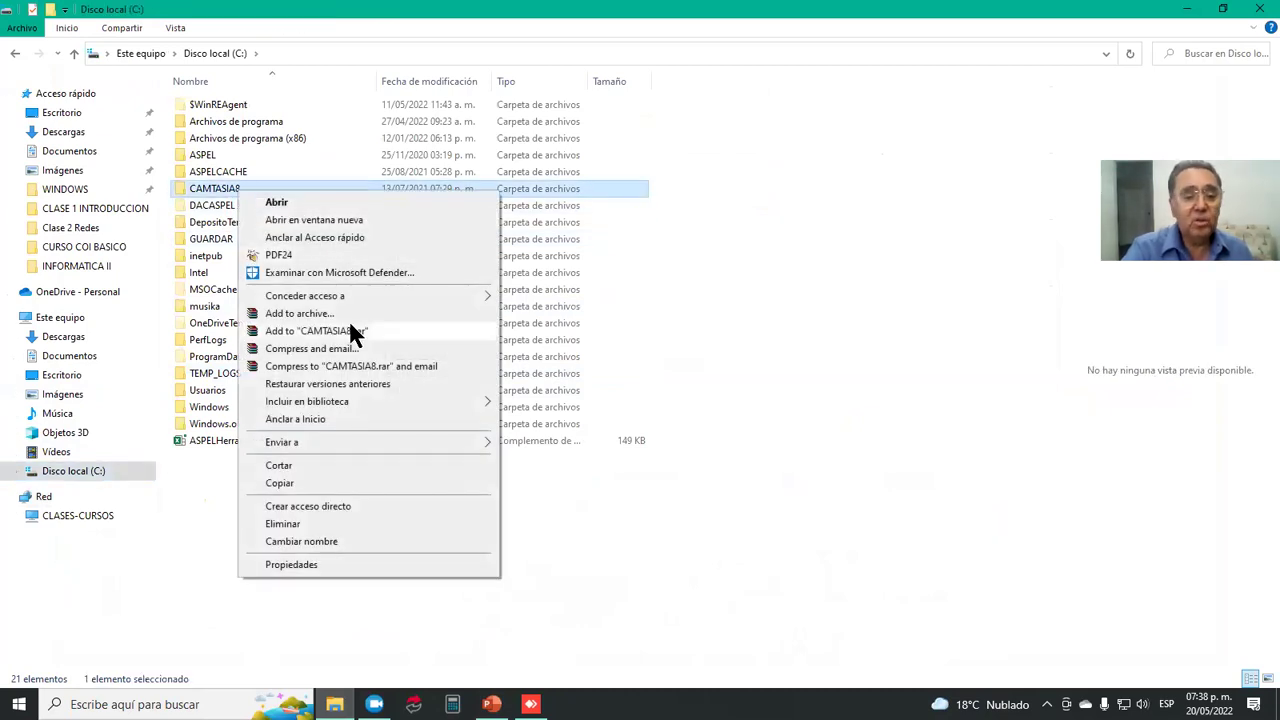
mouse_move(354, 298)
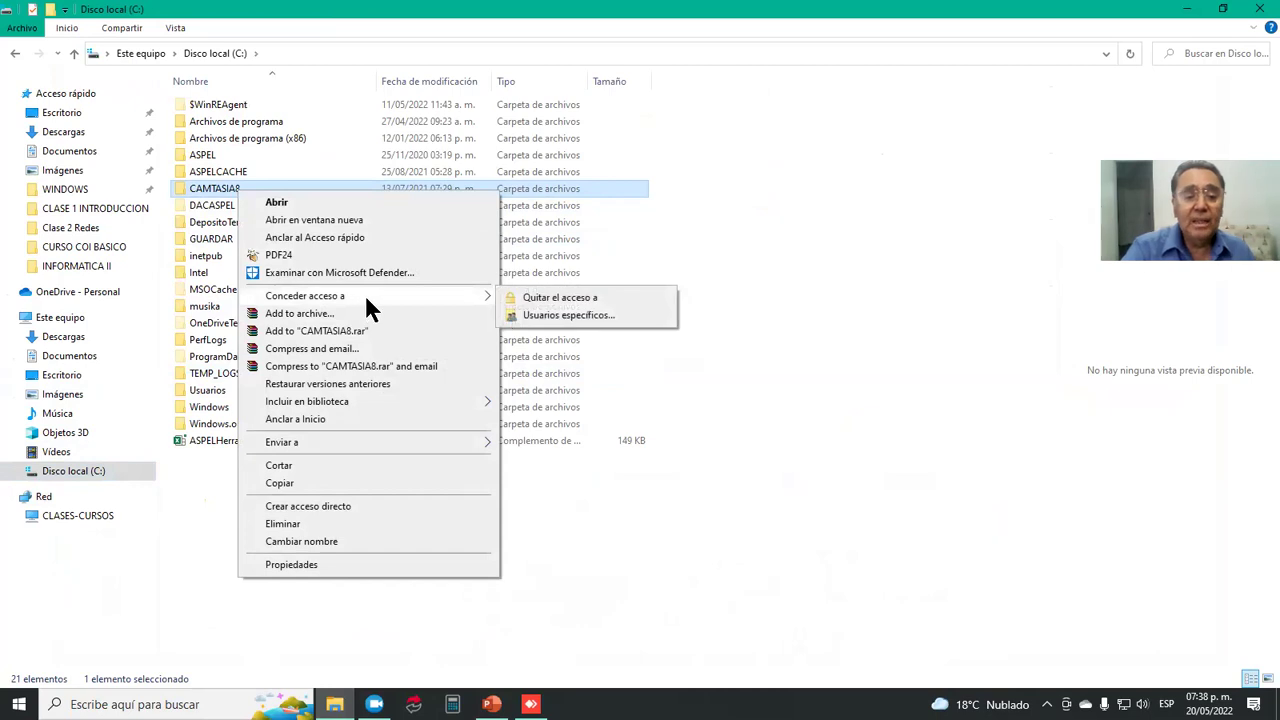
click(582, 314)
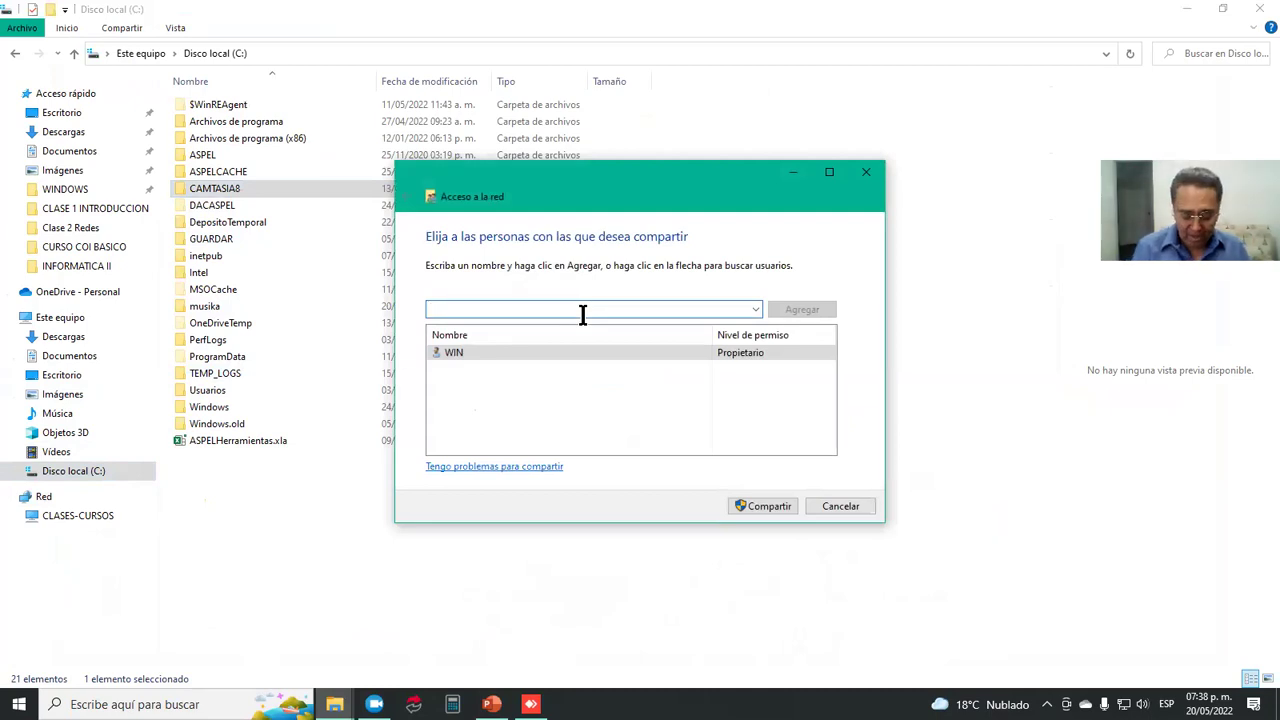
Step: Add TODOS to CAMTASIA8's sharing list with Lectura y escritura permission, share the folder and finish the sharing dialog
text(TODOS)
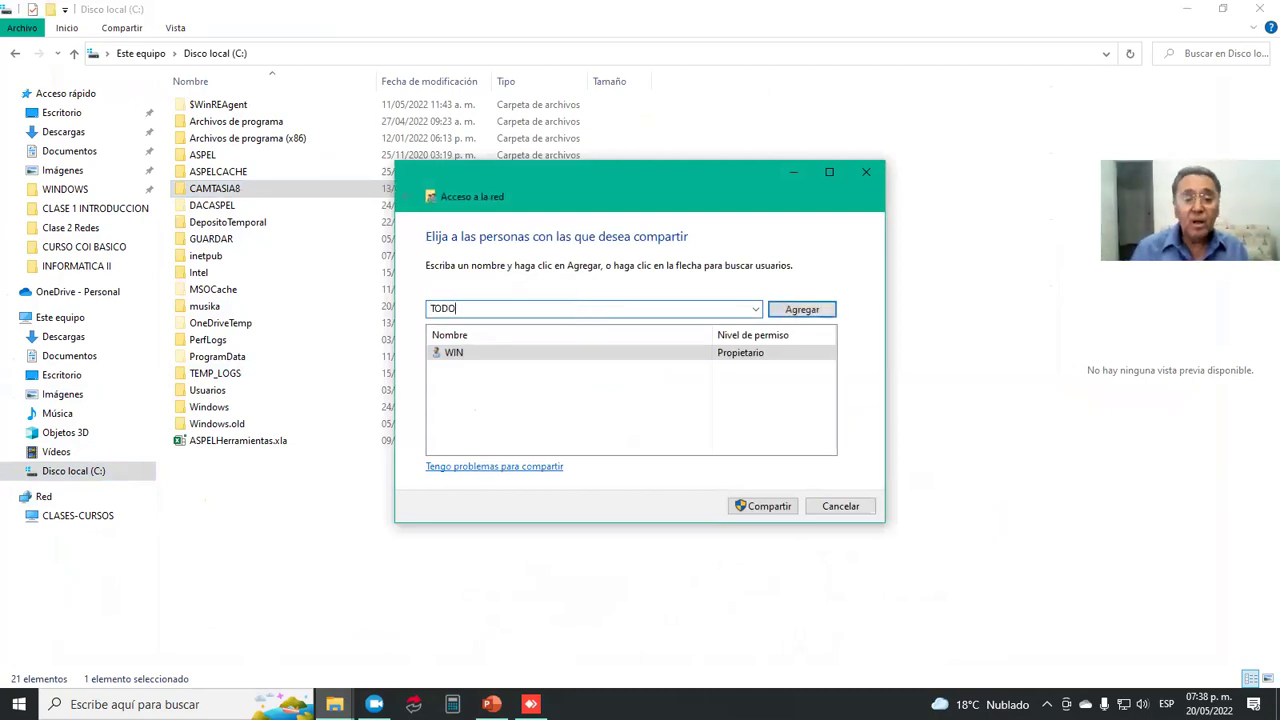
click(793, 308)
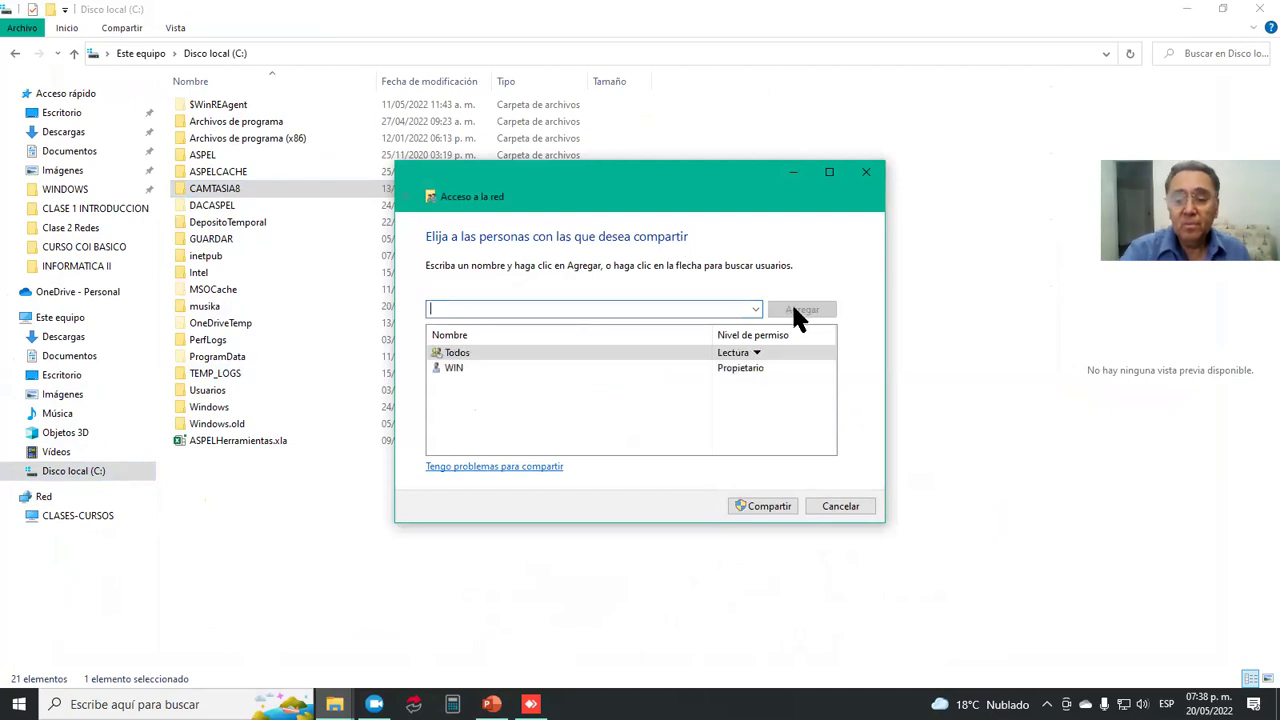
click(763, 352)
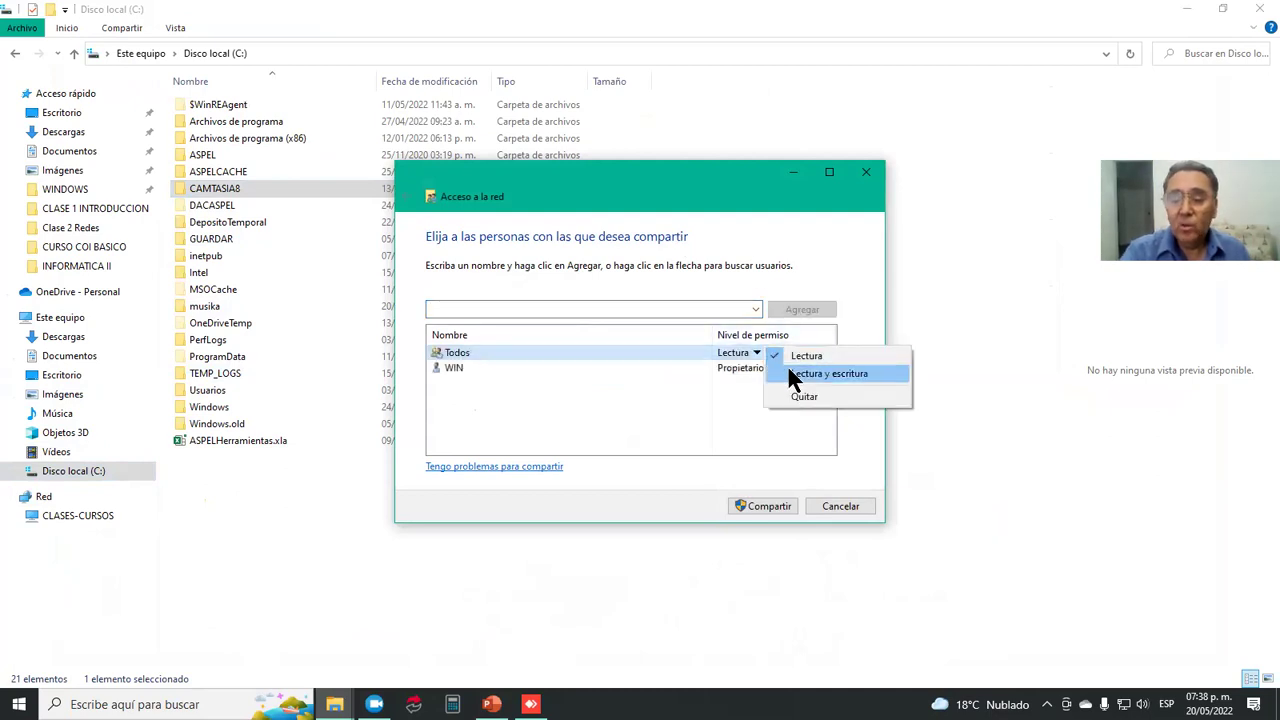
click(790, 373)
click(780, 505)
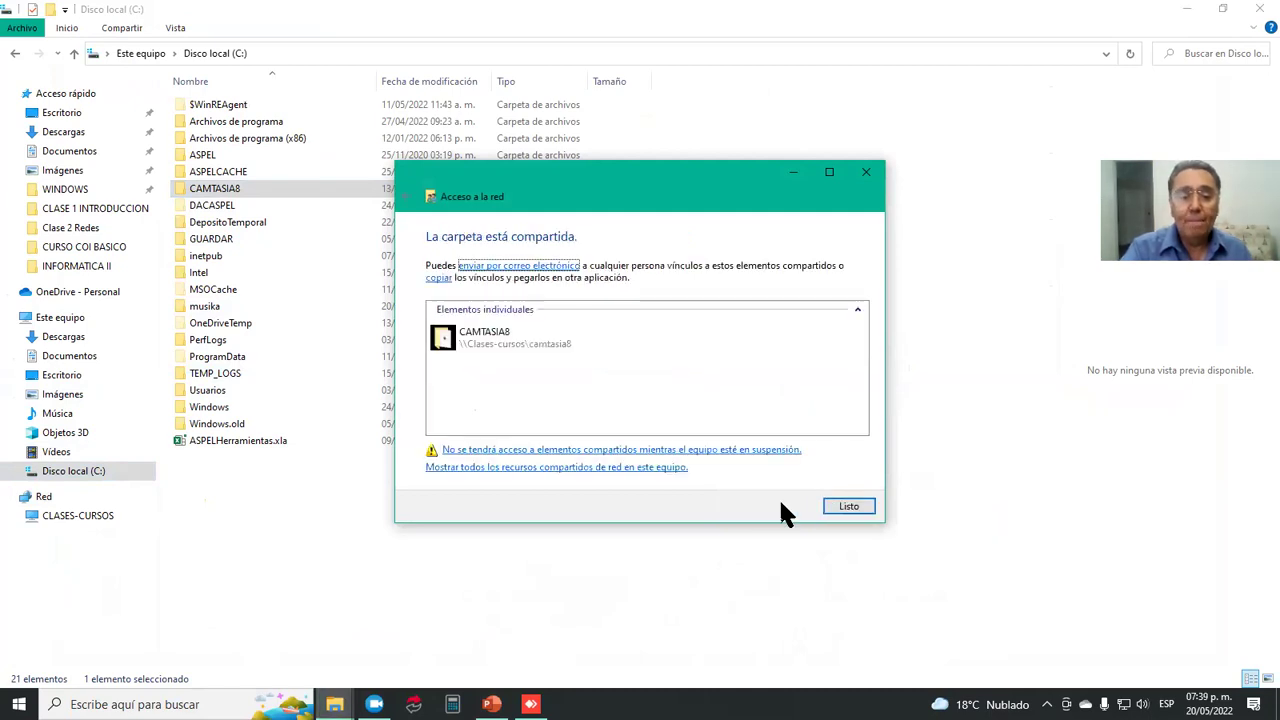
click(838, 504)
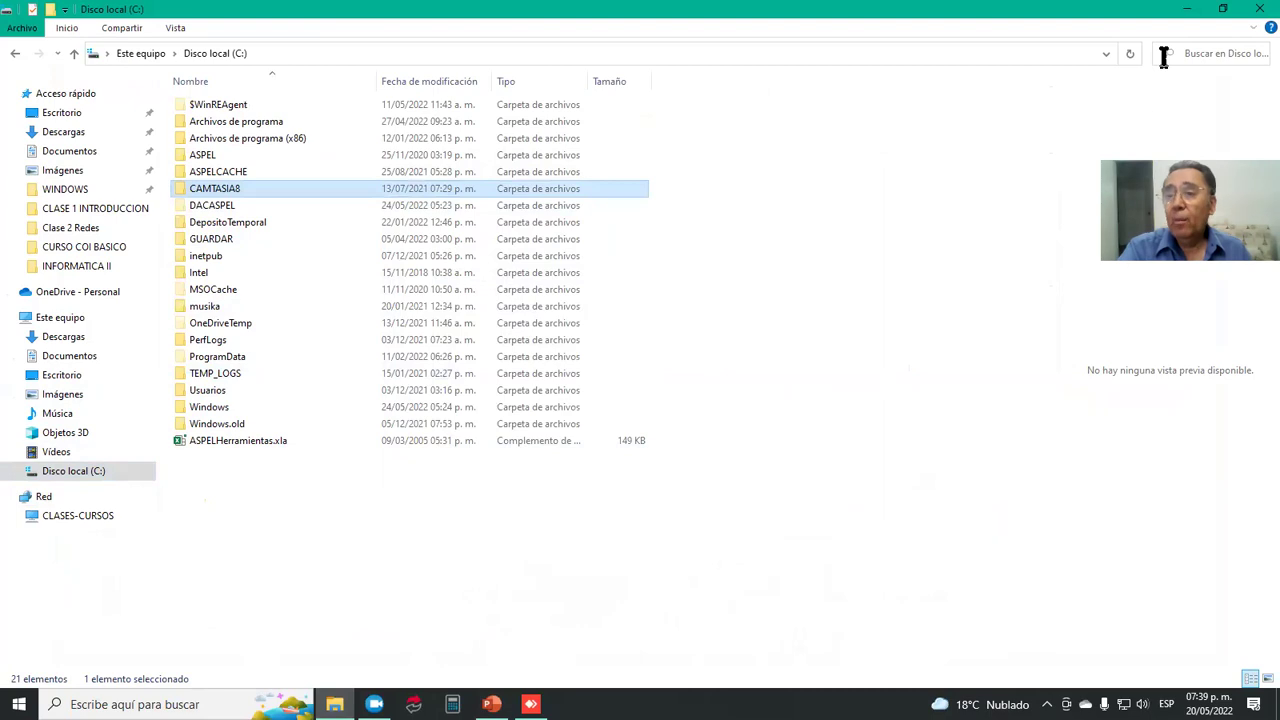
Step: Minimize the local File Explorer, switch to AnyDesk and view the shared folders of CLASES-CURSOS in the remote File Explorer
click(1187, 9)
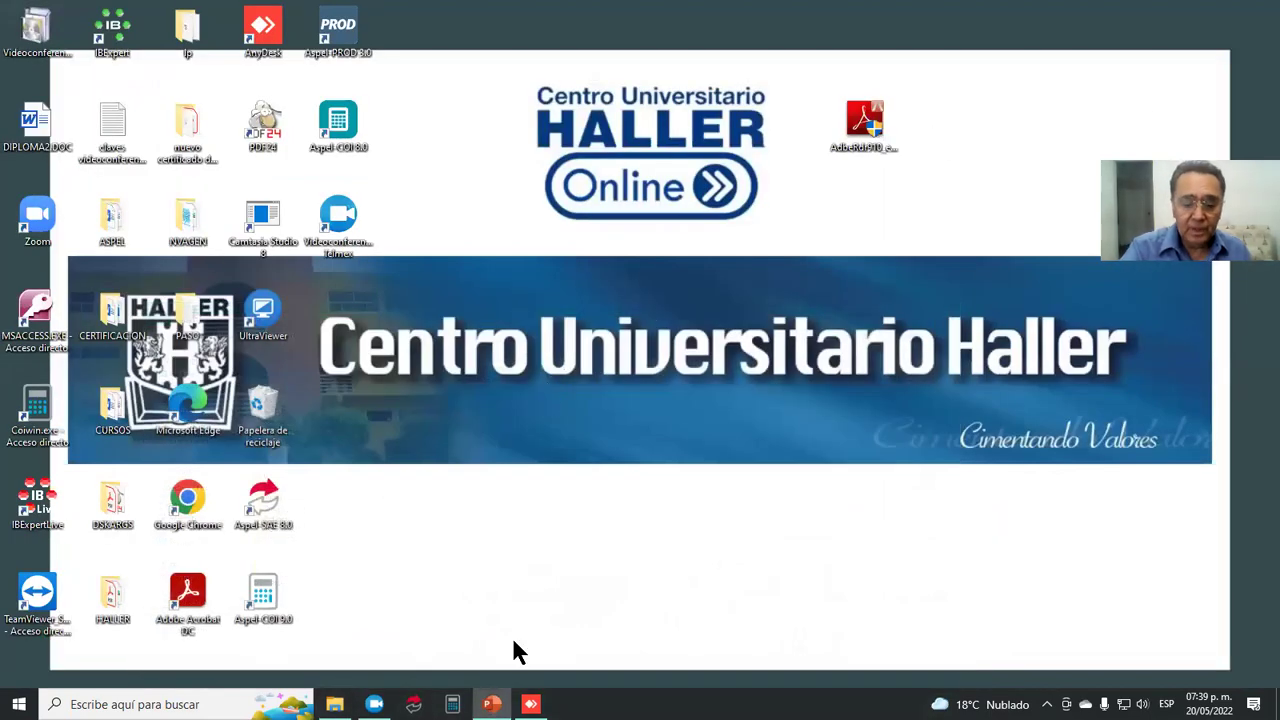
click(530, 704)
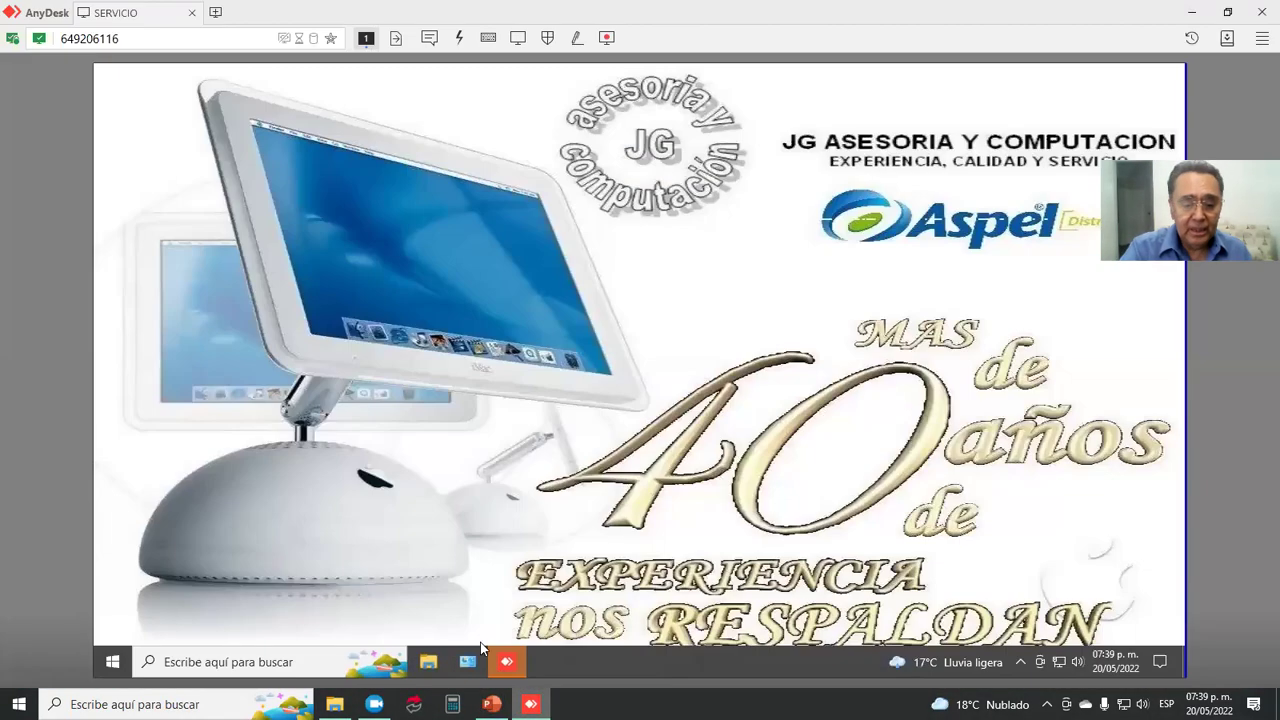
click(427, 664)
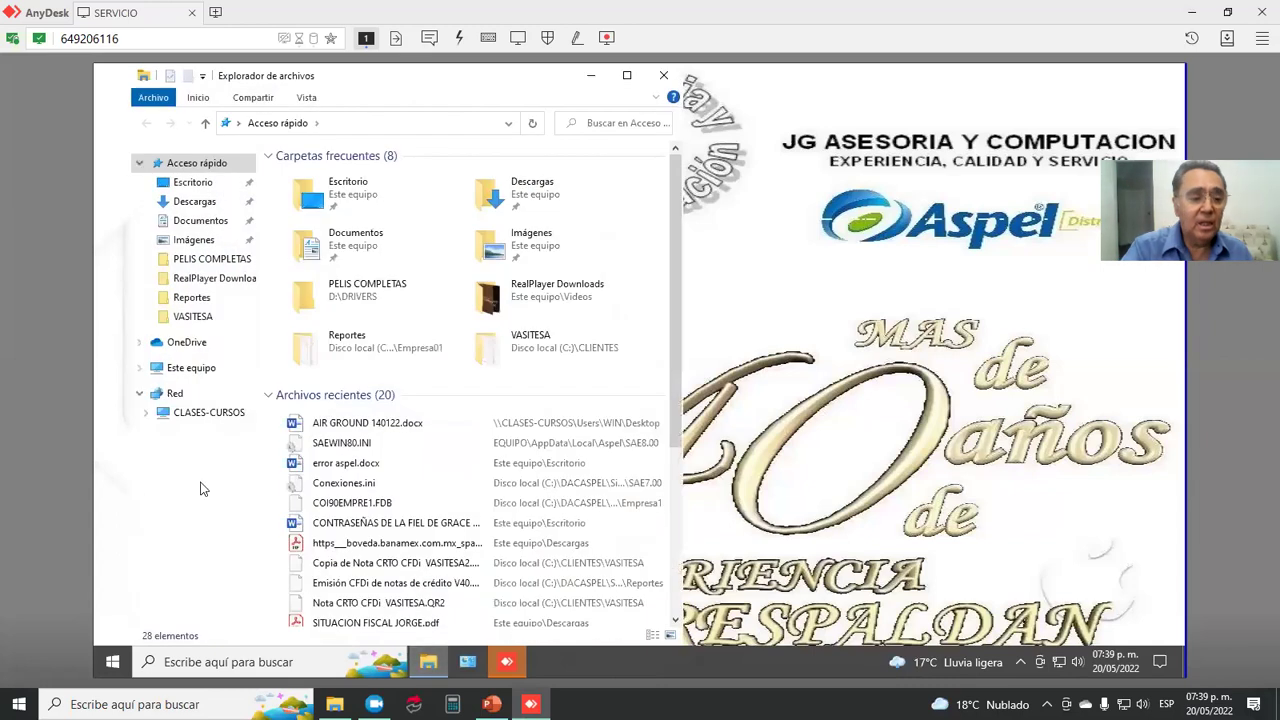
click(207, 414)
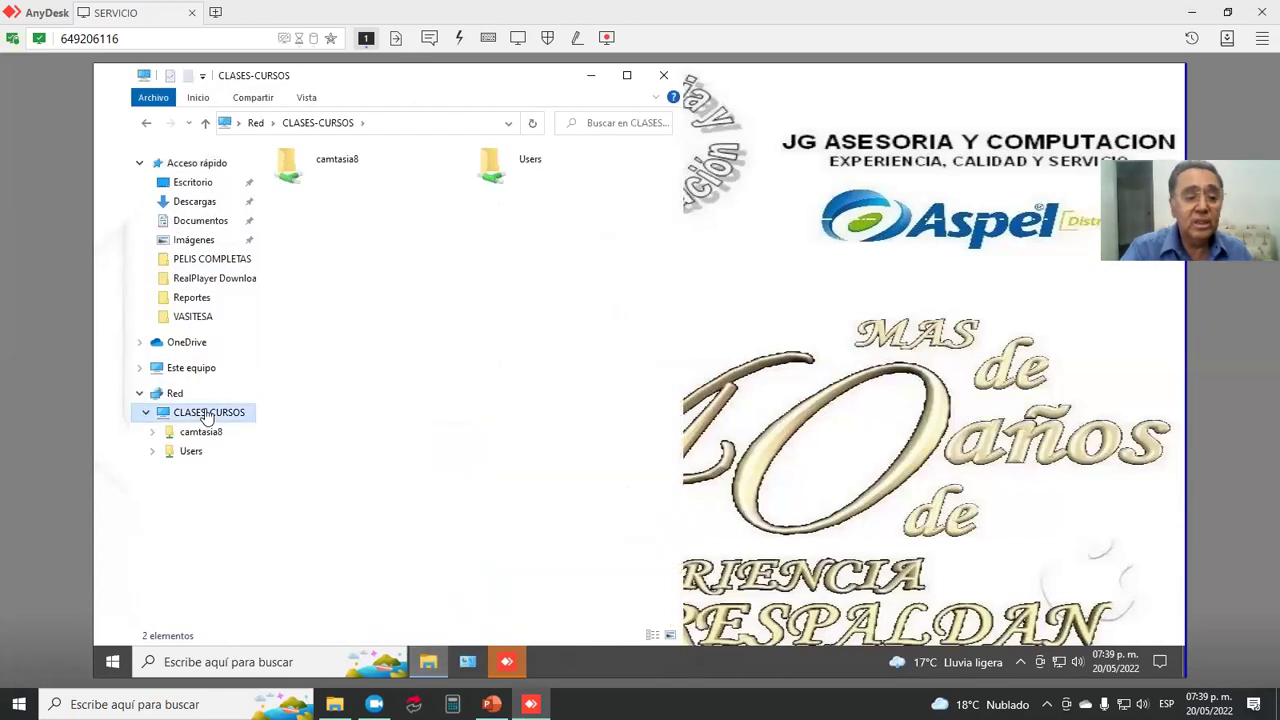
Step: Open the shared camtasia8 folder, request specific-user access for the VASITESA folder, and close the remote File Explorer
double_click(303, 177)
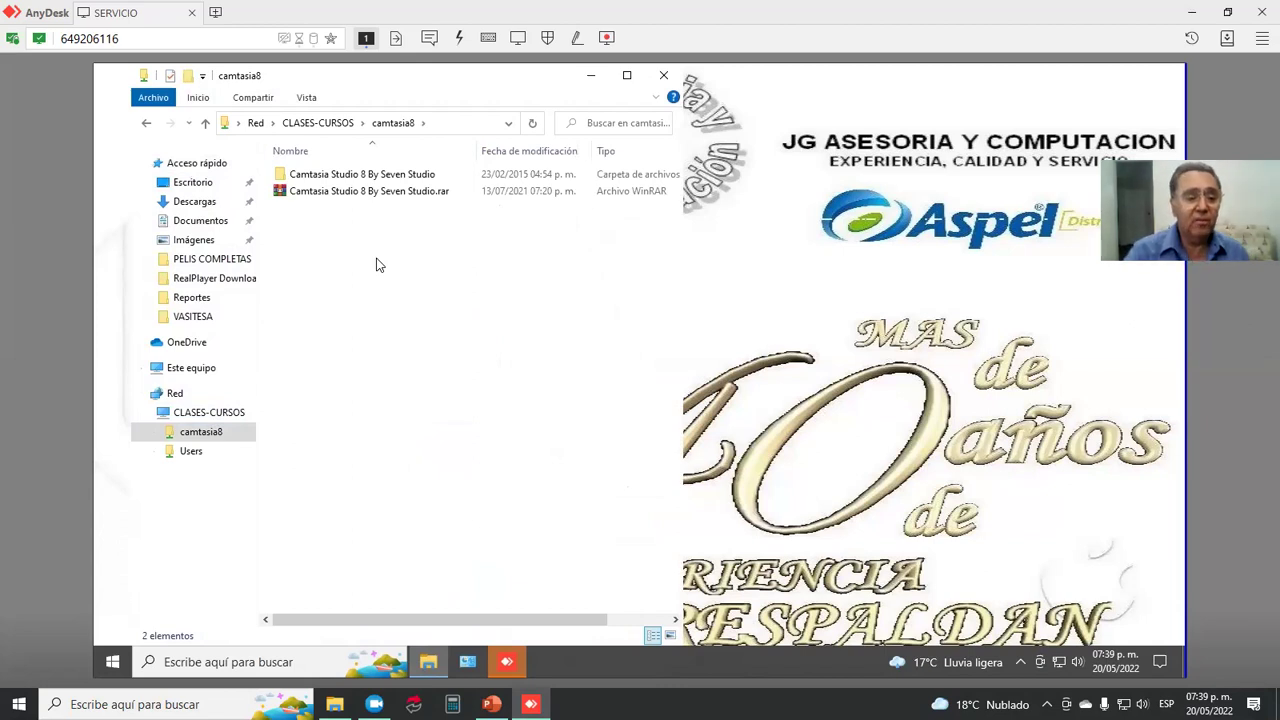
click(224, 318)
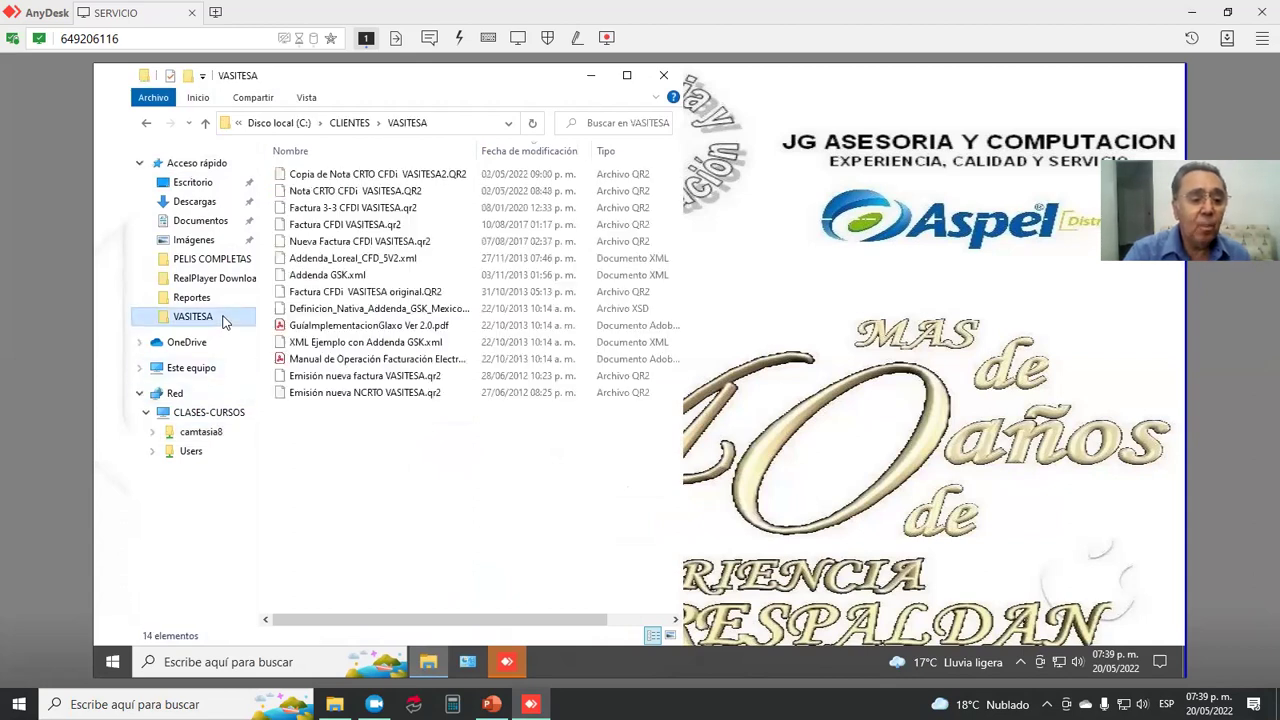
right_click(224, 320)
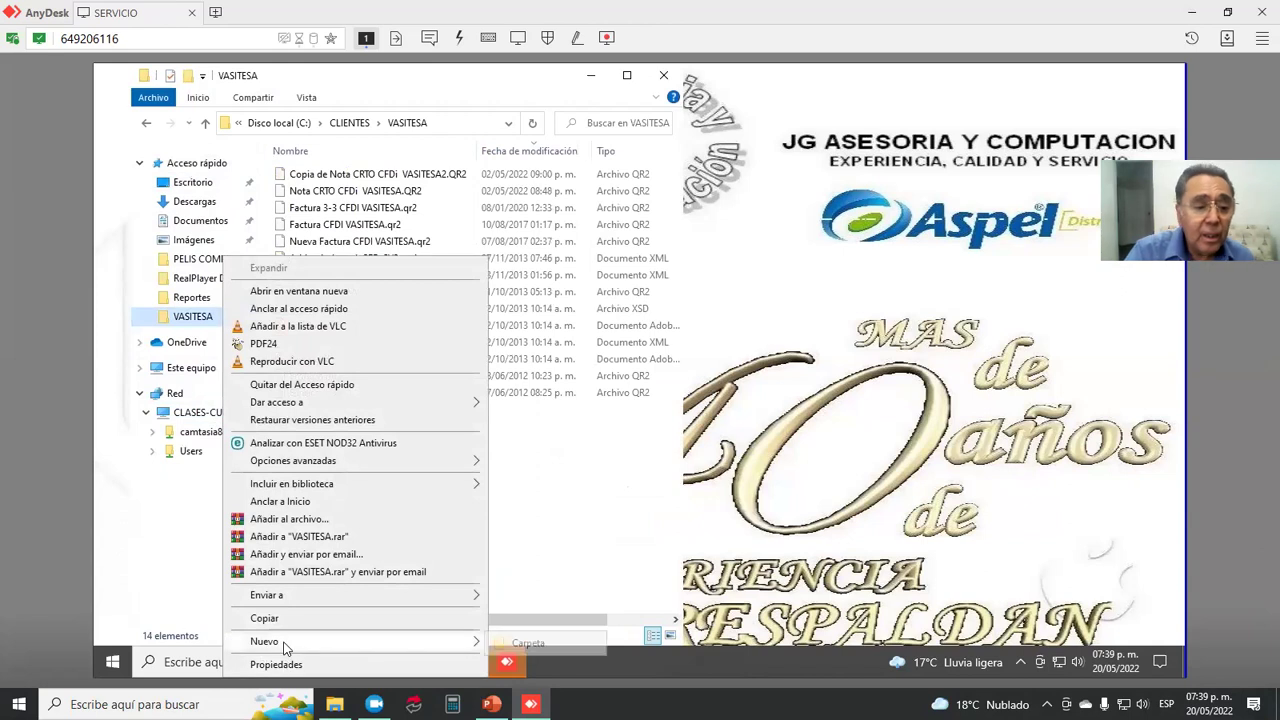
mouse_move(322, 410)
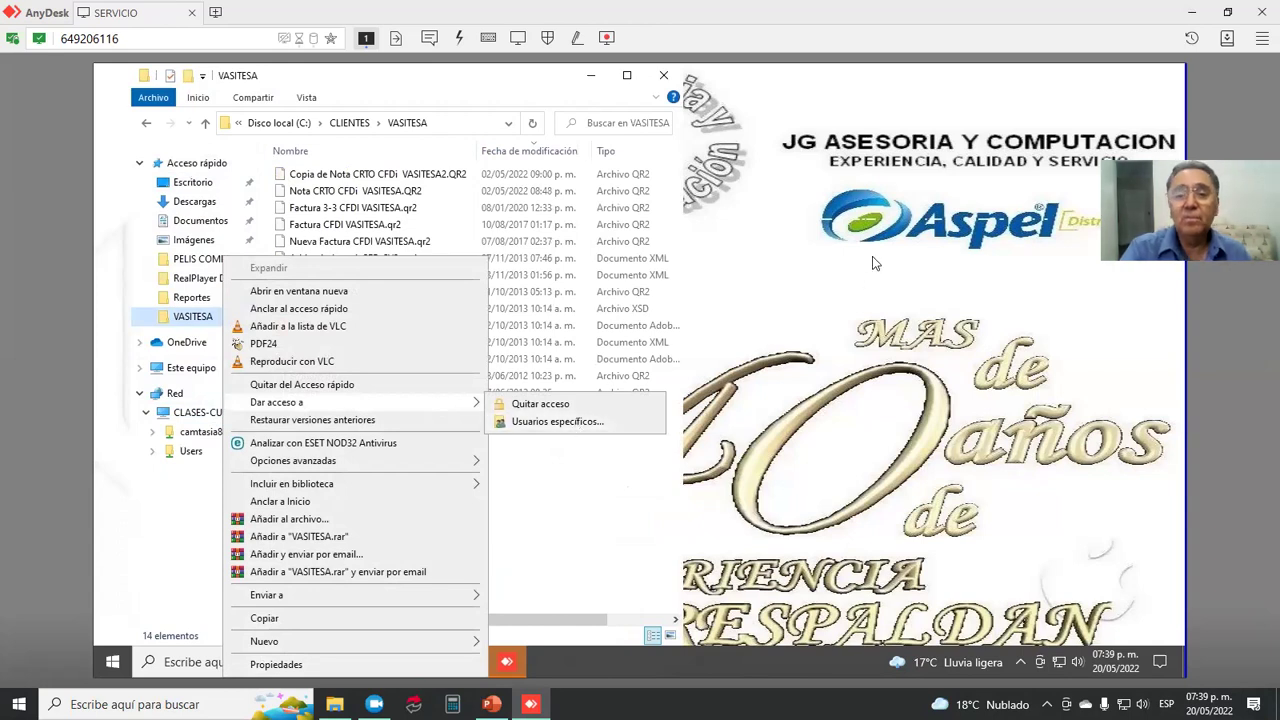
click(557, 421)
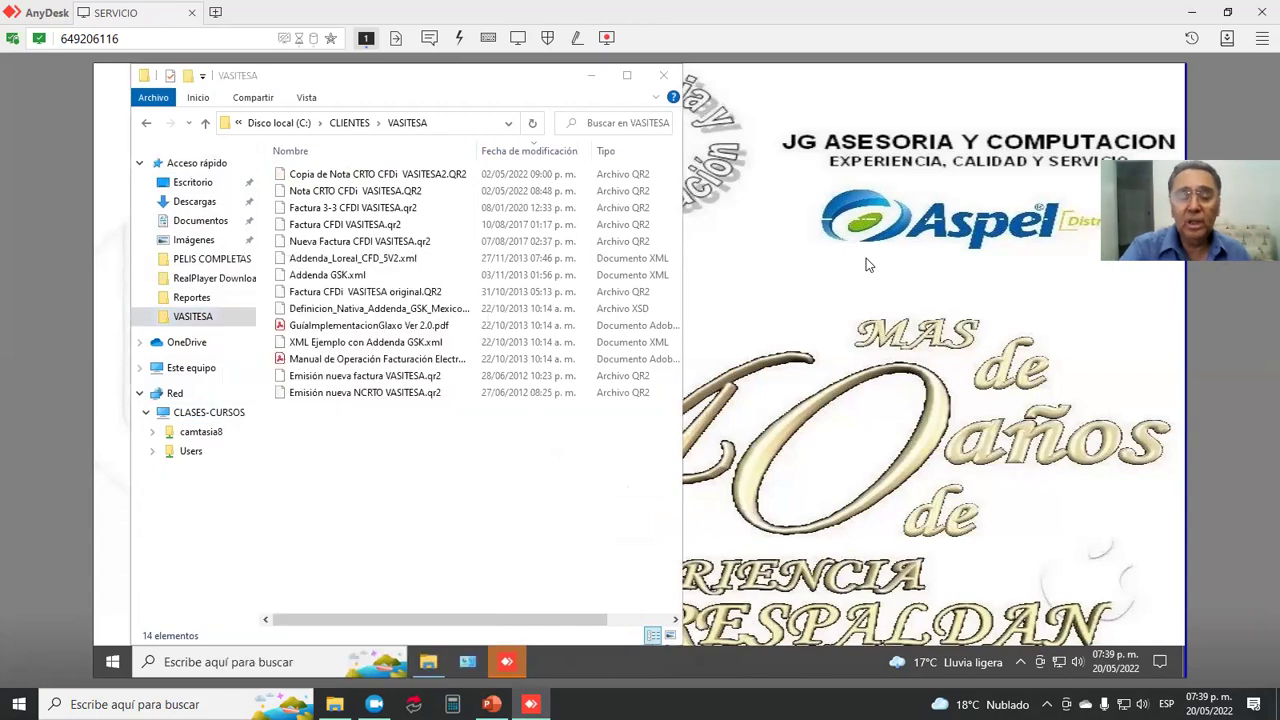
click(664, 77)
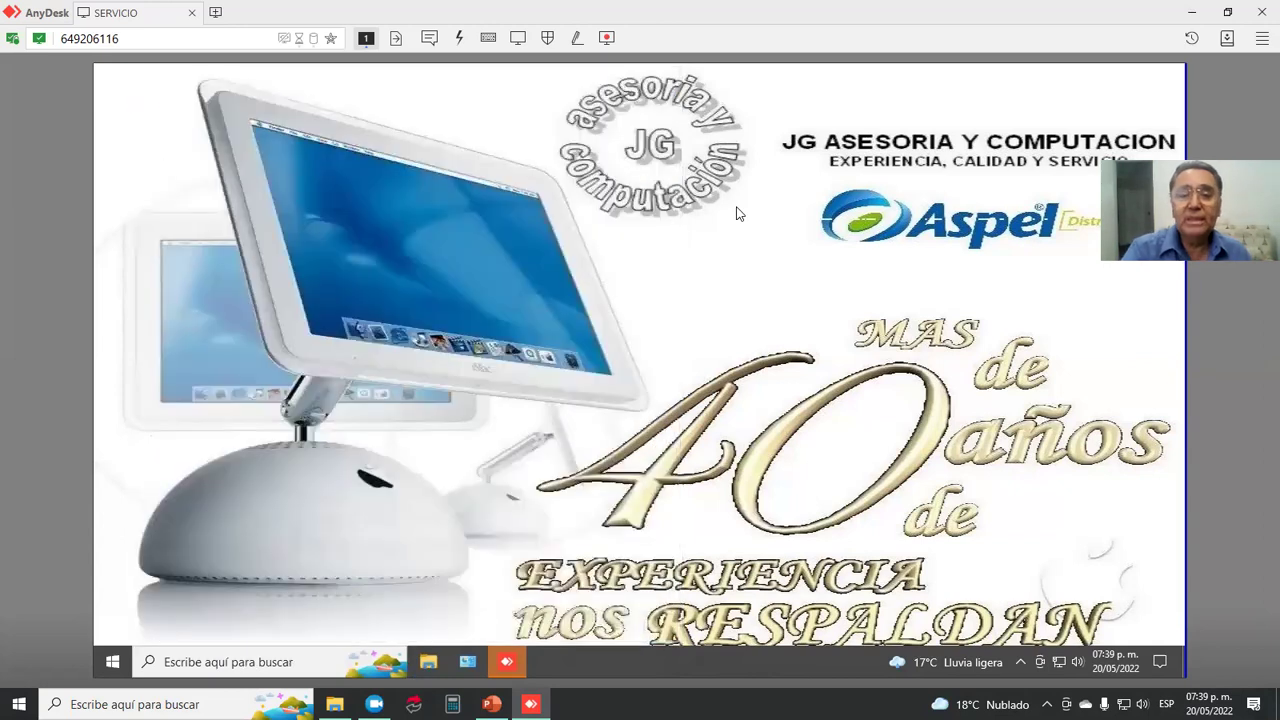
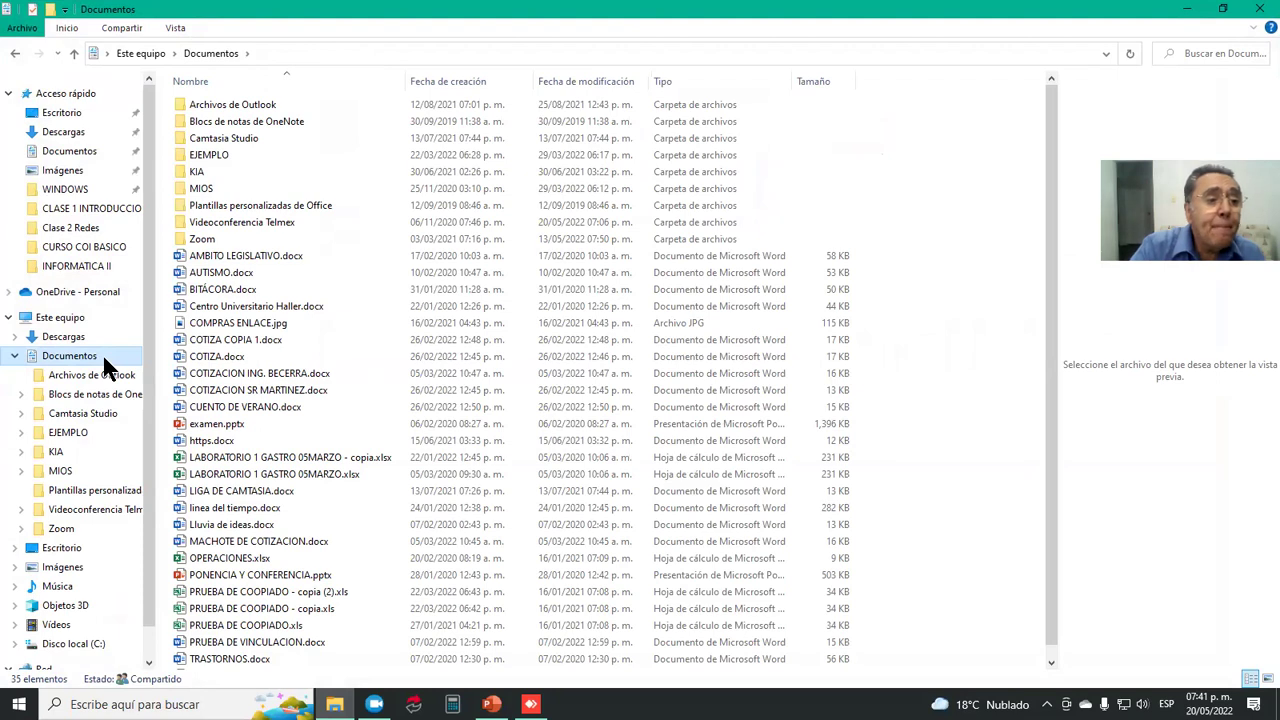
Step: View the Descargas and Escritorio folders on the local computer, and minimize File Explorer
click(88, 133)
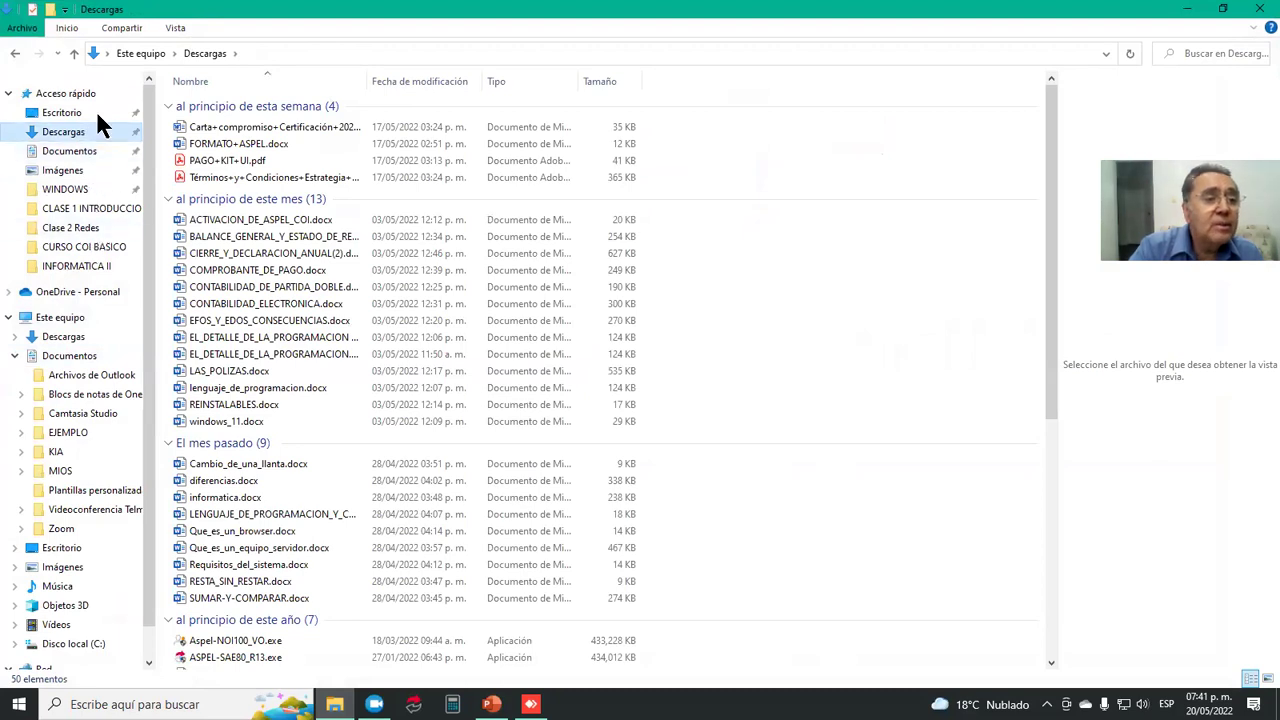
click(96, 112)
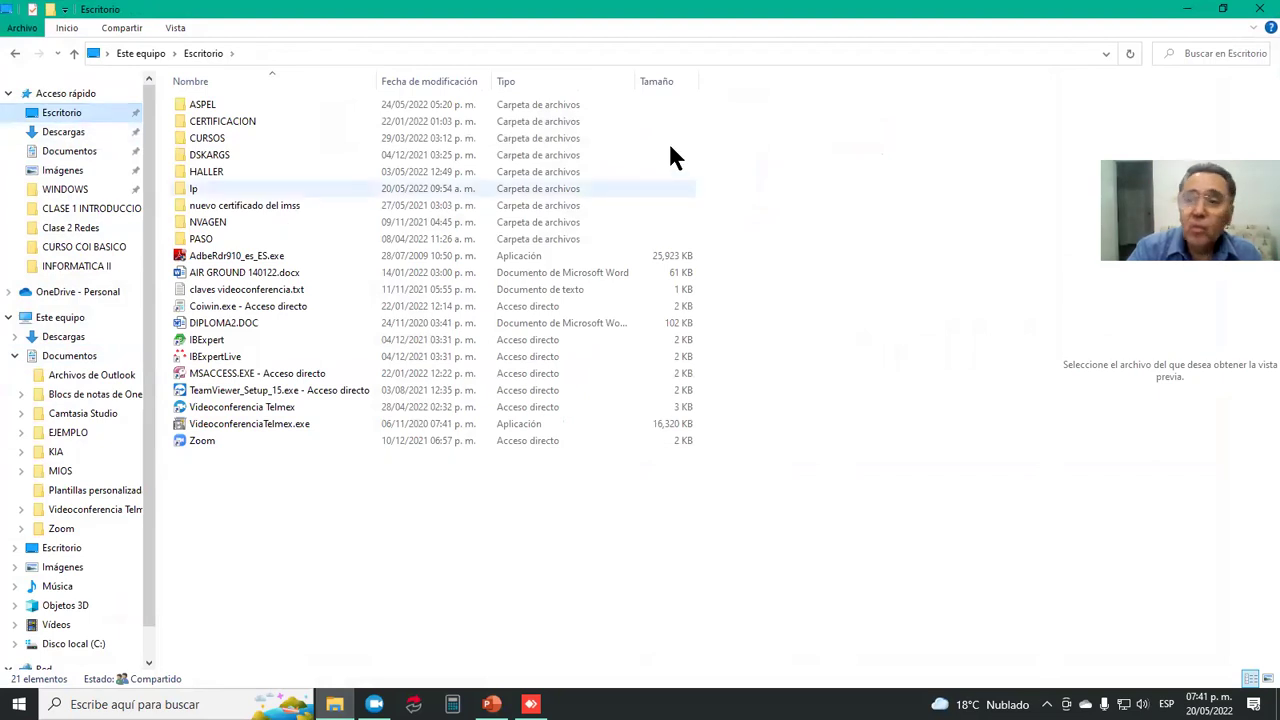
click(1187, 14)
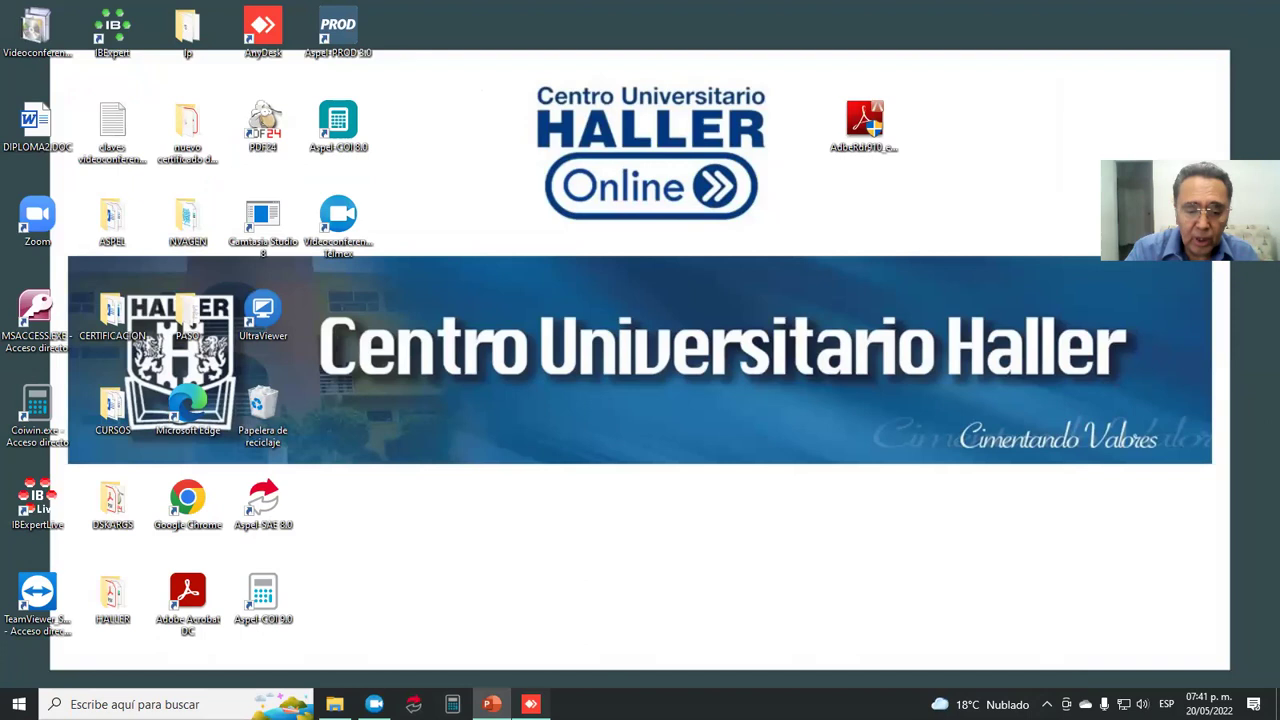
Step: Switch to AnyDesk, view Disco local (C:) in the remote File Explorer and open the Documentos folder
click(530, 704)
click(424, 662)
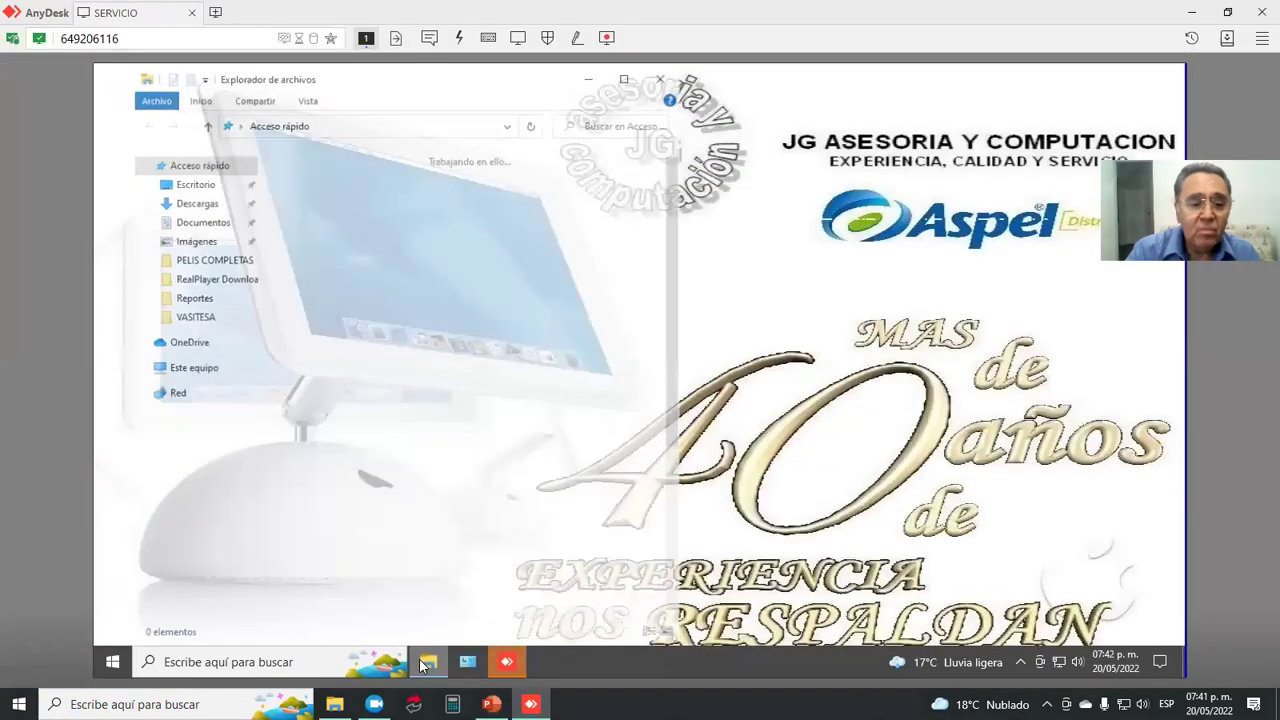
click(214, 369)
double_click(330, 383)
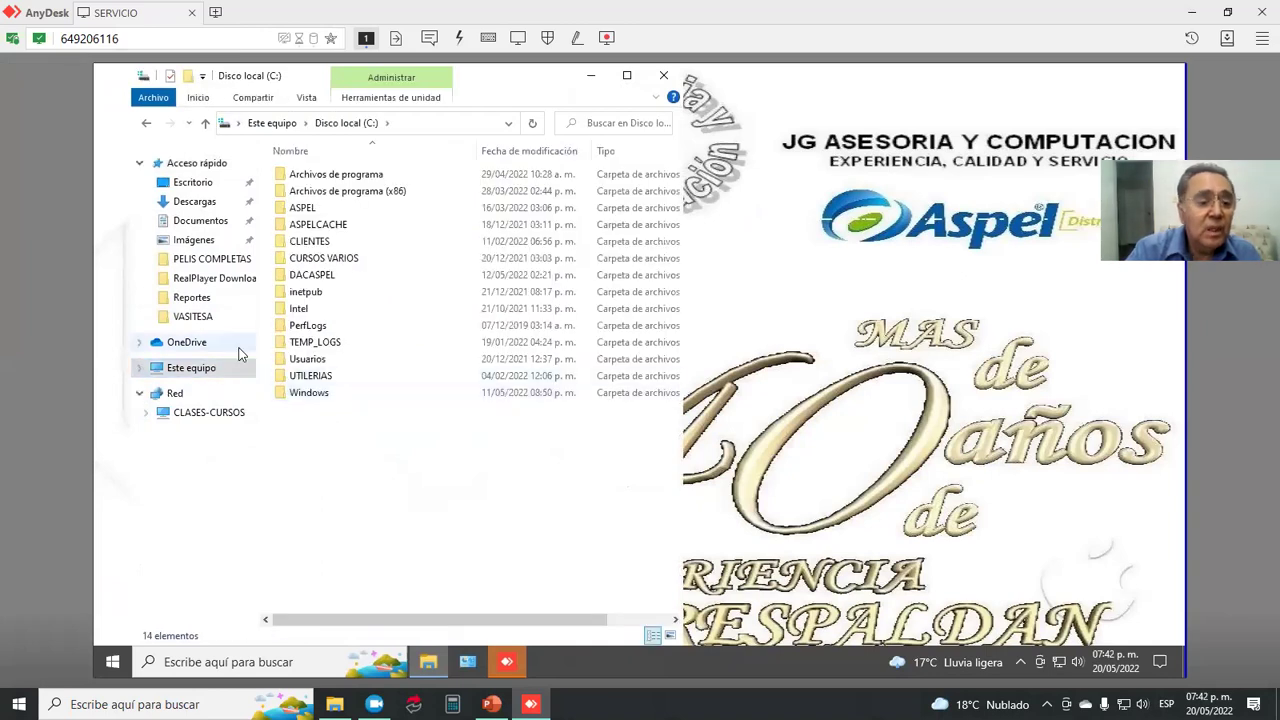
click(210, 222)
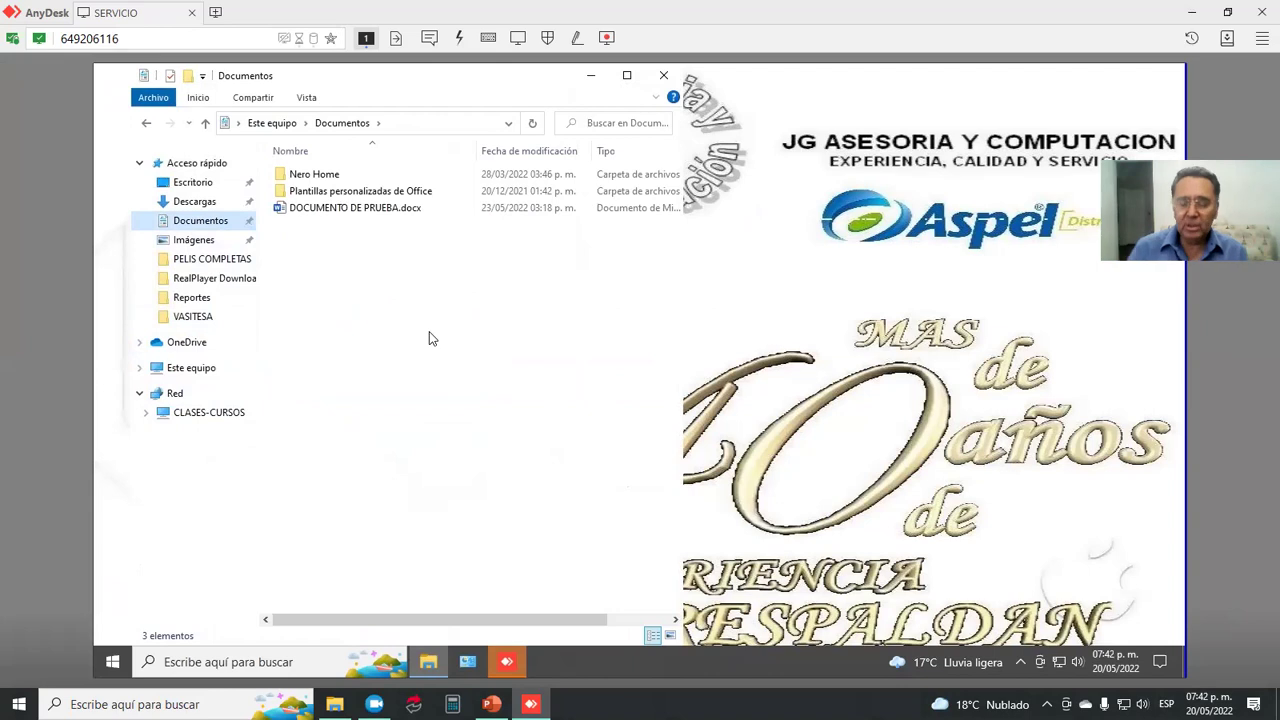
Step: Open the specific-user sharing dialog for DOCUMENTO DE PRUEBA.docx in the remote Documentos folder
click(392, 212)
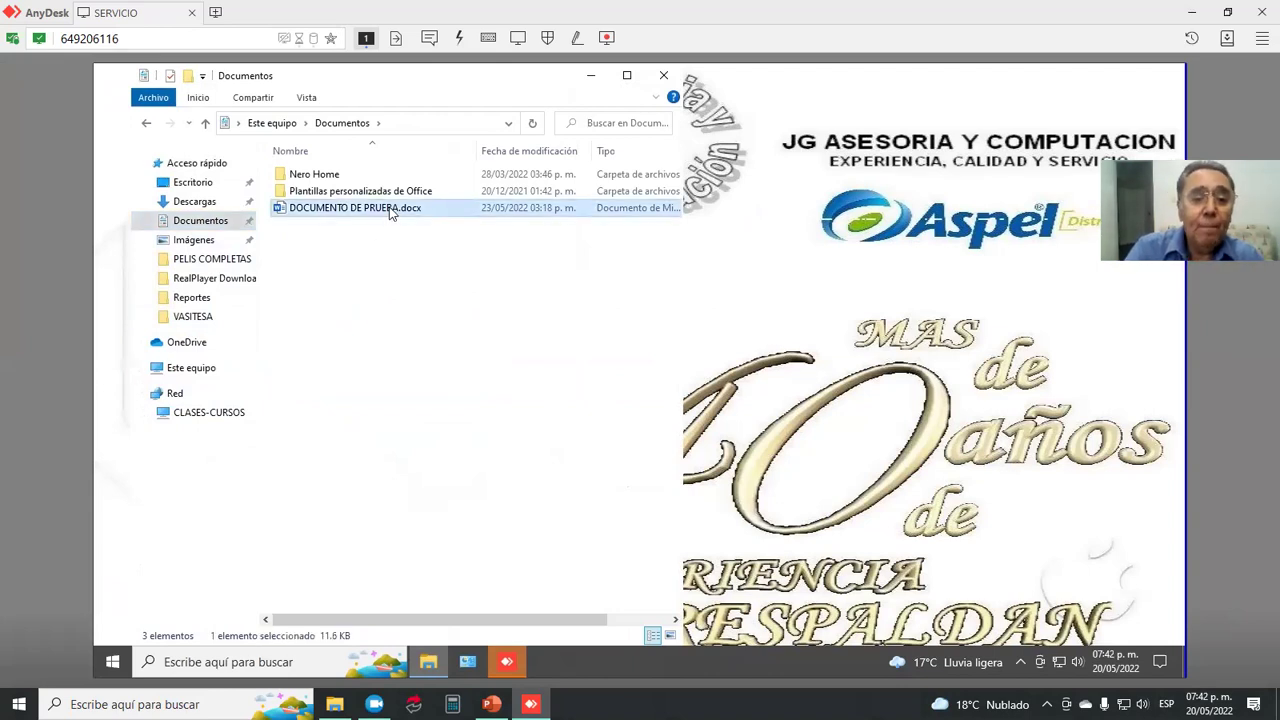
right_click(392, 212)
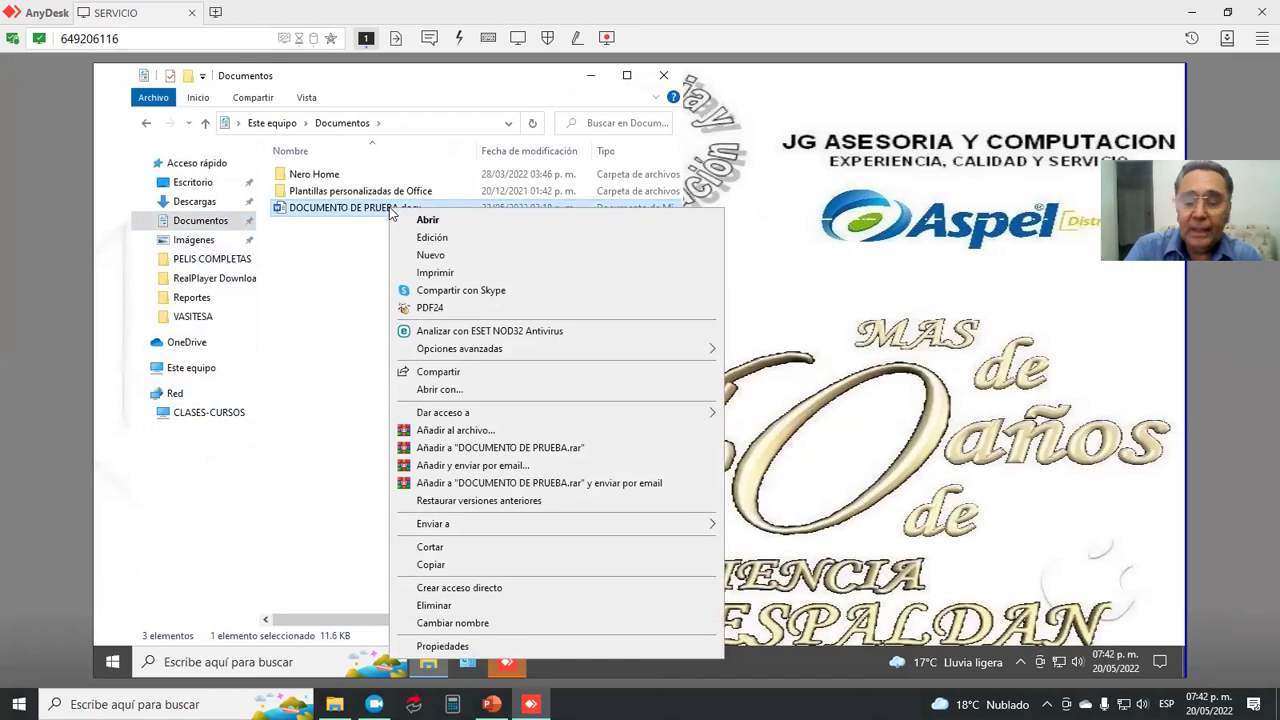
mouse_move(481, 420)
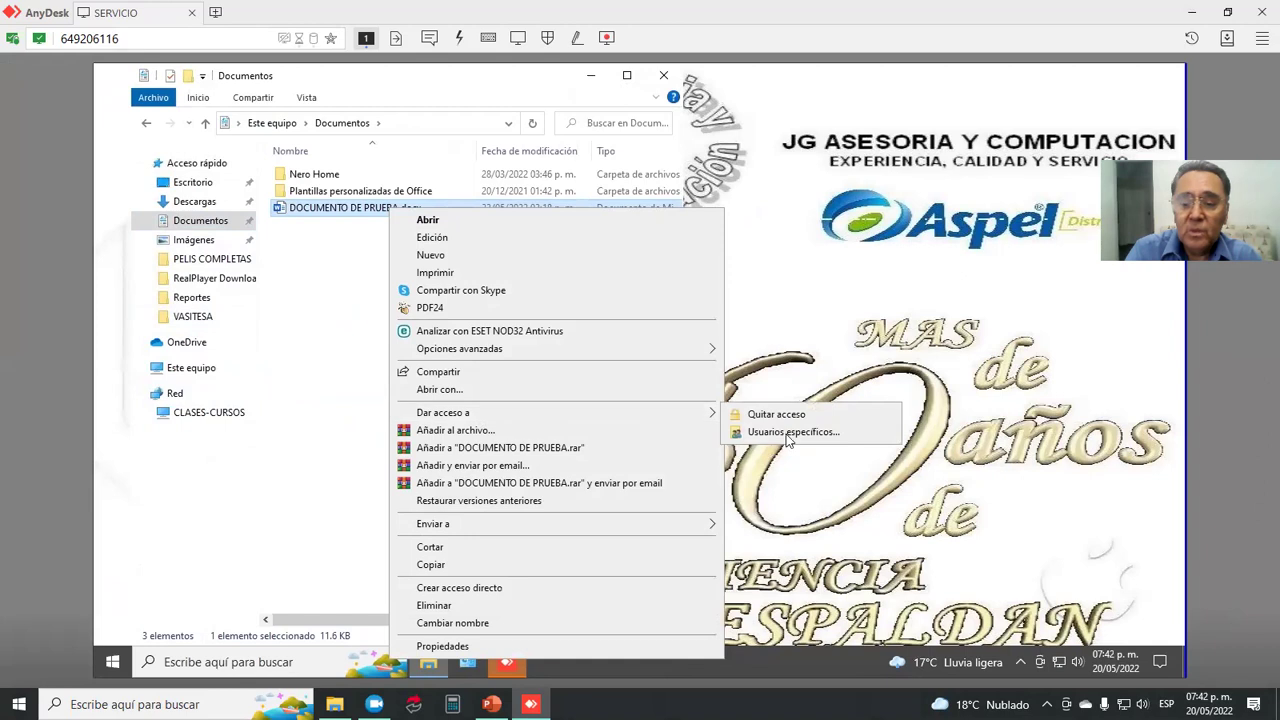
click(826, 440)
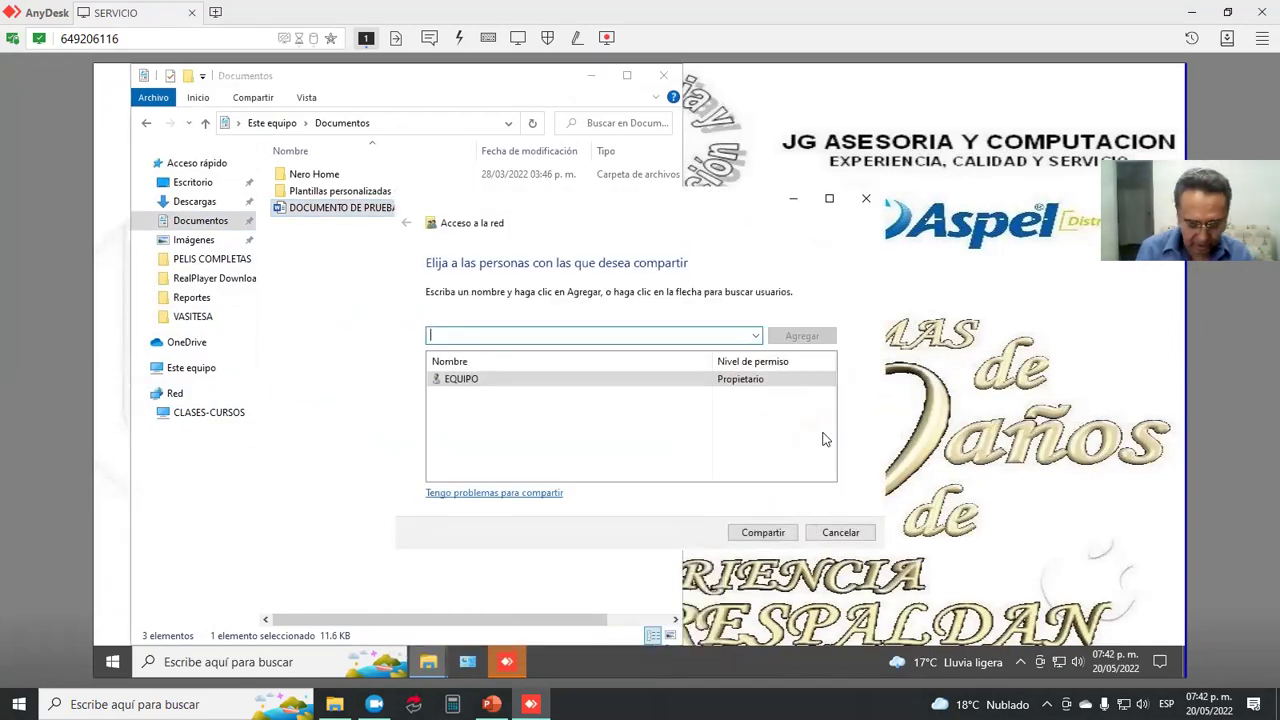
Step: Try to add TODOS to the sharing list of DOCUMENTO DE PRUEBA.docx
text(TODOS)
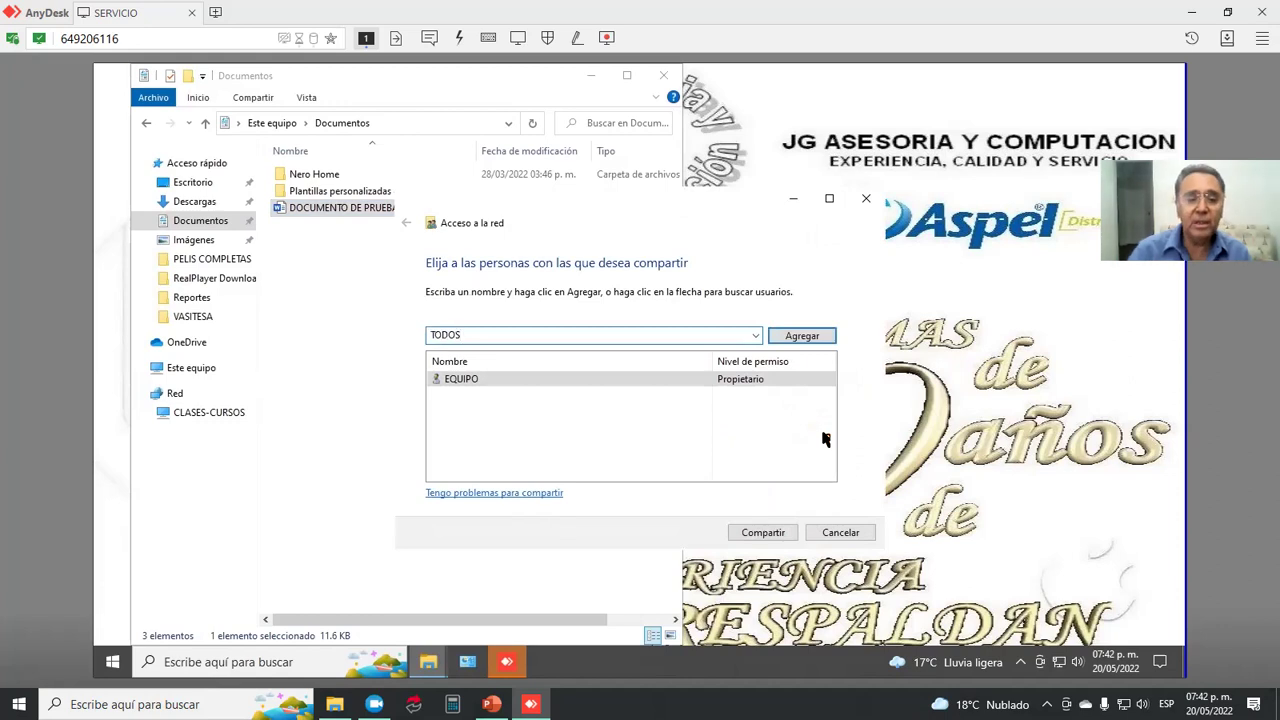
click(804, 338)
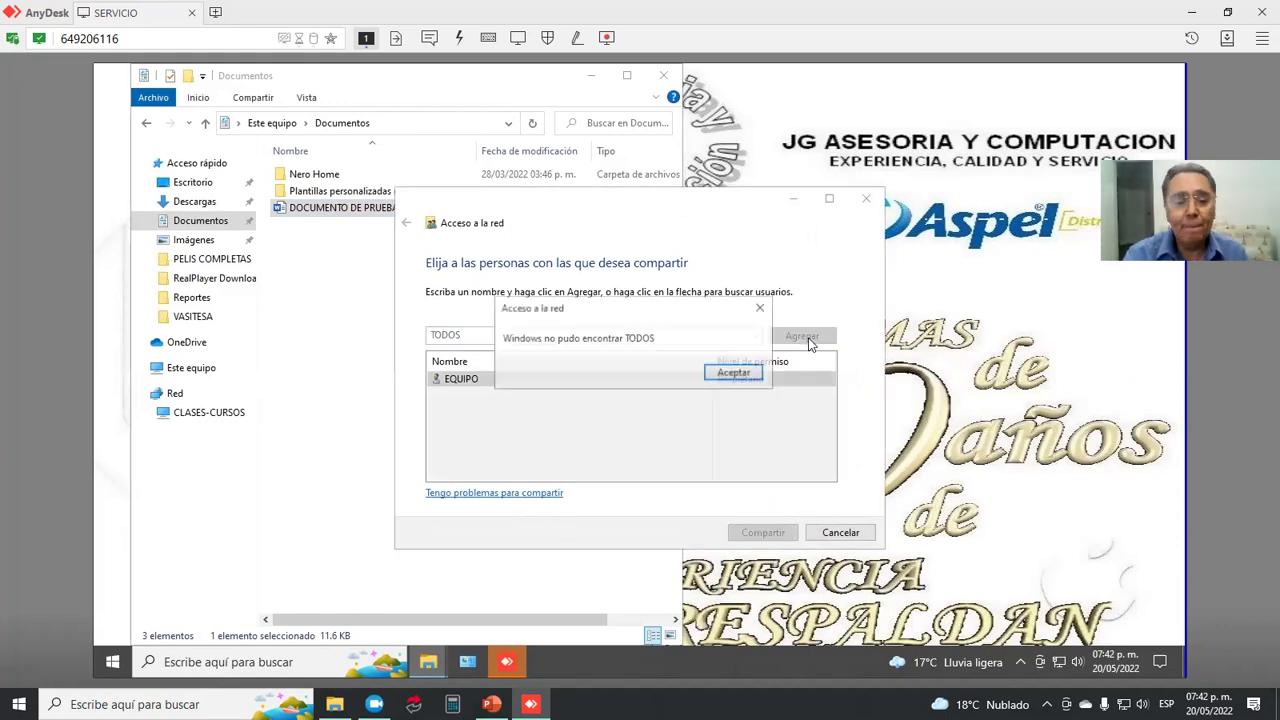
click(728, 376)
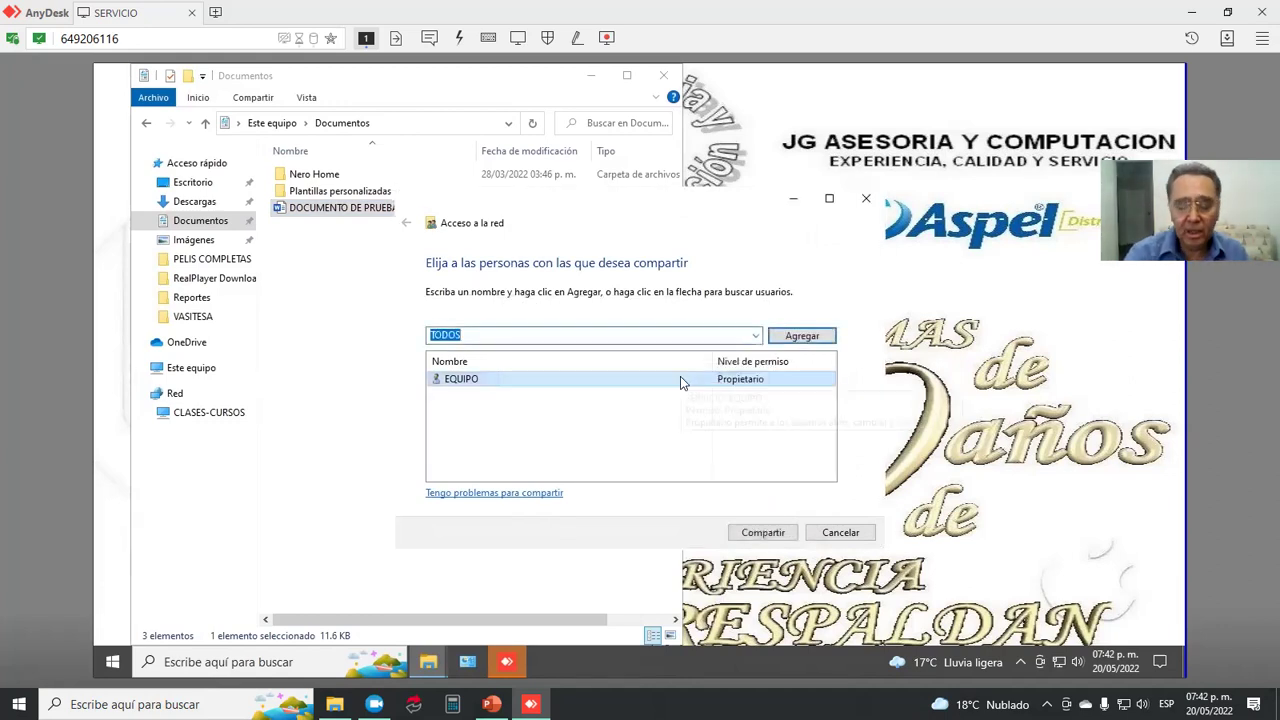
Step: Add EVERYONE to the document's sharing list with Lectura permission, share the file and finish the sharing dialog
text(EV)
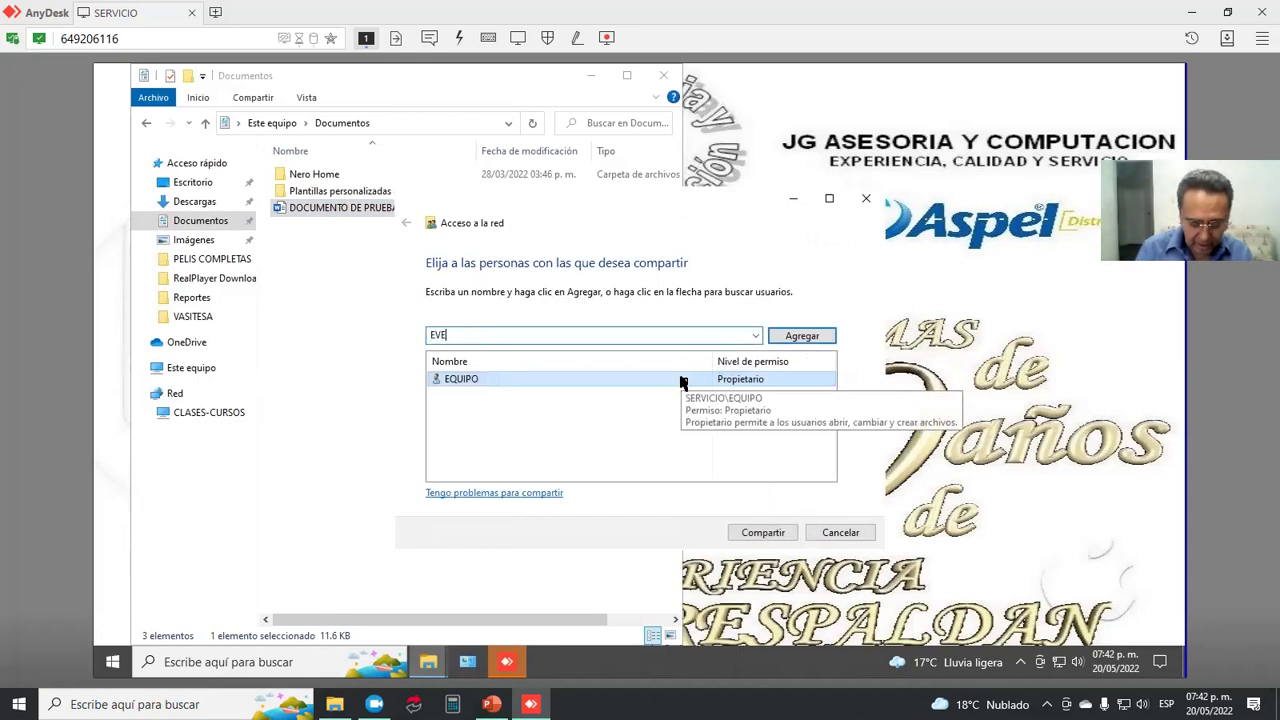
text(ERYONE)
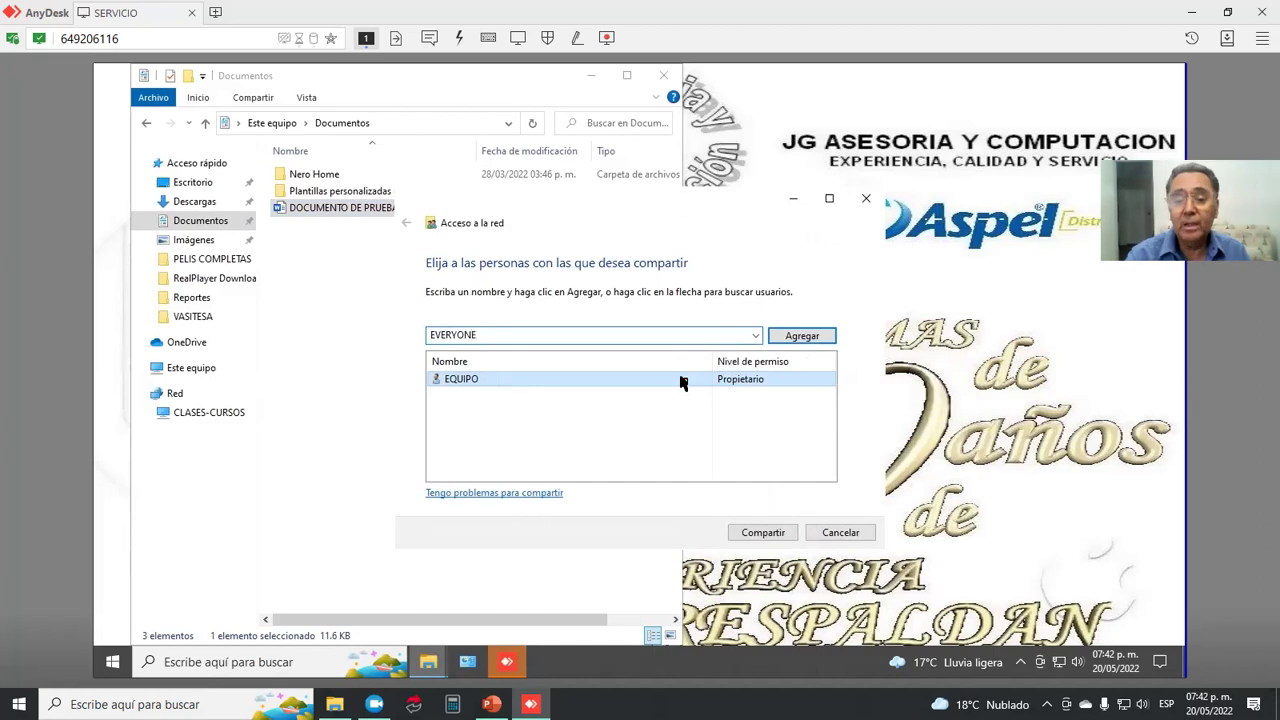
click(812, 334)
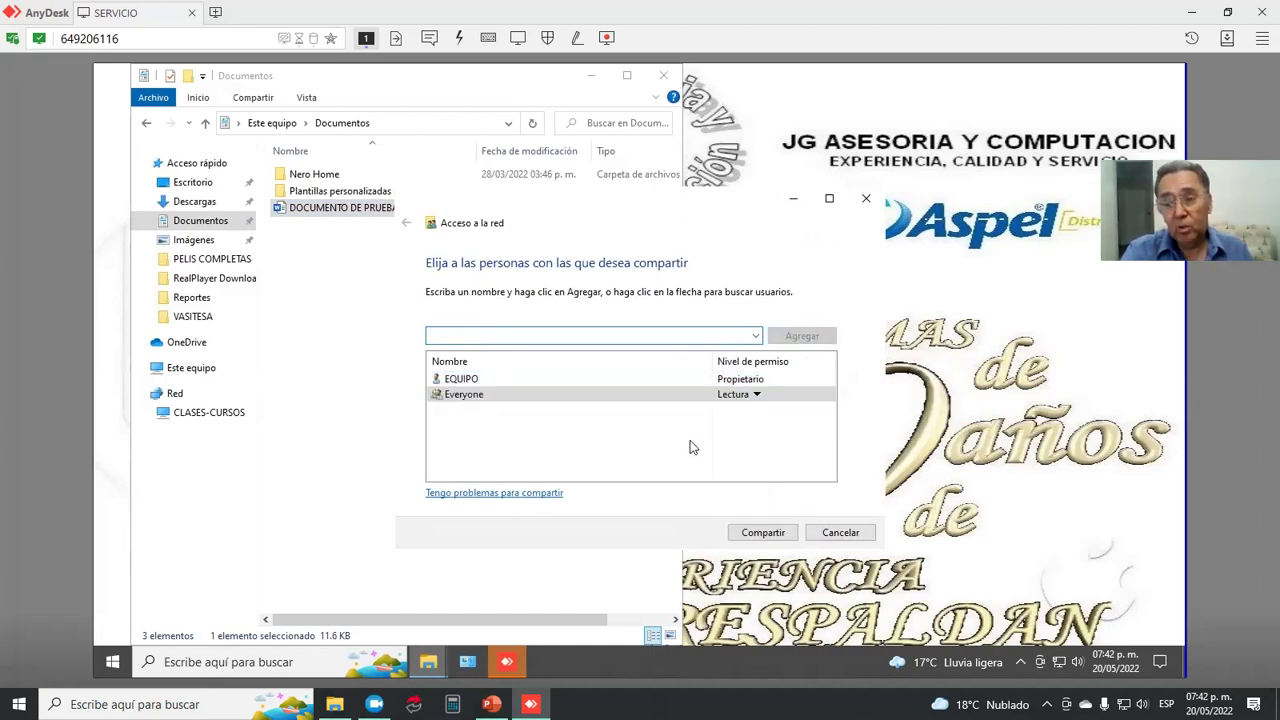
click(769, 537)
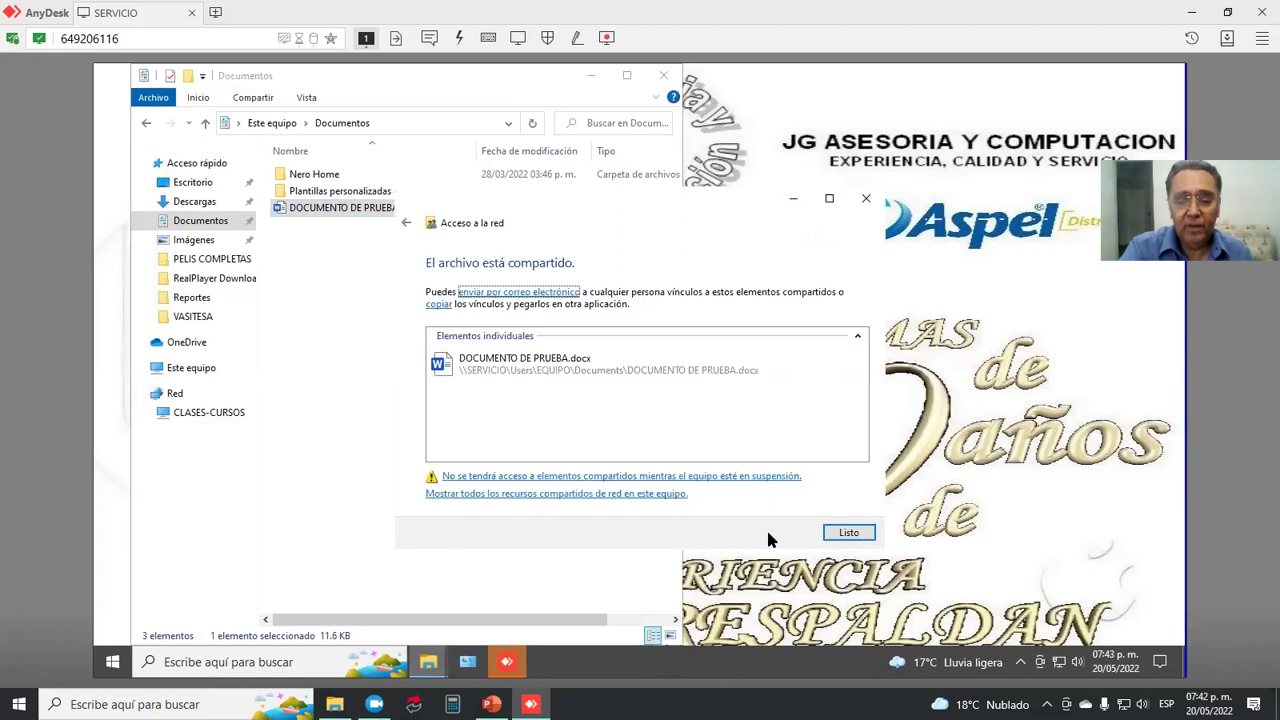
click(852, 533)
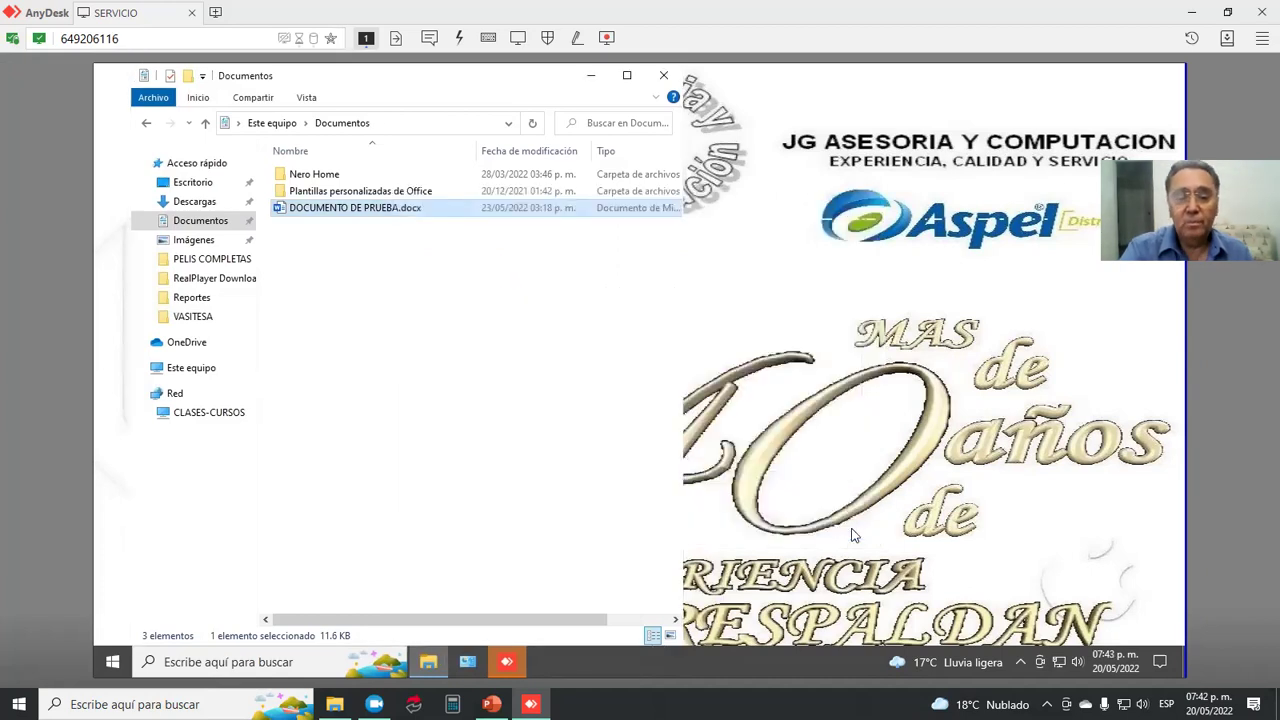
Step: Close the remote File Explorer, return to the local computer and view Red in its File Explorer
click(663, 75)
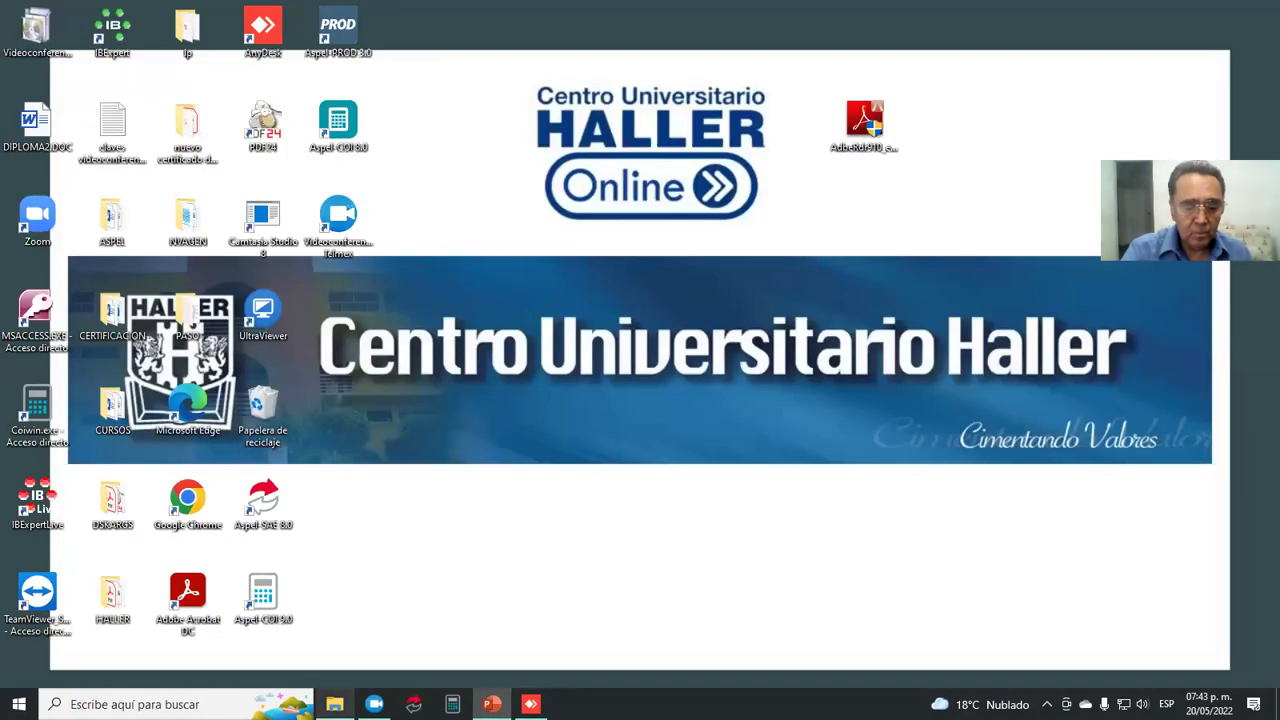
click(335, 704)
scroll(138, 592, down, 2)
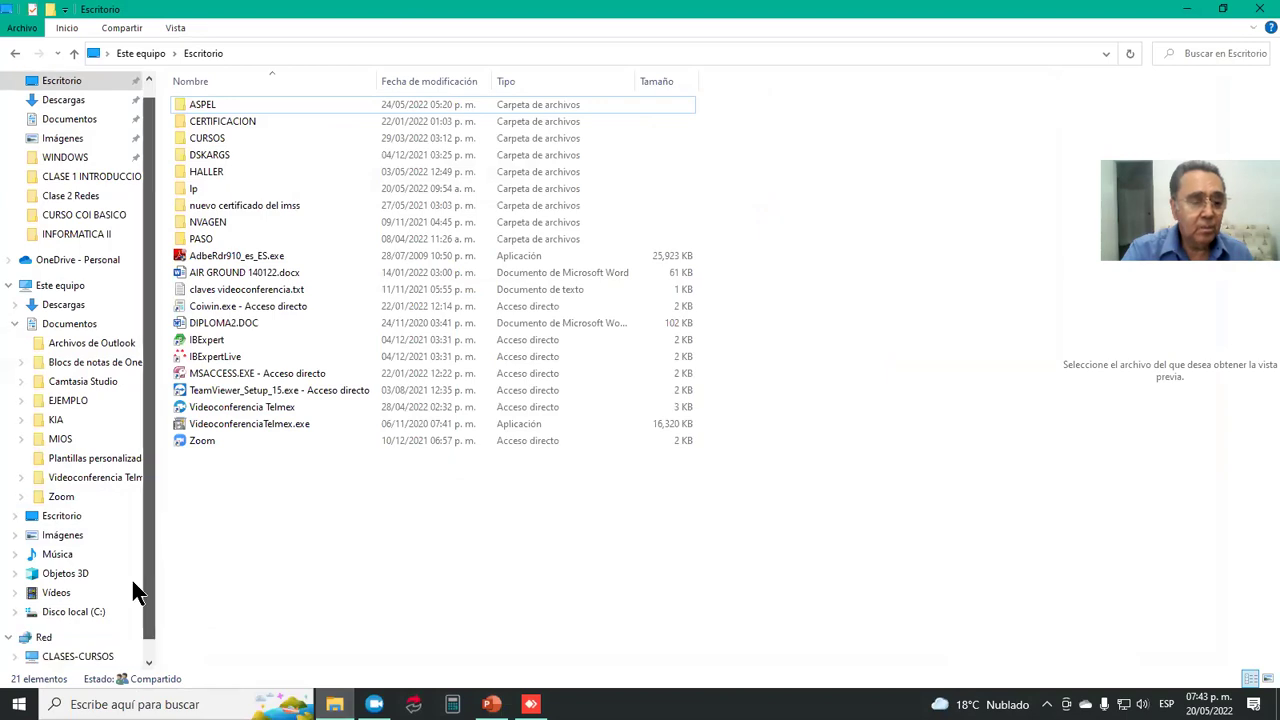
scroll(138, 592, down, 1)
click(46, 618)
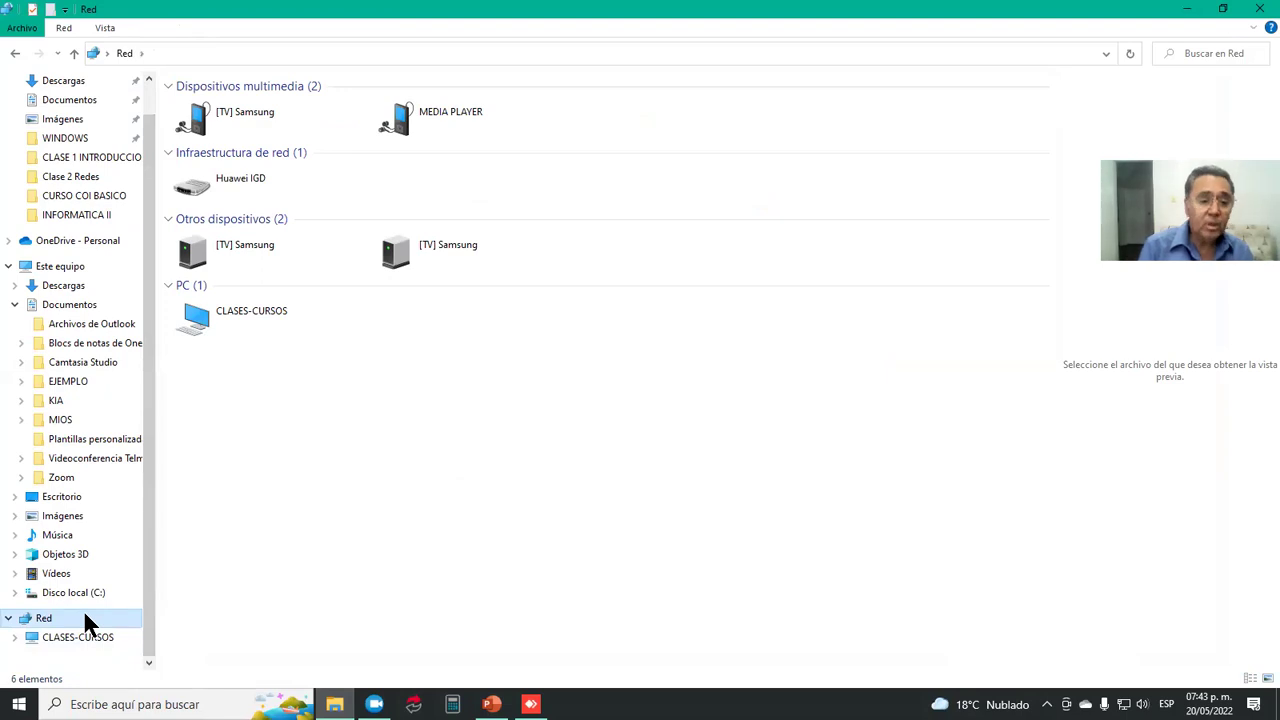
Step: Open the network computer SERVICIO in a separate window, expand its shared folders, and close that window
key(super+r)
key(Escape)
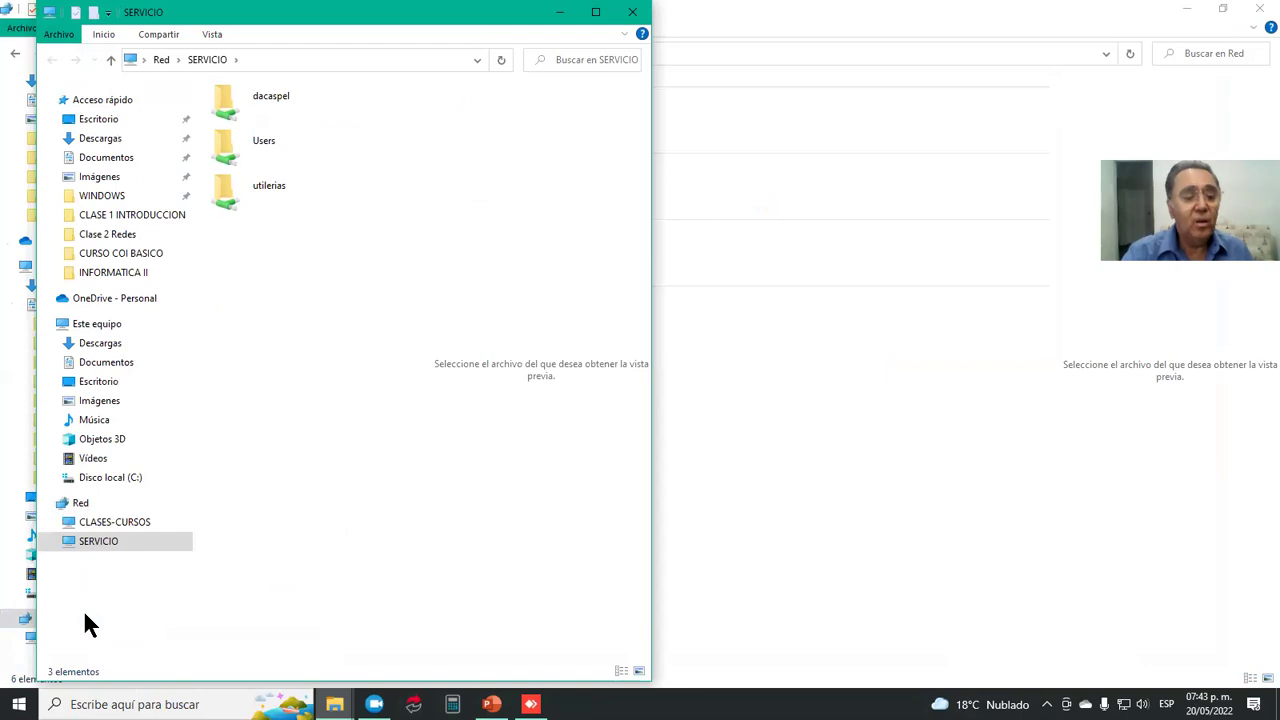
click(53, 540)
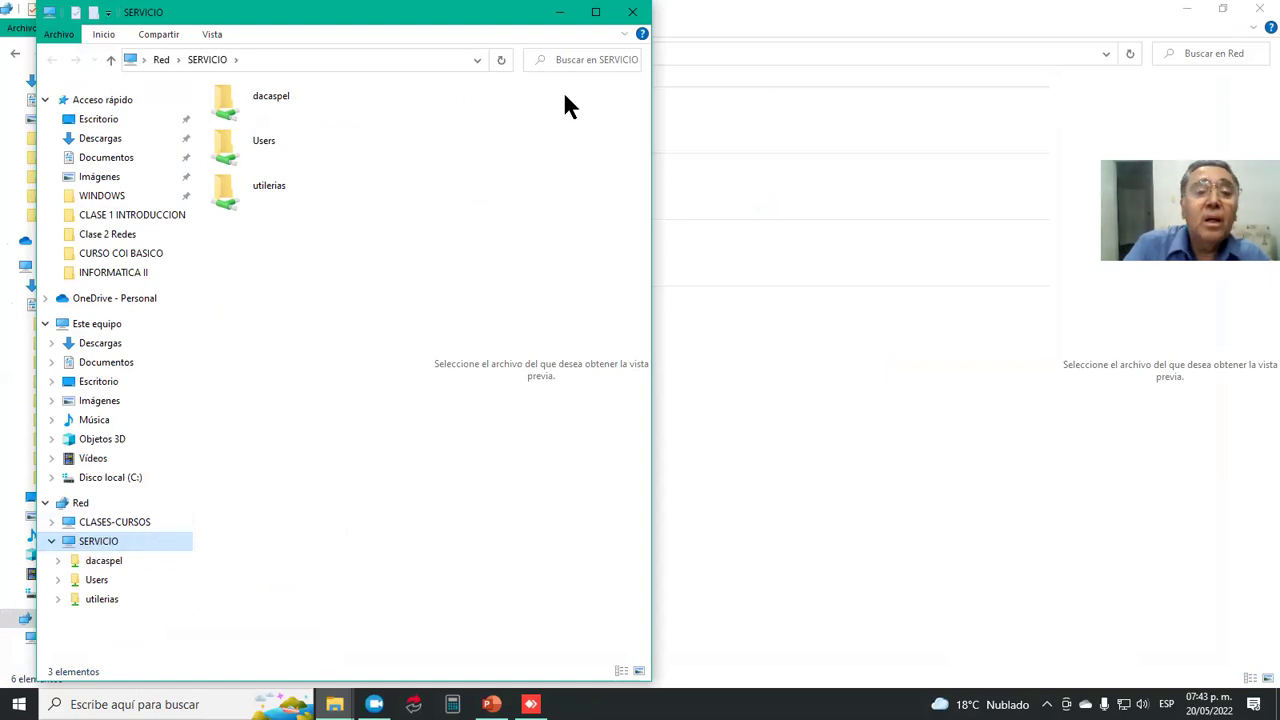
drag(560, 12, 587, 96)
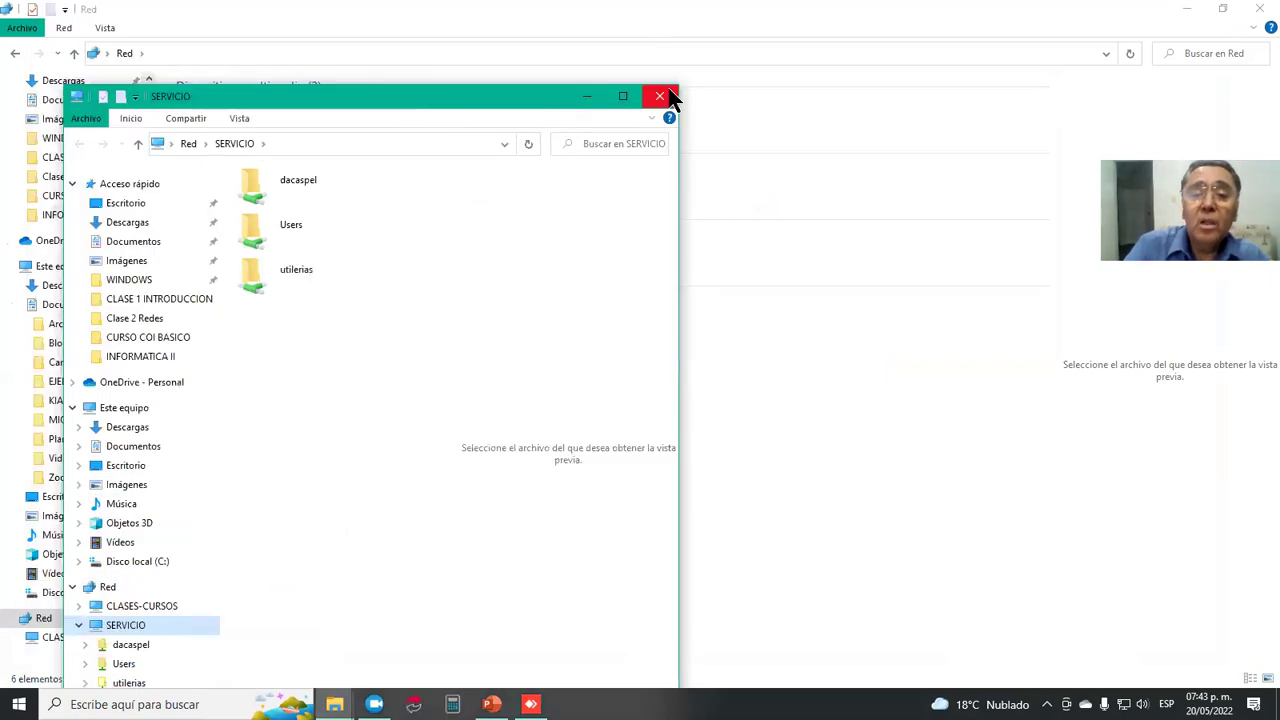
click(661, 97)
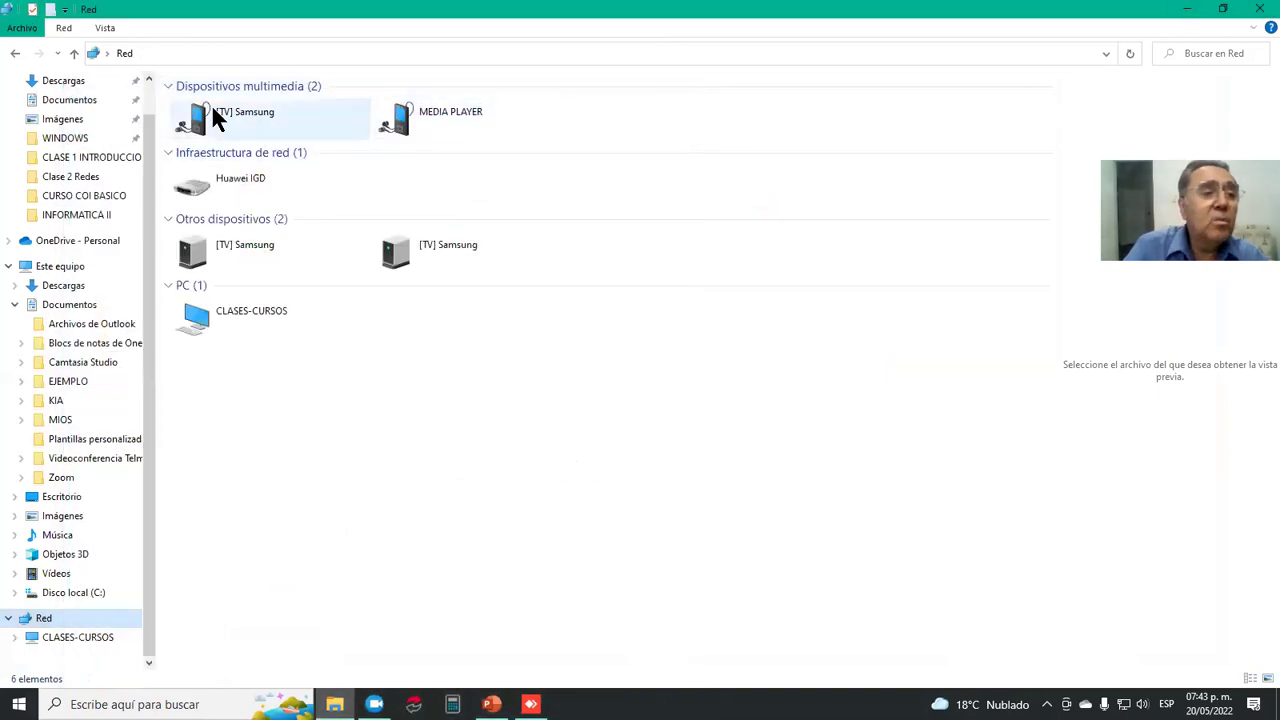
Step: Close the local File Explorer, open a fresh window and view the devices under Red
click(1259, 9)
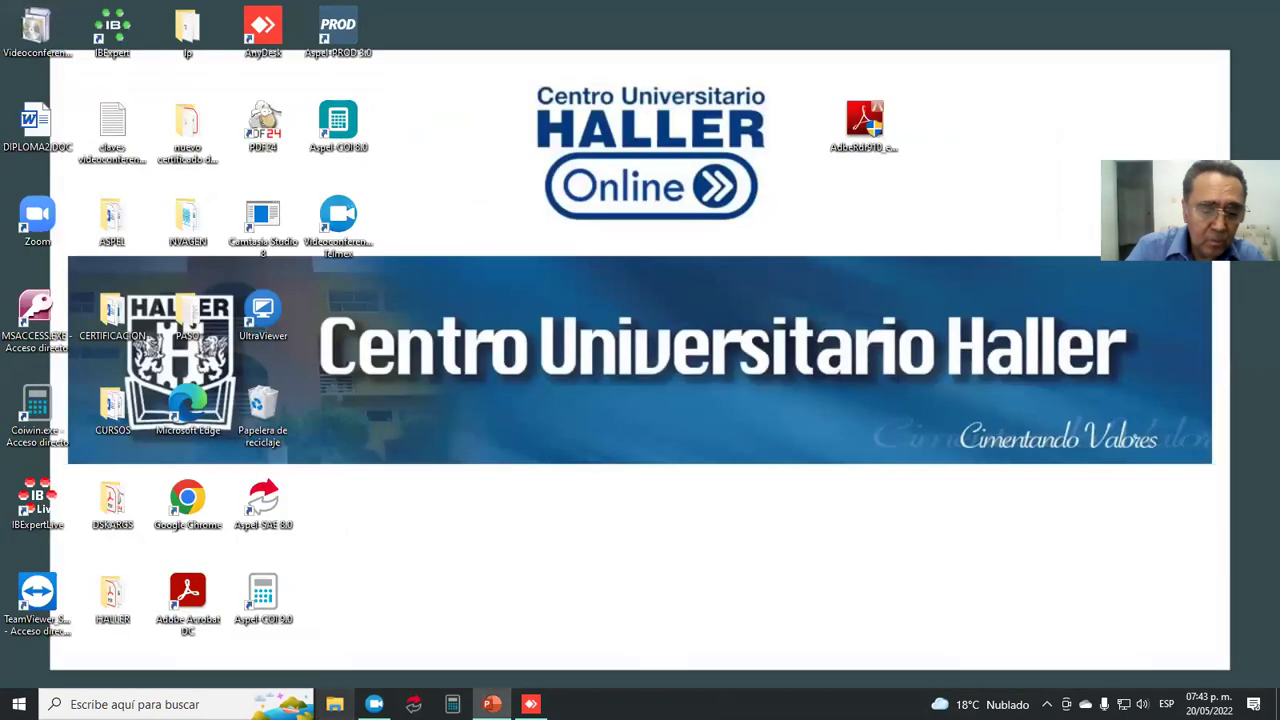
key(super+e)
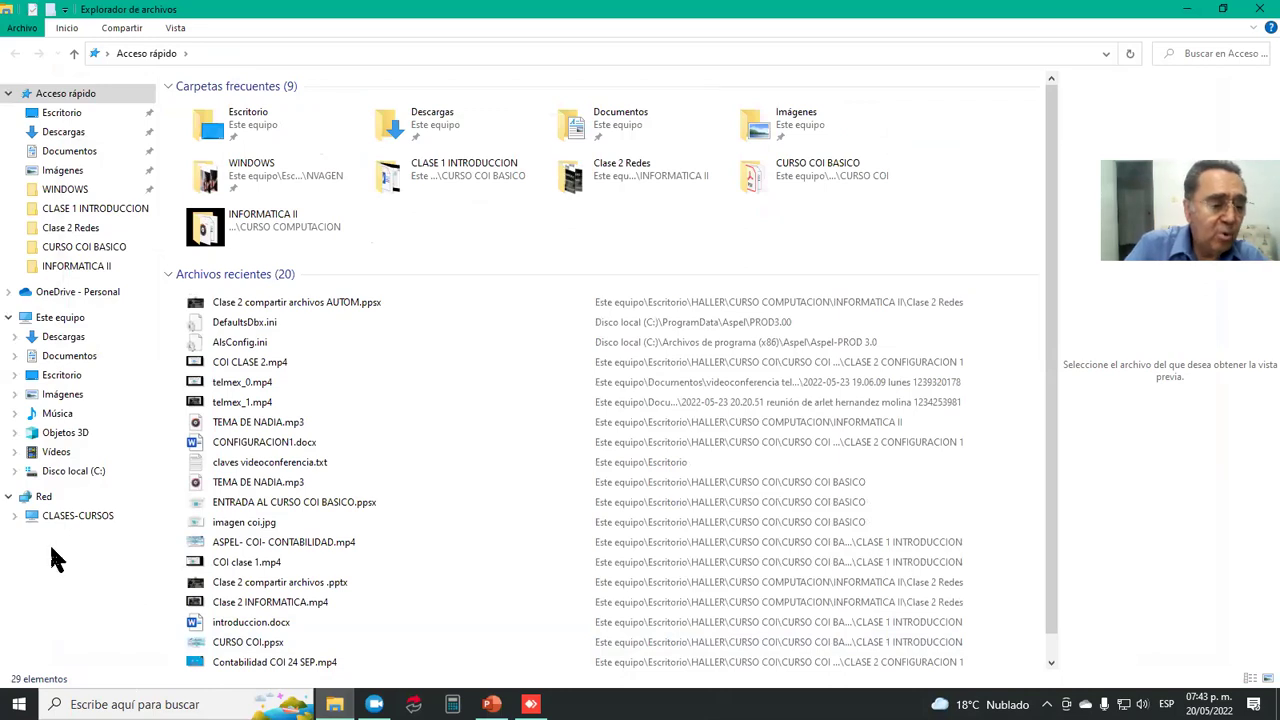
click(44, 497)
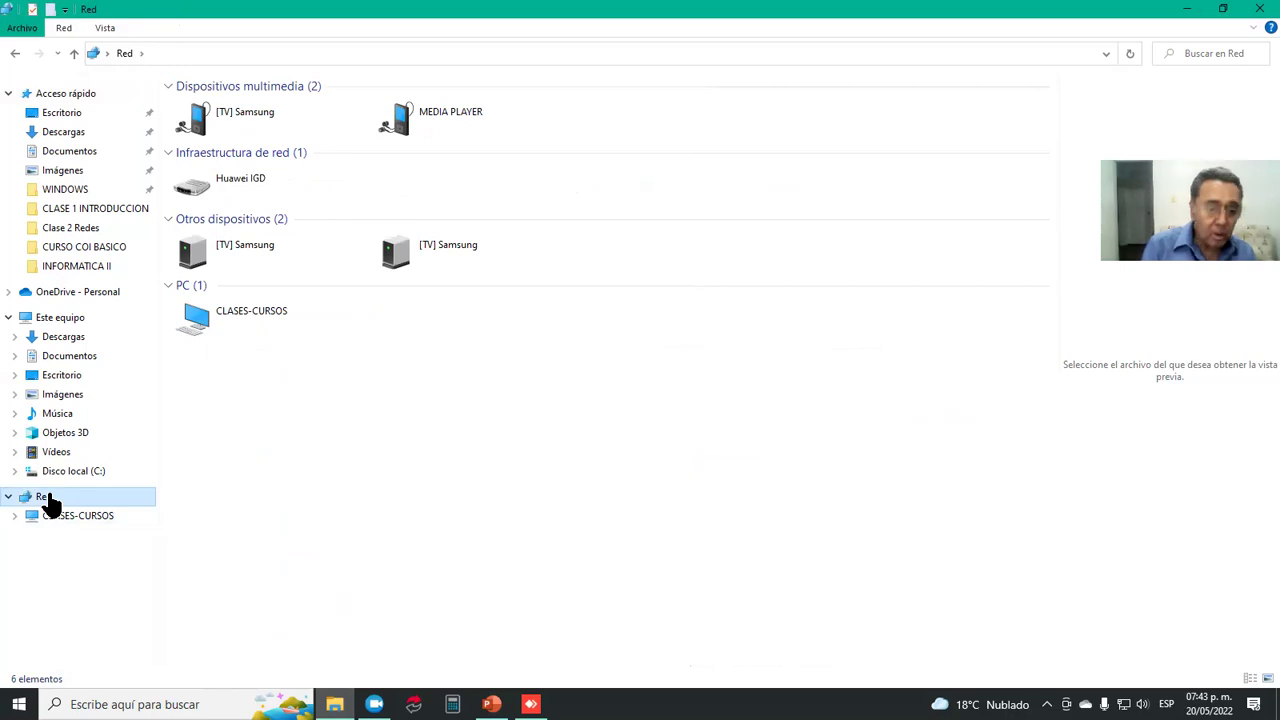
Step: Open the network computer SERVICIO in a separate window, minimize it, and close the Red window
key(super+r)
key(Return)
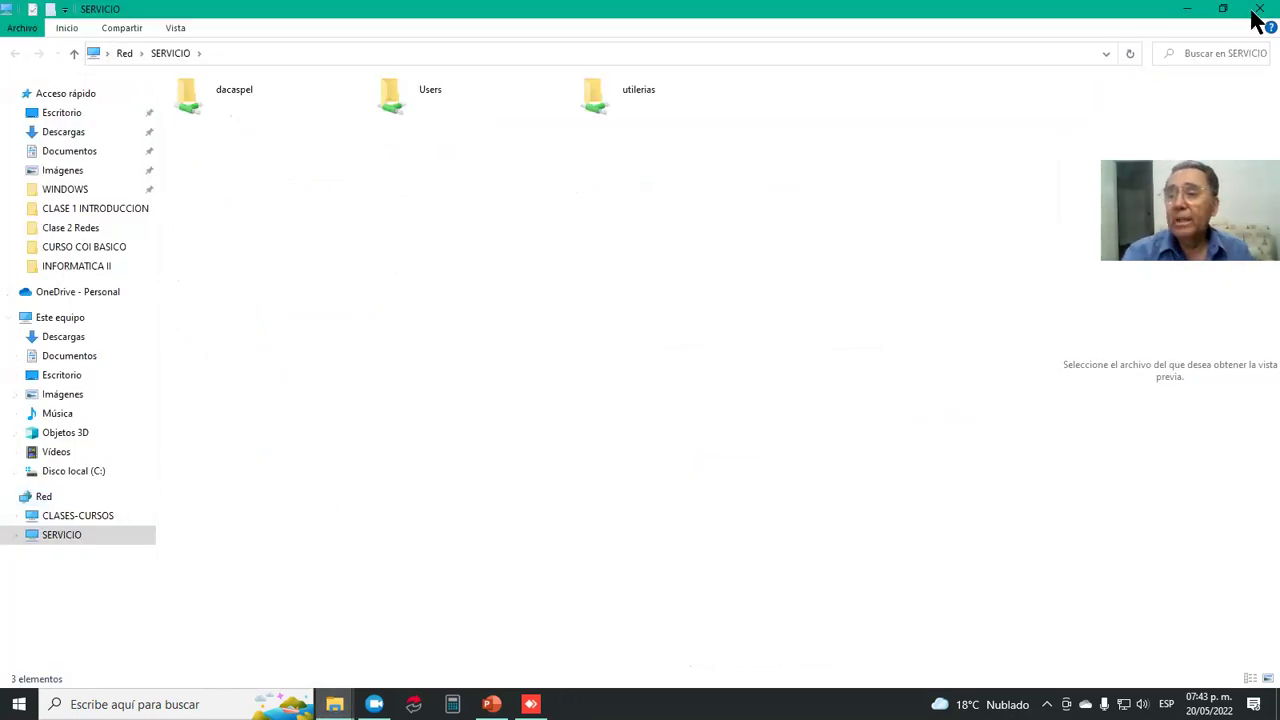
click(1187, 12)
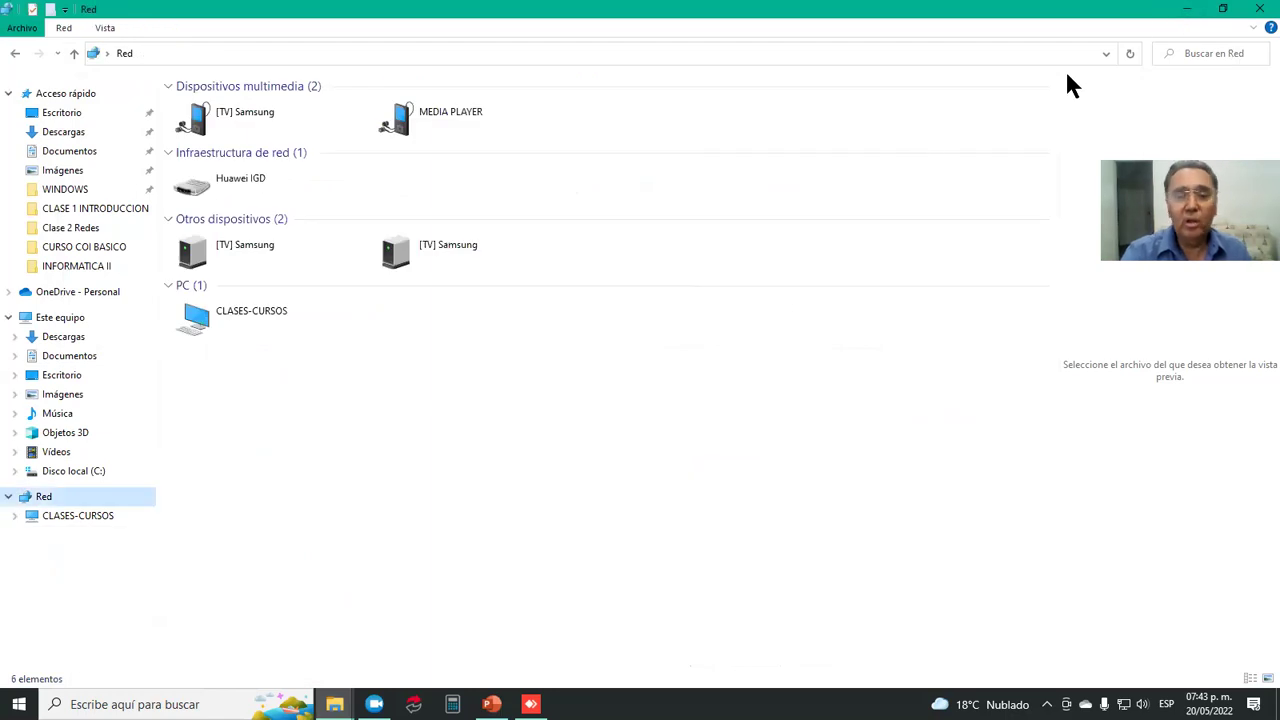
click(1260, 10)
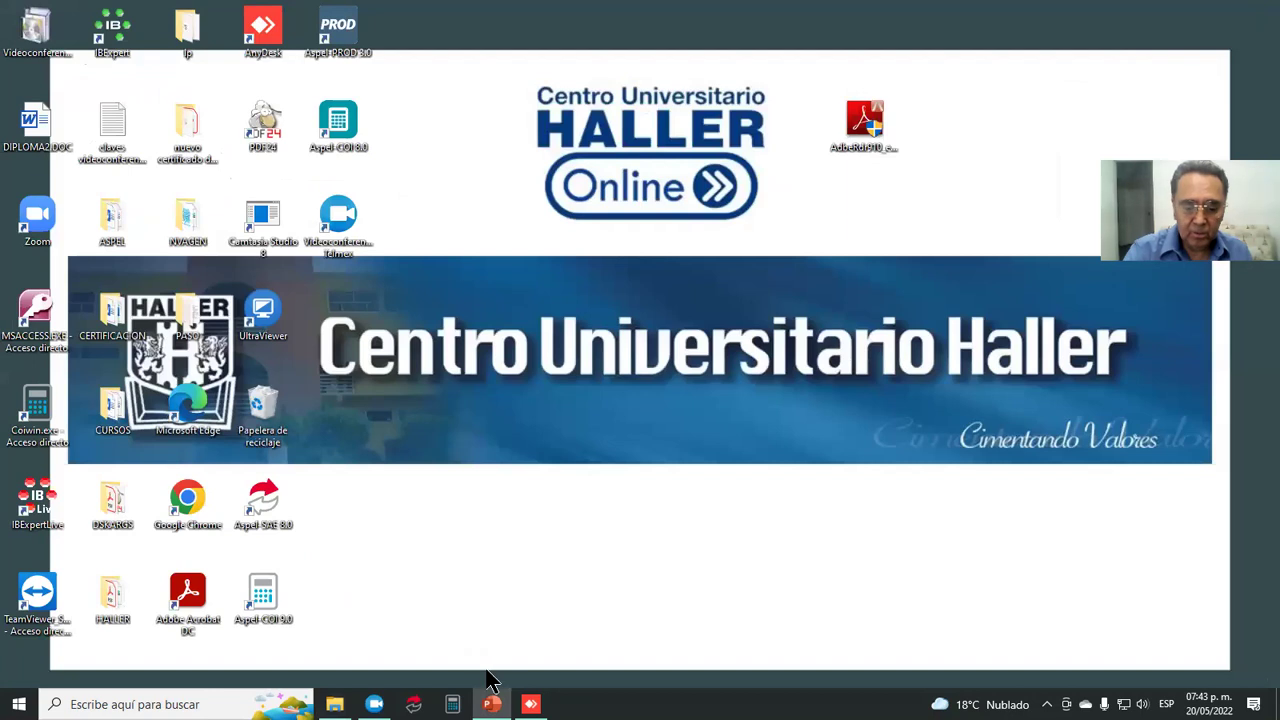
Step: Switch to the remote SERVICIO session in AnyDesk and select DOCUMENTO DE PRUEBA.docx in its Documentos folder
click(530, 704)
click(428, 661)
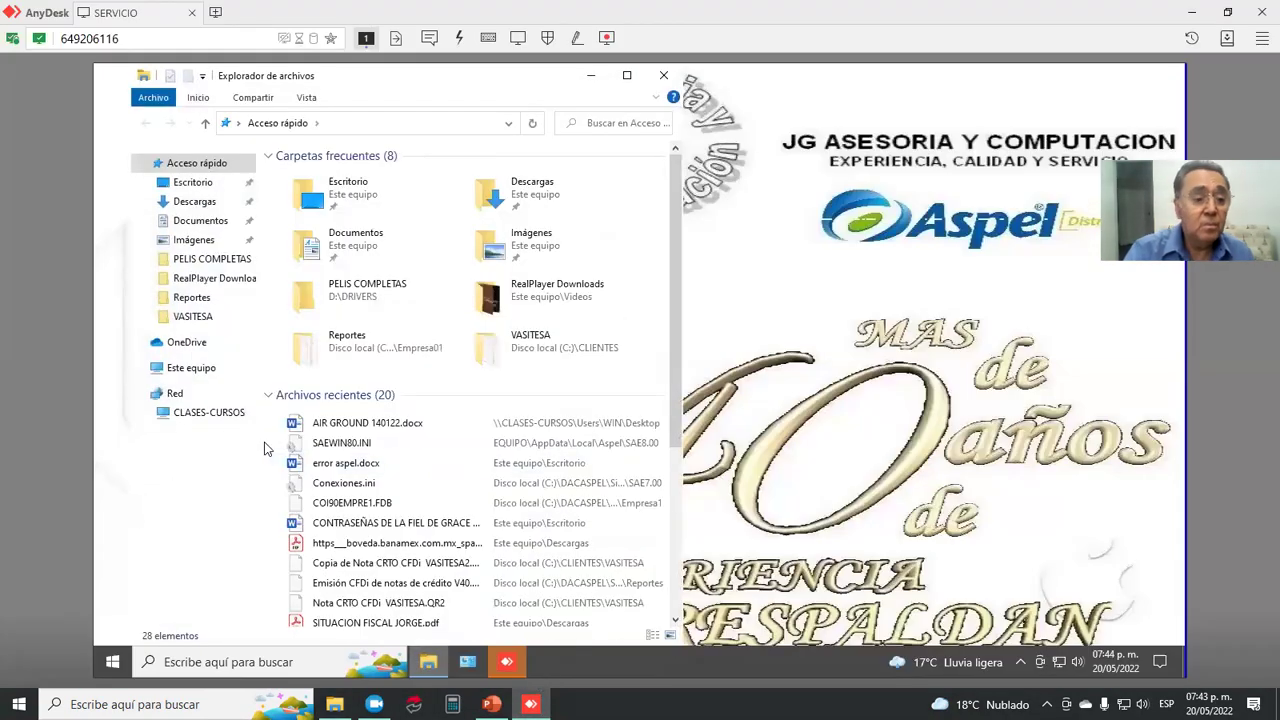
click(213, 221)
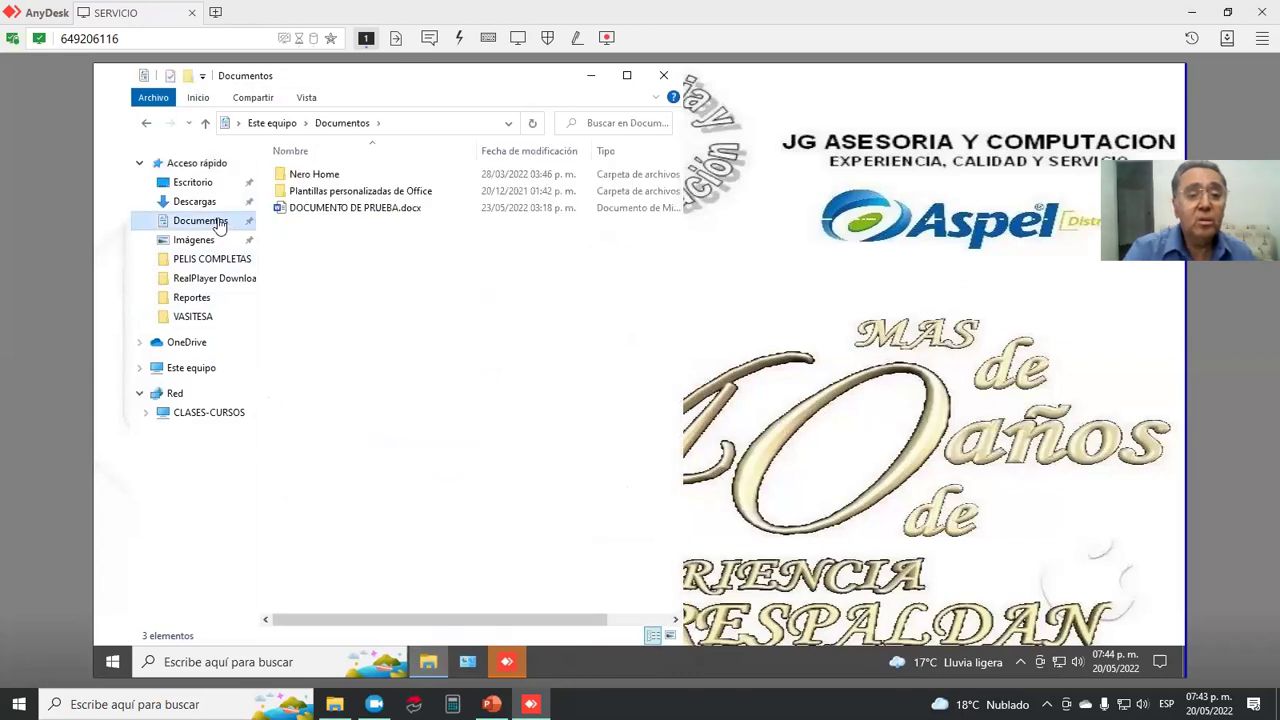
click(310, 216)
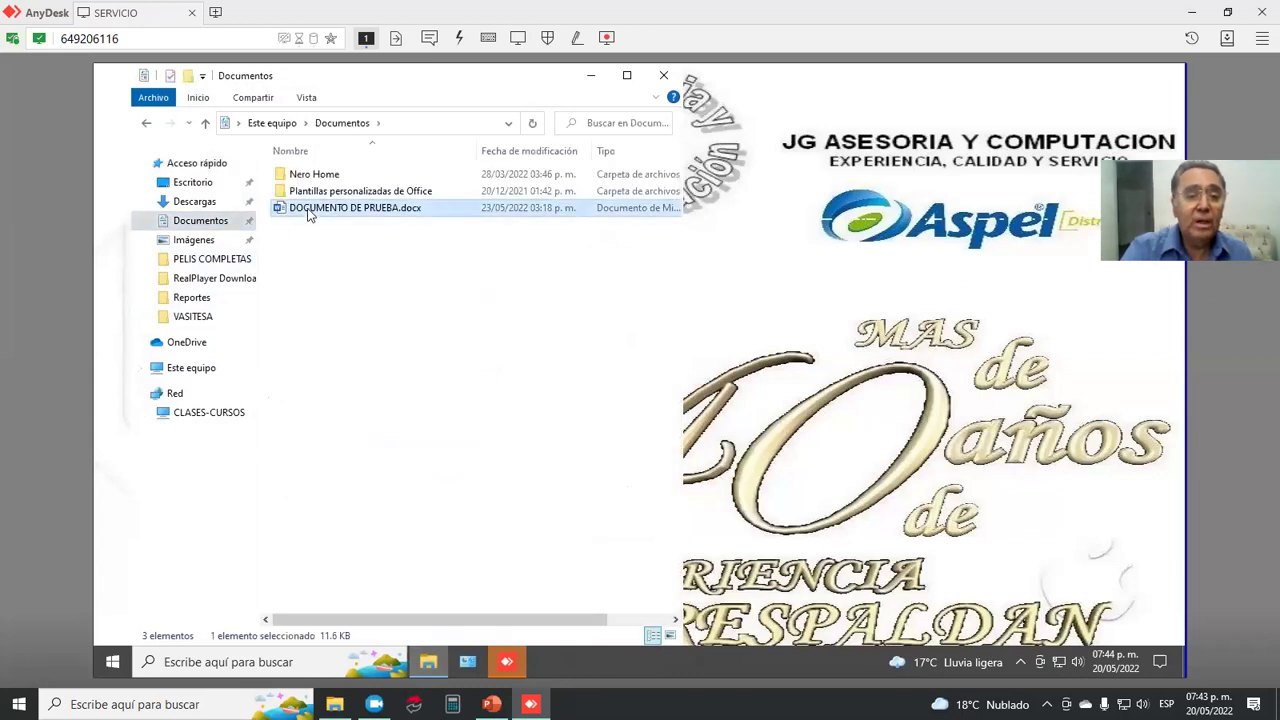
Step: Review the security permissions in the properties of DOCUMENTO DE PRUEBA.docx and close them
right_click(313, 211)
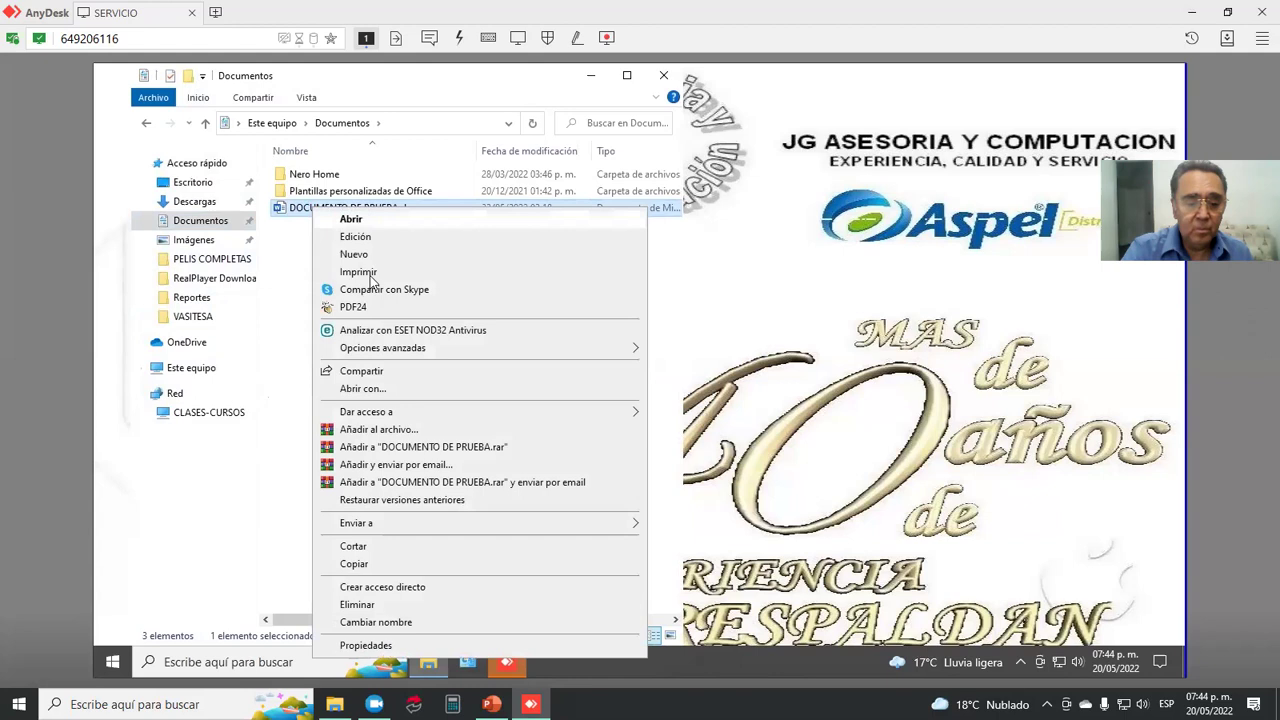
click(381, 646)
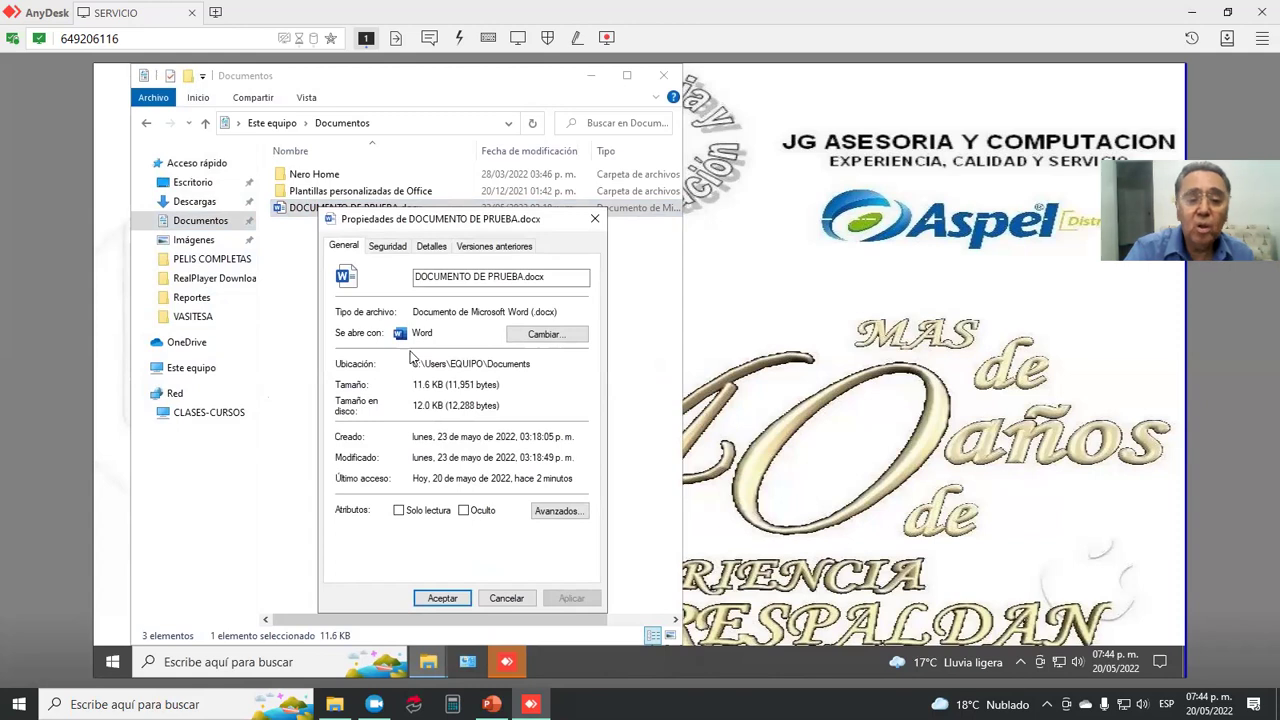
click(381, 252)
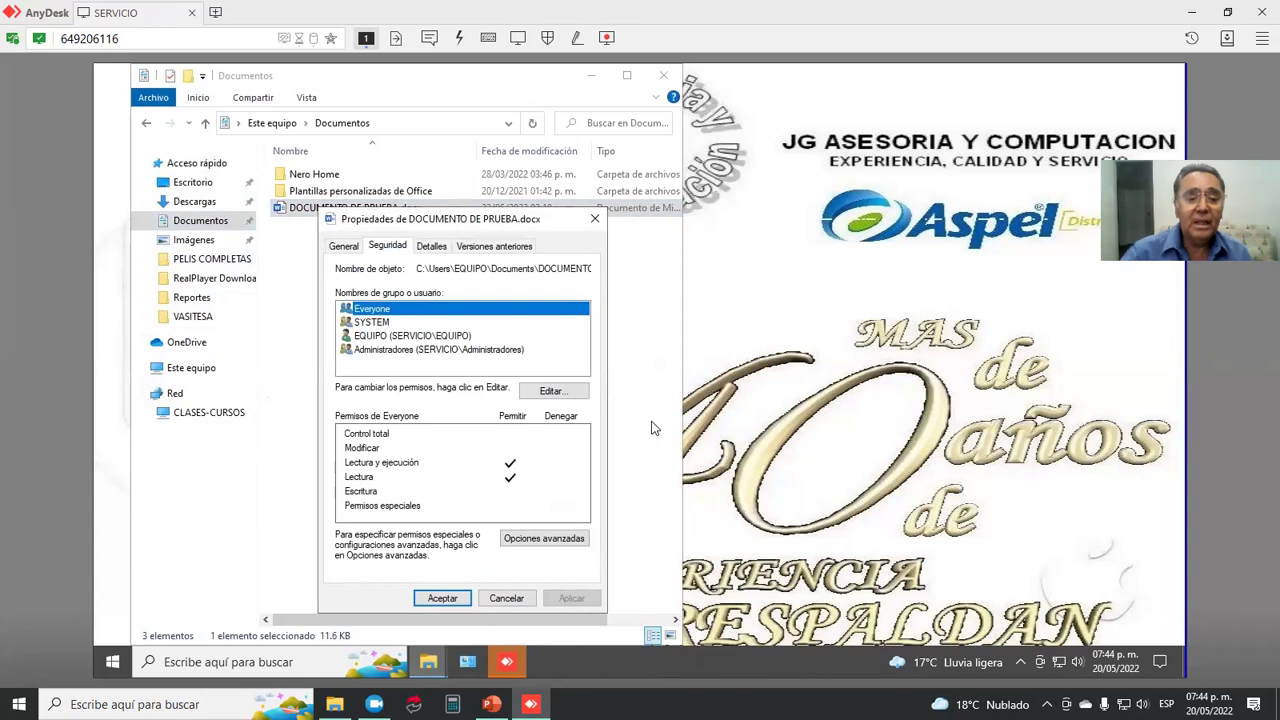
click(597, 219)
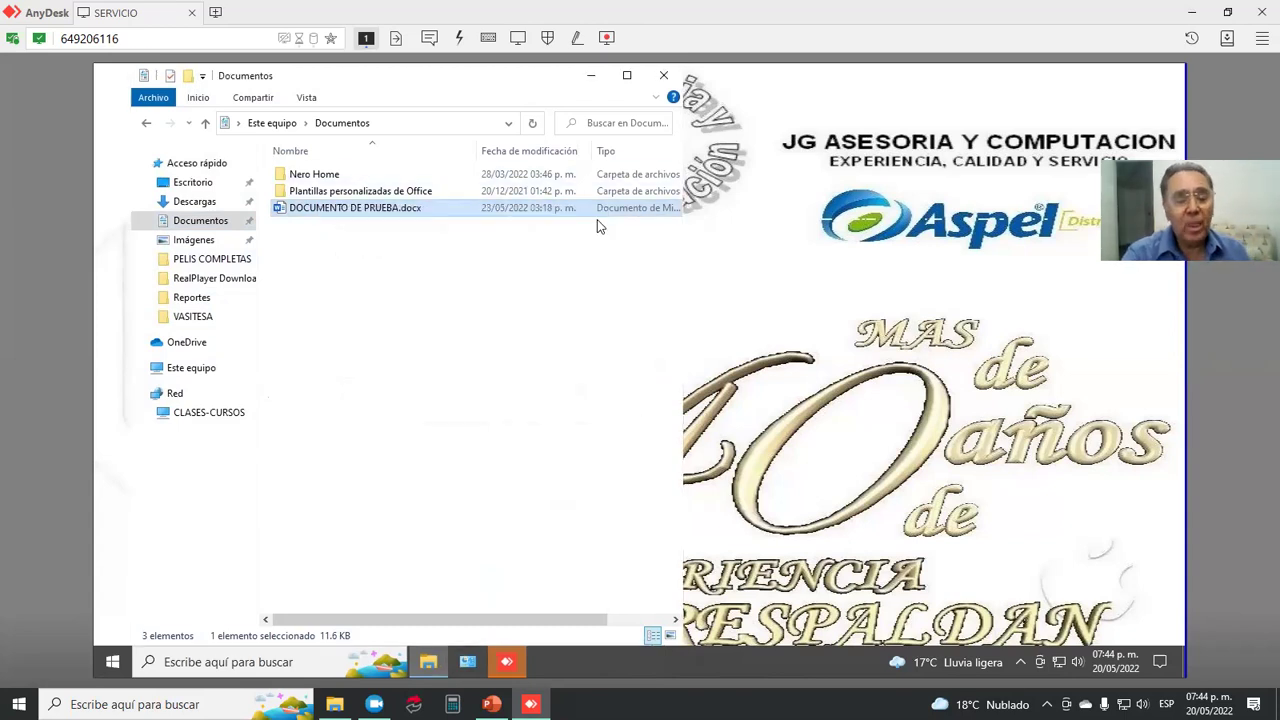
Step: Allow Everyone Control total over DOCUMENTO DE PRUEBA.docx in its security permissions, apply the change and accept the properties
right_click(306, 211)
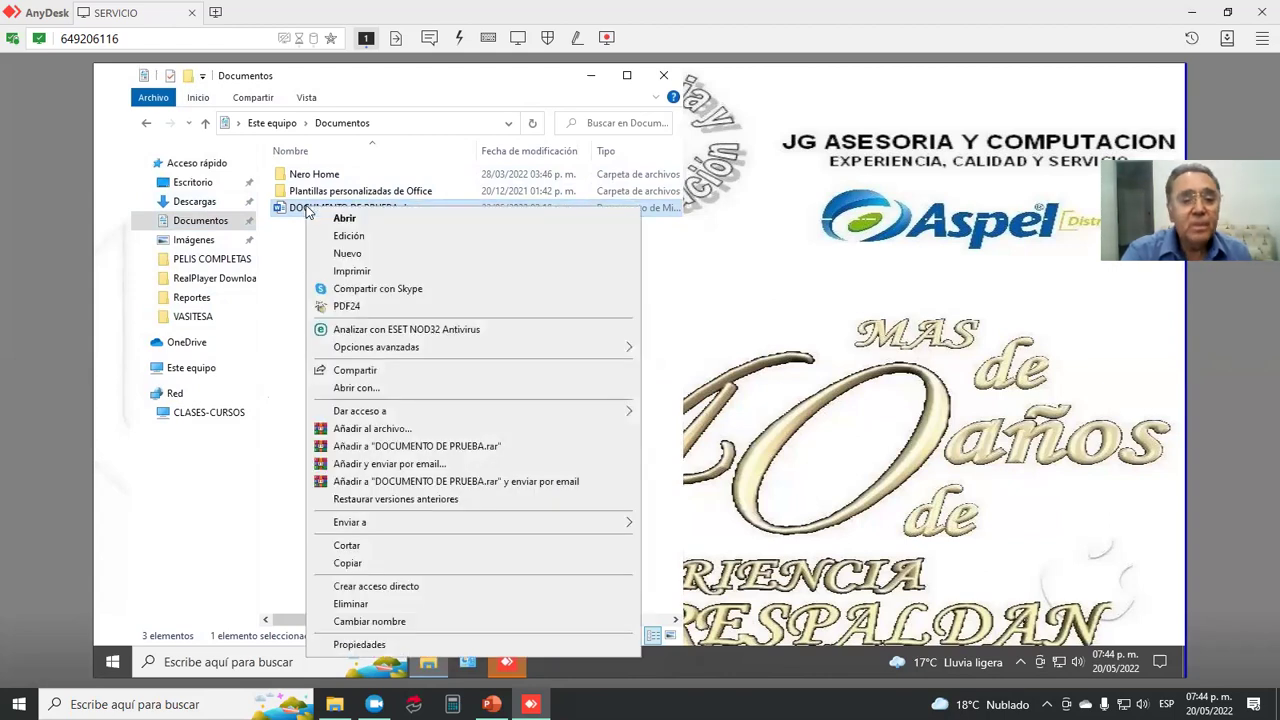
click(359, 645)
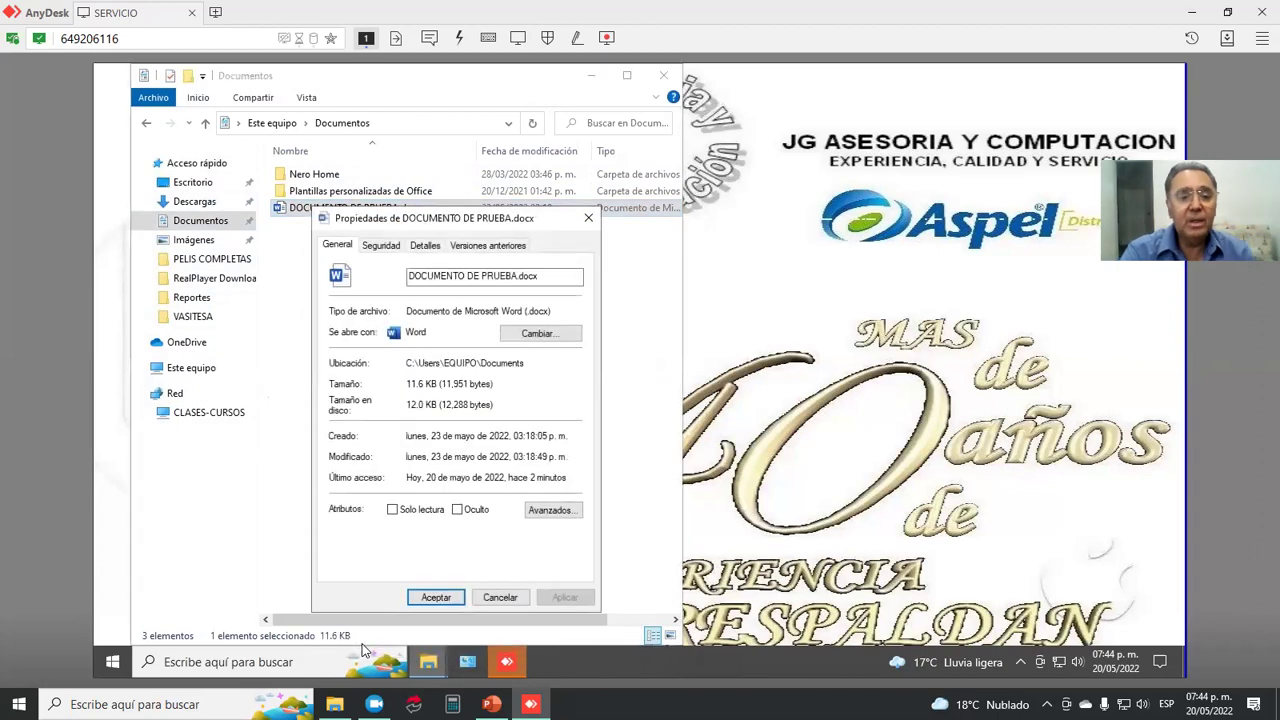
click(377, 247)
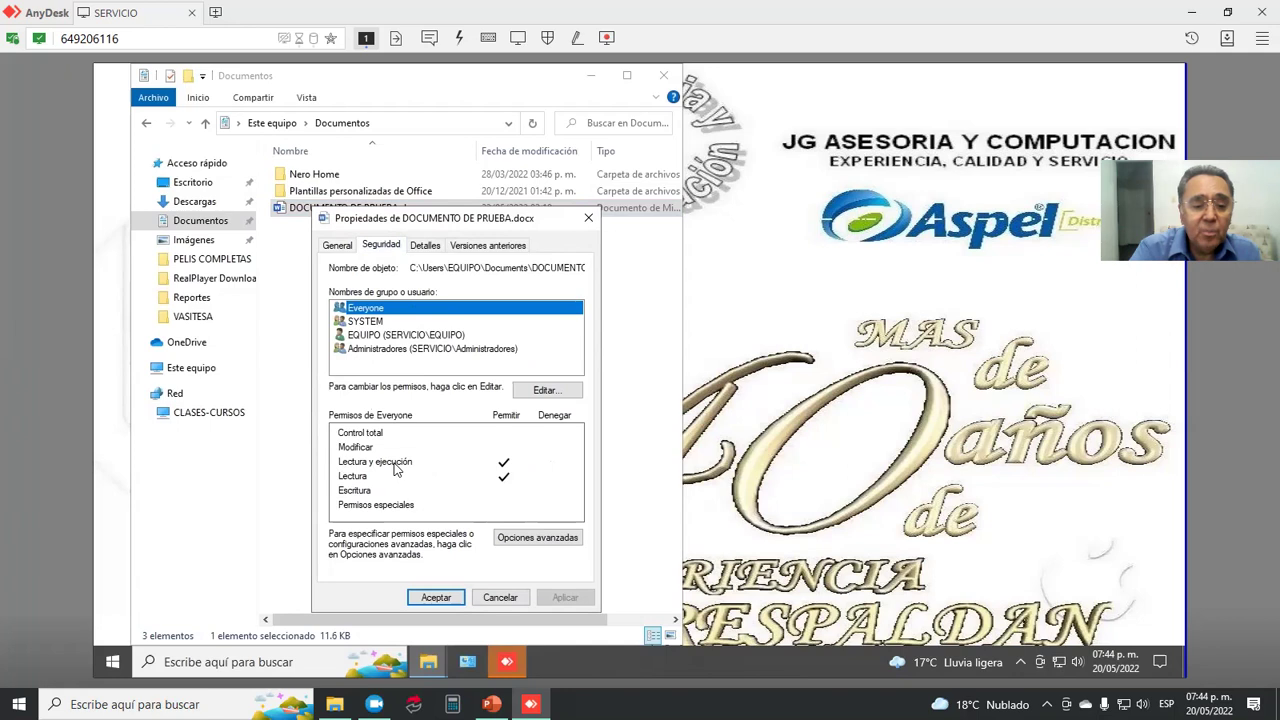
click(546, 390)
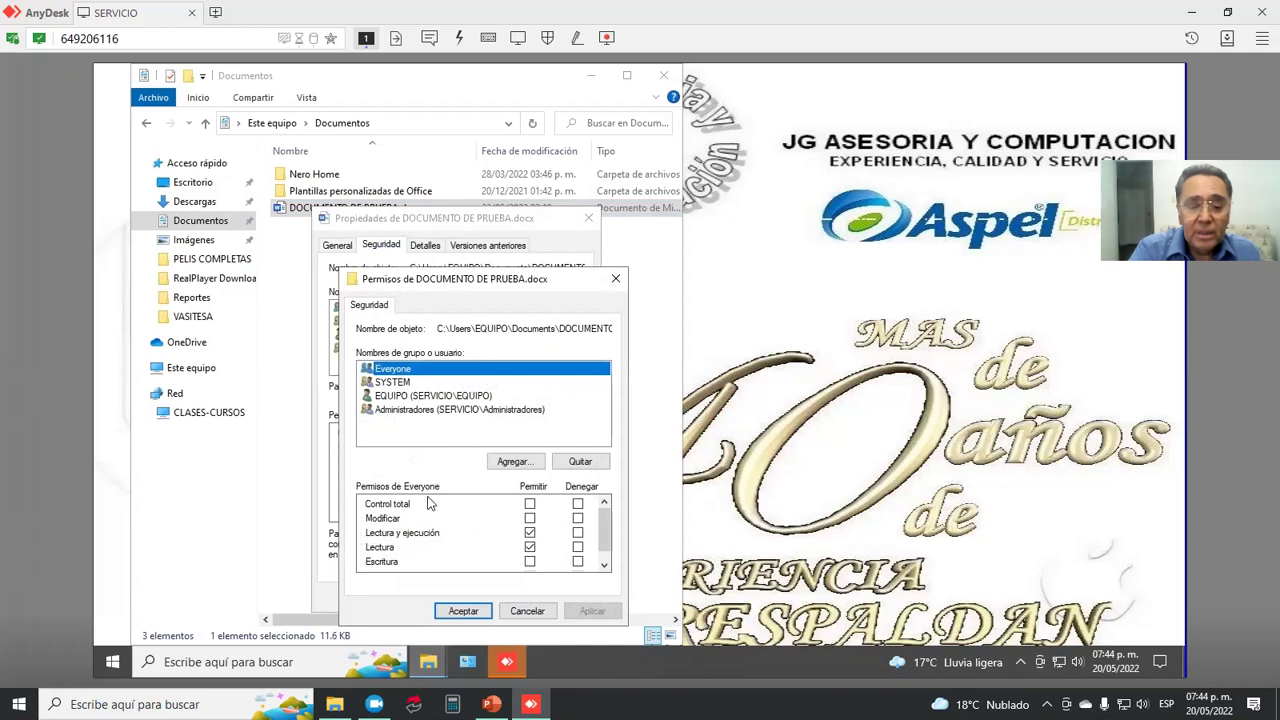
click(530, 504)
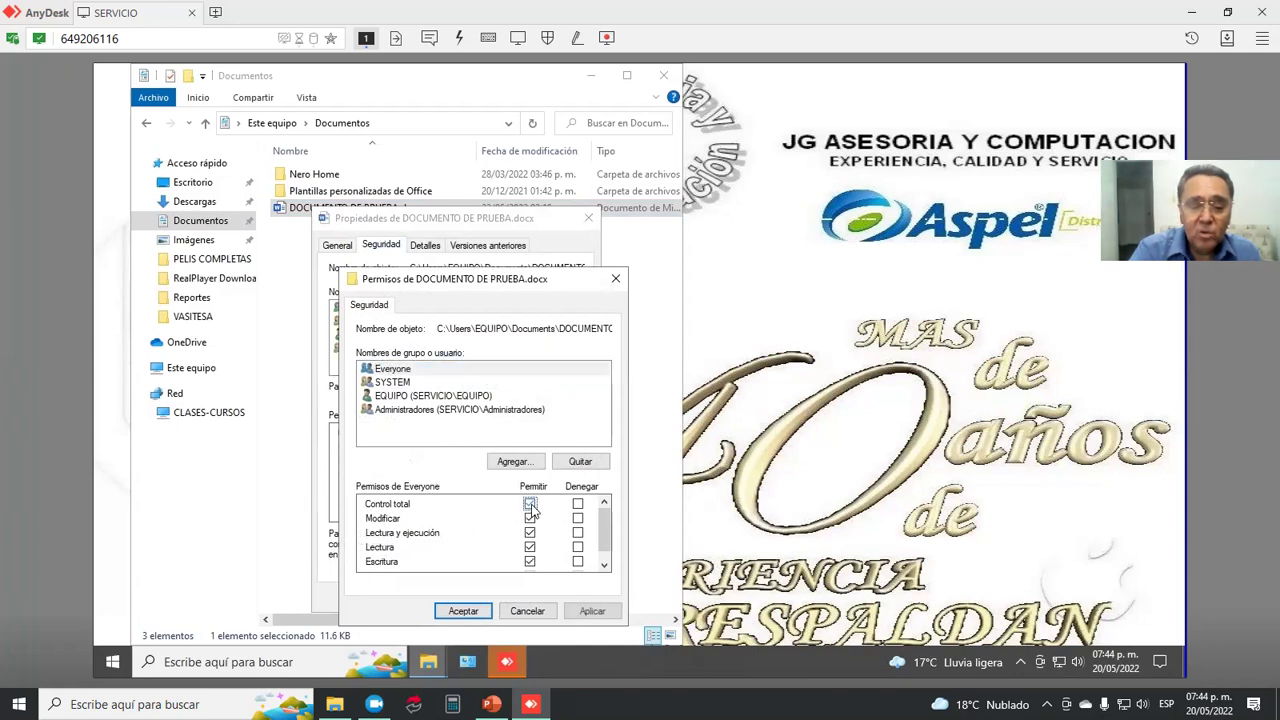
click(593, 611)
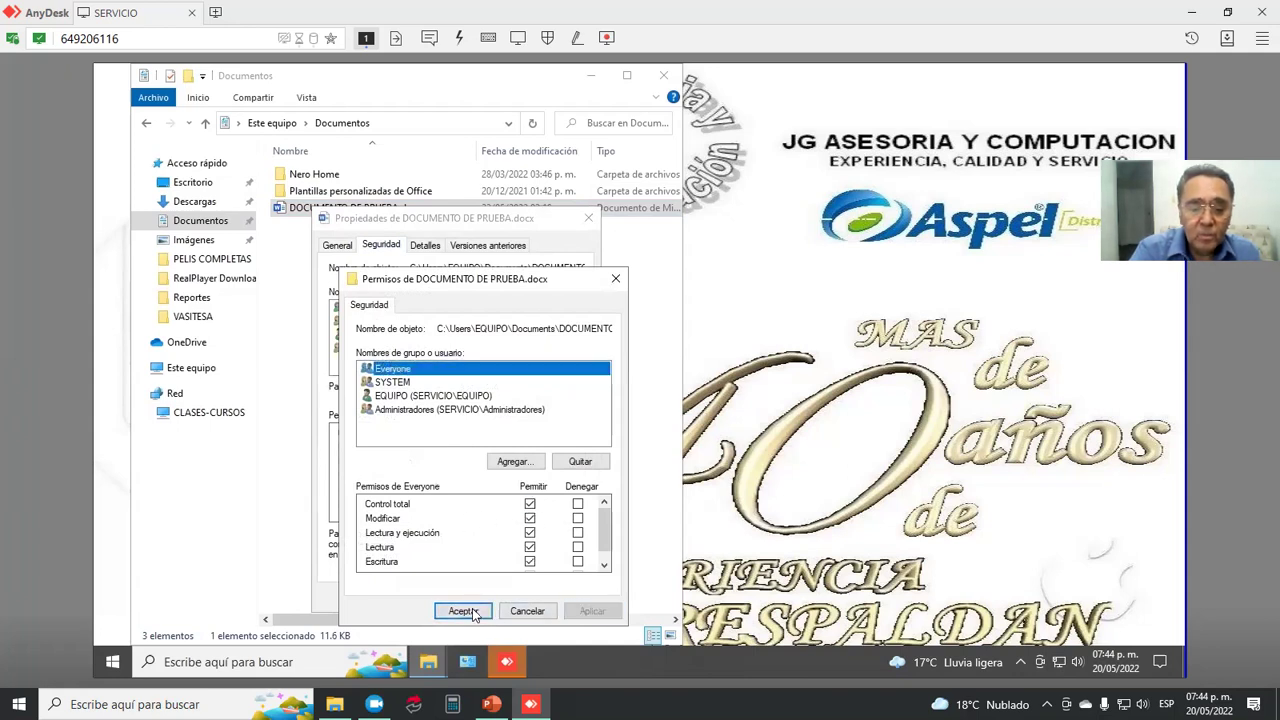
click(463, 611)
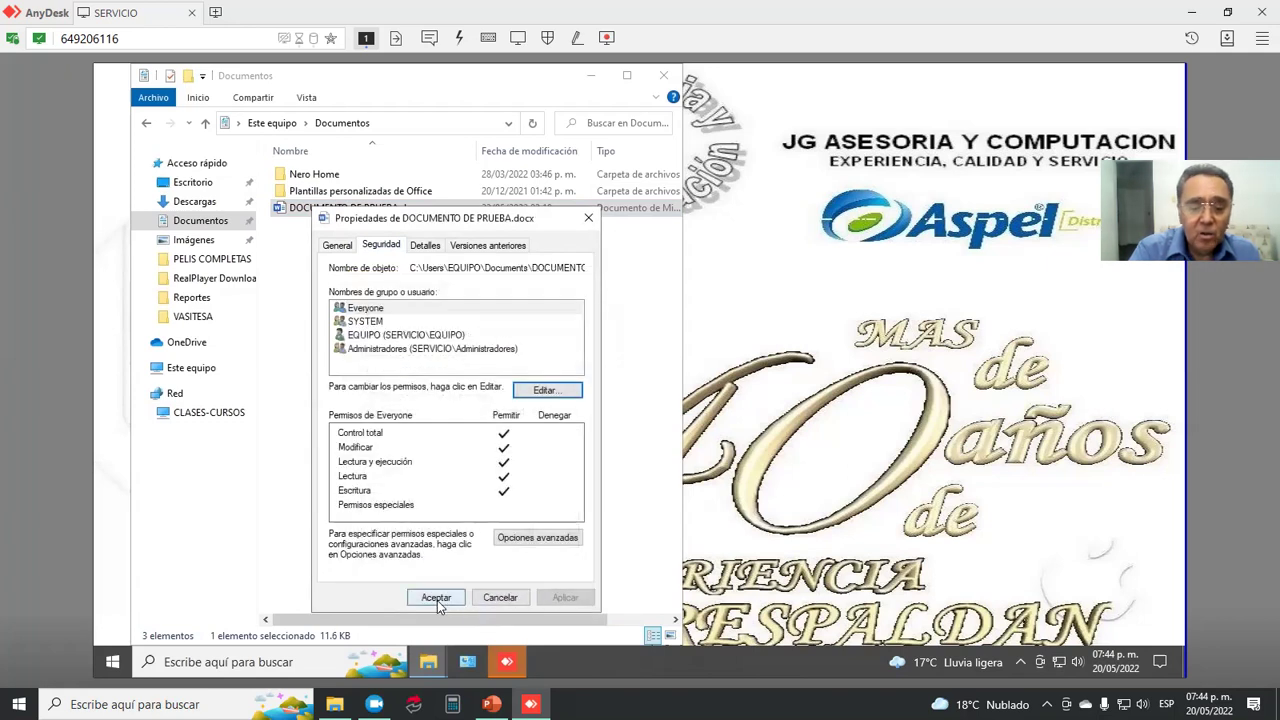
click(436, 598)
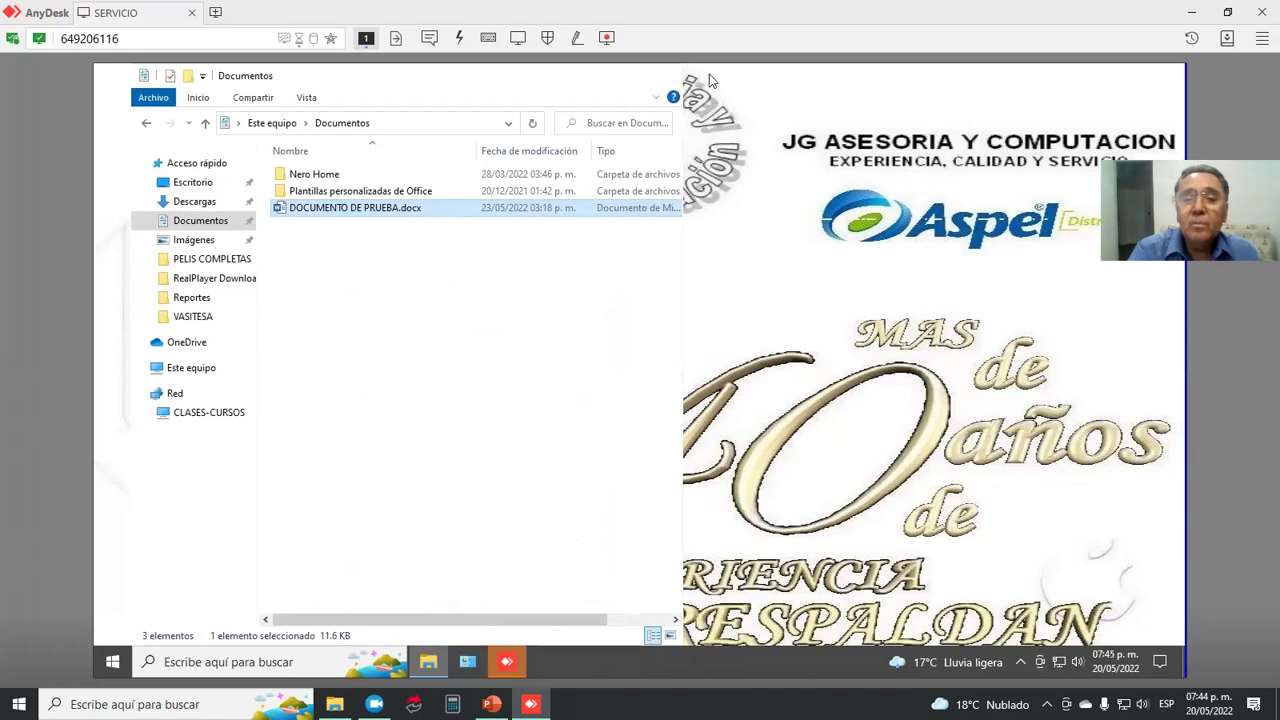
Step: Close the remote File Explorer, minimize AnyDesk, and expand SERVICIO's shared folders in the local File Explorer
click(660, 78)
click(1191, 12)
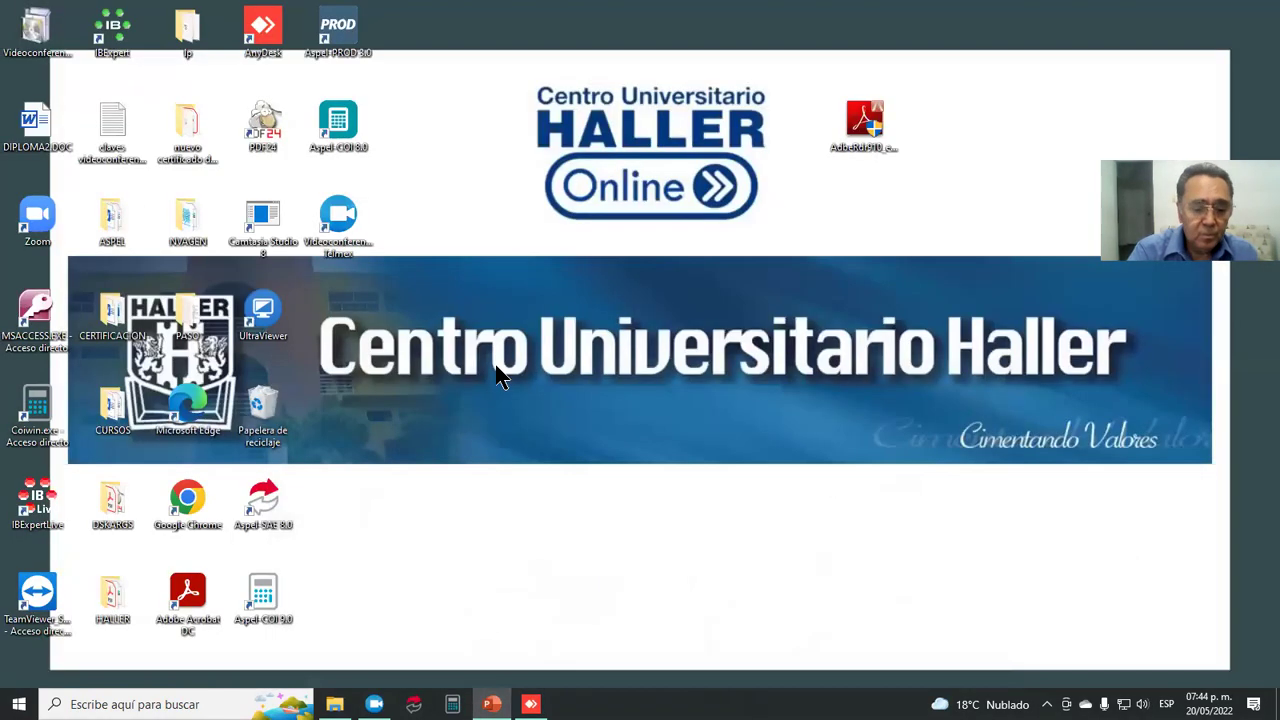
click(335, 704)
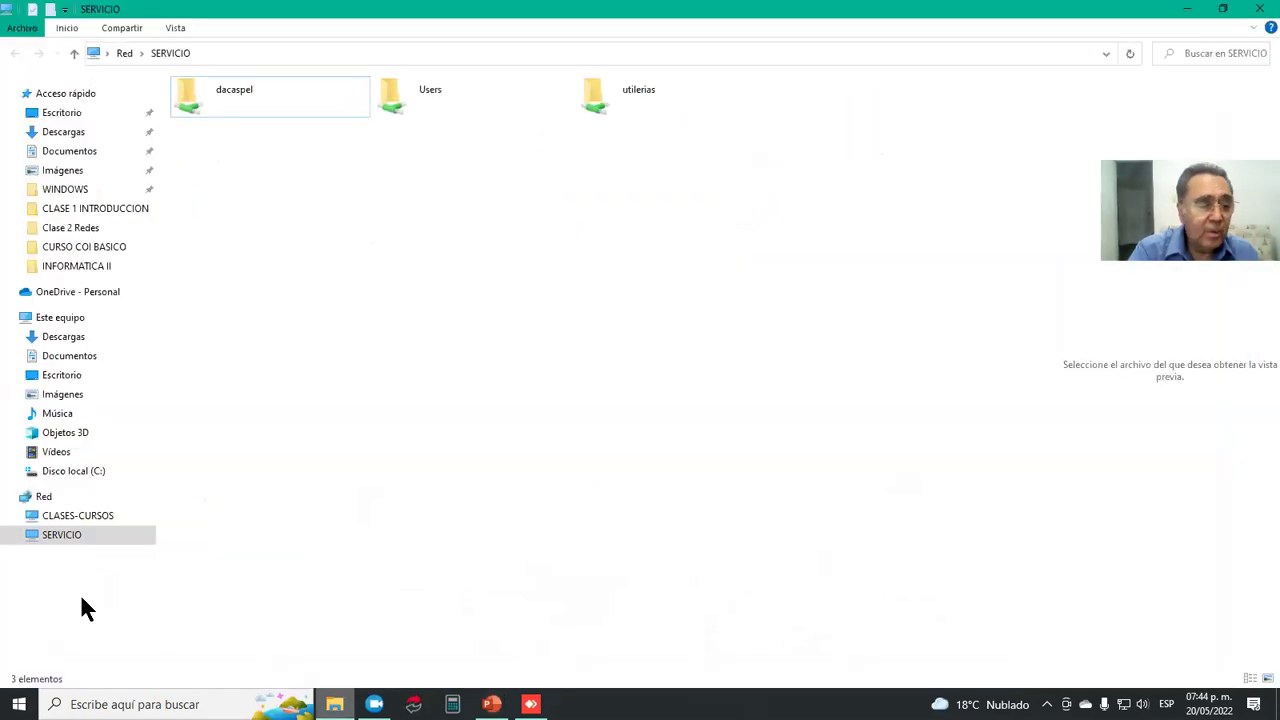
double_click(35, 537)
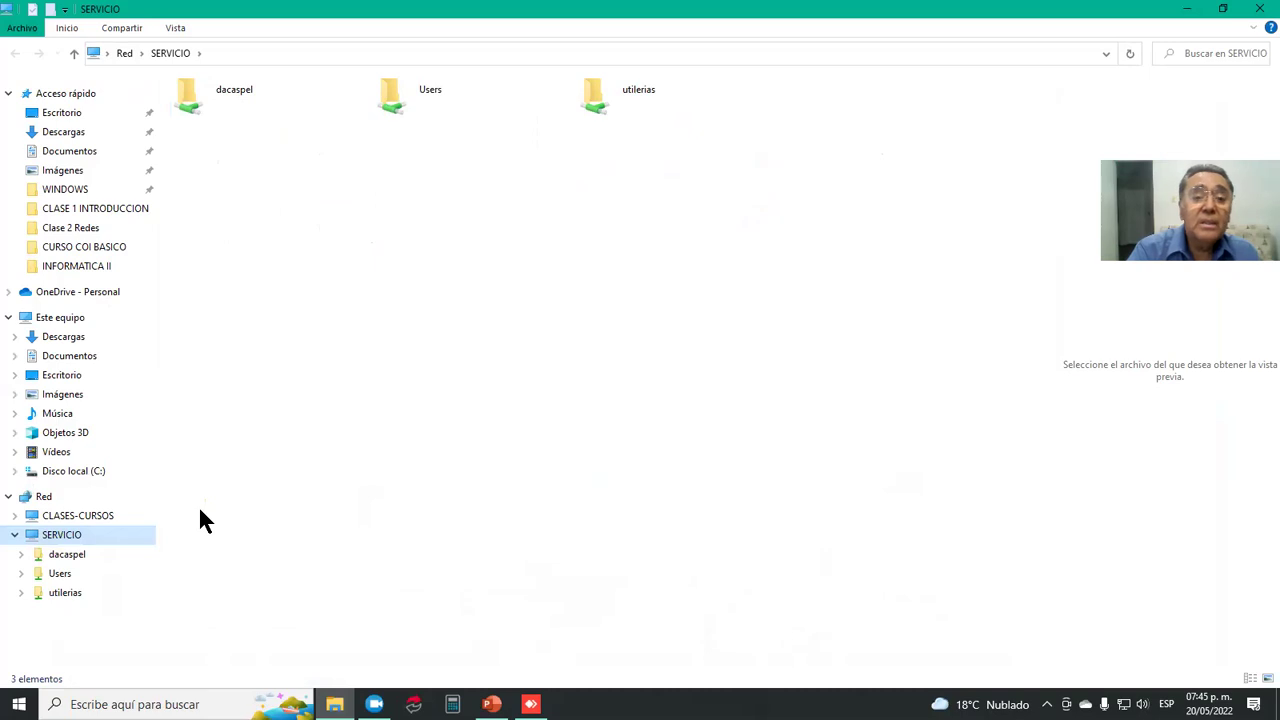
Step: Browse SERVICIO's shared Users folder through EQUIPO to Documents
double_click(400, 98)
double_click(228, 120)
click(243, 110)
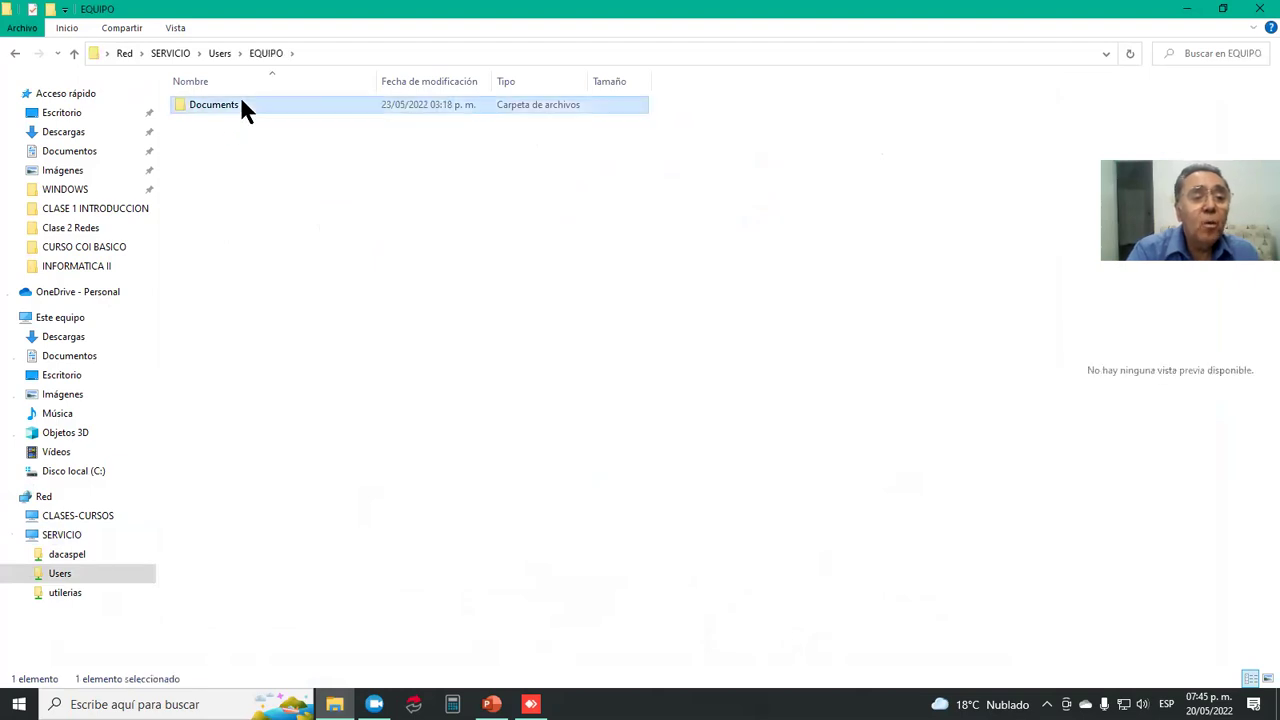
double_click(243, 108)
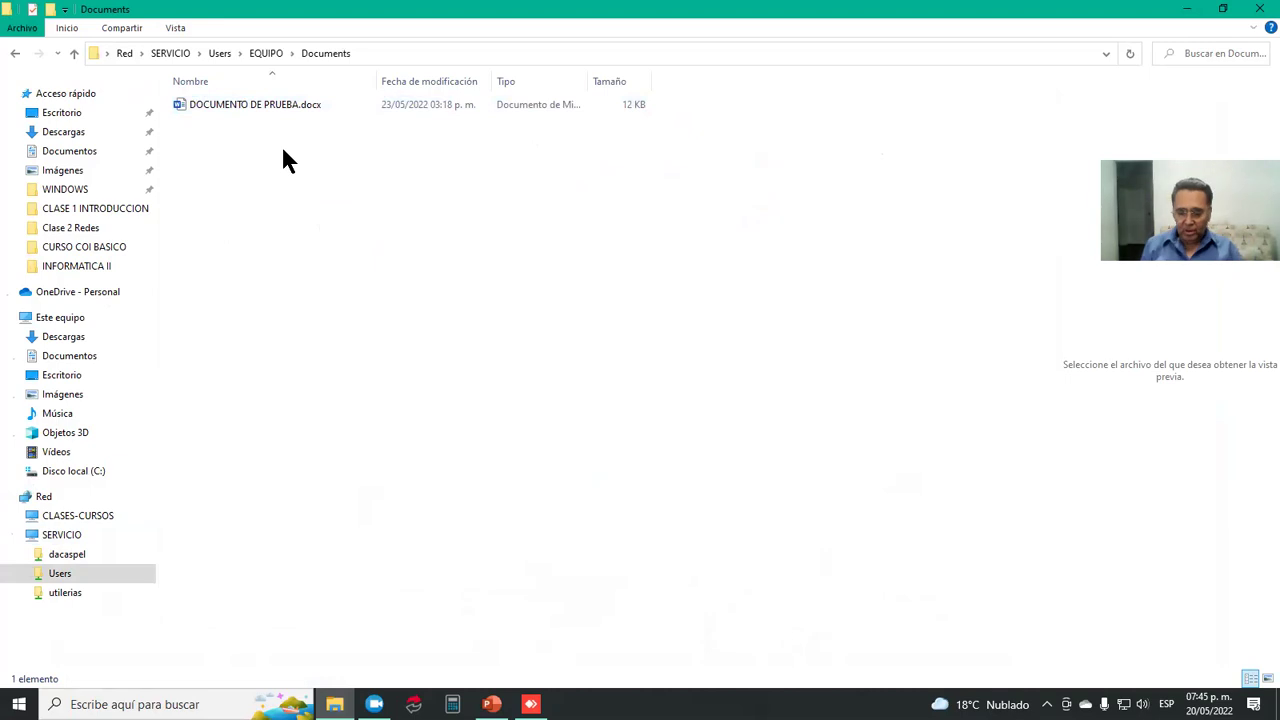
Step: Go back up to SERVICIO's shared folders and retrace the path Users > EQUIPO > Documents
click(75, 54)
click(74, 53)
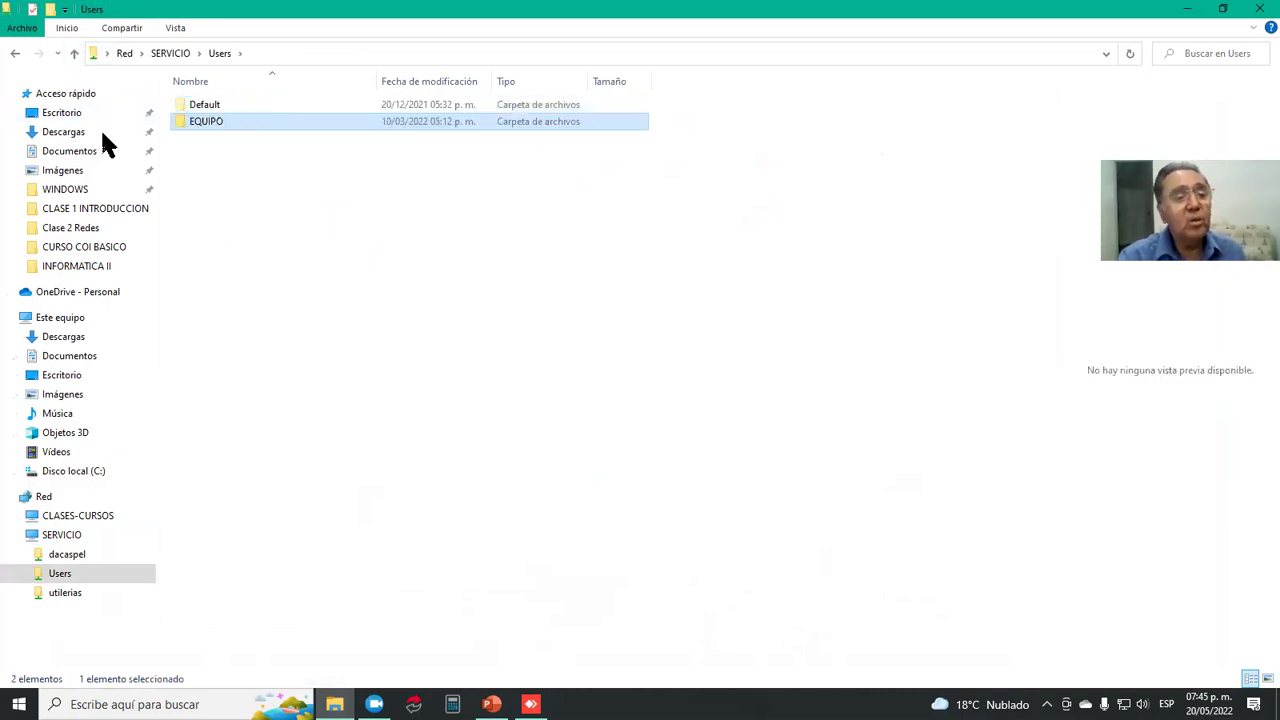
click(71, 51)
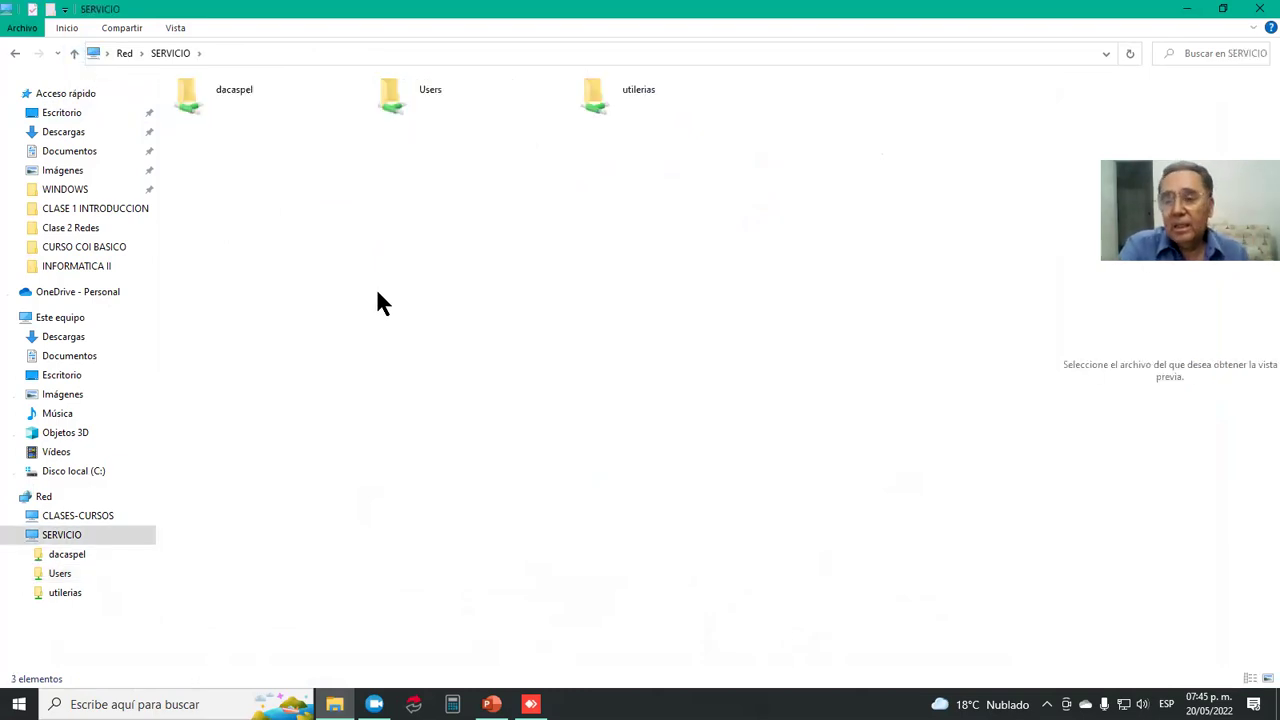
double_click(405, 97)
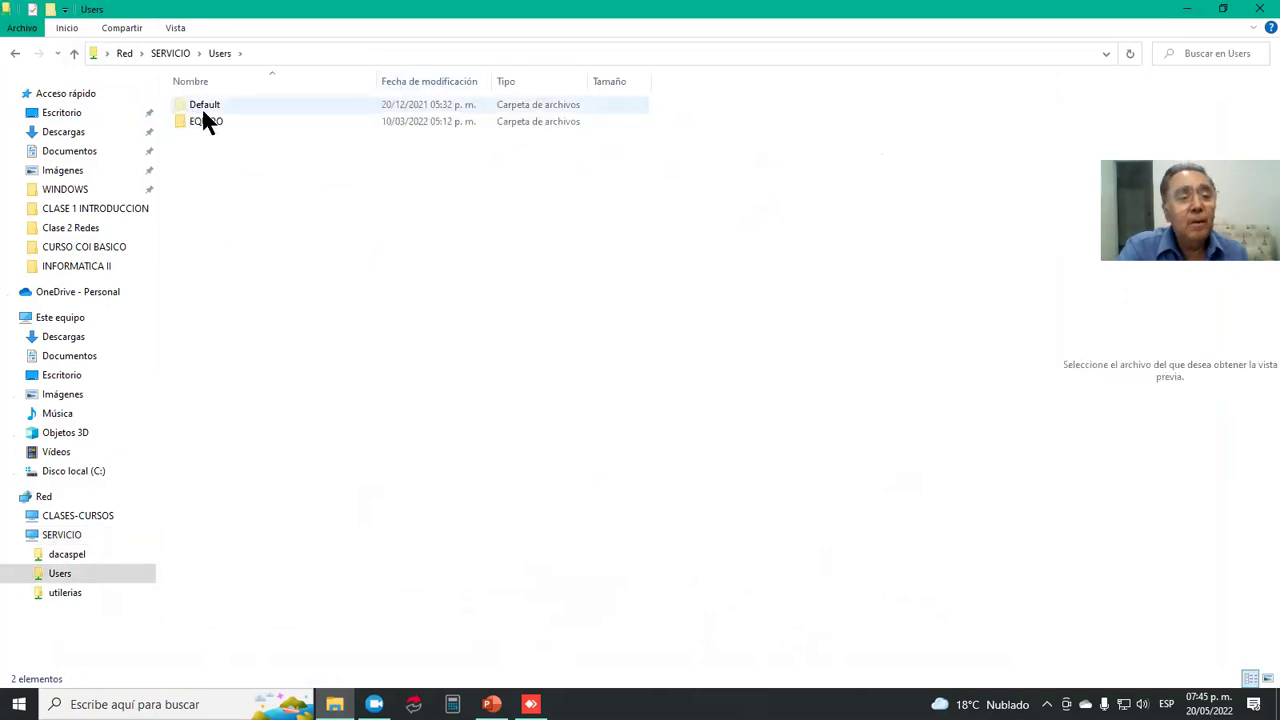
double_click(217, 115)
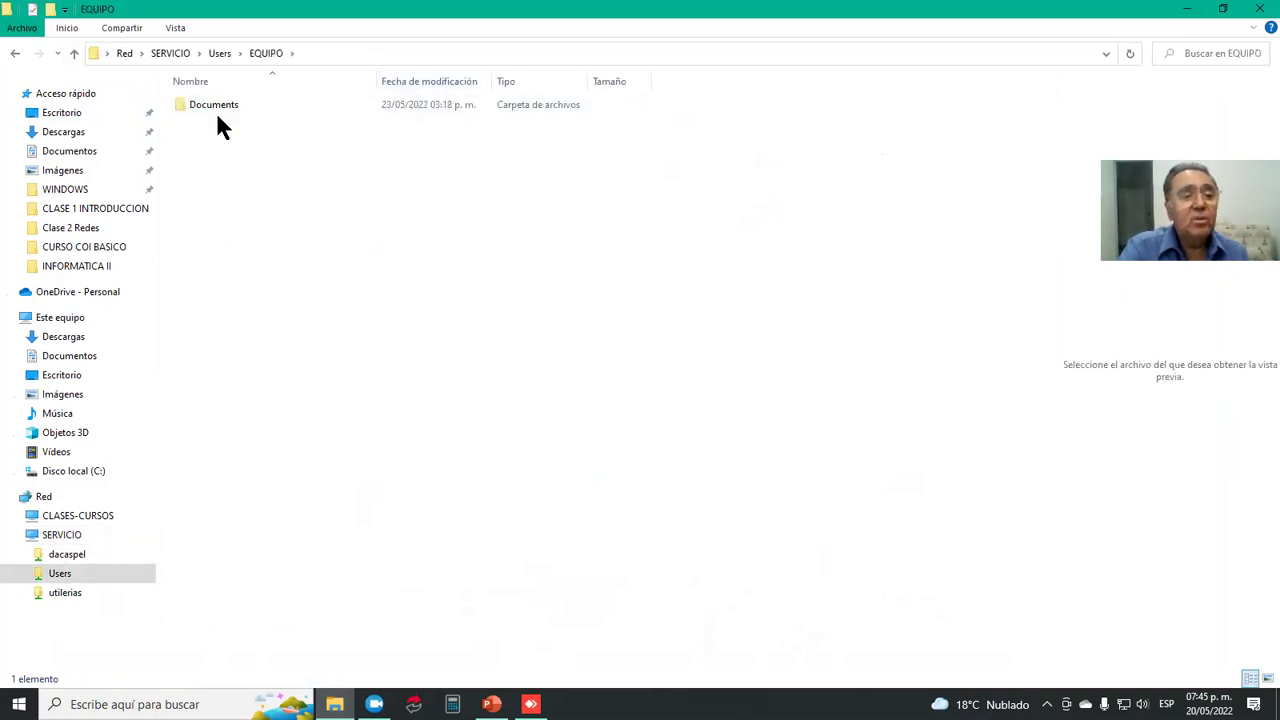
double_click(226, 110)
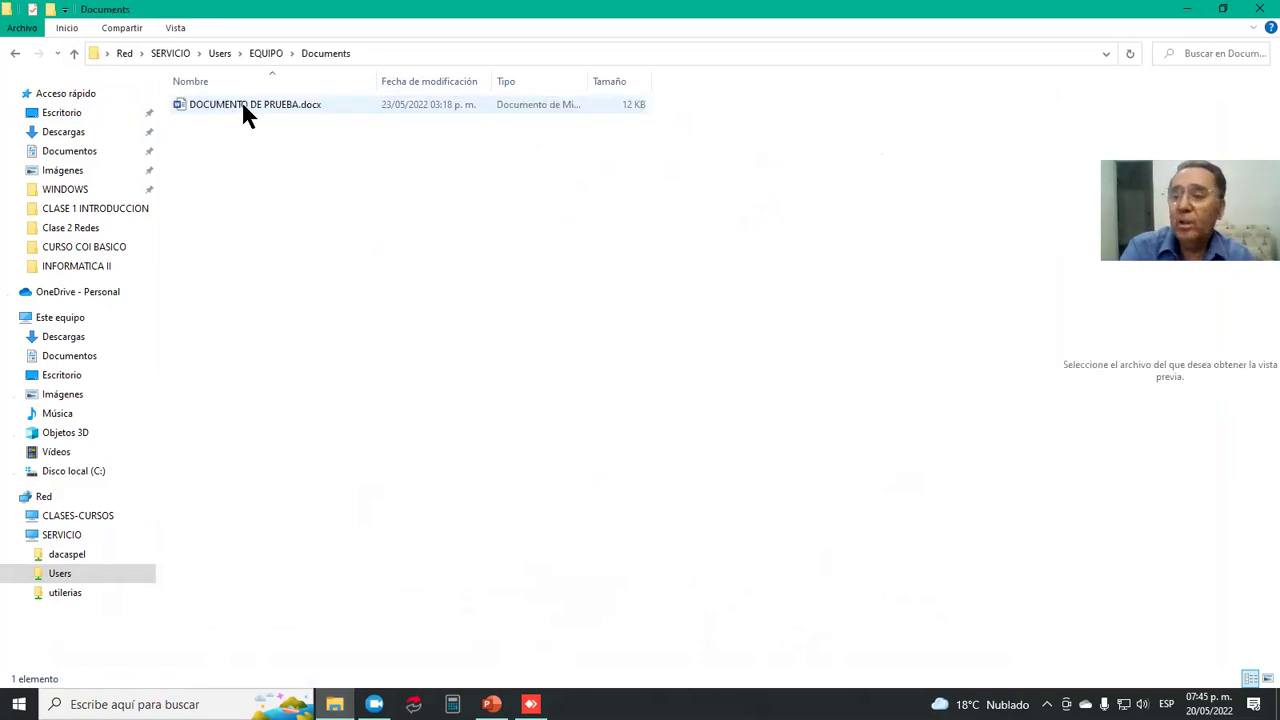
Step: Preview the contents of the shared DOCUMENTO DE PRUEBA.docx and widen its preview area
click(256, 105)
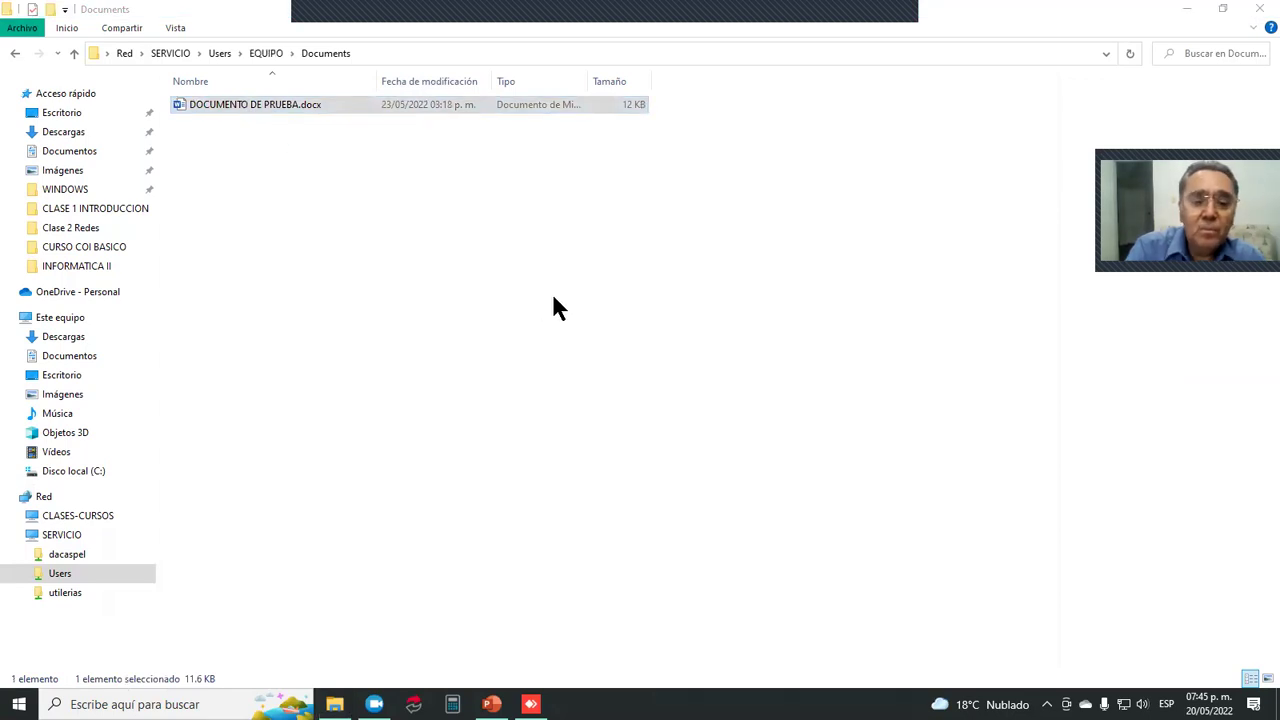
double_click(256, 105)
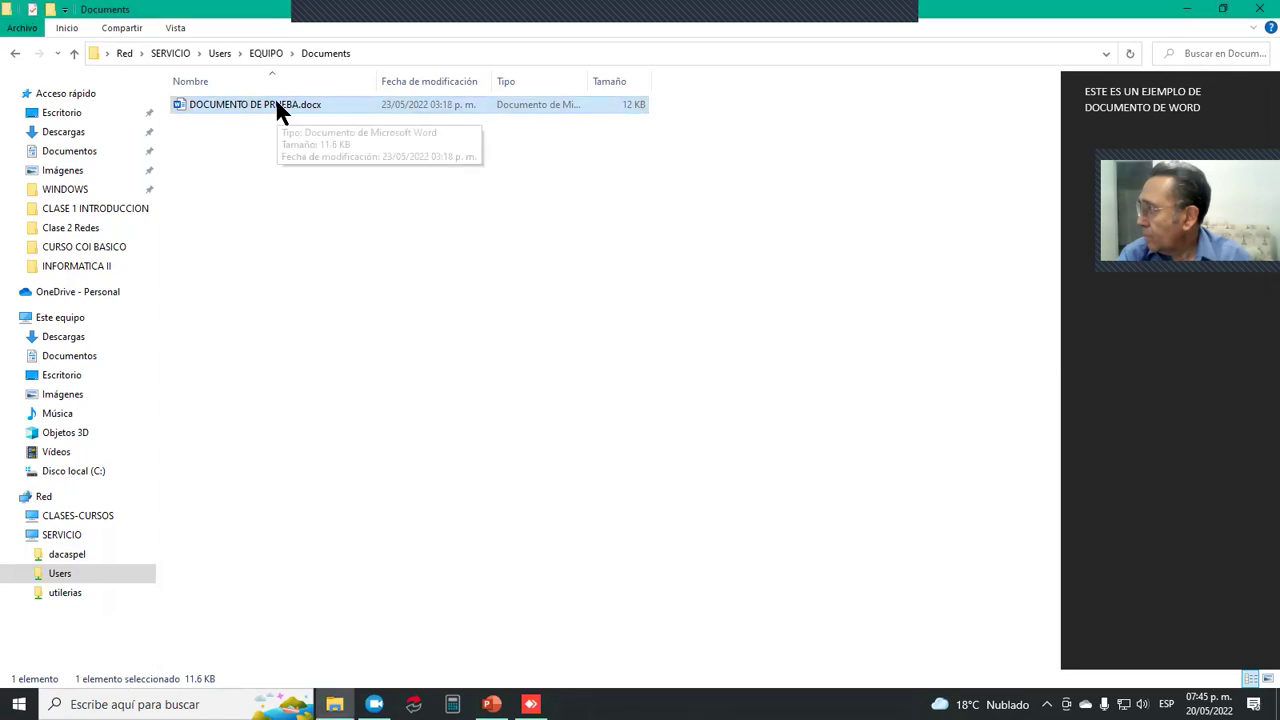
click(824, 184)
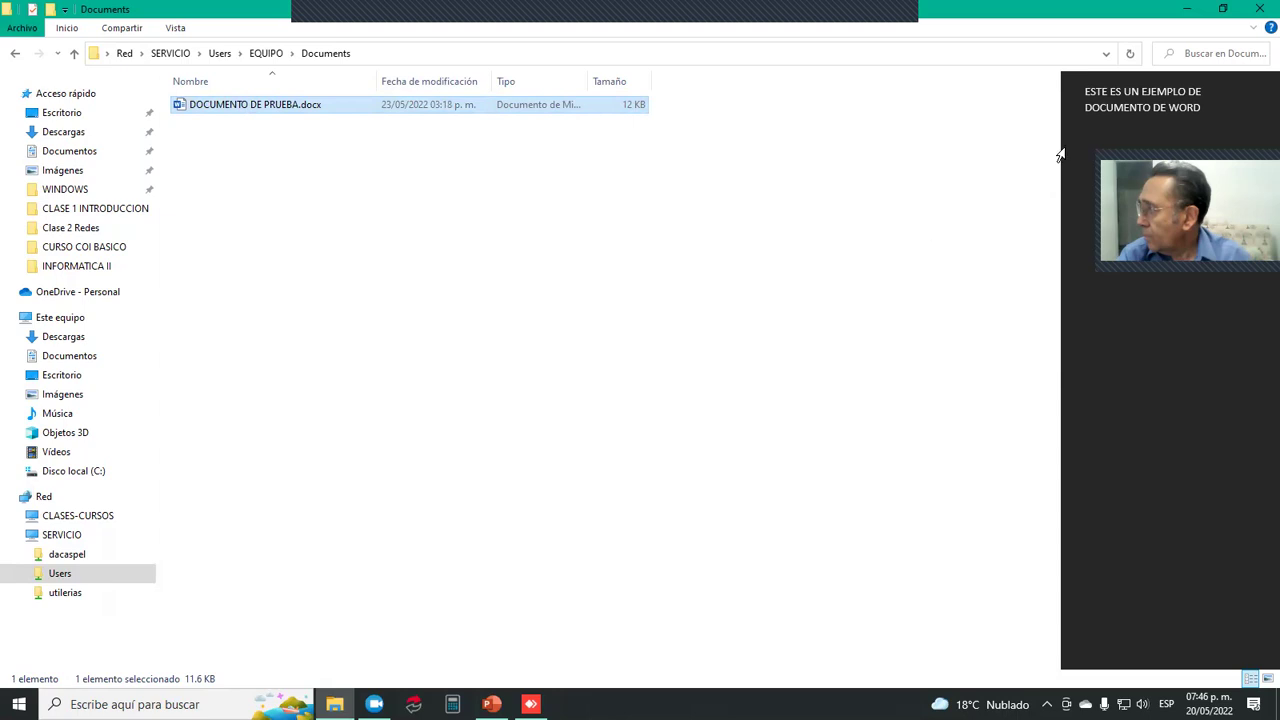
drag(1056, 151, 734, 190)
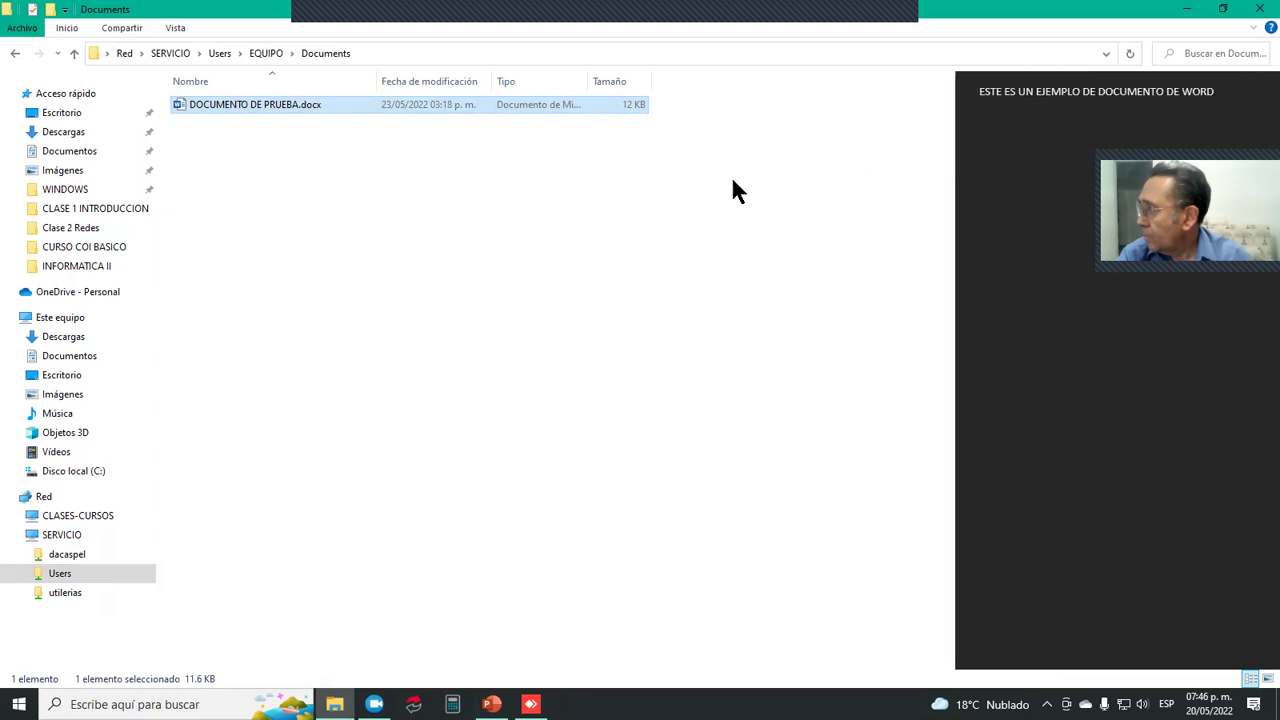
Step: Try to rename DOCUMENTO DE PRUEBA.docx in SERVICIO's shared Documents folder and cancel the operation
click(240, 106)
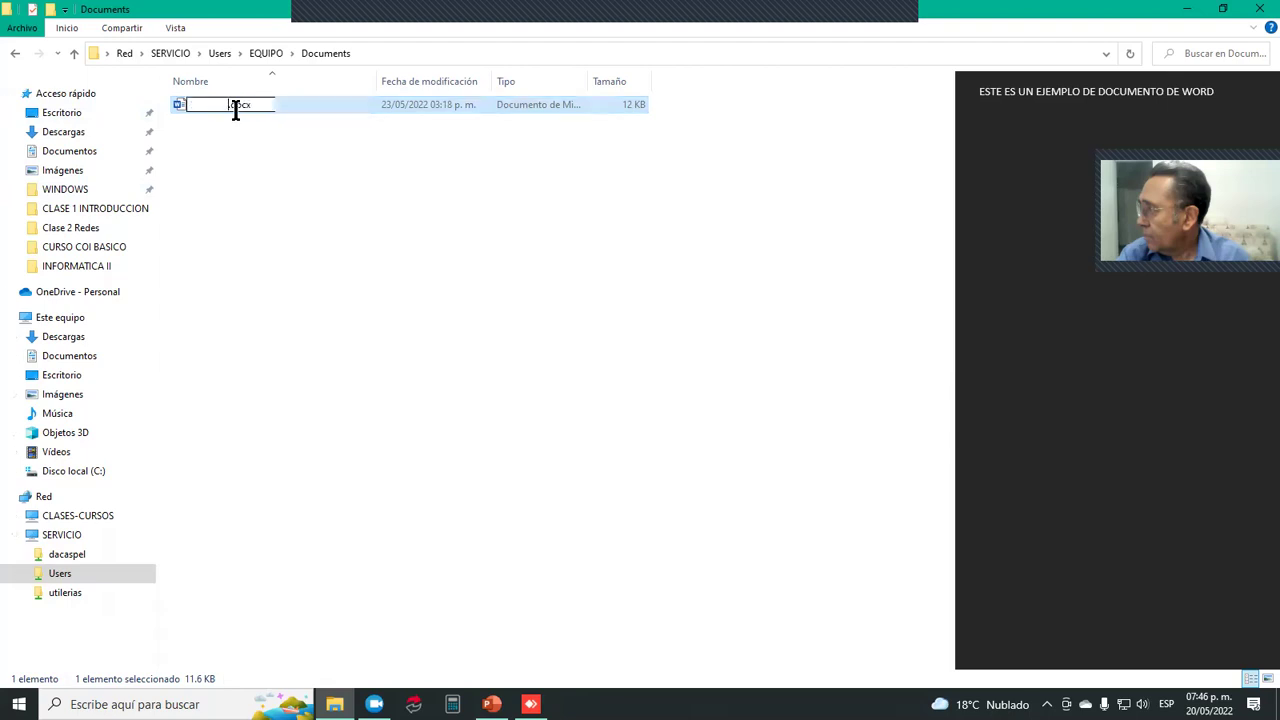
key(Return)
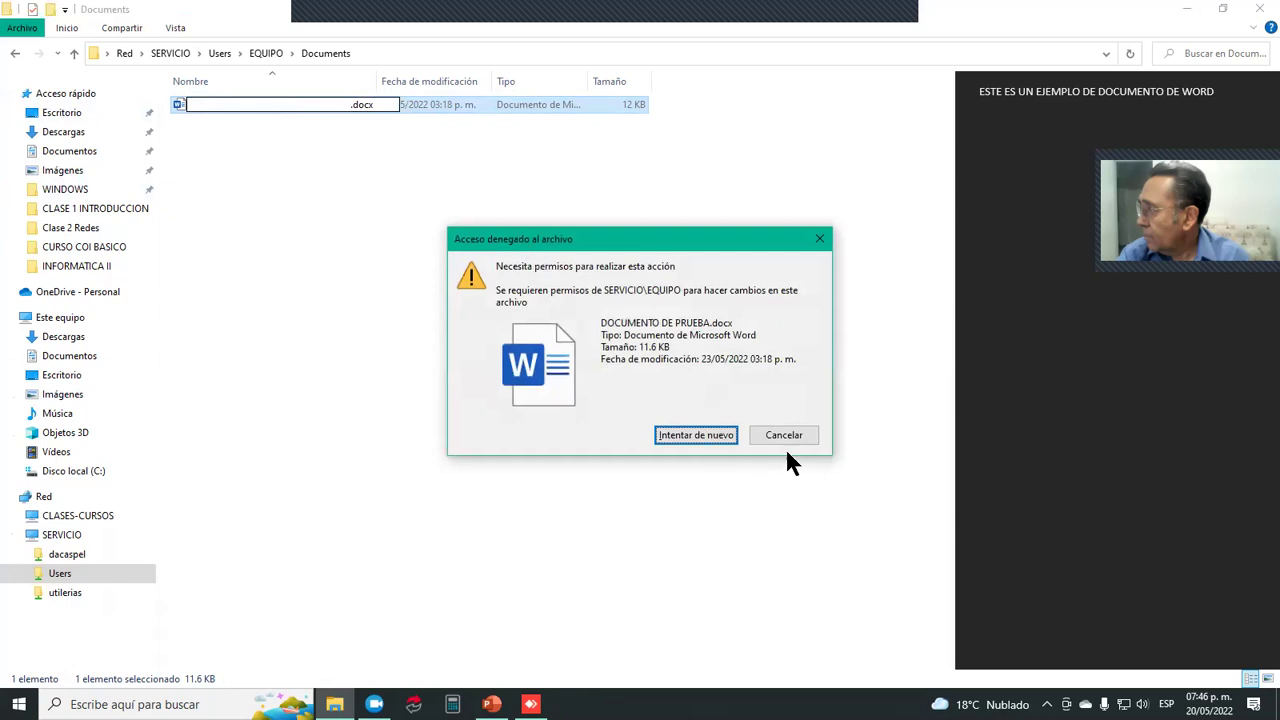
click(787, 438)
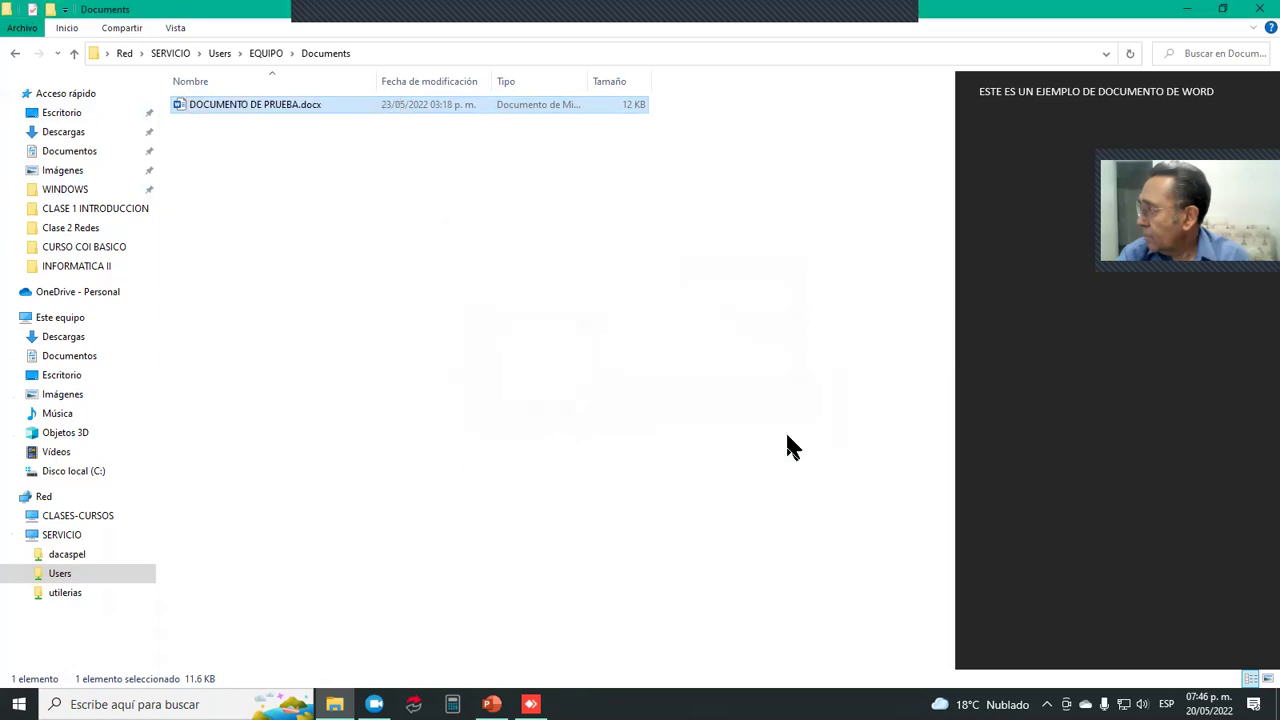
Step: Open the shared DOCUMENTO DE PRUEBA.docx in Word, dismiss the activation notice, and close the document and the Documents folder window
double_click(180, 110)
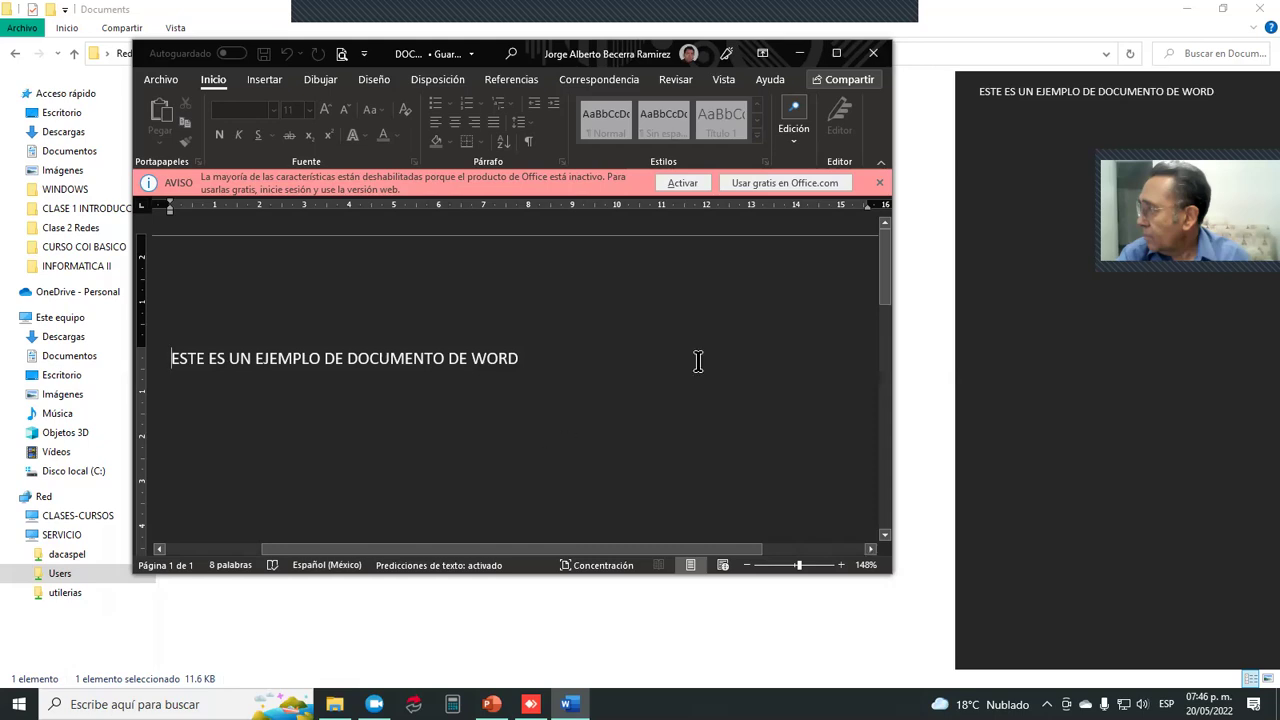
click(879, 183)
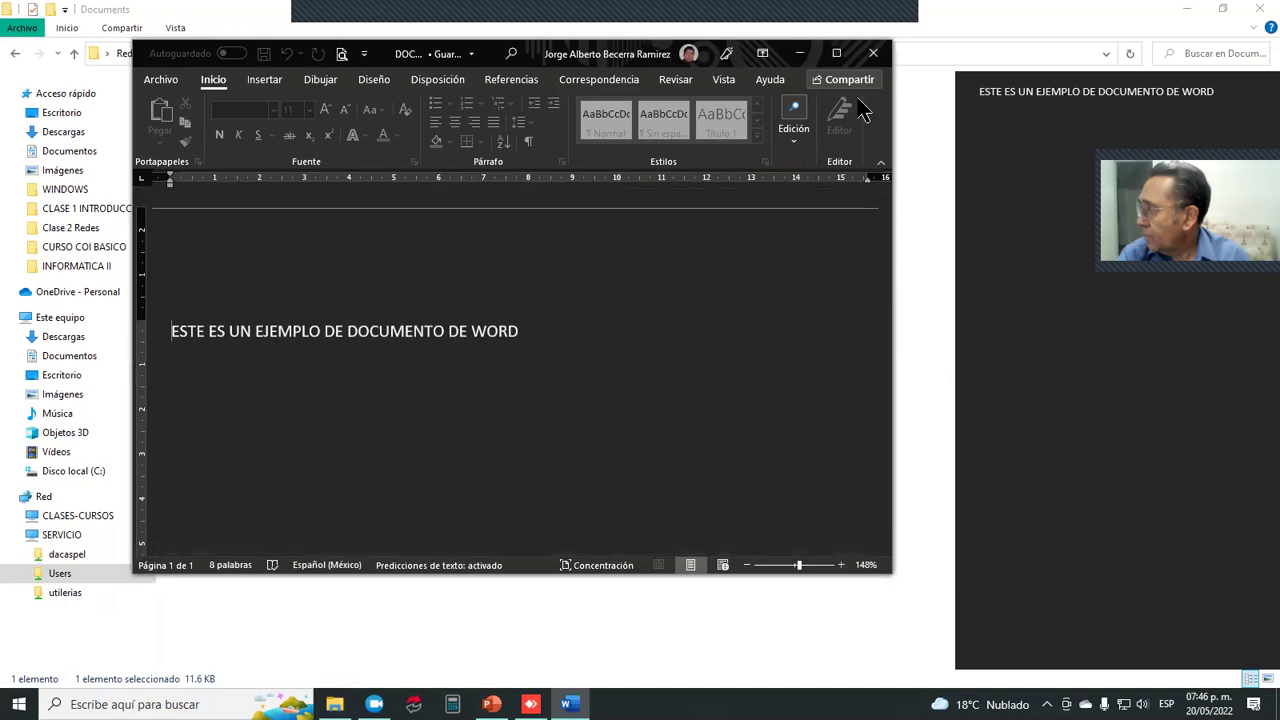
click(872, 54)
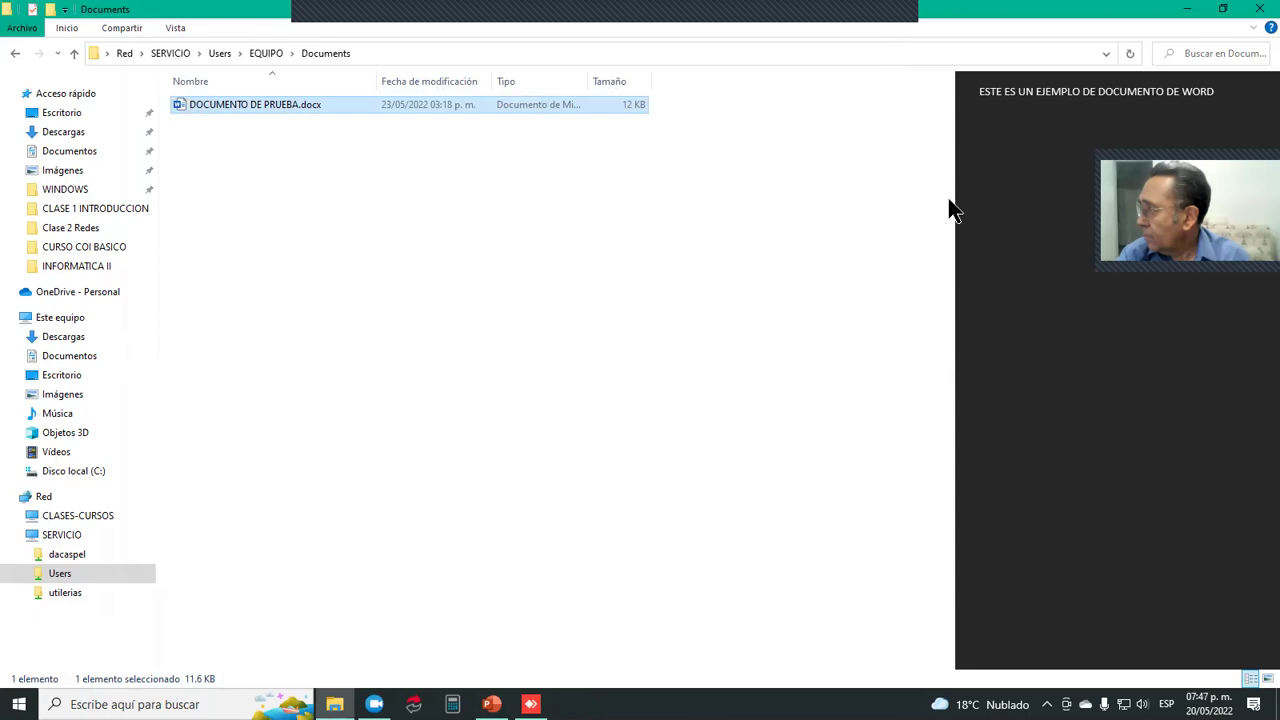
click(1260, 9)
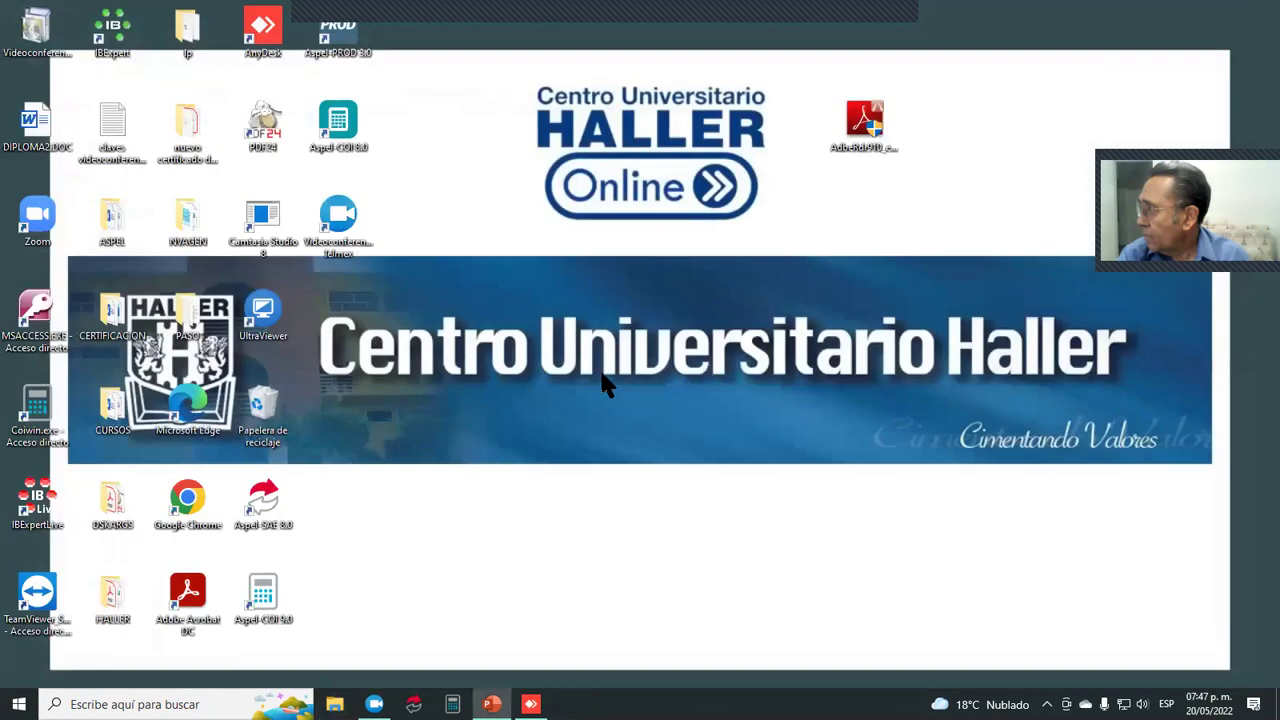
mouse_move(707, 20)
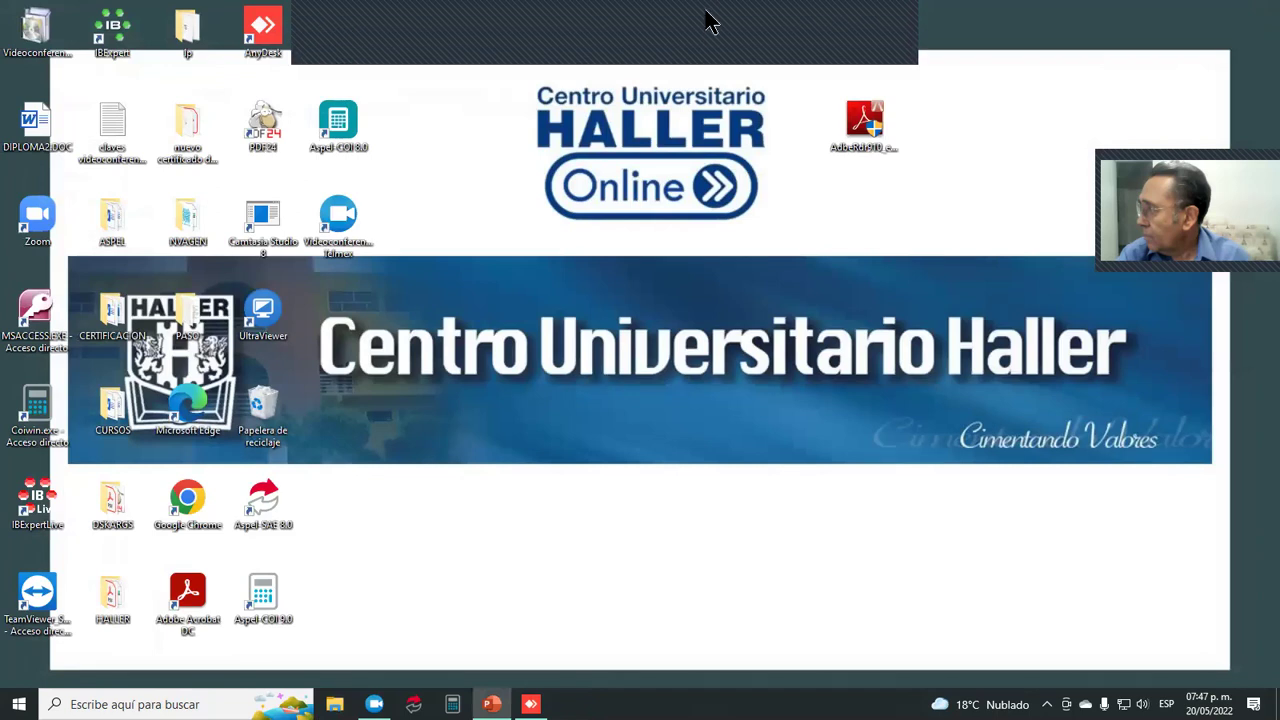
click(707, 20)
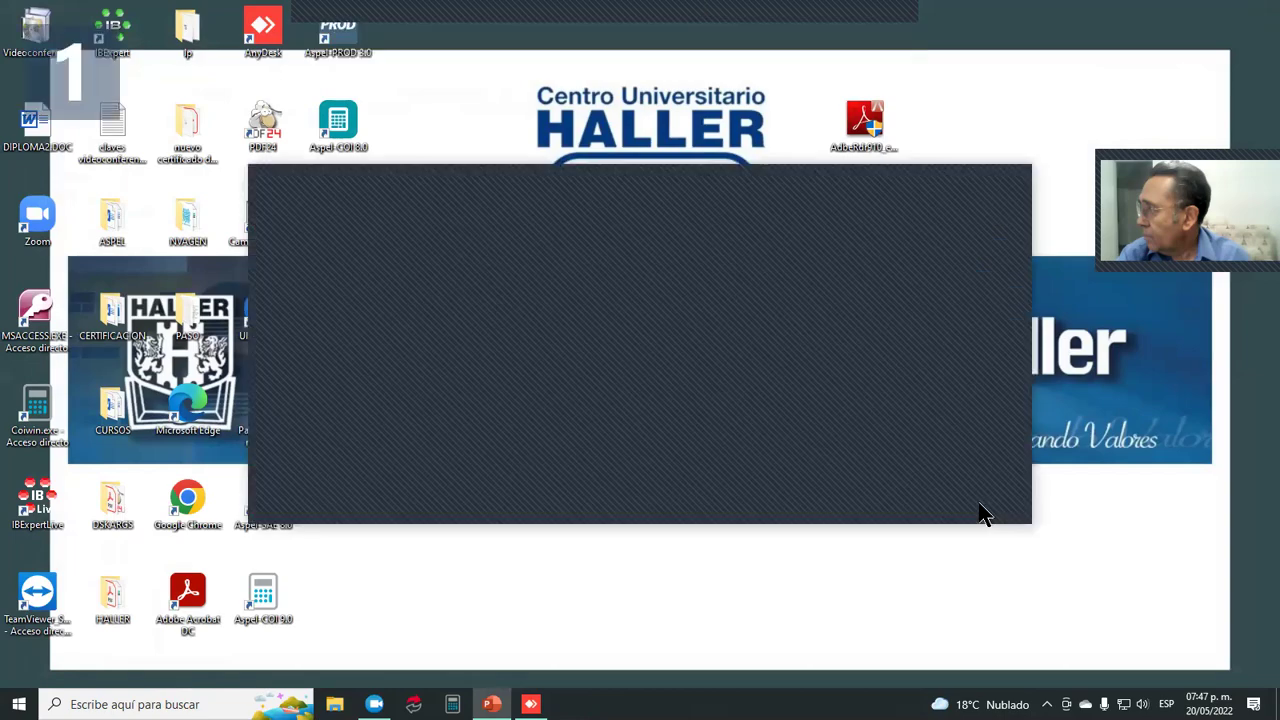
click(980, 514)
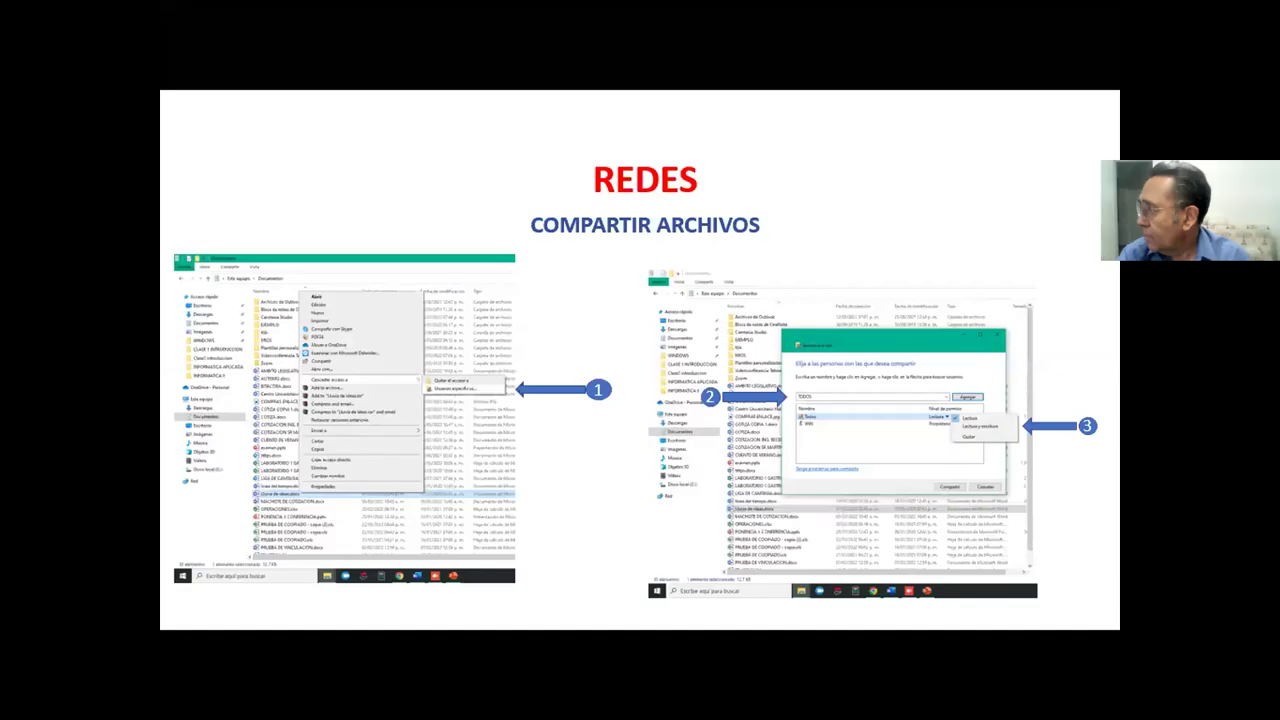
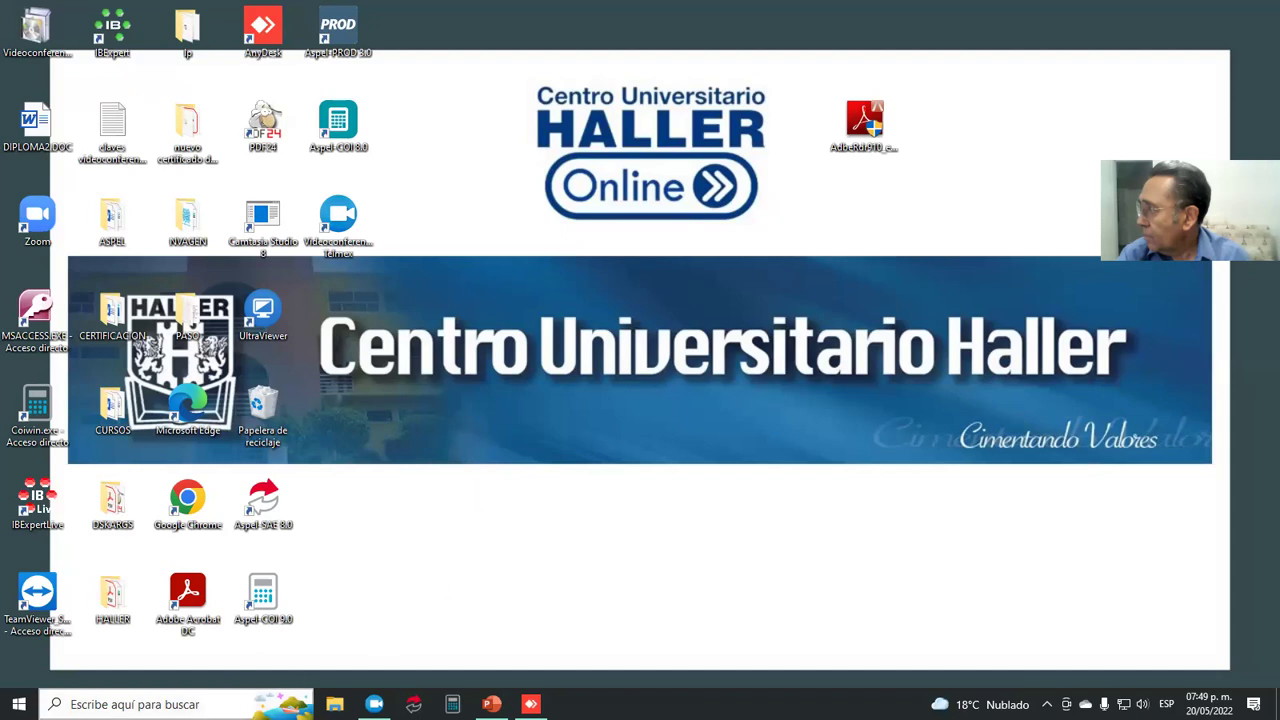
Step: Search Windows for "PANEL DE", launch Panel de control and open Dispositivos e impresoras
click(150, 704)
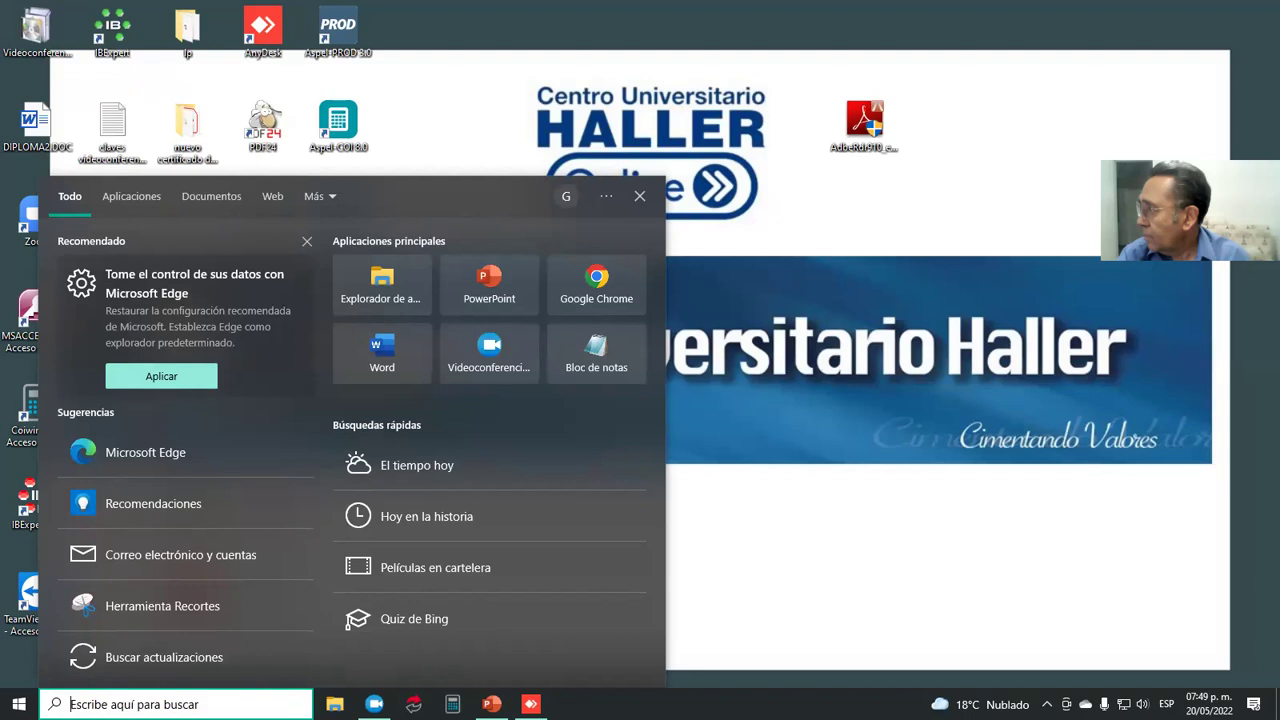
click(852, 412)
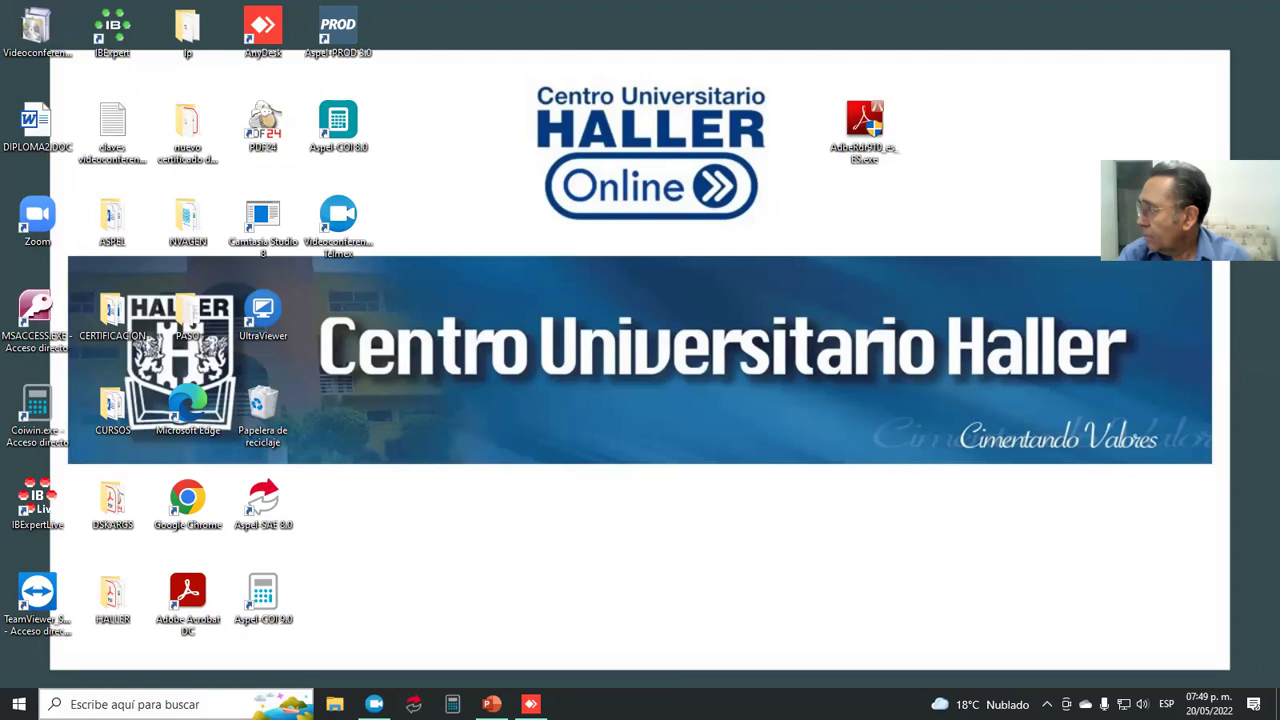
click(120, 704)
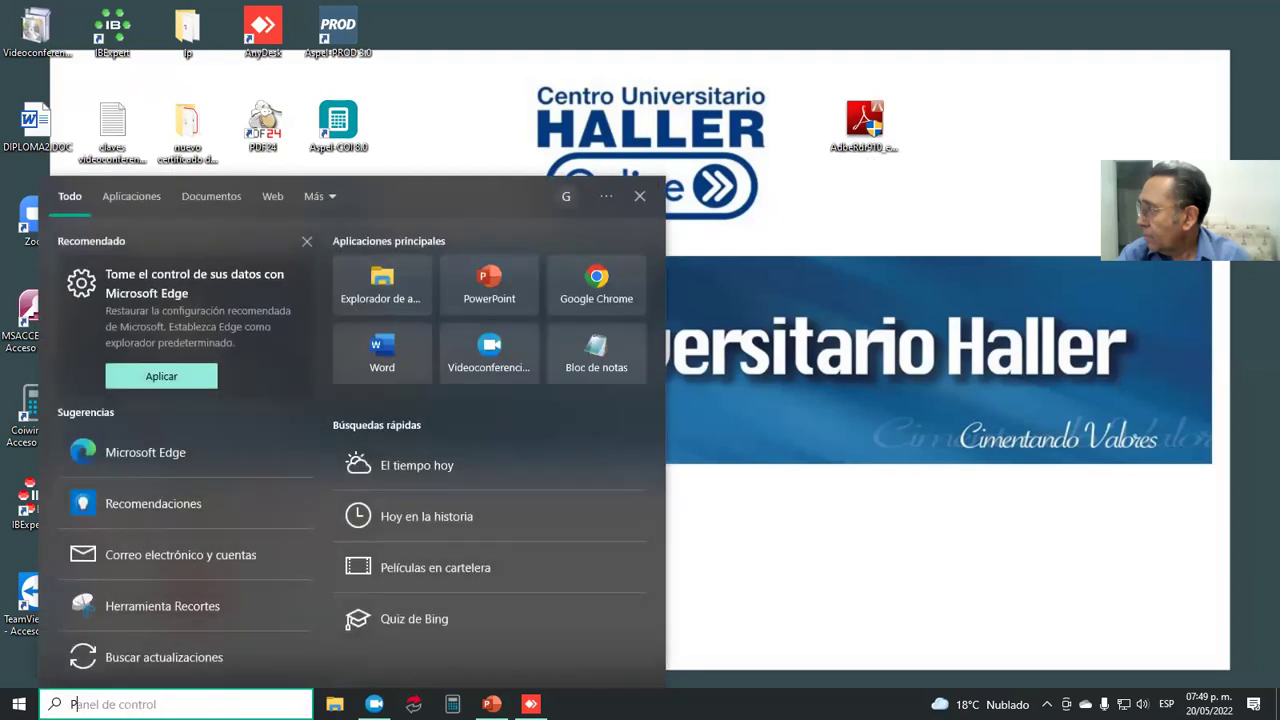
text(PA)
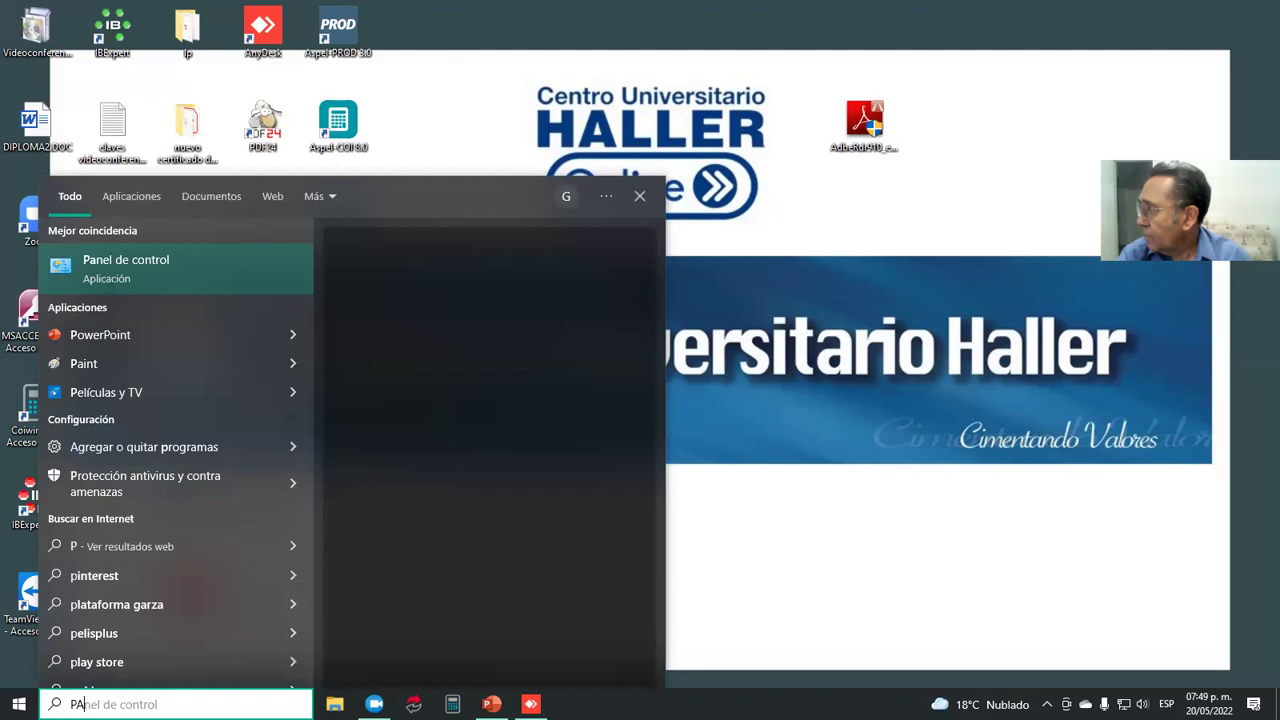
text(NEL DE)
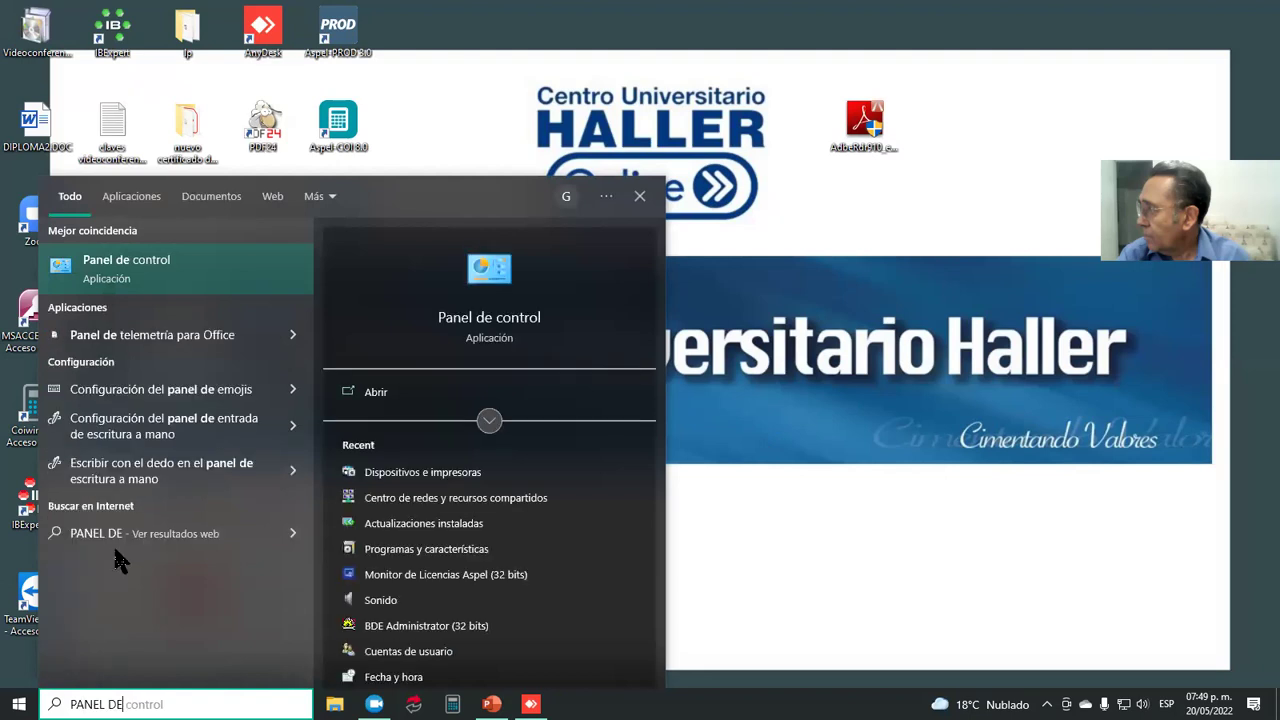
click(490, 318)
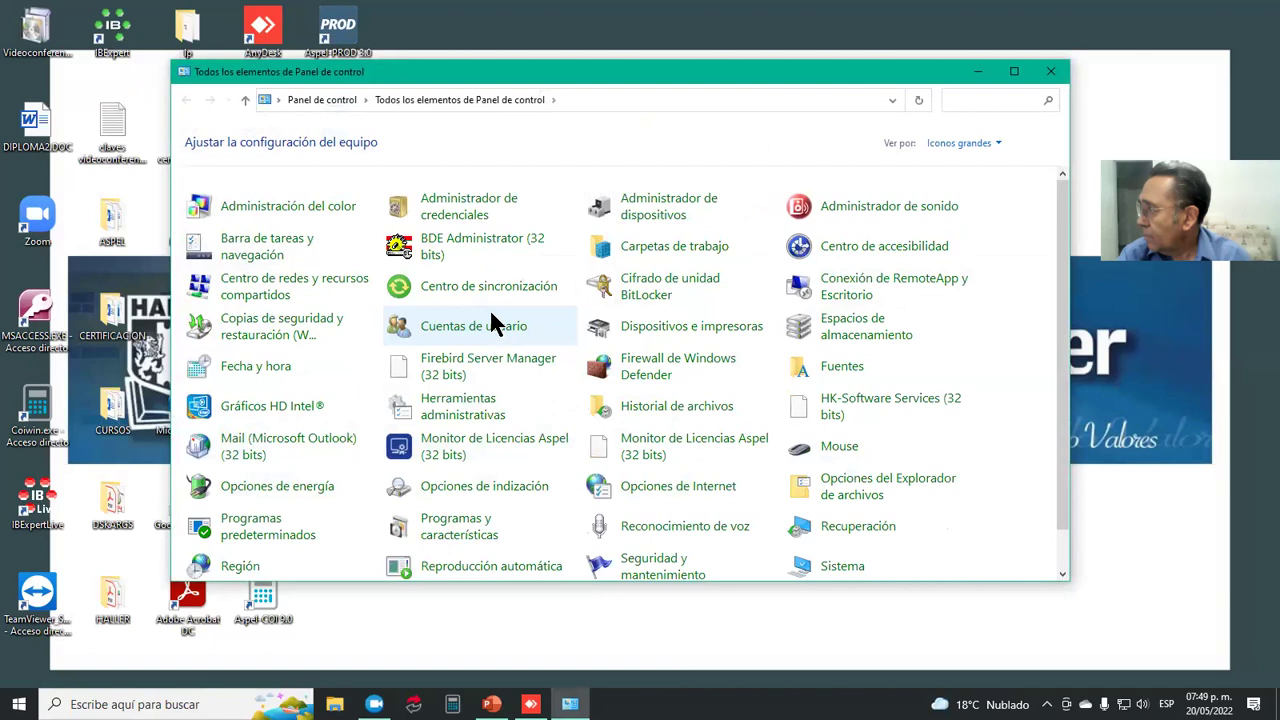
click(670, 328)
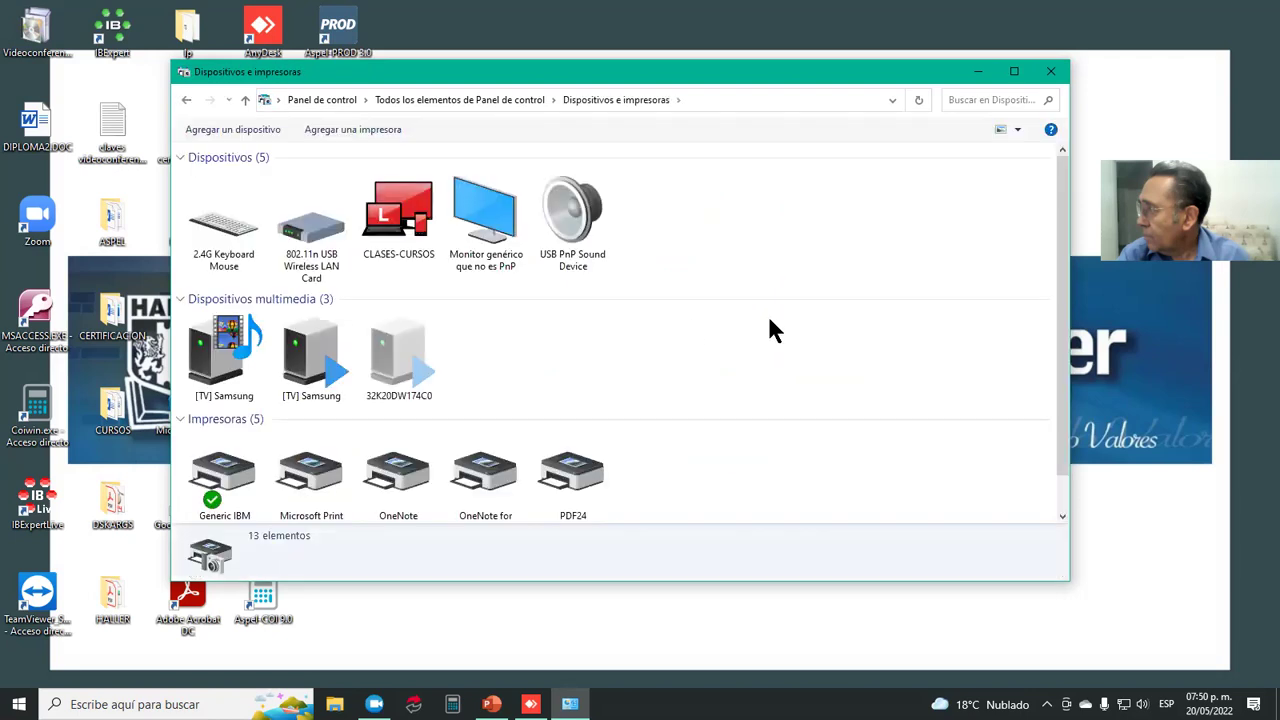
Step: Review the details of each installed printer, from Generic IBM Graphics 9pin through PDF24
scroll(1068, 310, down, 1)
scroll(1068, 330, down, 1)
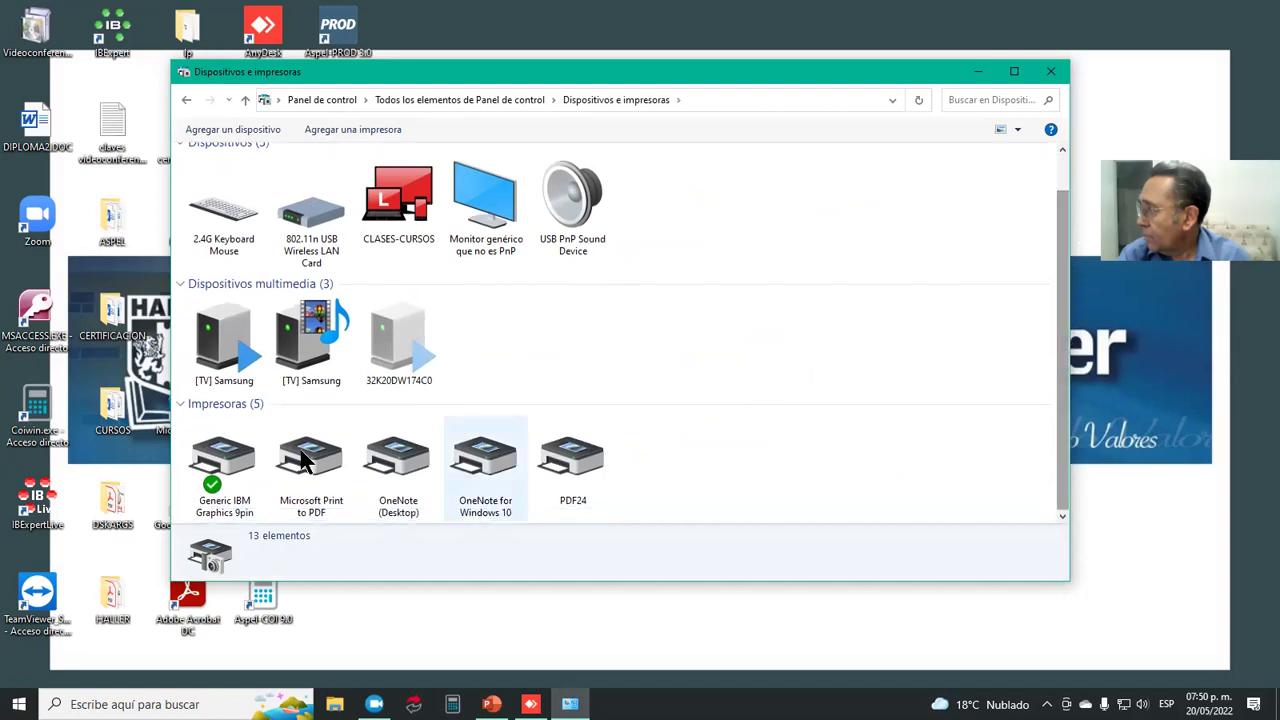
click(215, 468)
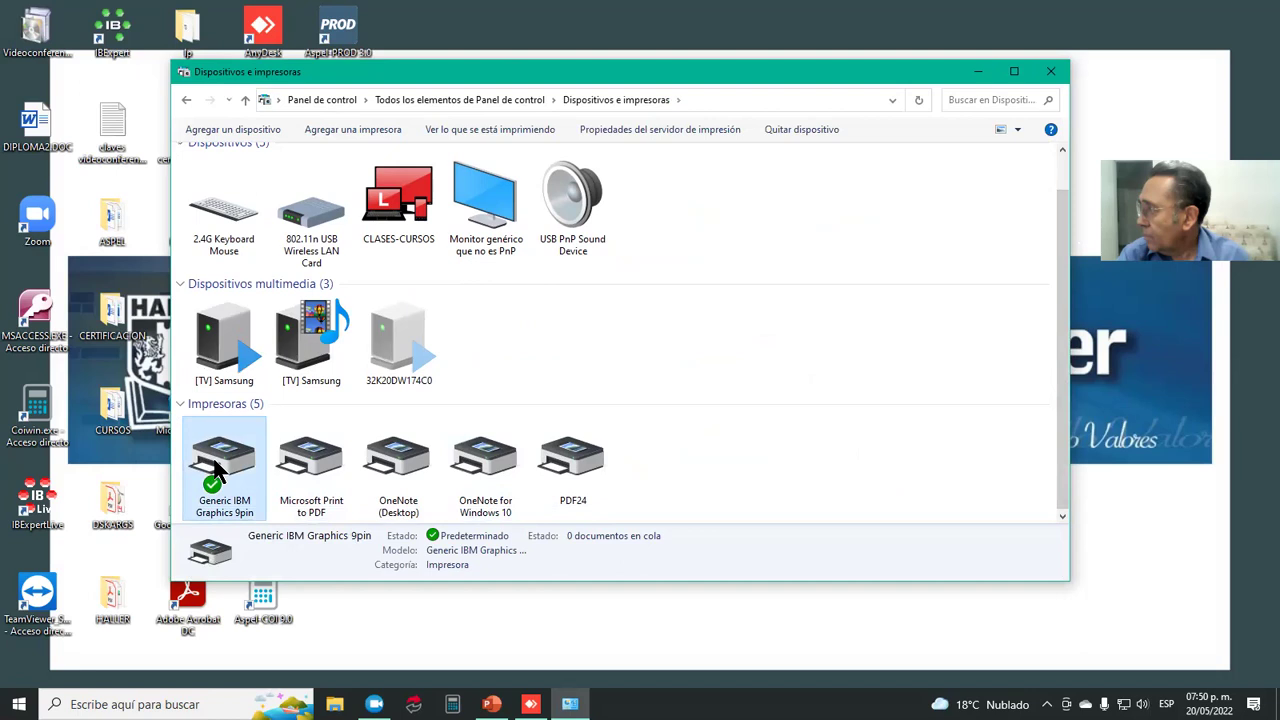
click(300, 467)
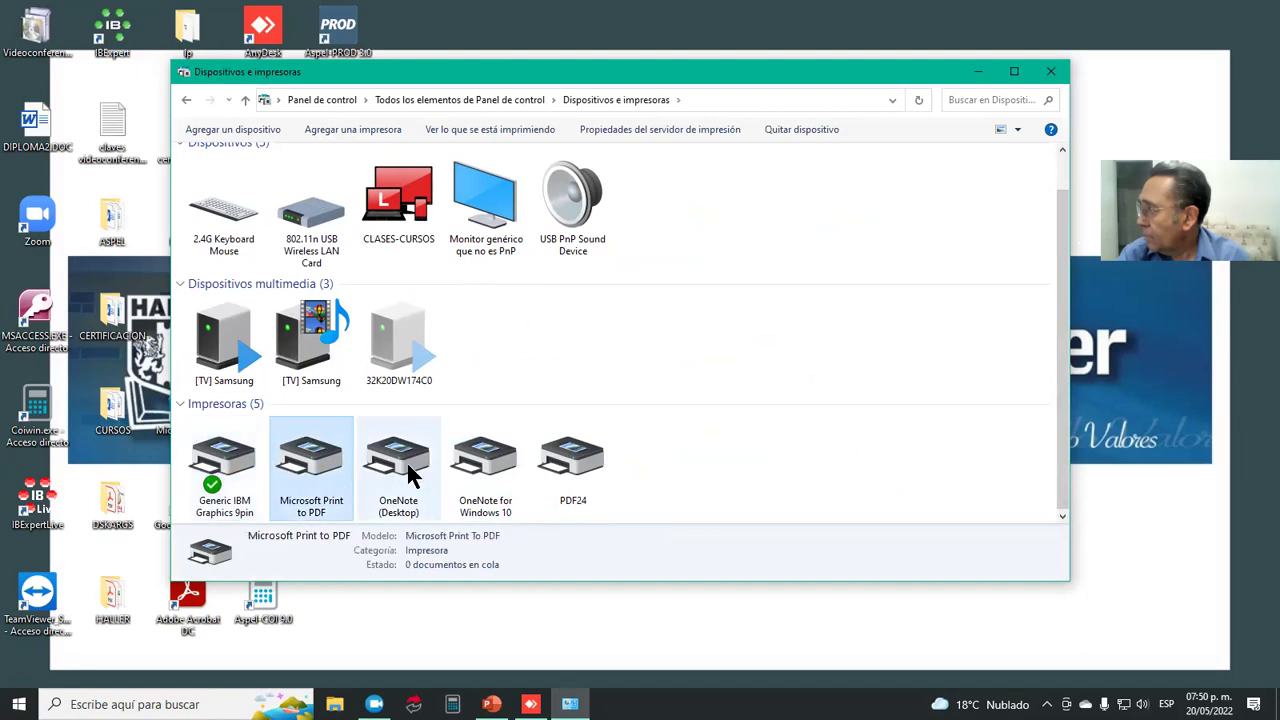
click(410, 467)
click(505, 474)
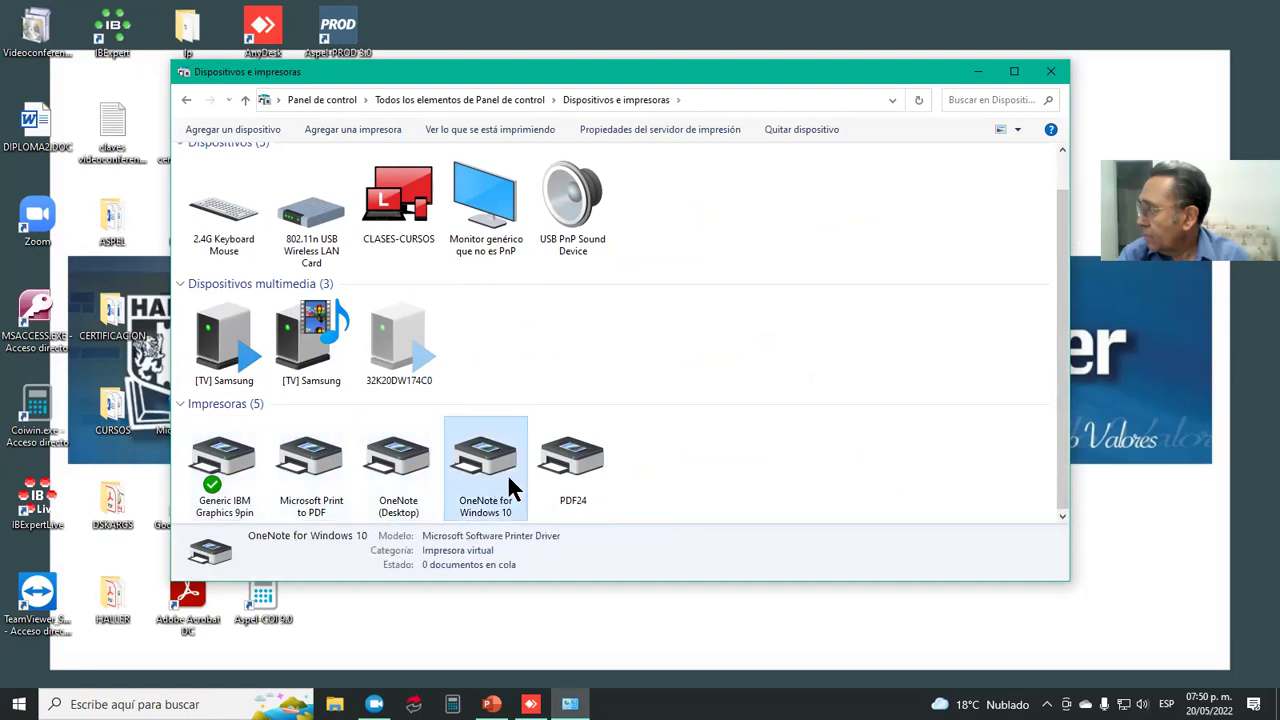
click(589, 466)
Step: Share the Generic IBM Graphics 9pin printer on the network through its printer properties, keeping its name as the share name
click(226, 474)
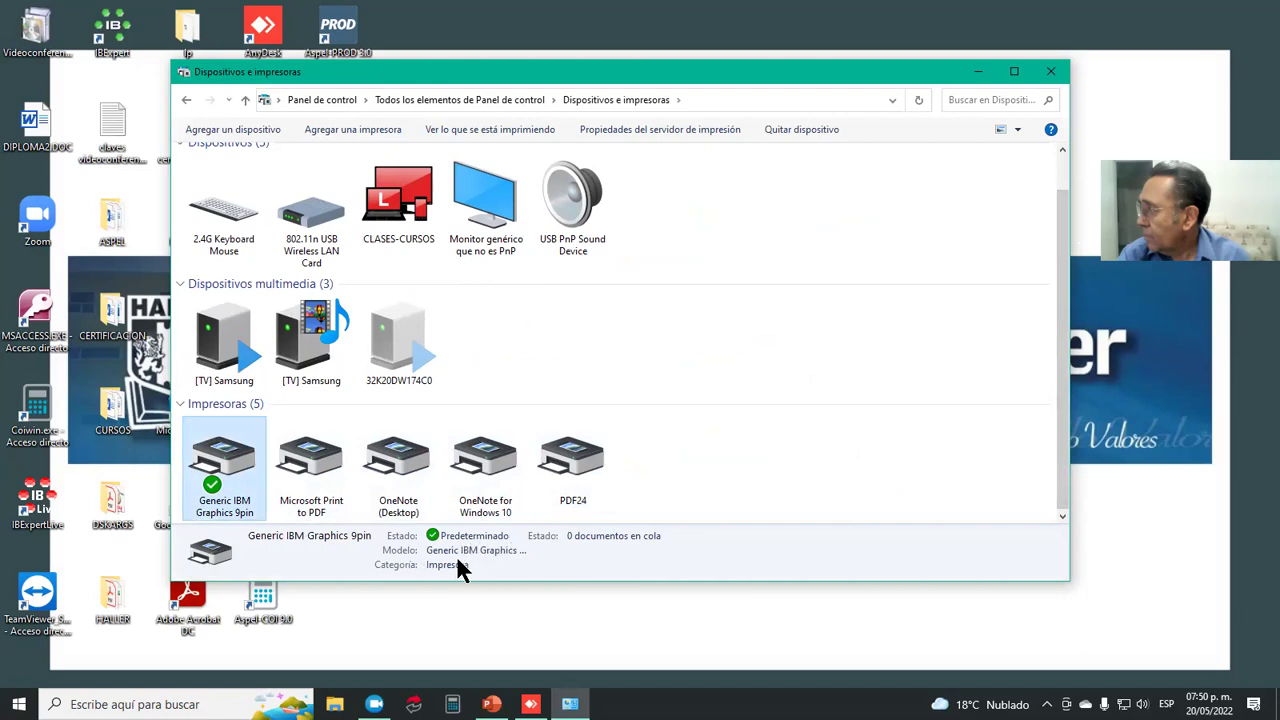
right_click(238, 465)
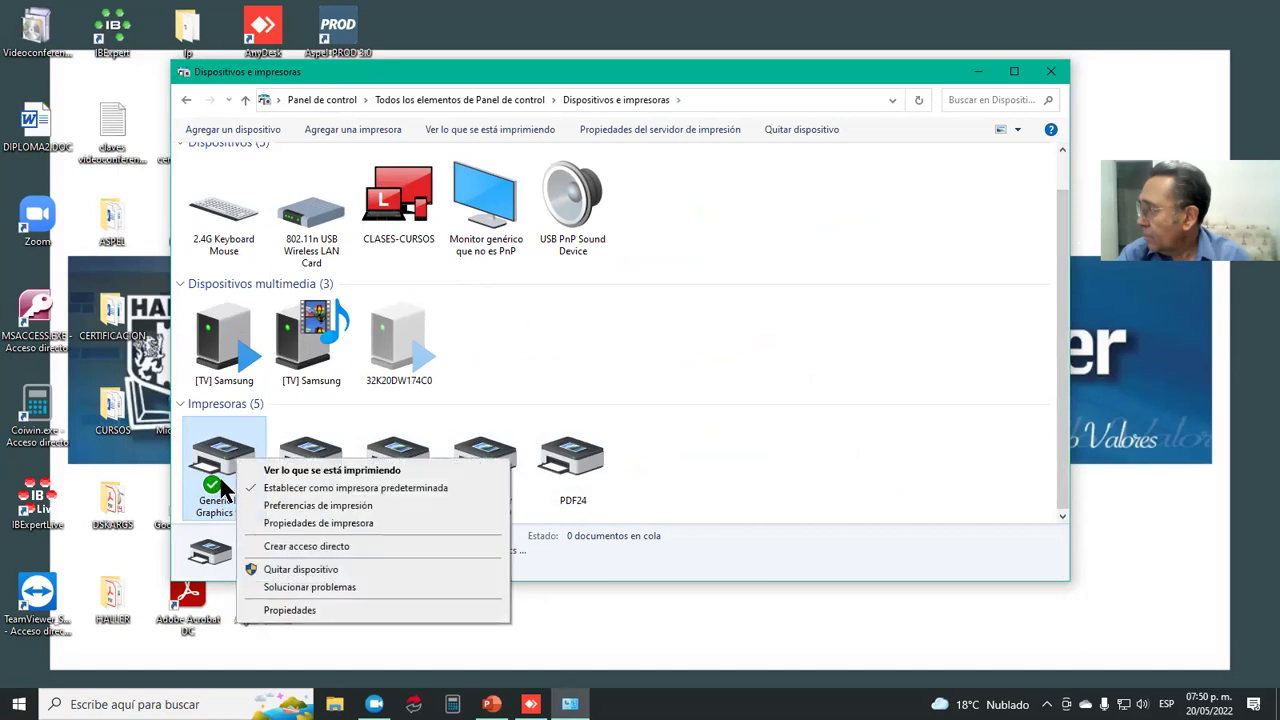
click(355, 522)
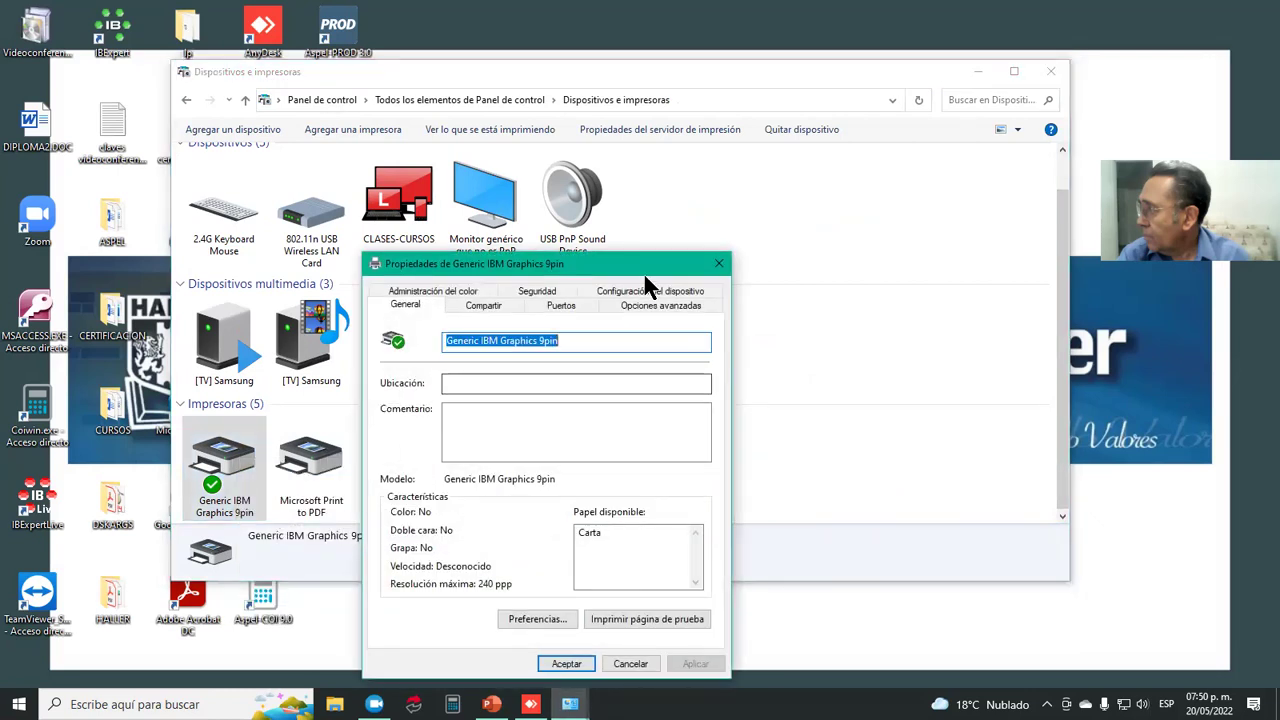
drag(645, 268, 659, 151)
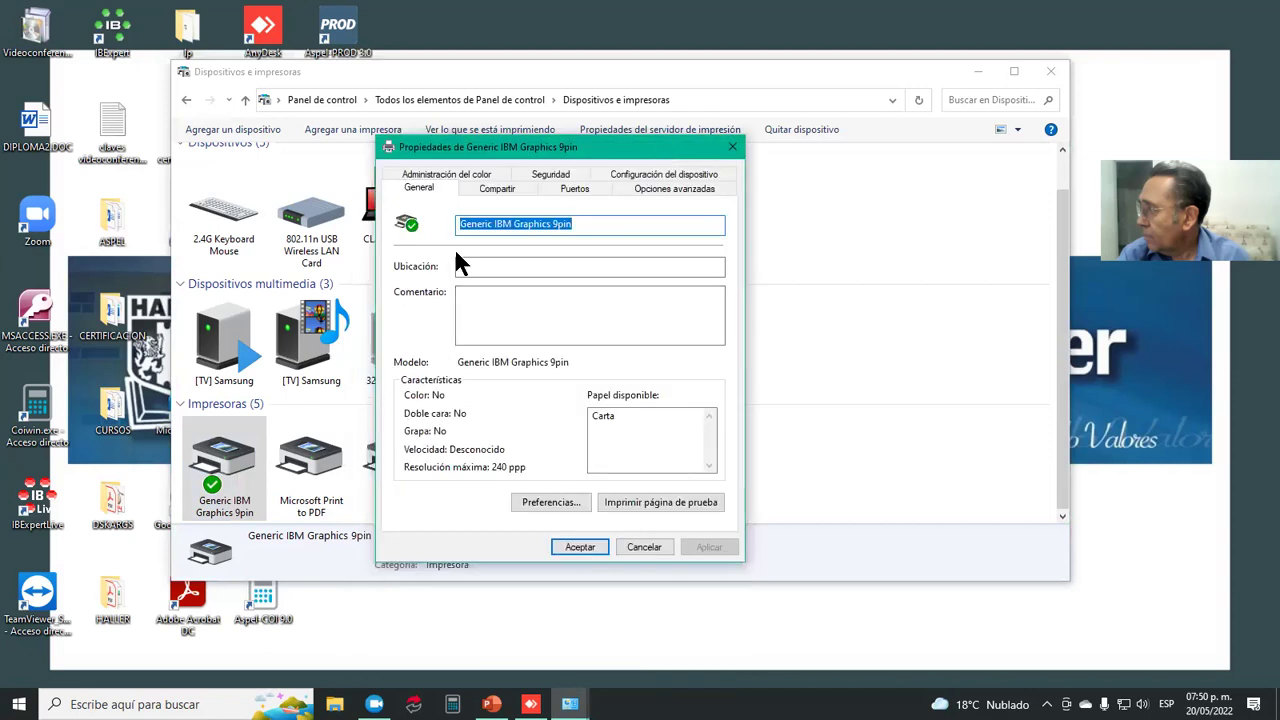
click(509, 187)
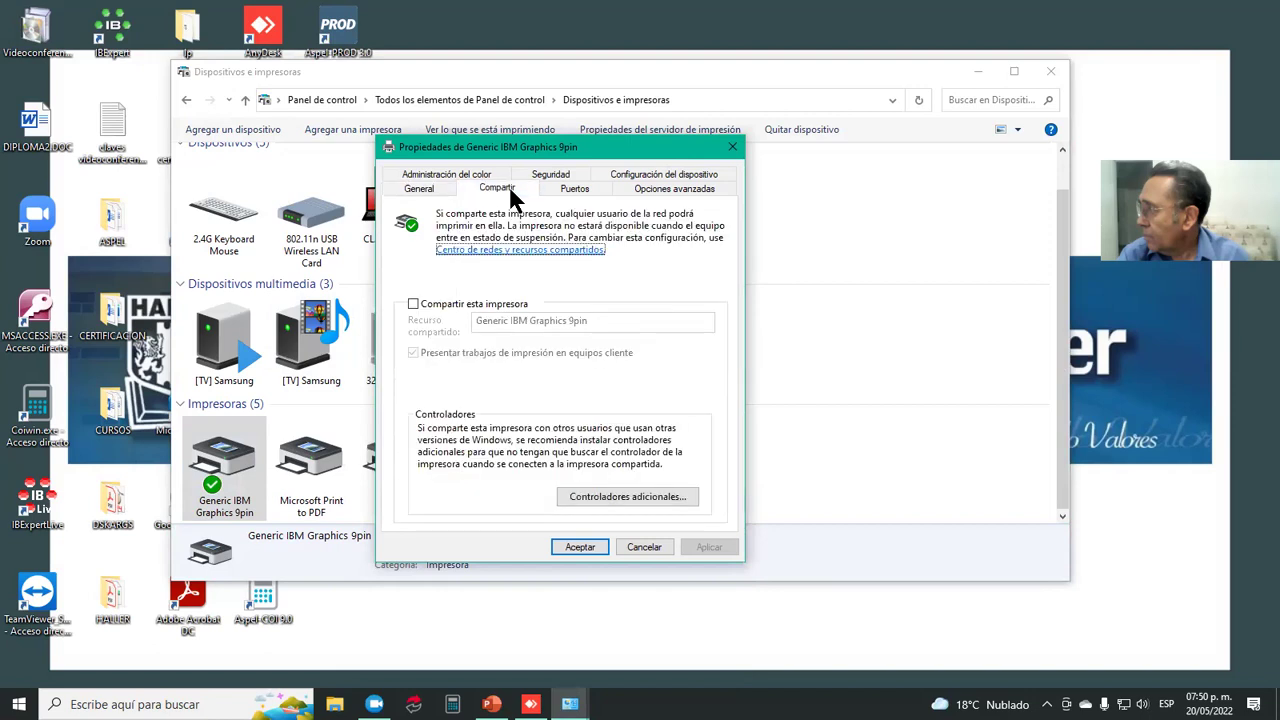
click(414, 305)
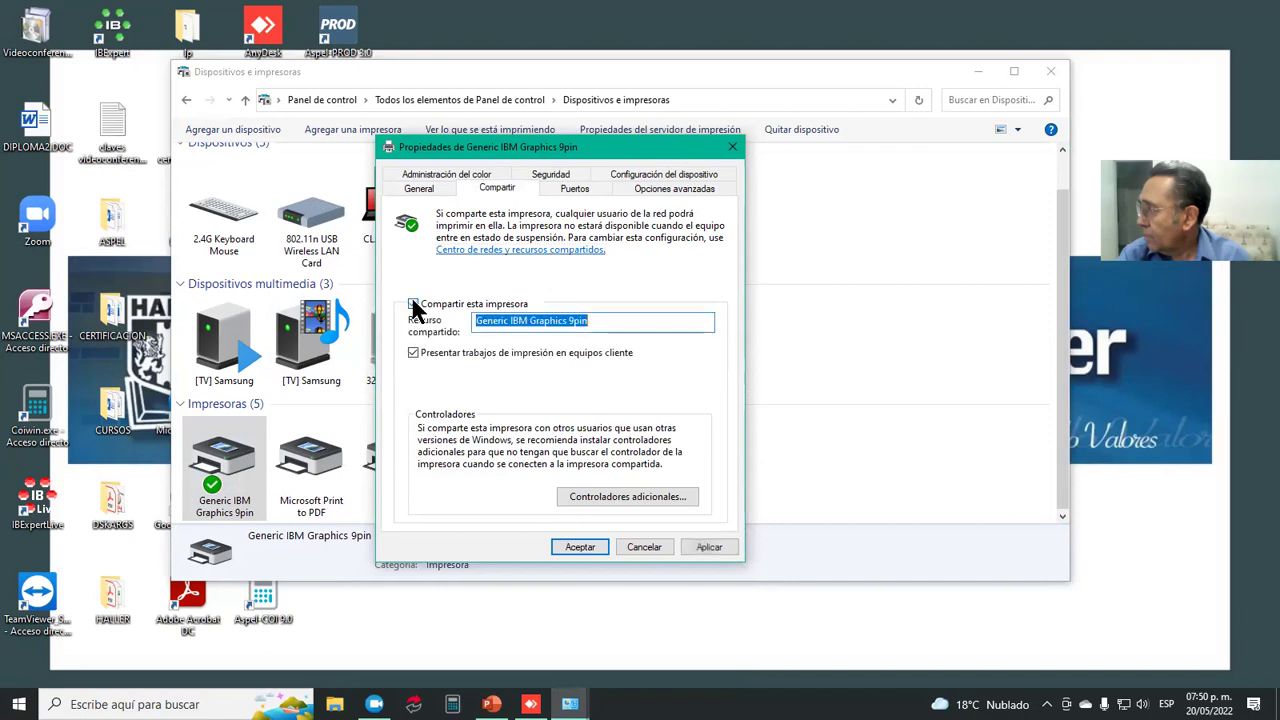
click(572, 546)
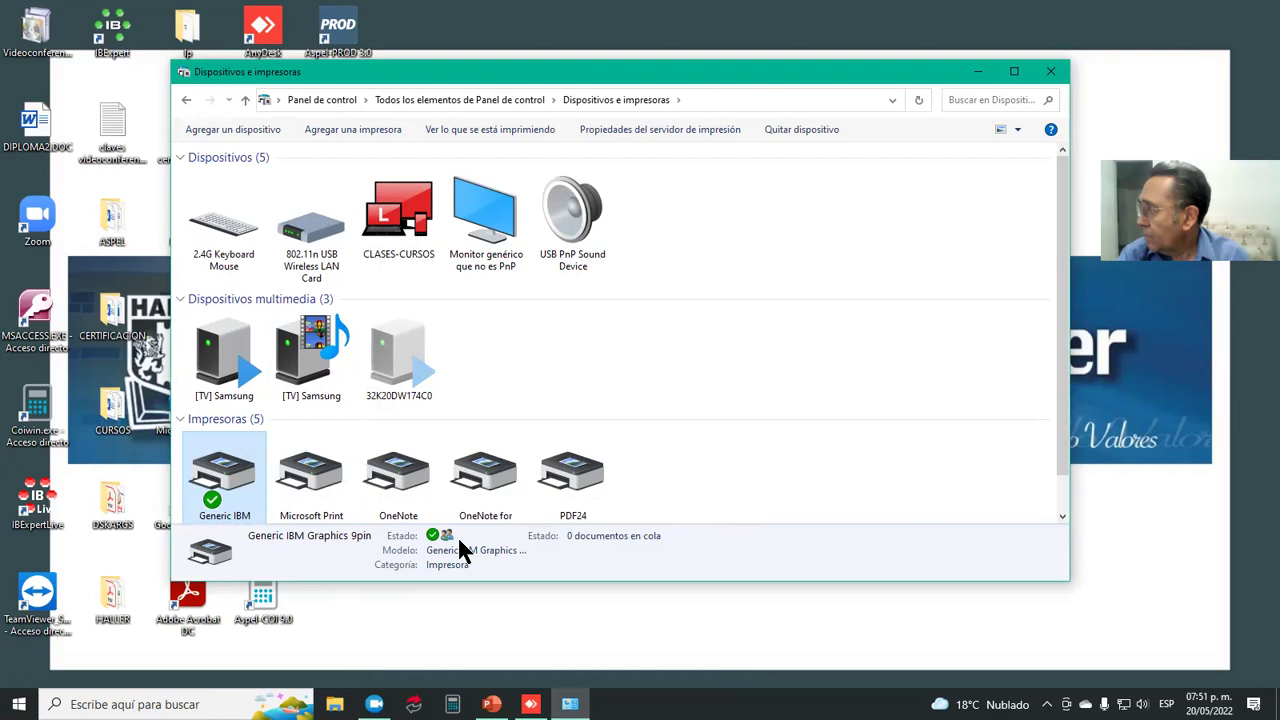
Step: Compare the status of the other printers with that of Generic IBM Graphics 9pin, and close Dispositivos e impresoras
click(572, 488)
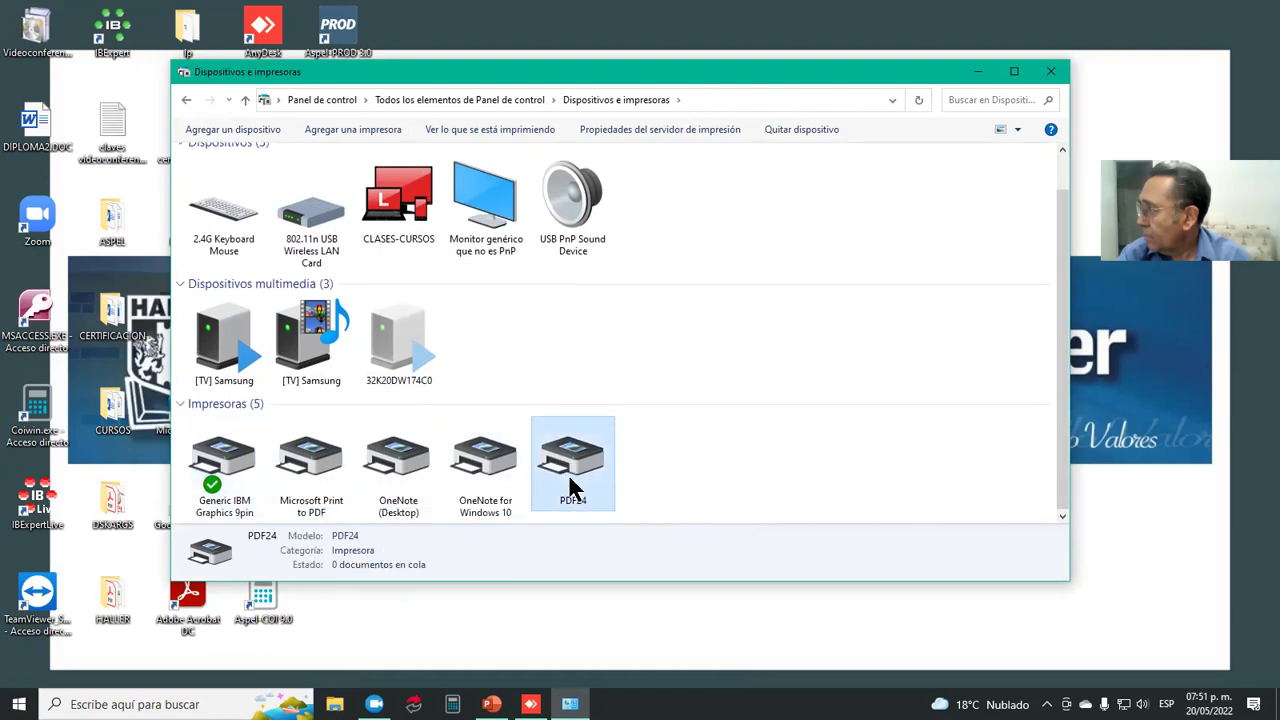
click(485, 488)
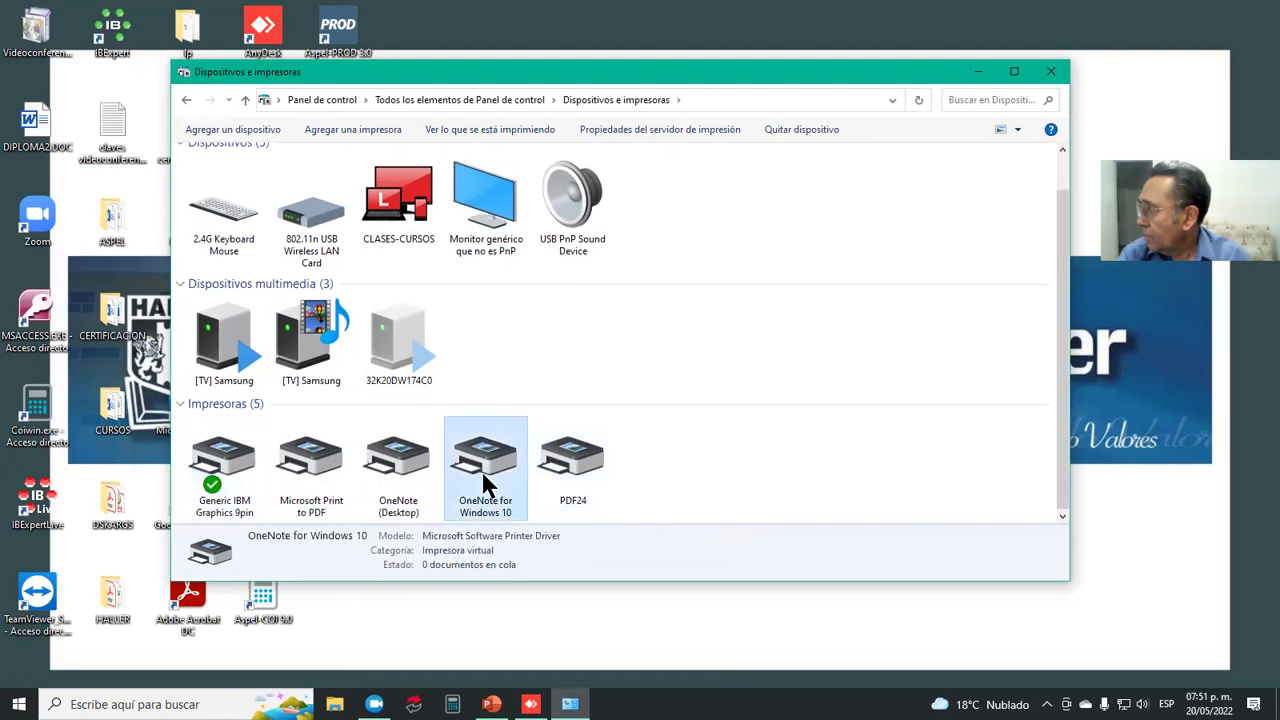
click(405, 488)
click(326, 465)
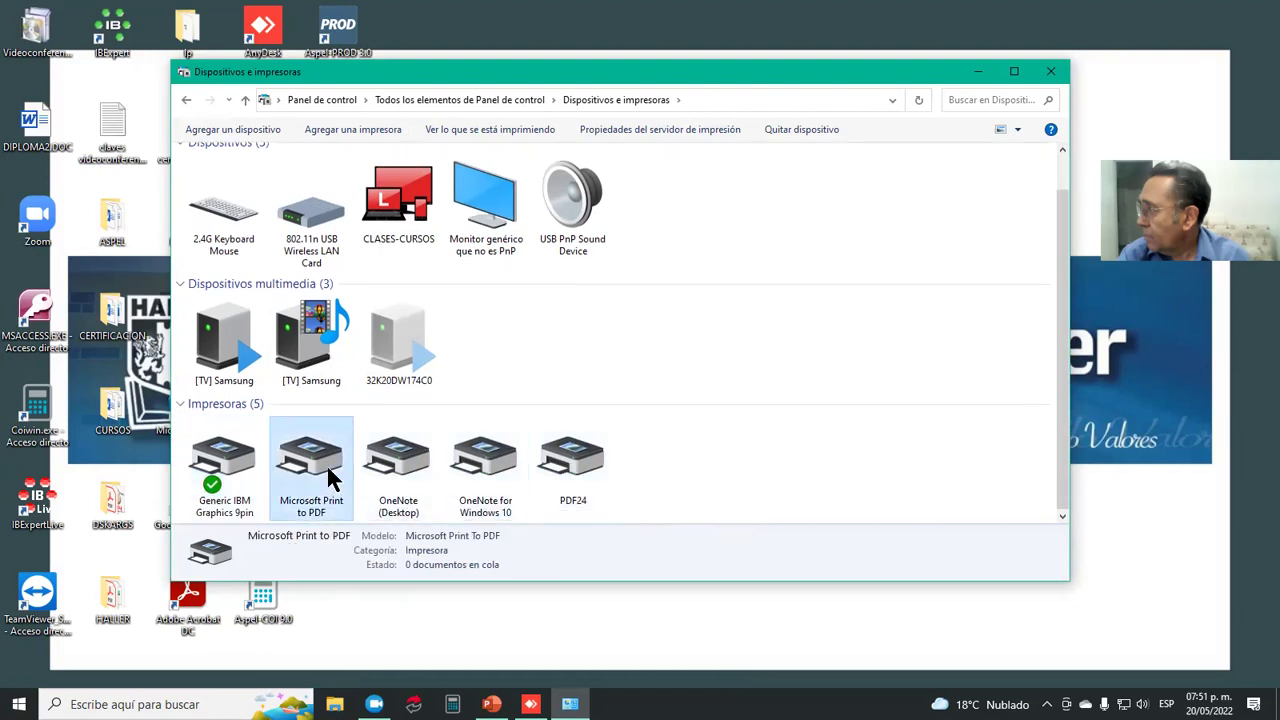
click(228, 478)
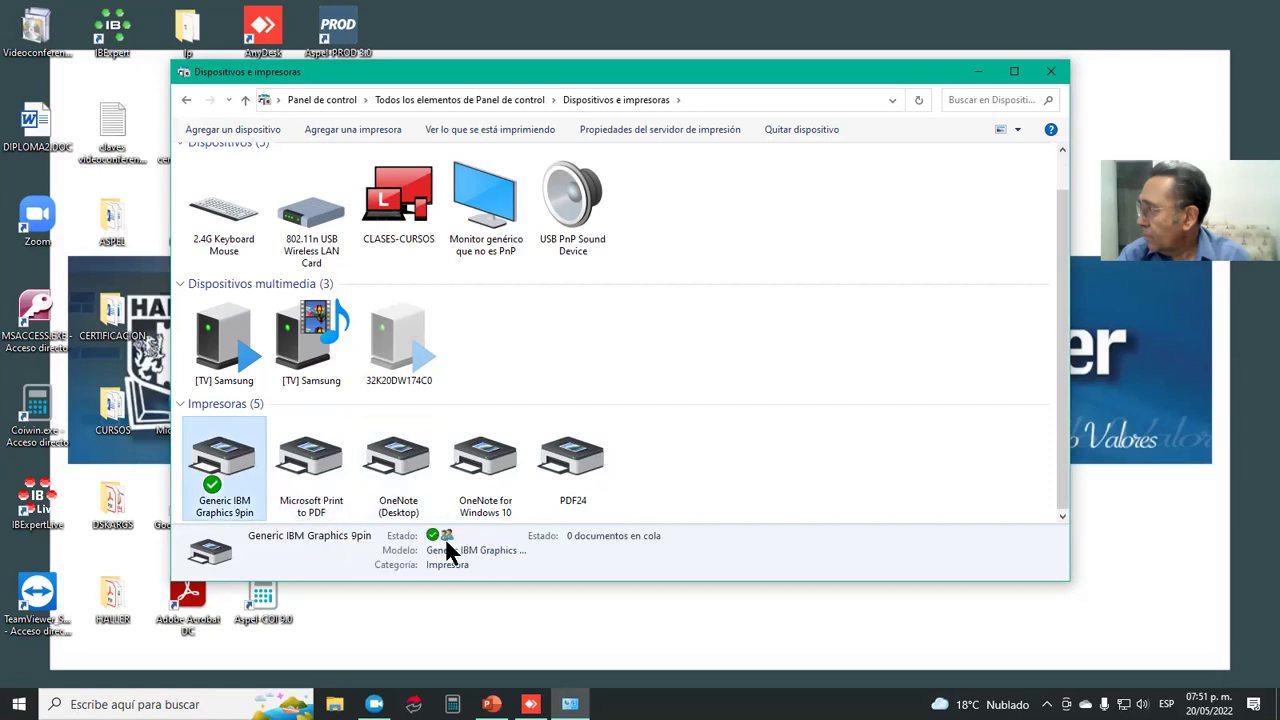
click(1047, 73)
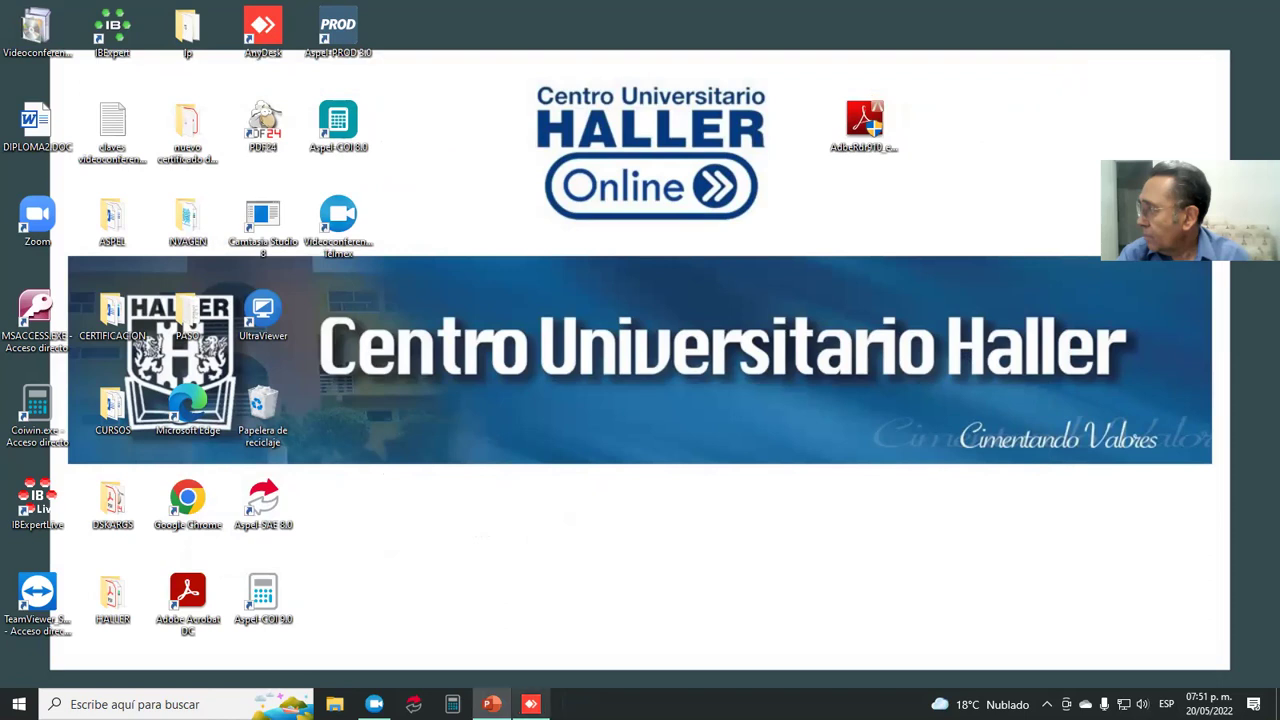
Step: Switch to the AnyDesk session of SERVICIO and open its Red location in a maximized file explorer window
click(530, 704)
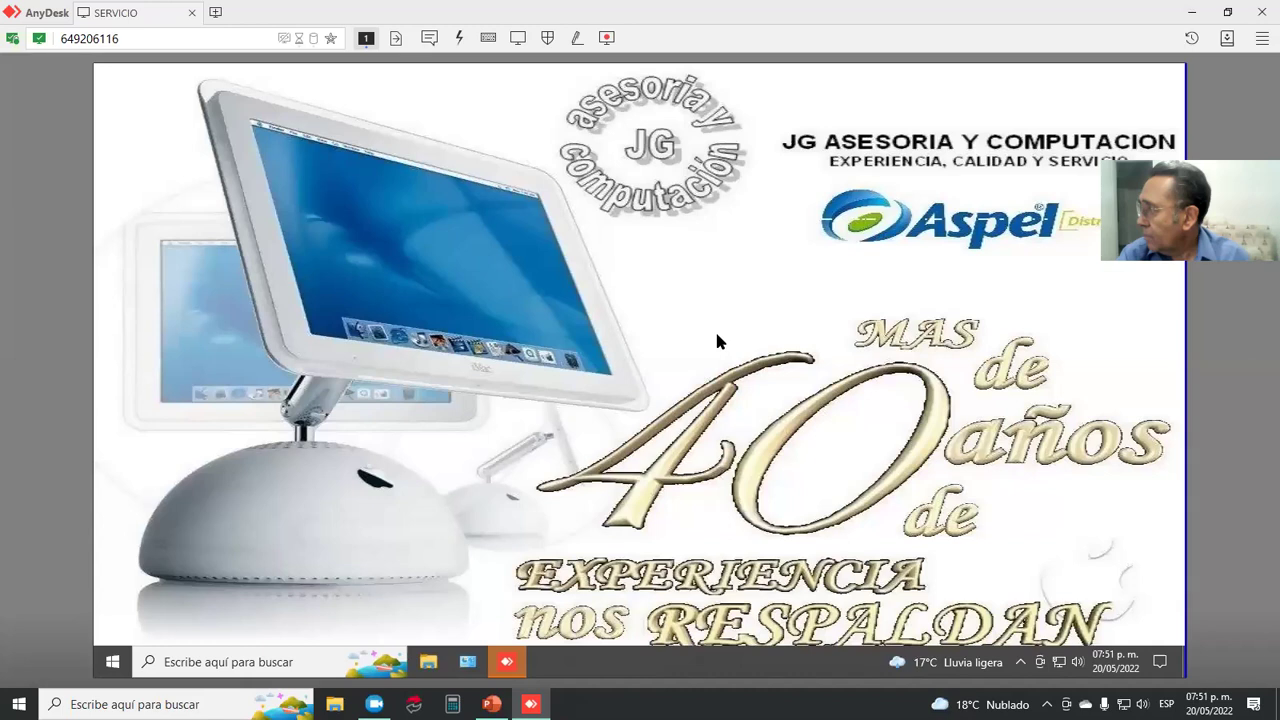
click(429, 664)
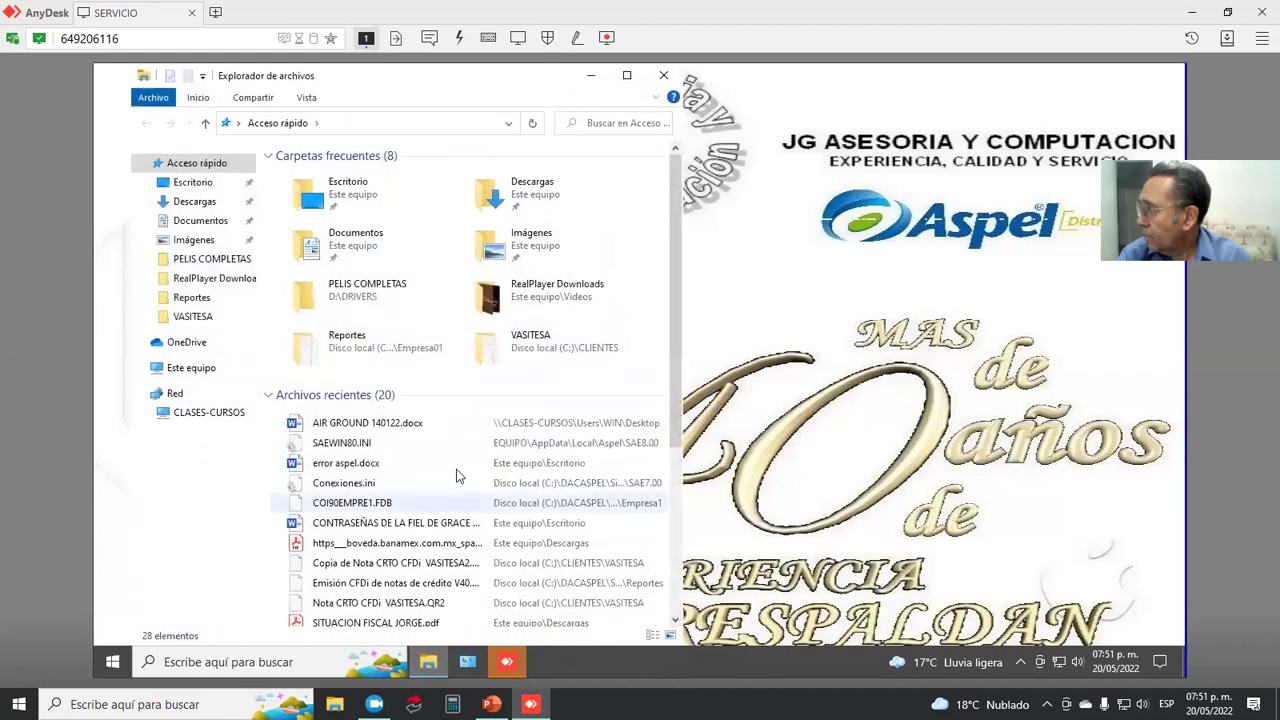
click(626, 75)
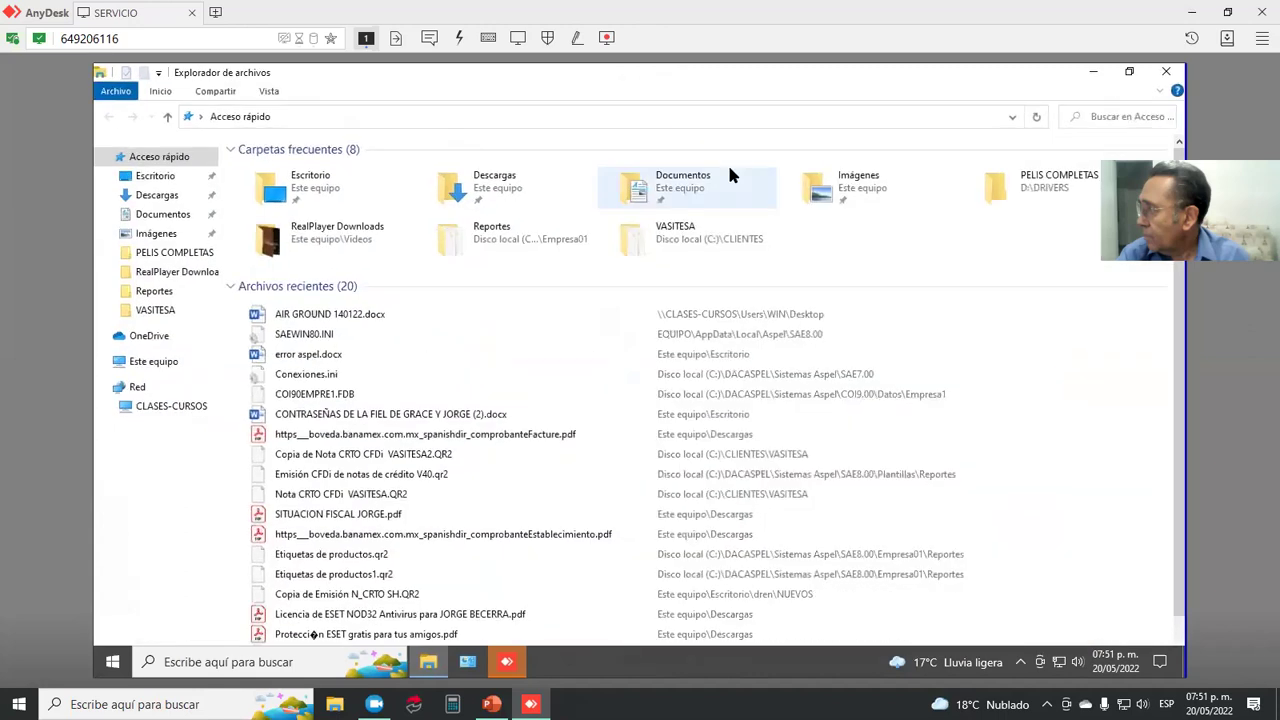
click(140, 388)
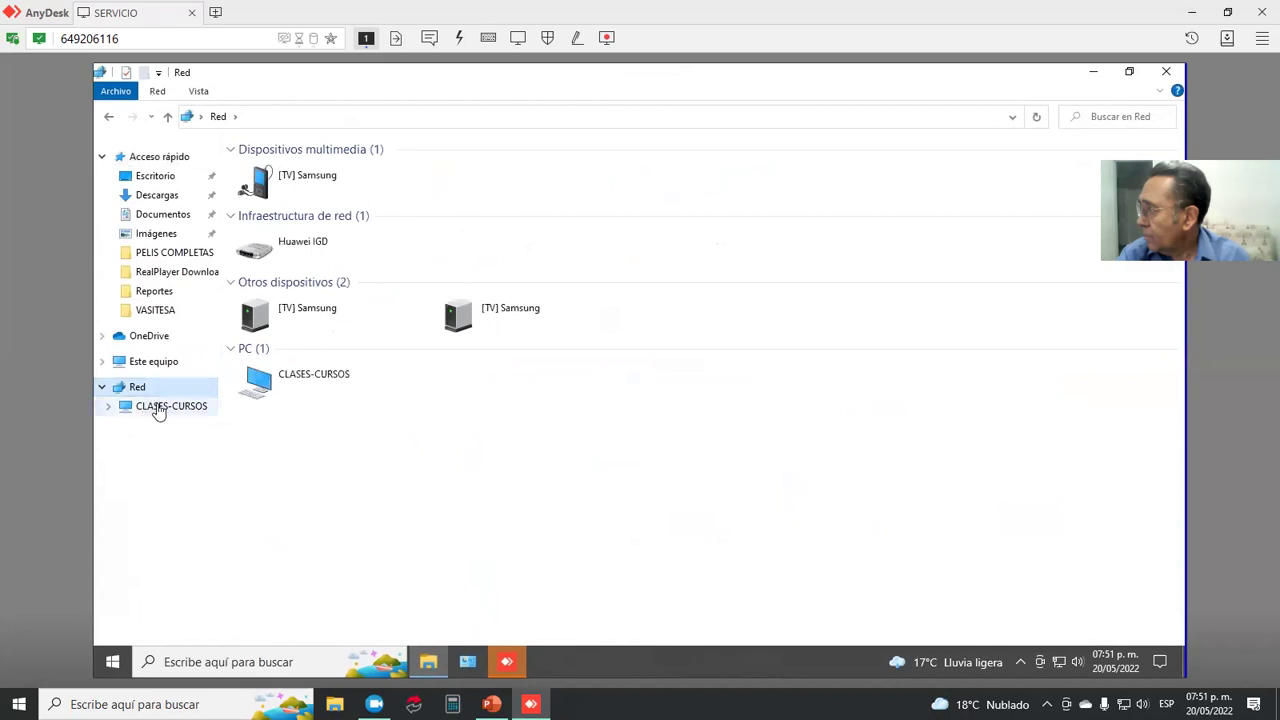
Step: View the resources CLASES-CURSOS shares from SERVICIO's Red location, and minimize the AnyDesk session to reach the local desktop
click(160, 407)
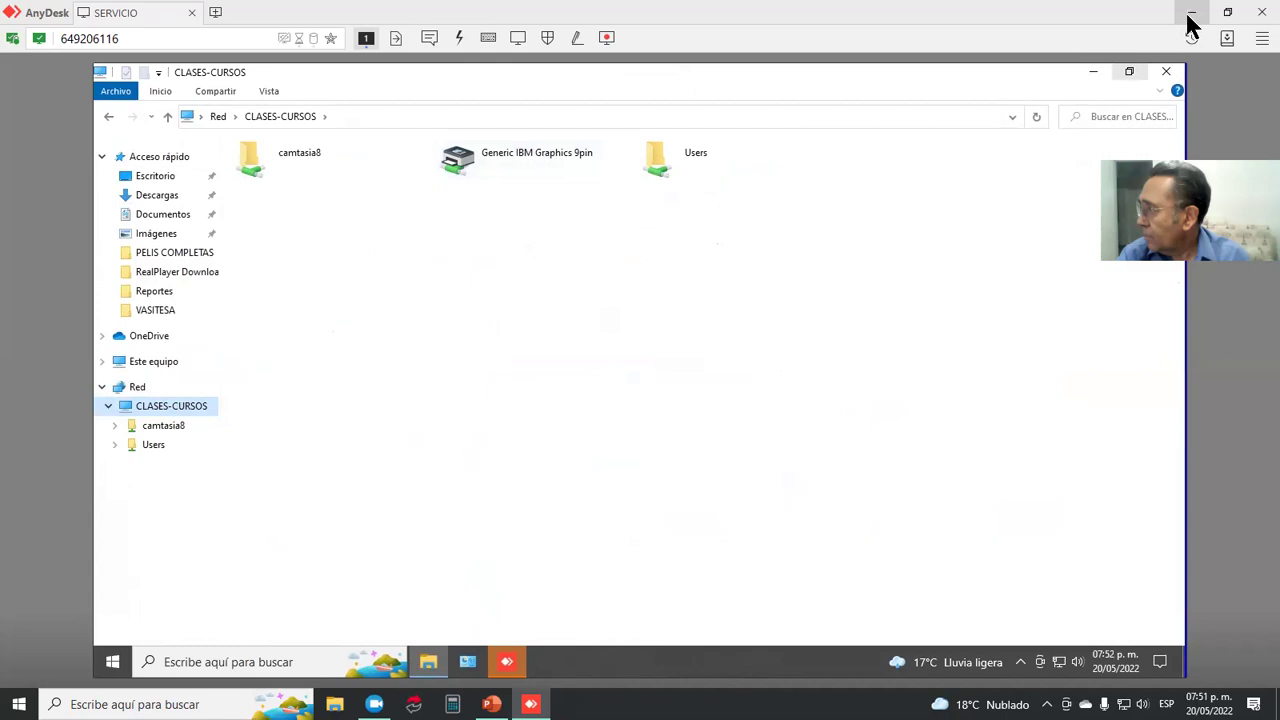
click(1227, 12)
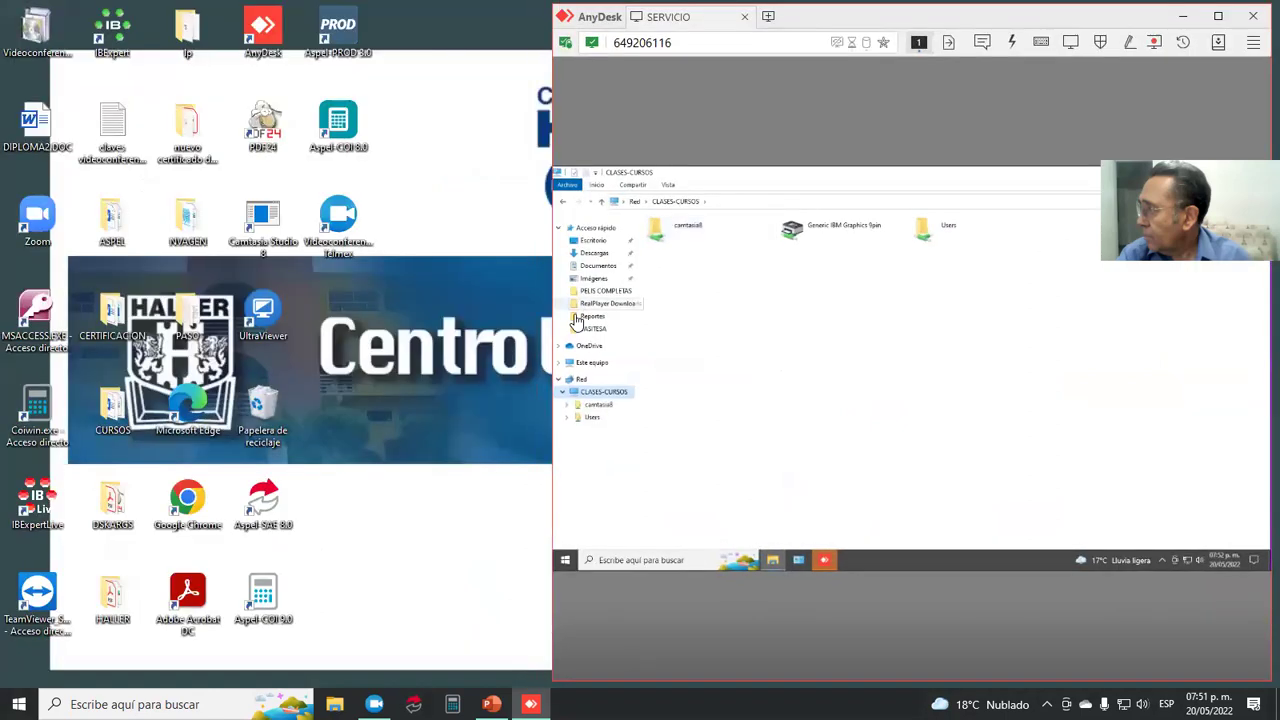
click(334, 702)
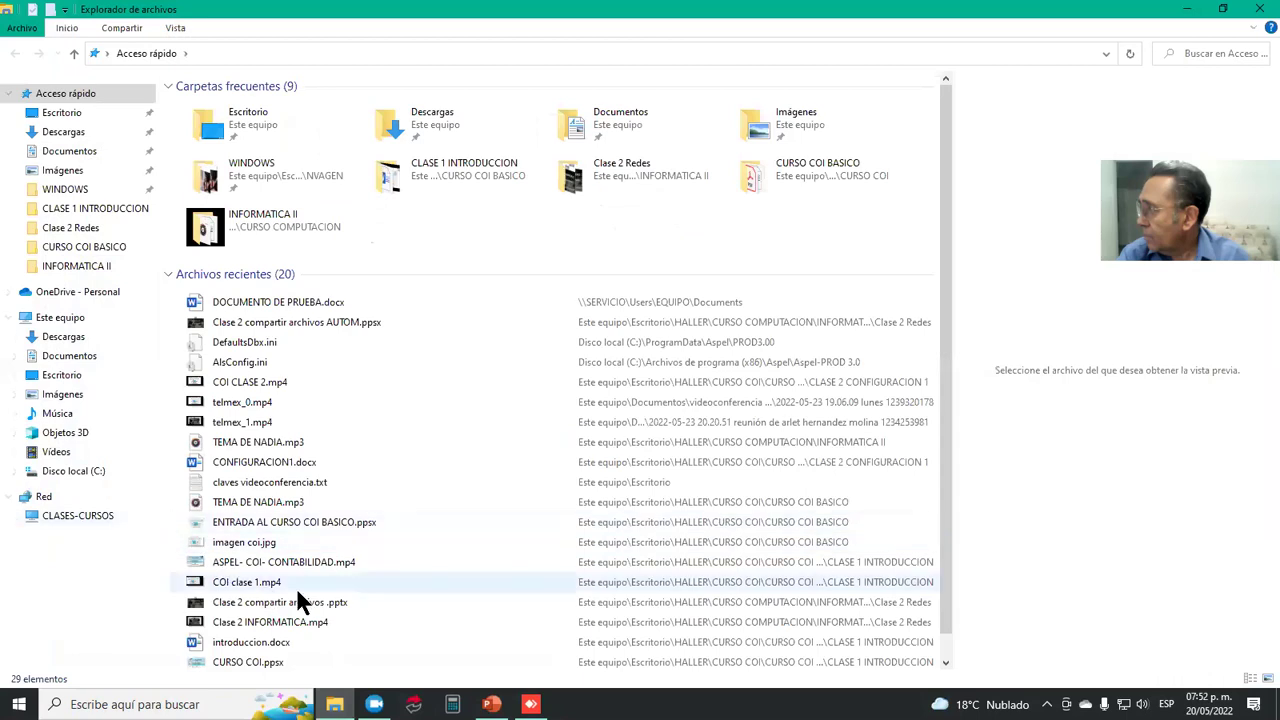
click(1256, 12)
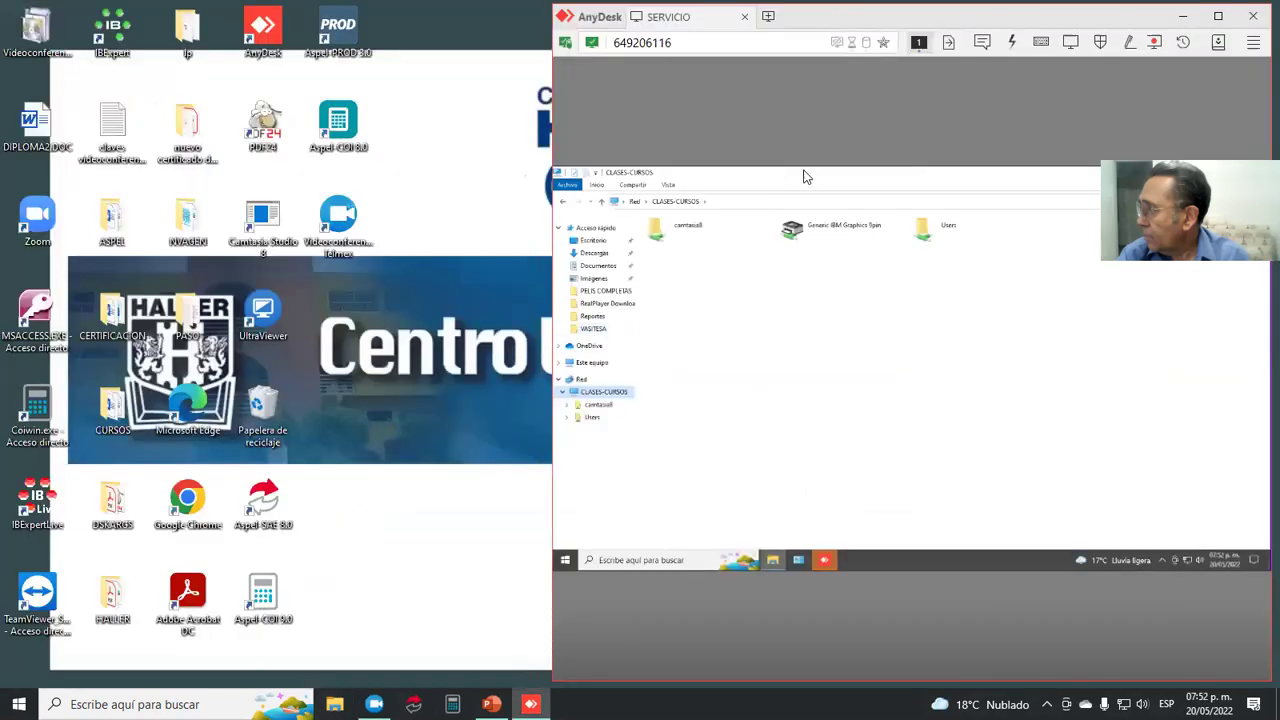
click(1181, 17)
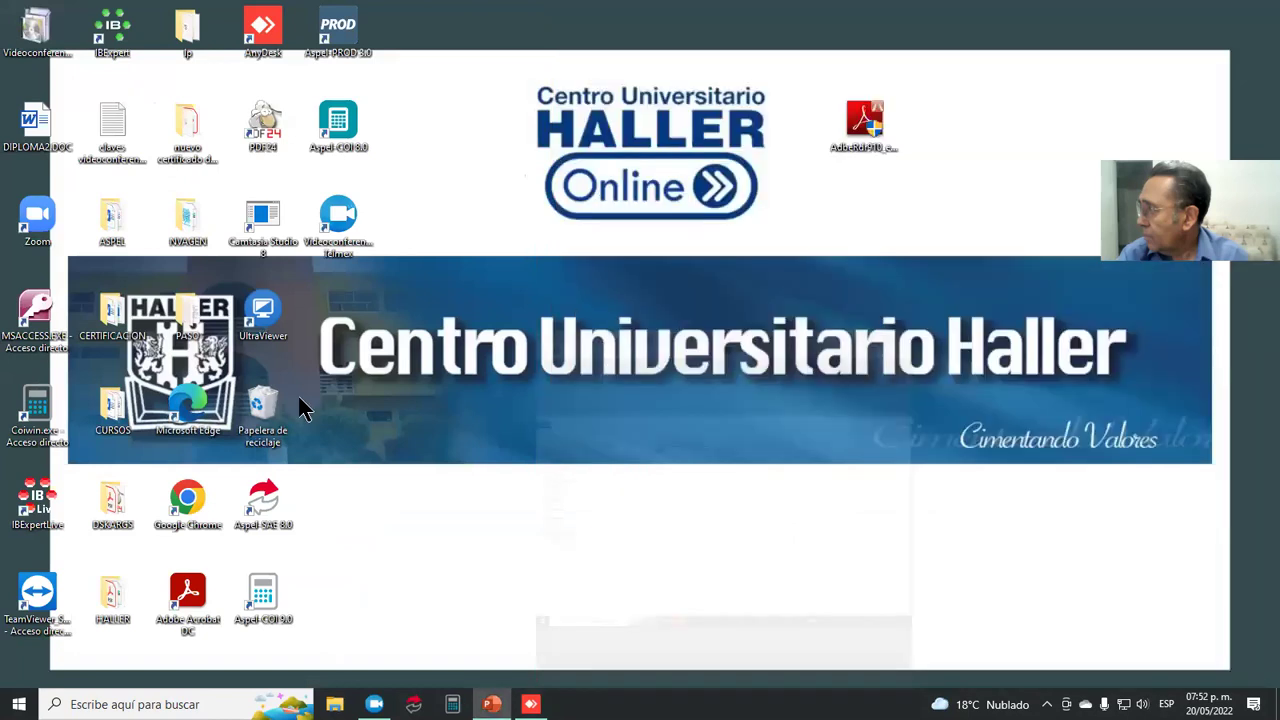
Step: Open Dispositivos e impresoras from the local Panel de control and check the status of the Generic IBM Graphics 9pin printer
click(181, 698)
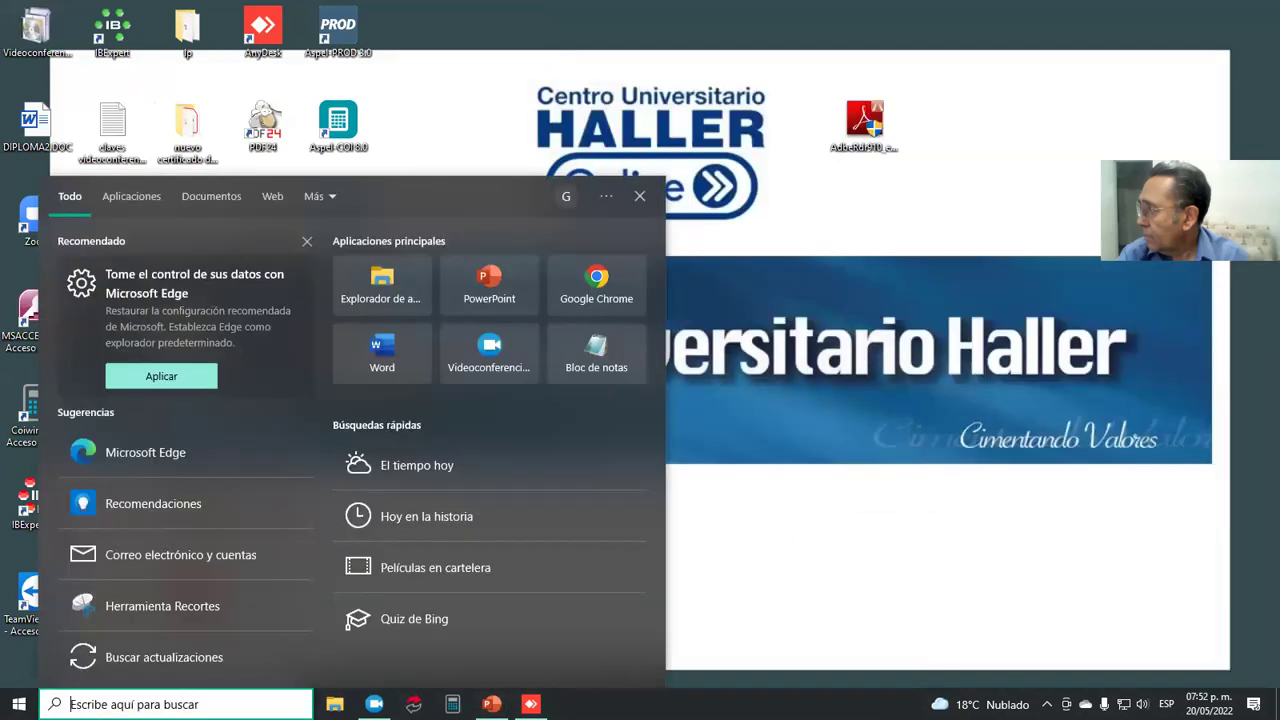
text(PANEL)
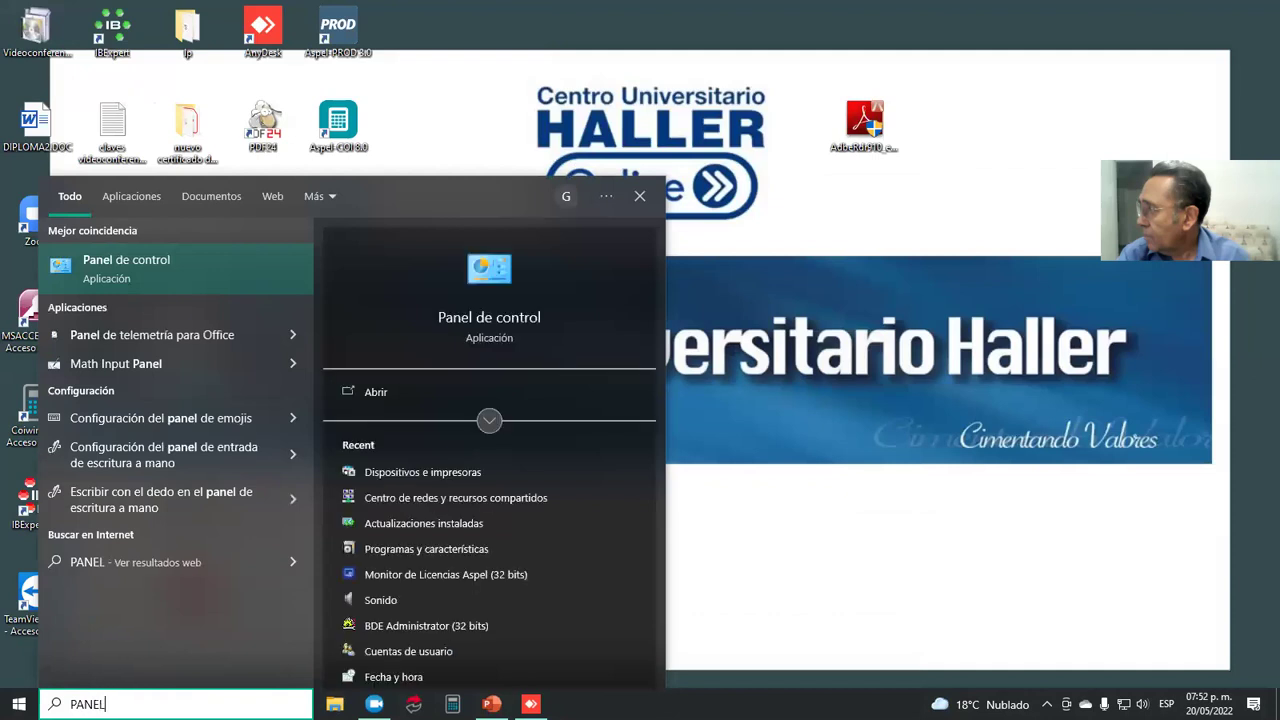
click(486, 322)
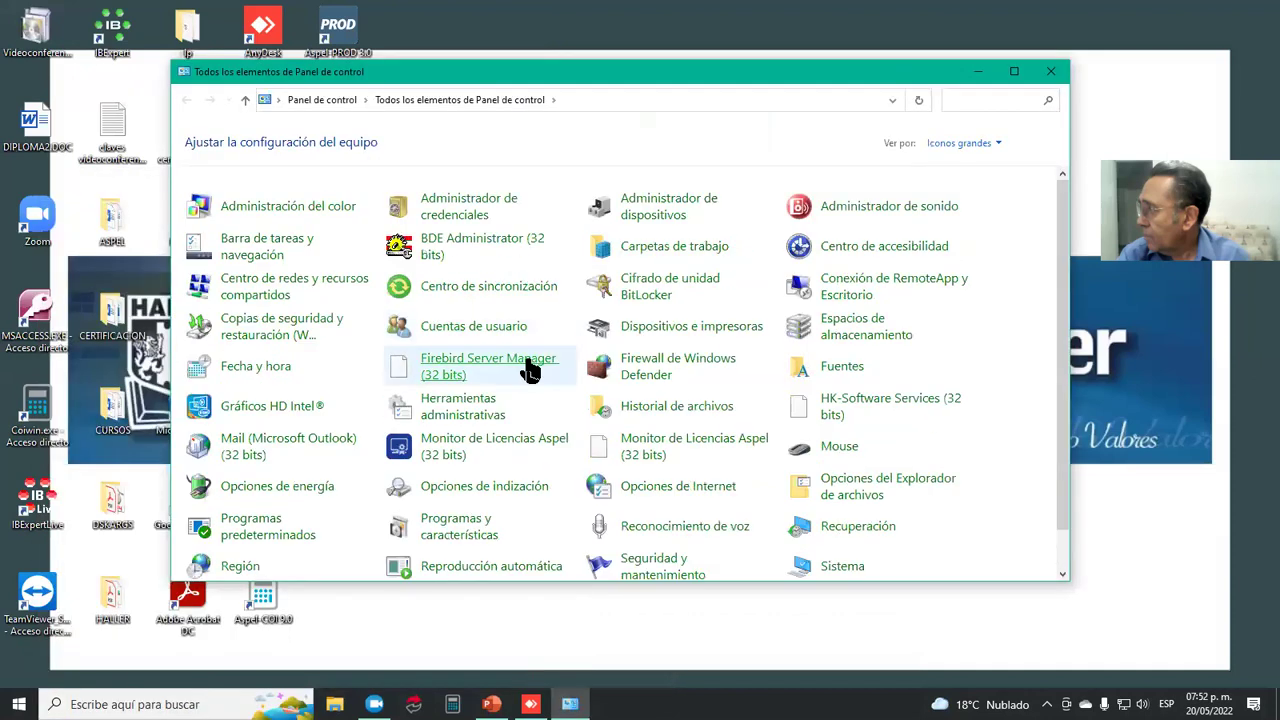
click(683, 329)
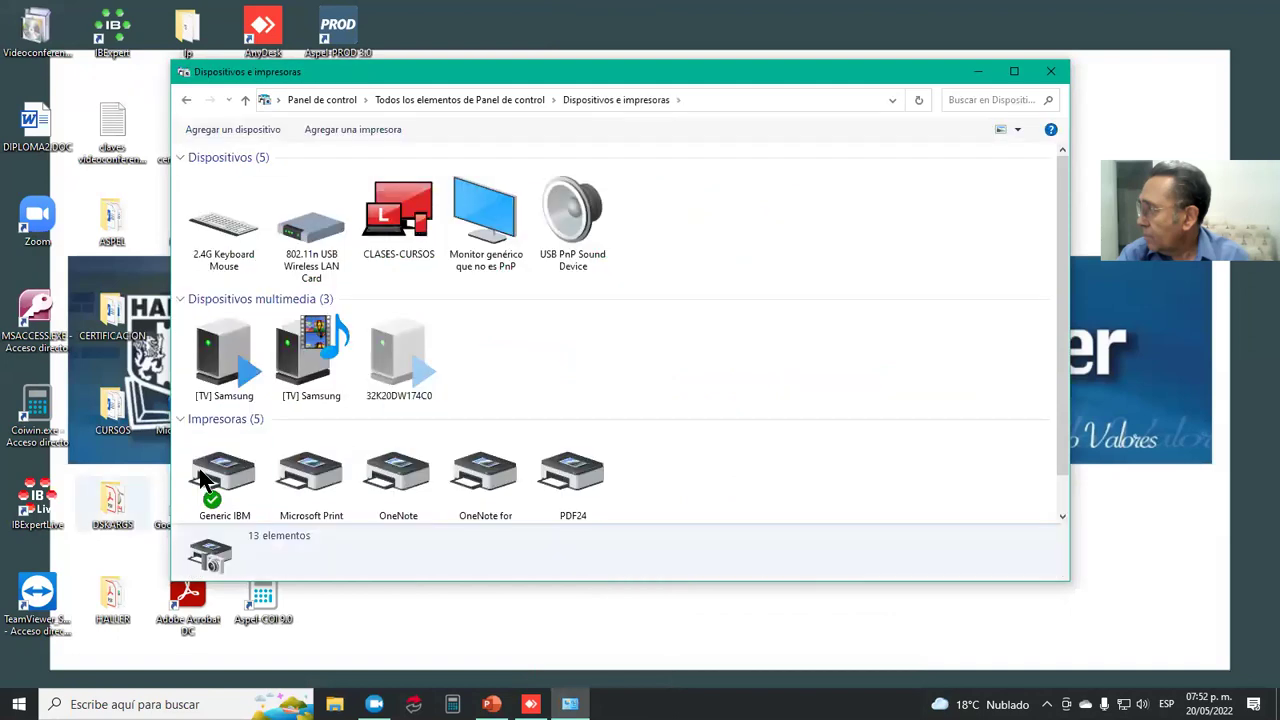
click(200, 480)
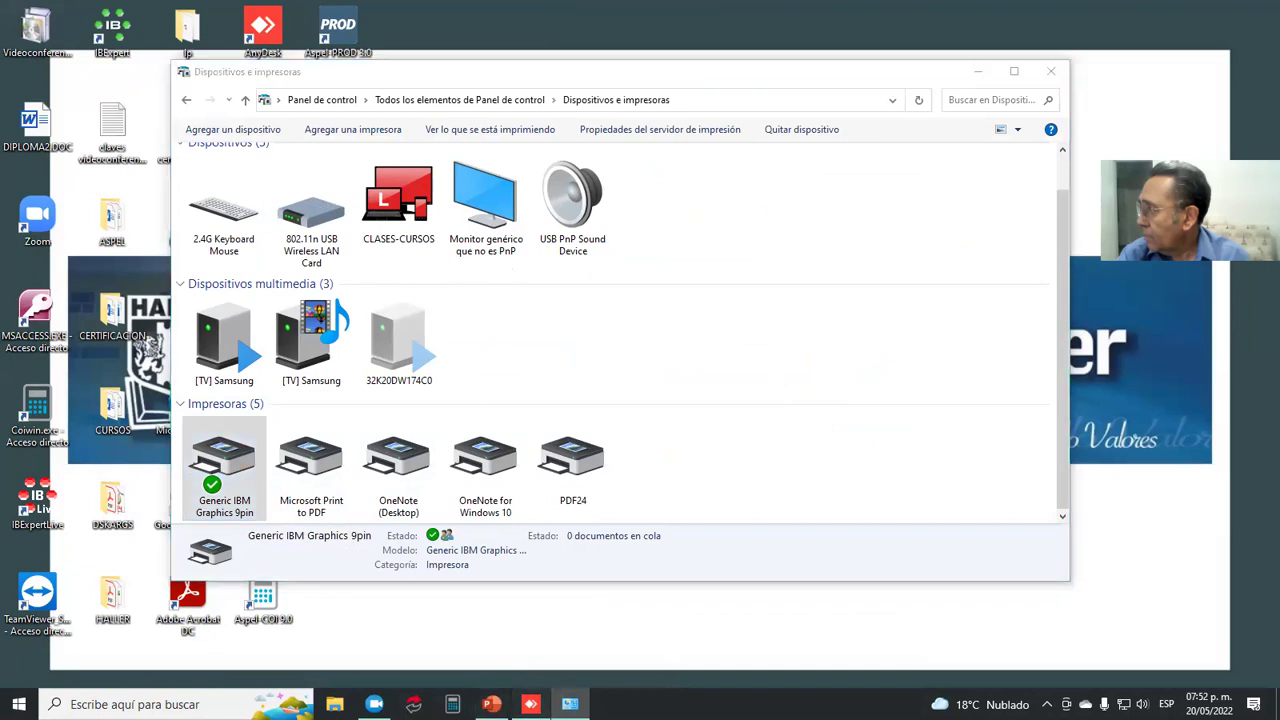
Step: Switch to the maximized AnyDesk session, inspect the shared camtasia8 folder, and view the options available for Generic IBM Graphics 9pin
click(530, 704)
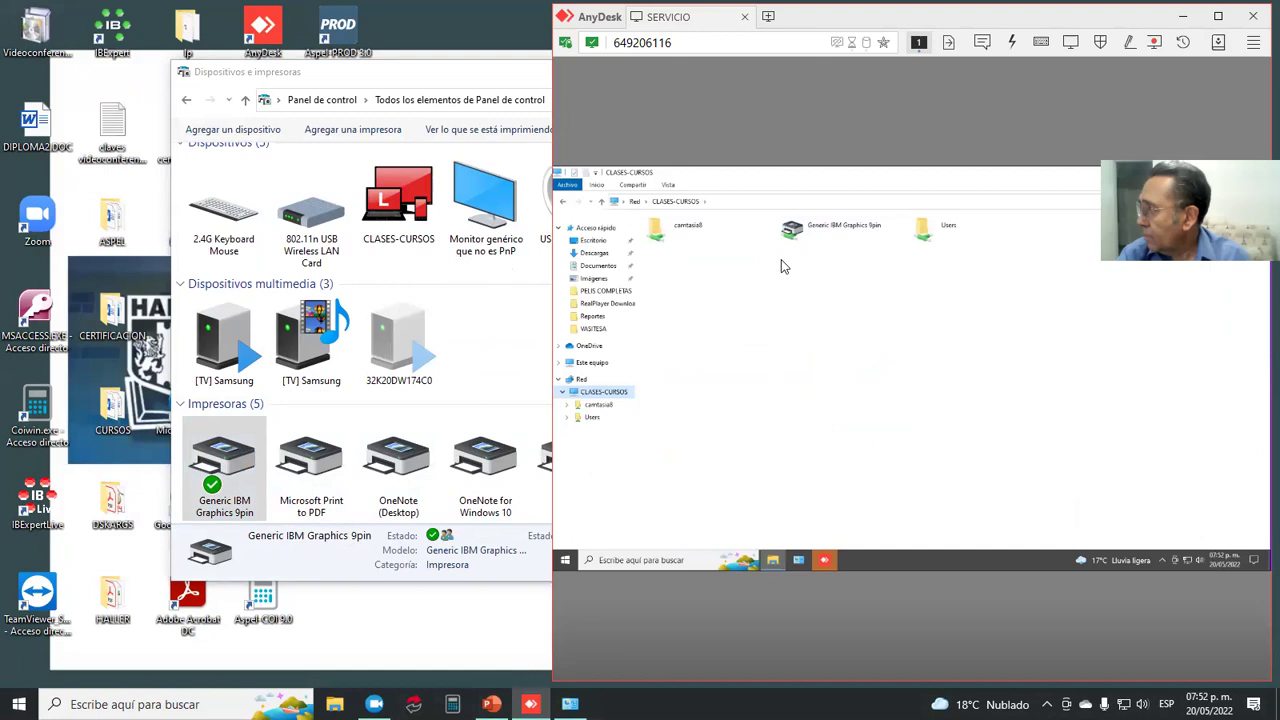
click(1218, 17)
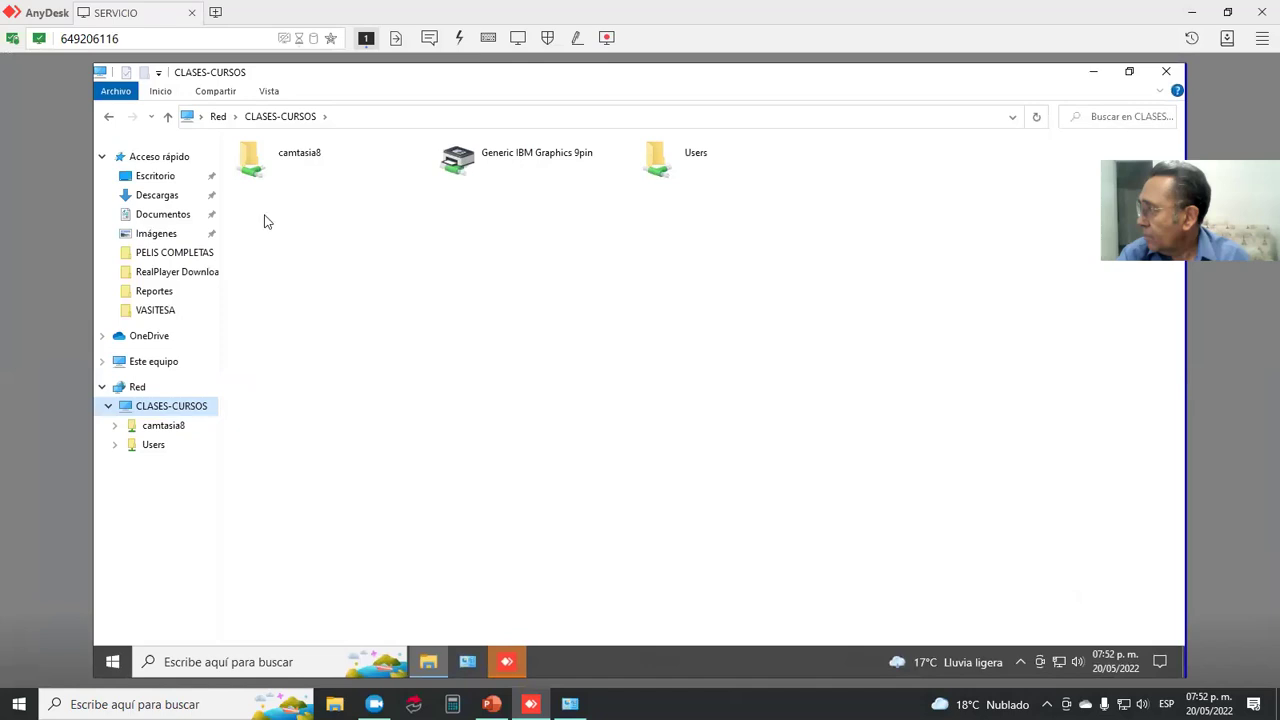
double_click(260, 170)
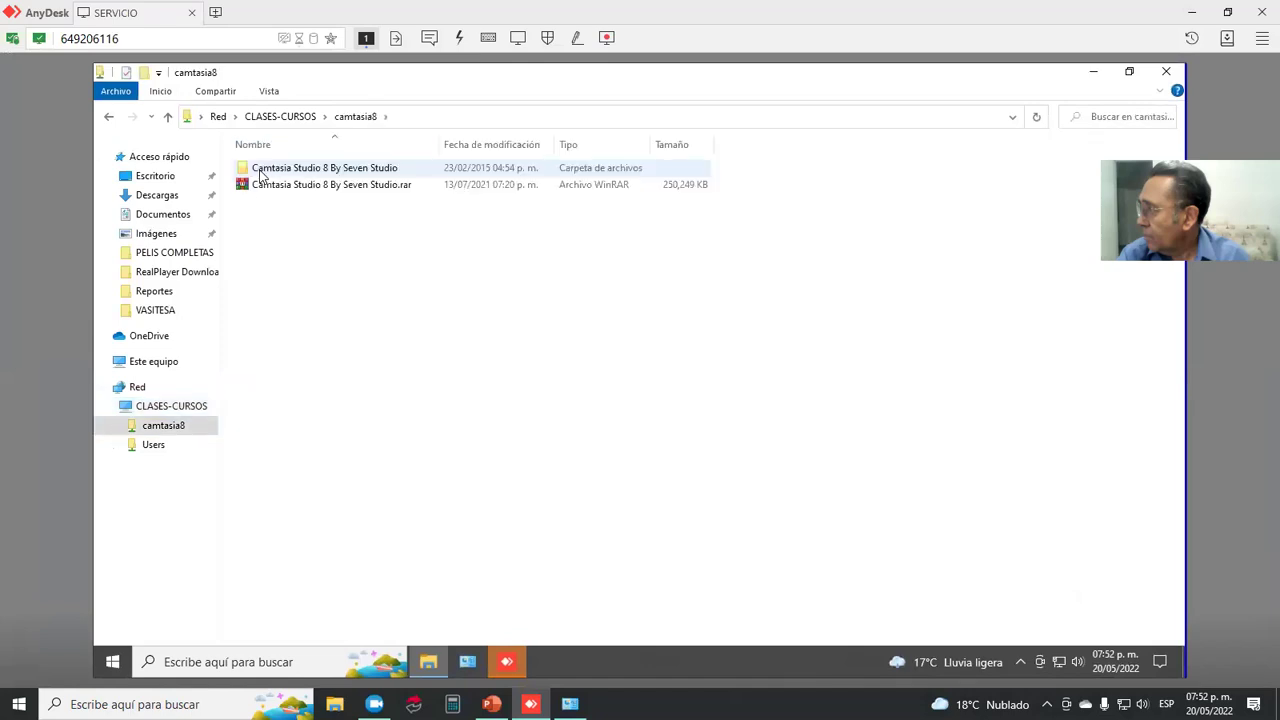
click(167, 116)
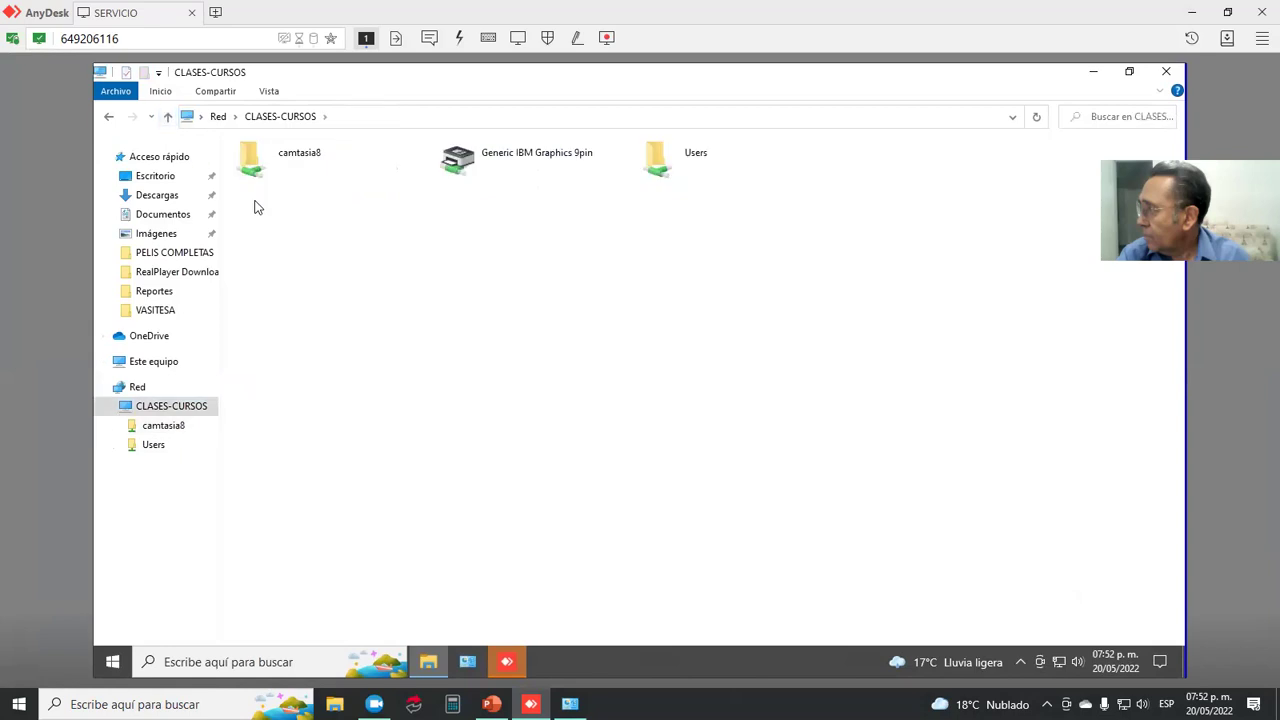
right_click(487, 158)
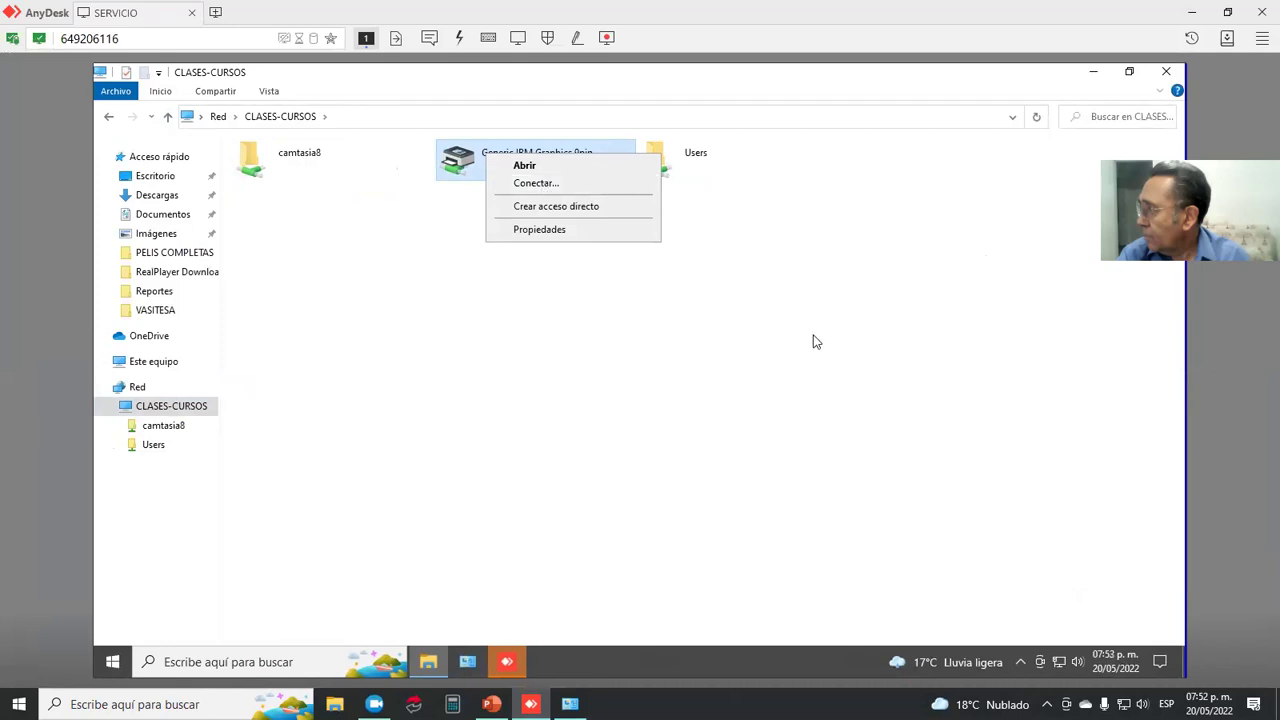
Step: Review the printers installed on SERVICIO in a maximized Dispositivos e impresoras window, and minimize it
click(472, 666)
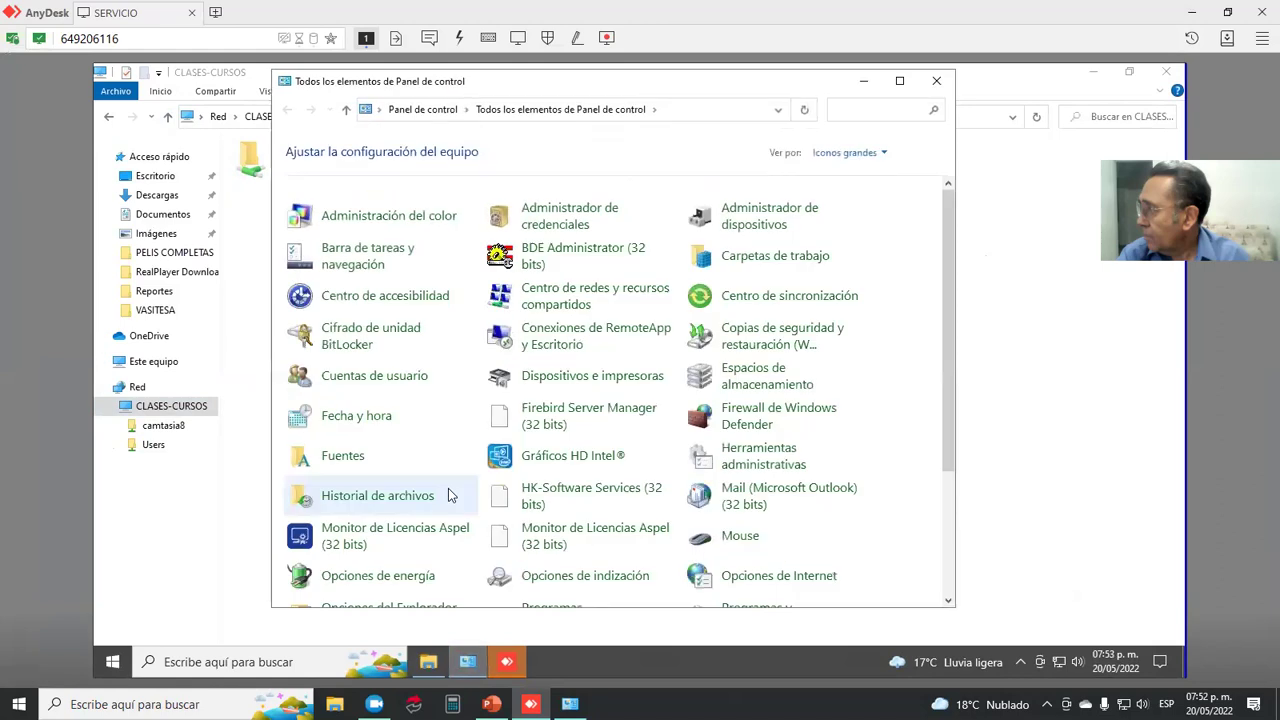
click(570, 378)
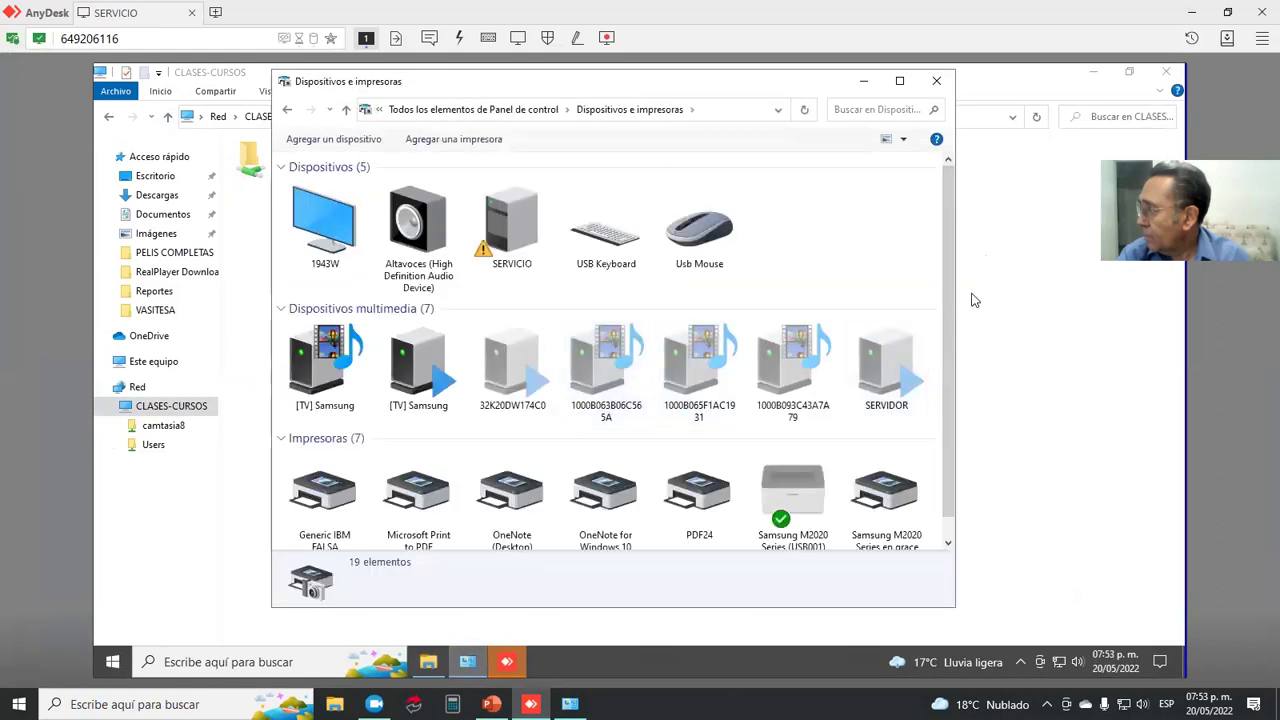
scroll(946, 349, down, 1)
scroll(944, 349, down, 1)
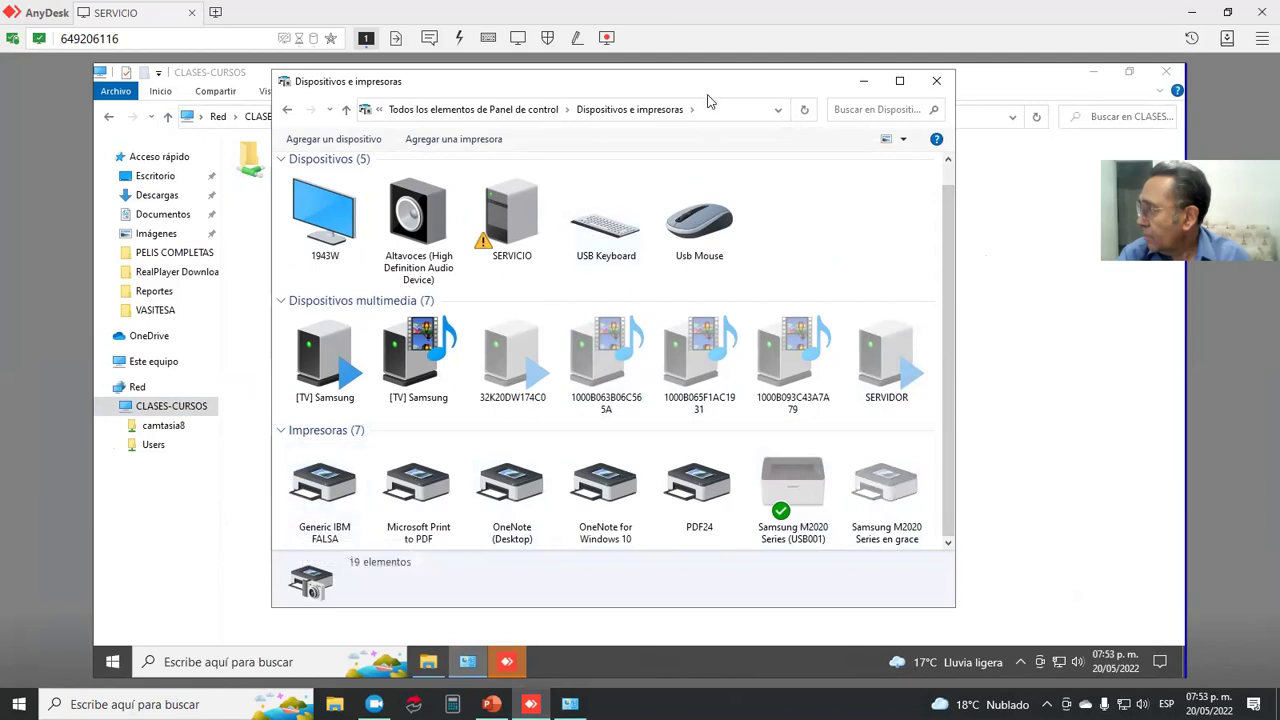
mouse_move(674, 81)
mouse_down()
mouse_move(656, 209)
mouse_move(677, 77)
mouse_up()
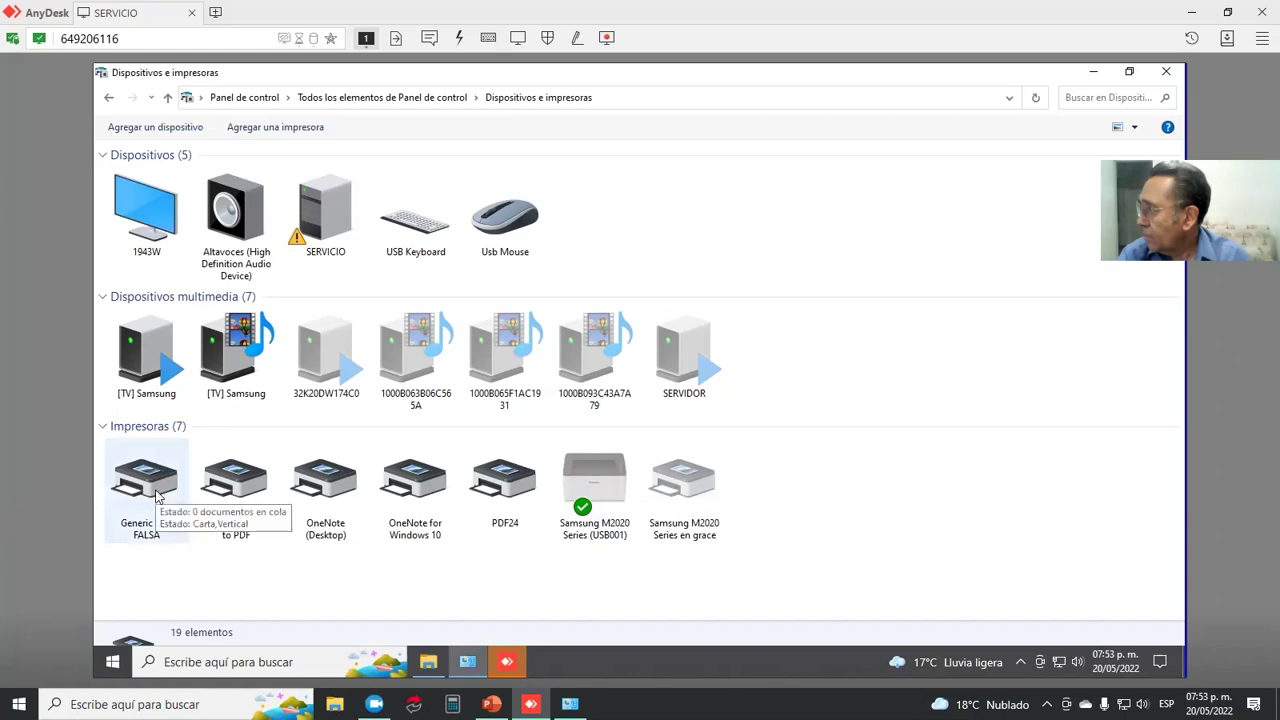
click(1100, 76)
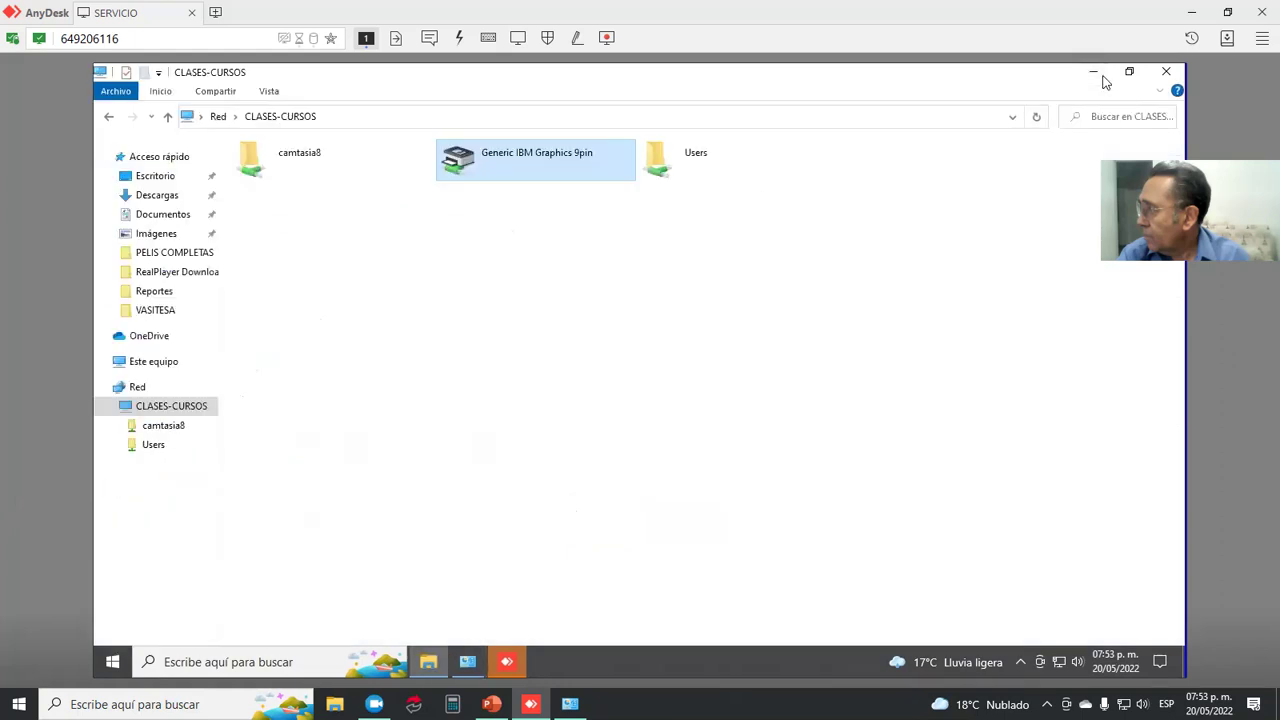
Step: Try to connect SERVICIO to the Generic IBM Graphics 9pin printer shared by CLASES-CURSOS, and check the connection details before dismissing them
right_click(530, 152)
click(562, 184)
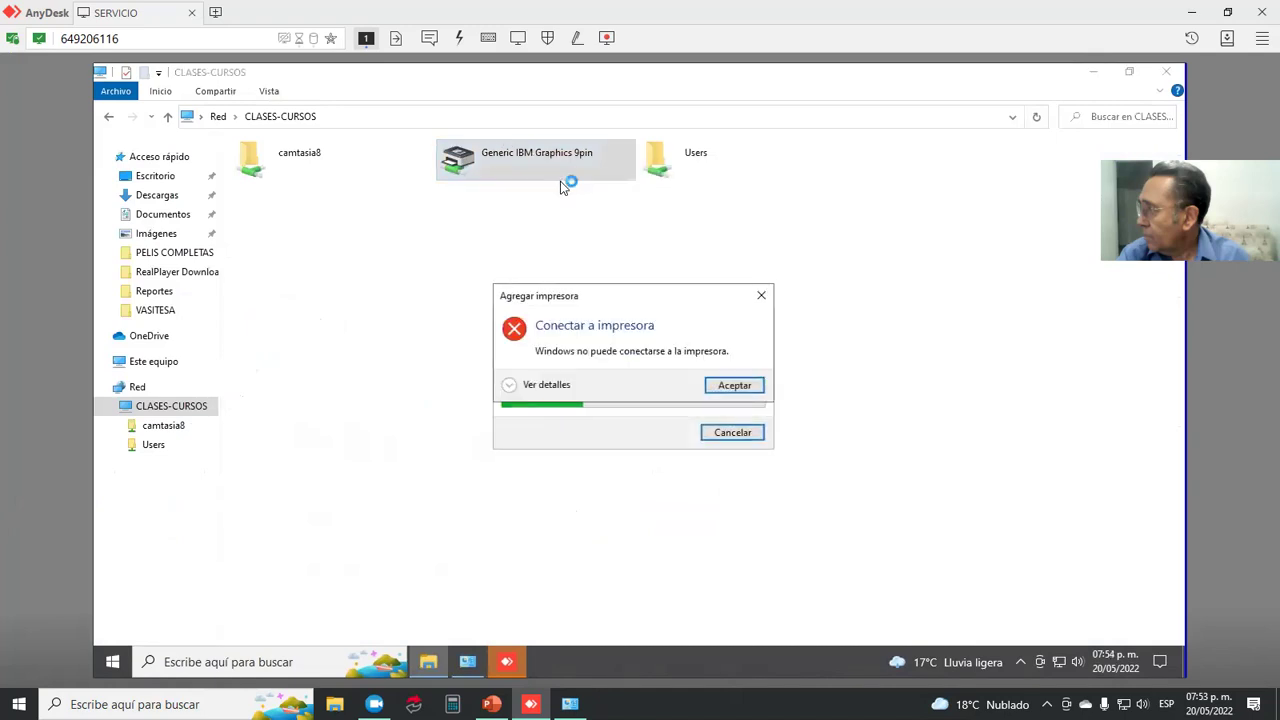
drag(637, 288, 640, 203)
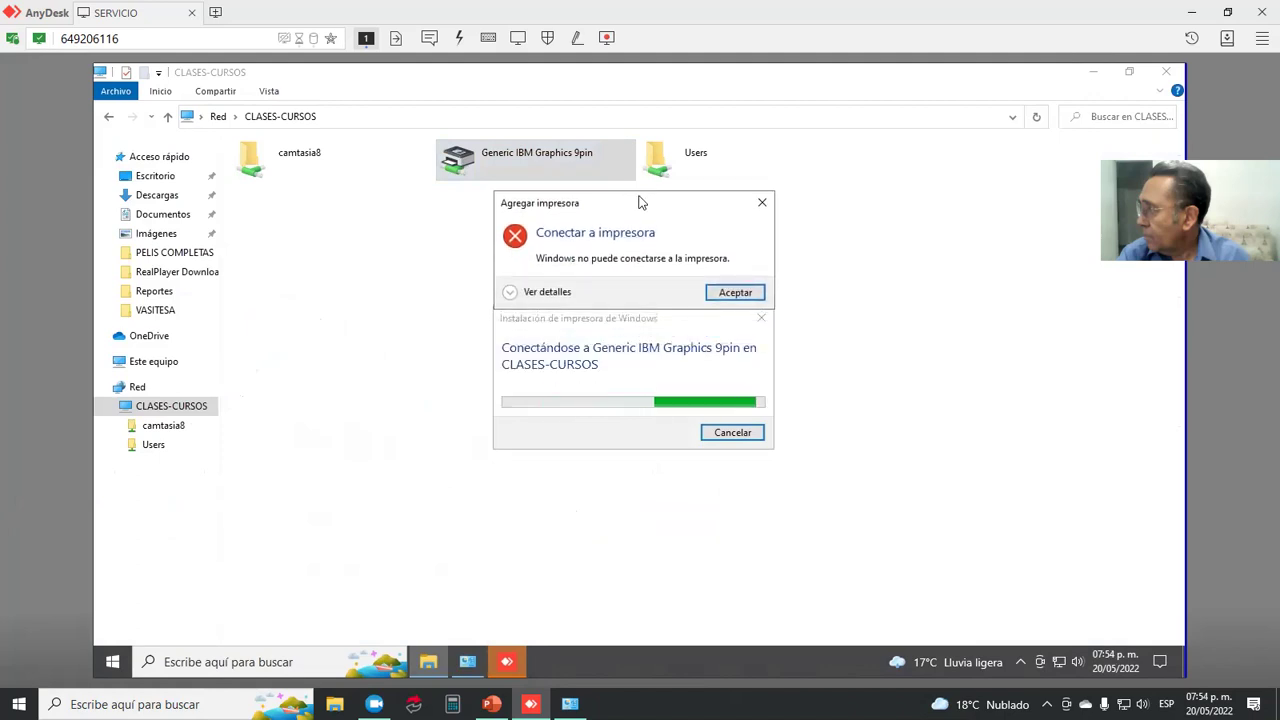
click(510, 293)
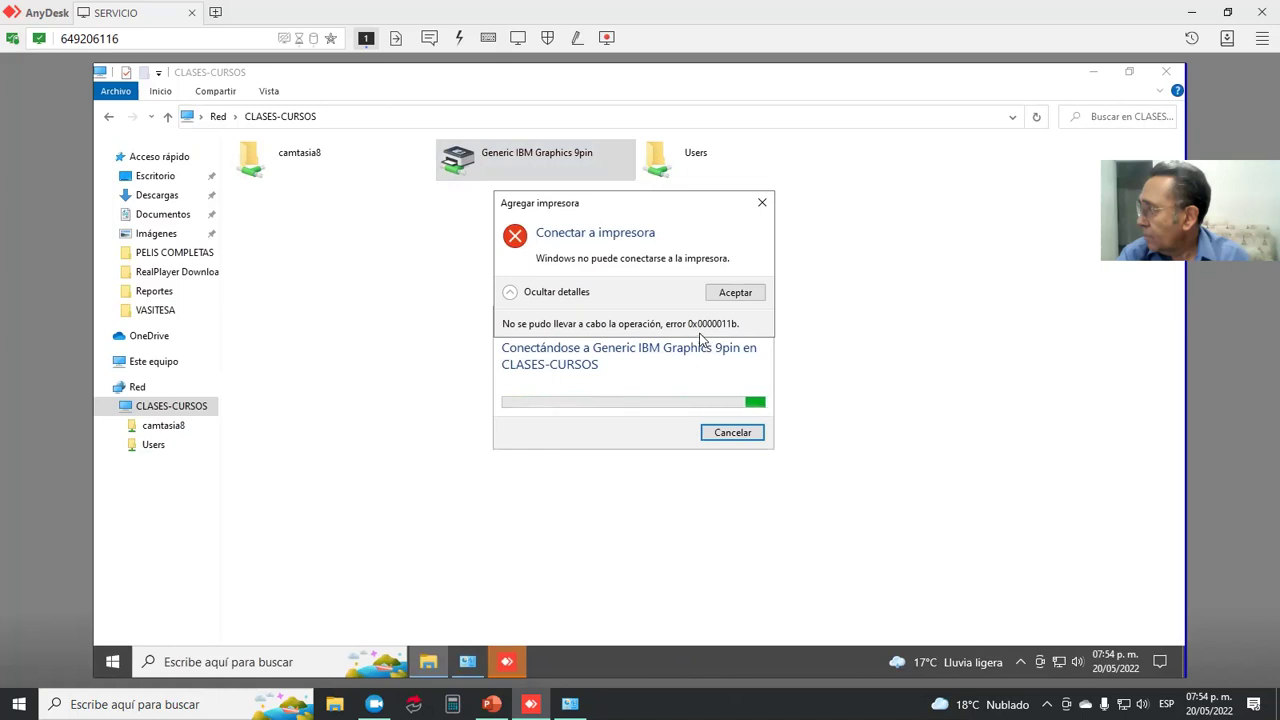
click(741, 291)
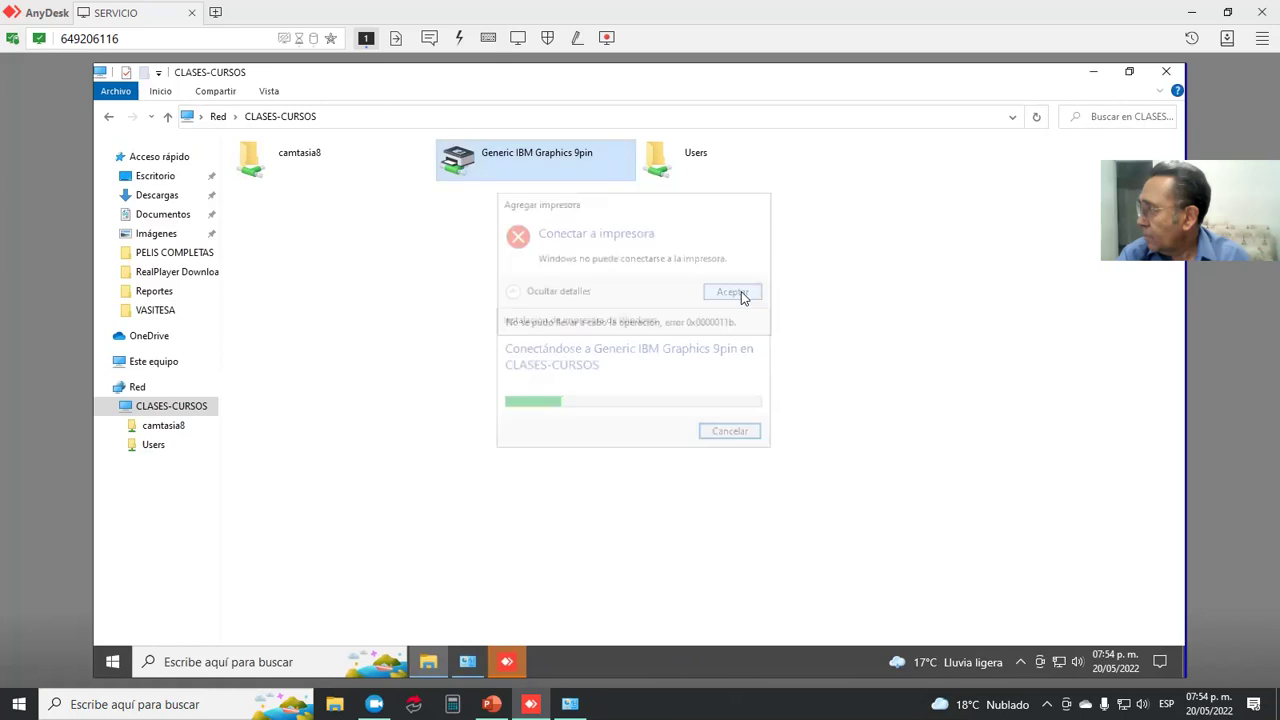
Step: Open SERVICIO's Windows Update history from Configuración and display the installed updates that can be uninstalled
click(111, 664)
click(114, 590)
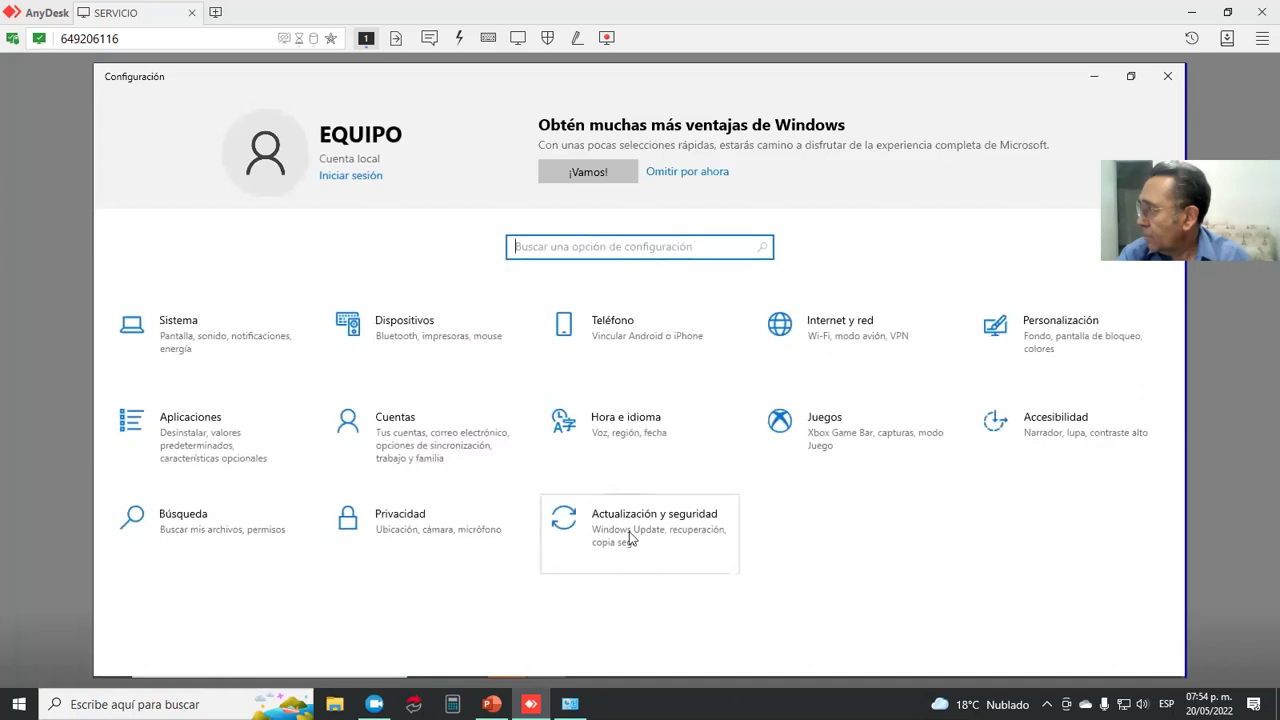
click(655, 522)
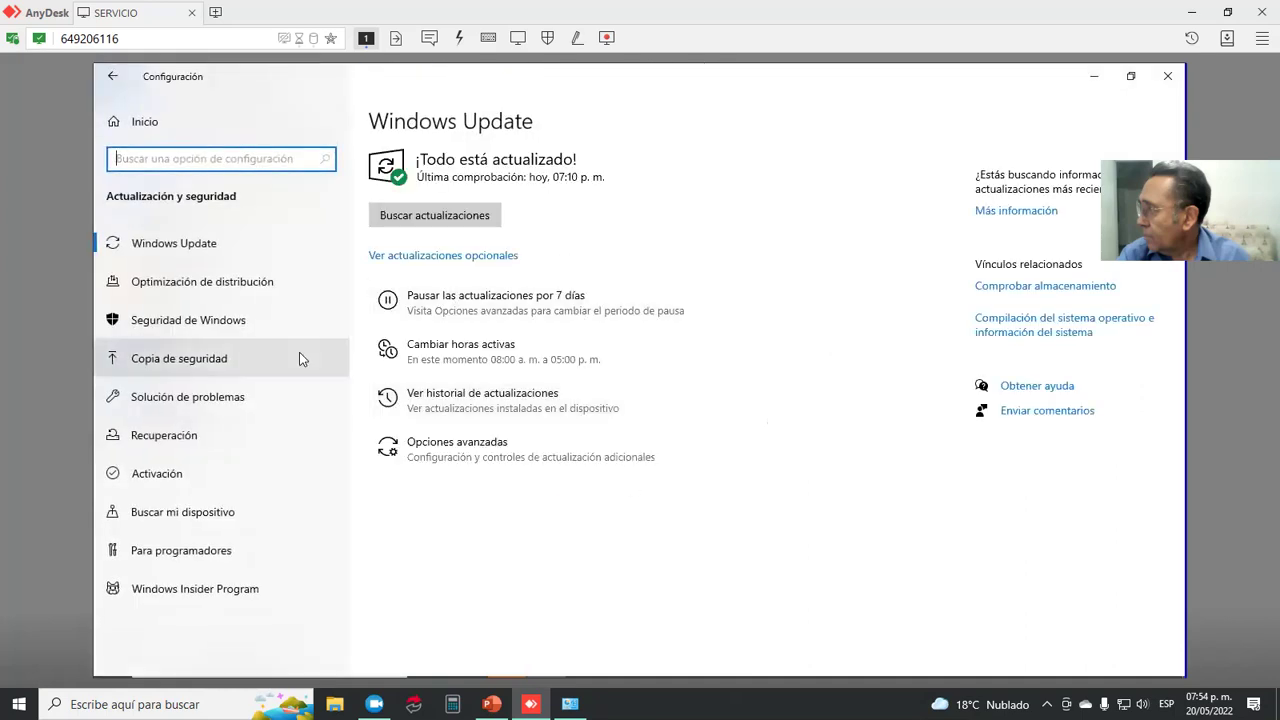
click(445, 396)
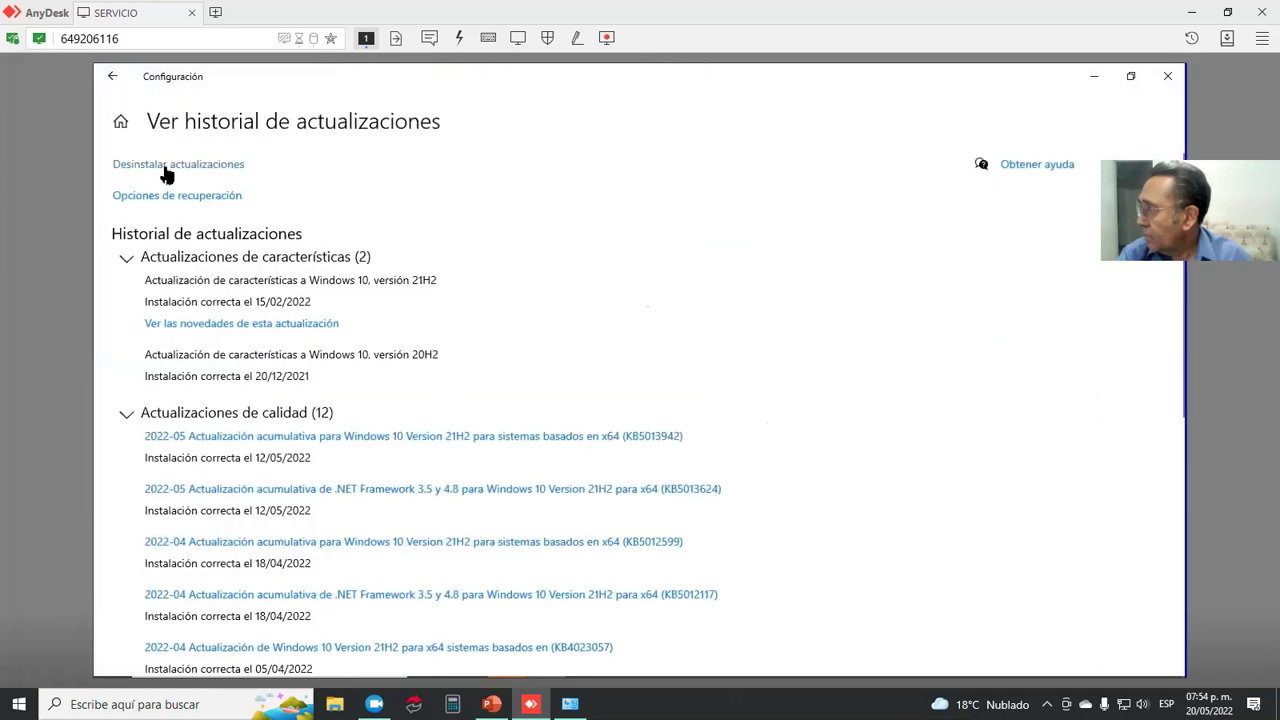
click(168, 168)
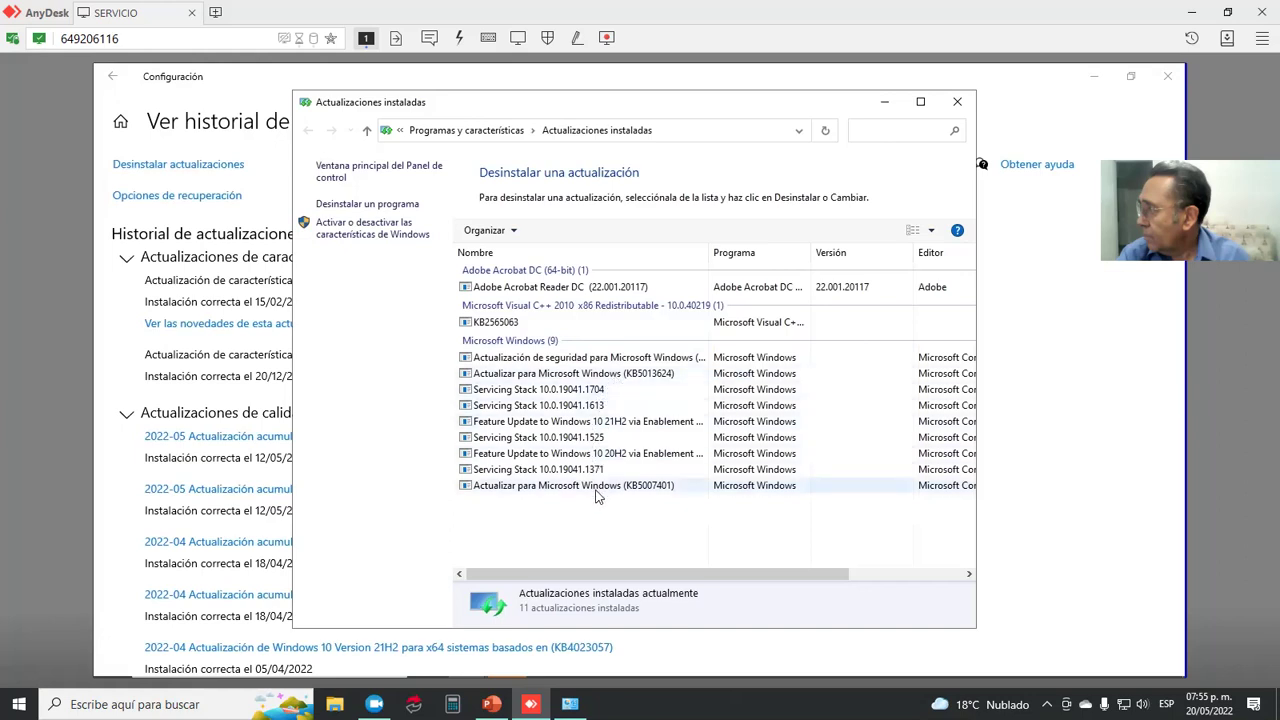
Step: Start uninstalling the Microsoft Windows security update KB5013942, decline the confirmation, and close the updates and Configuración windows
click(617, 362)
double_click(618, 362)
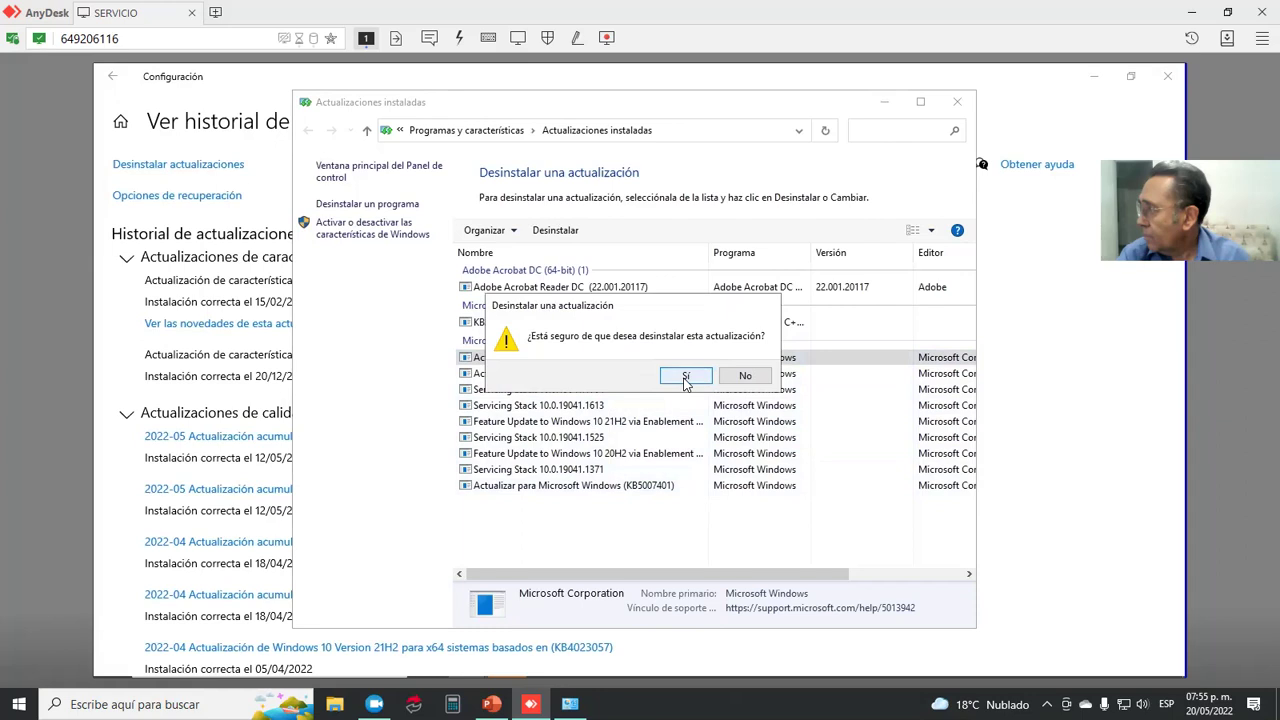
click(745, 376)
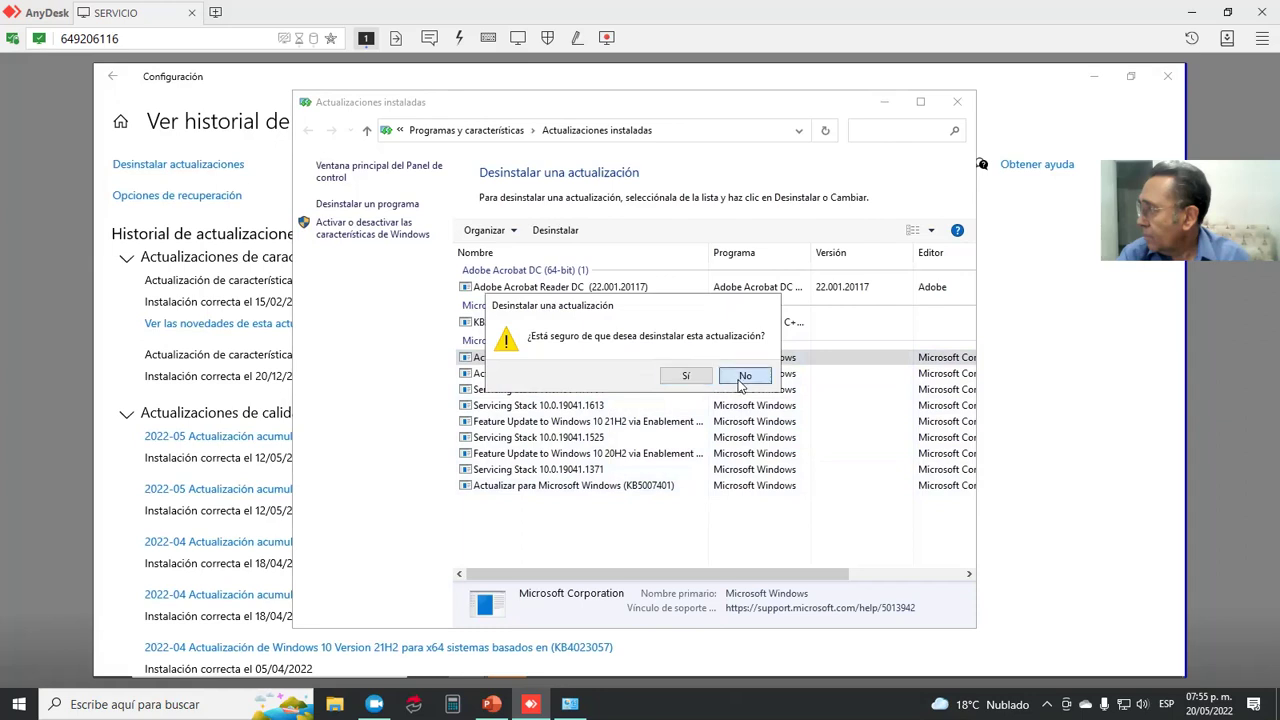
click(957, 101)
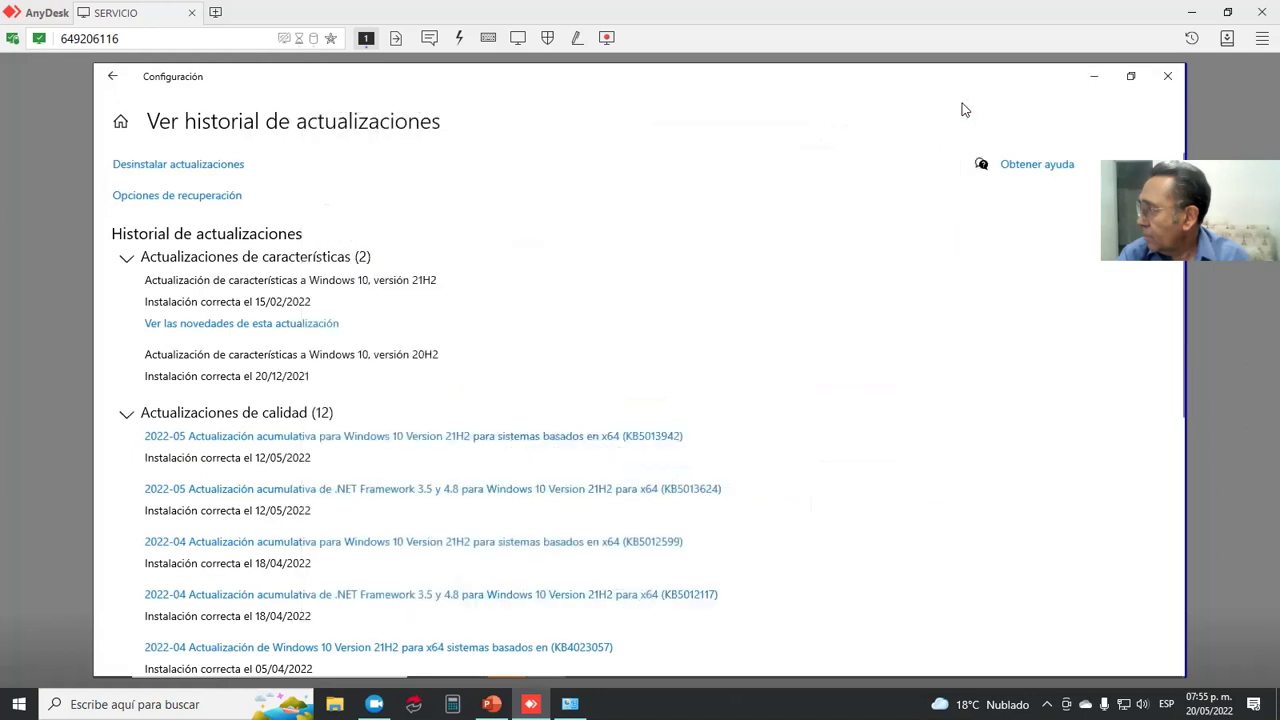
click(1167, 76)
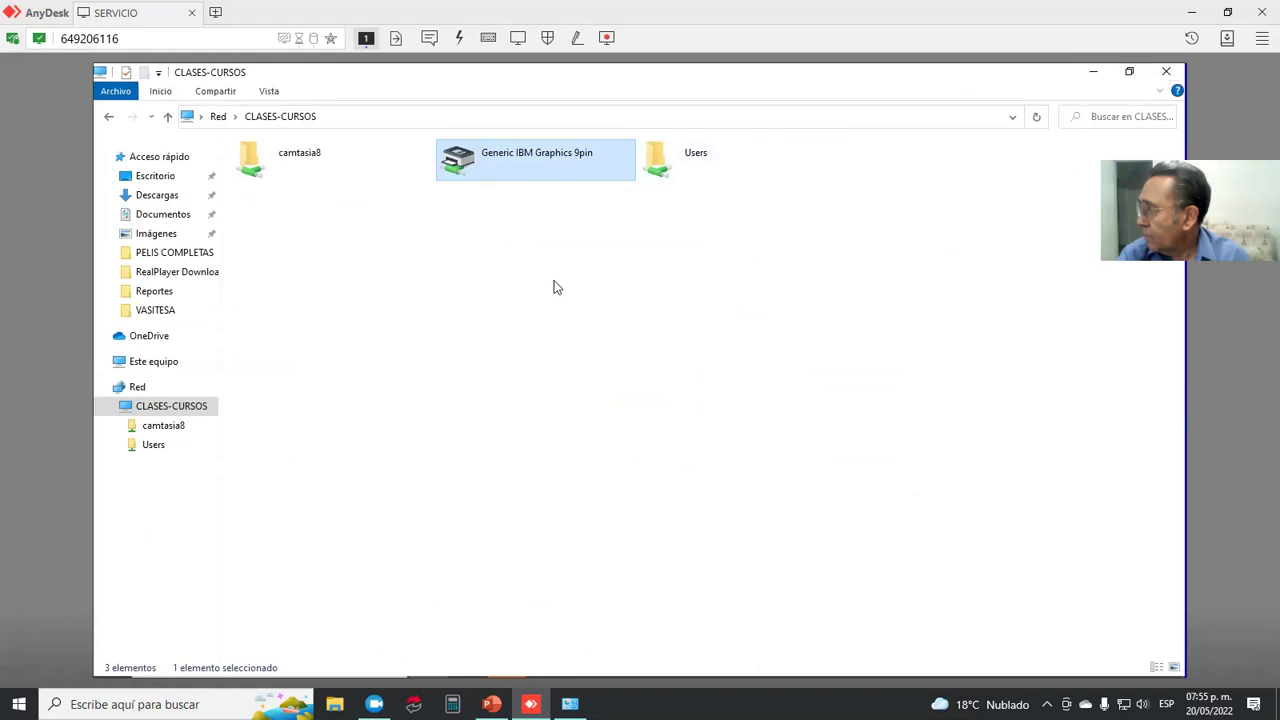
Step: Close the CLASES-CURSOS window on SERVICIO, and switch to the PowerPoint slideshow to show the slide on connecting to local or network printers
right_click(551, 160)
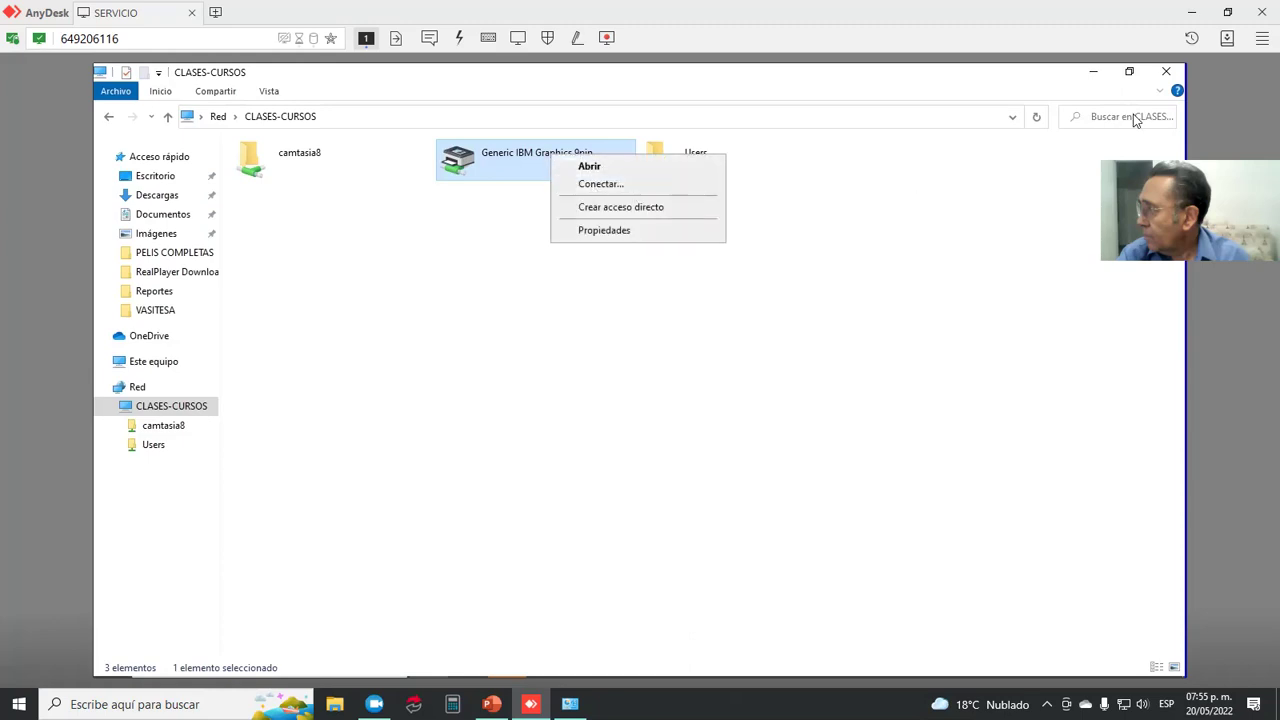
click(1168, 78)
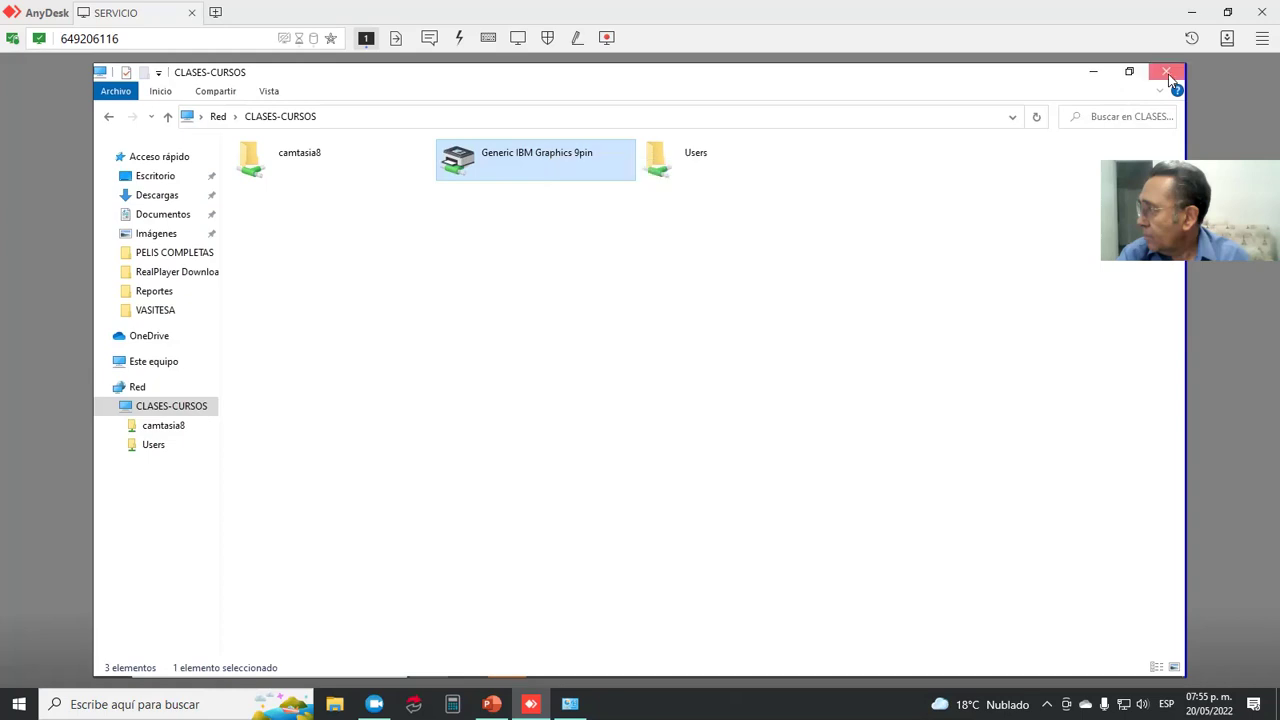
click(1168, 78)
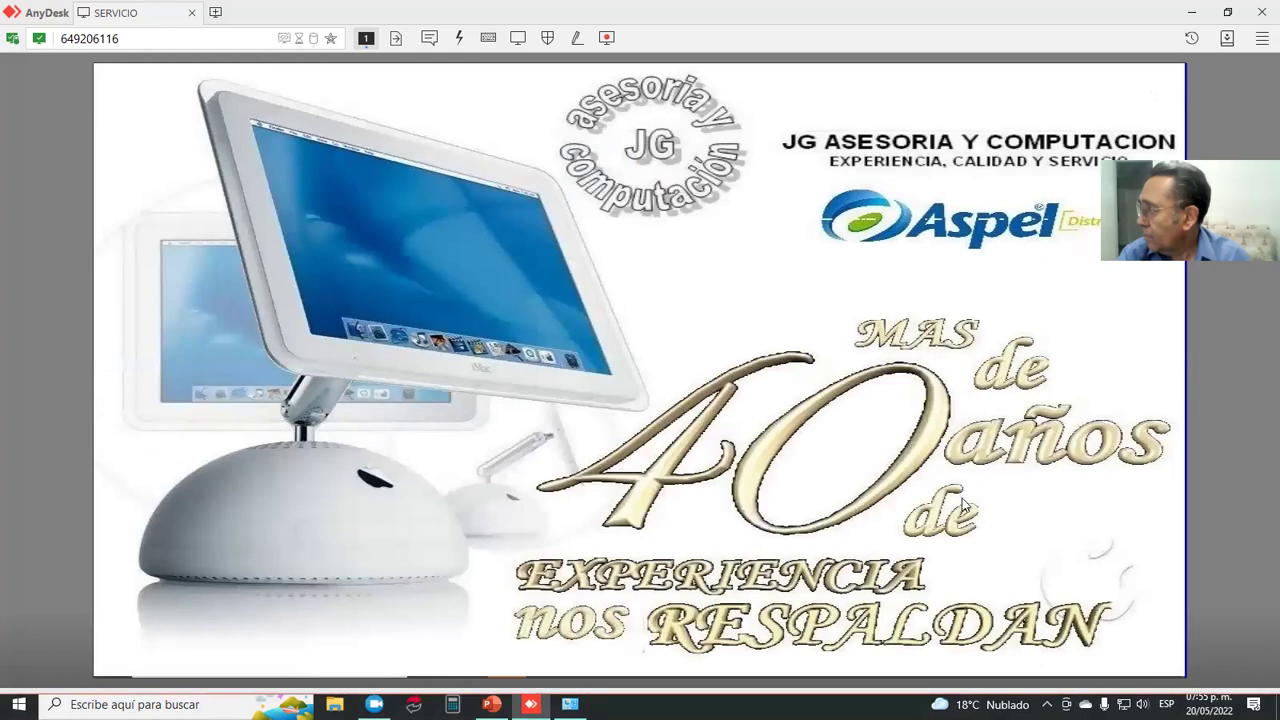
key(alt+Tab)
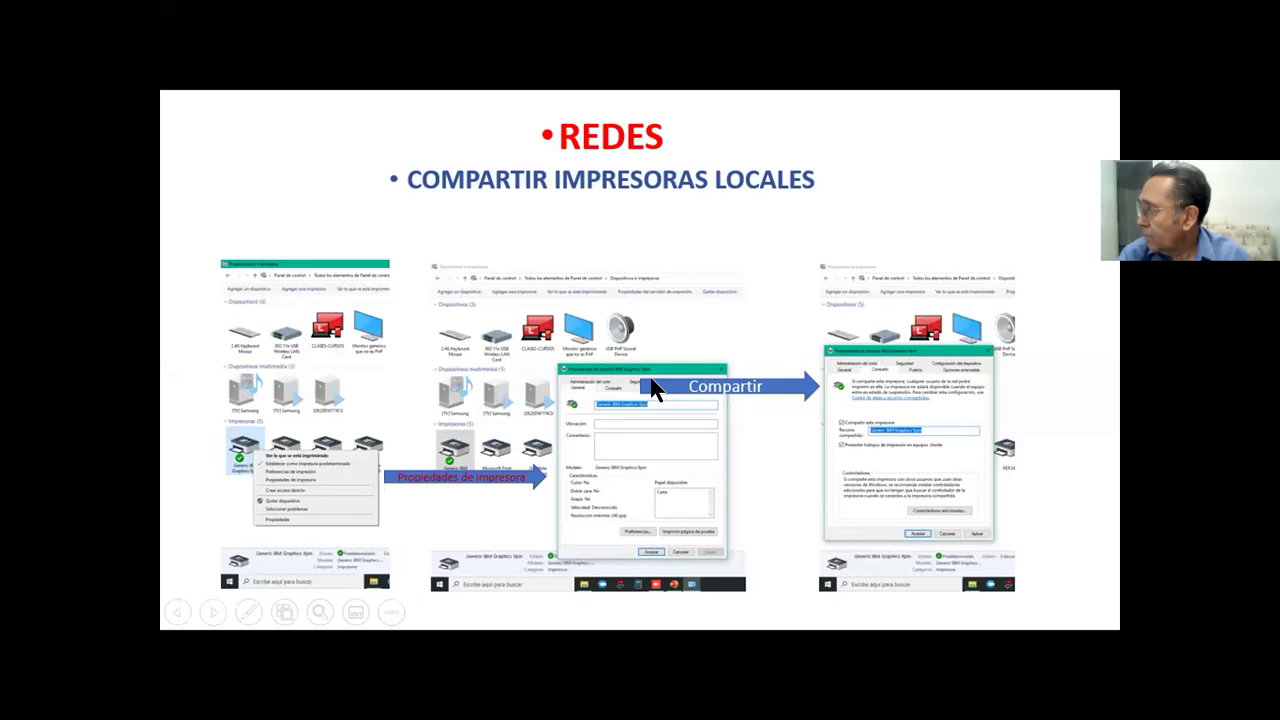
click(652, 342)
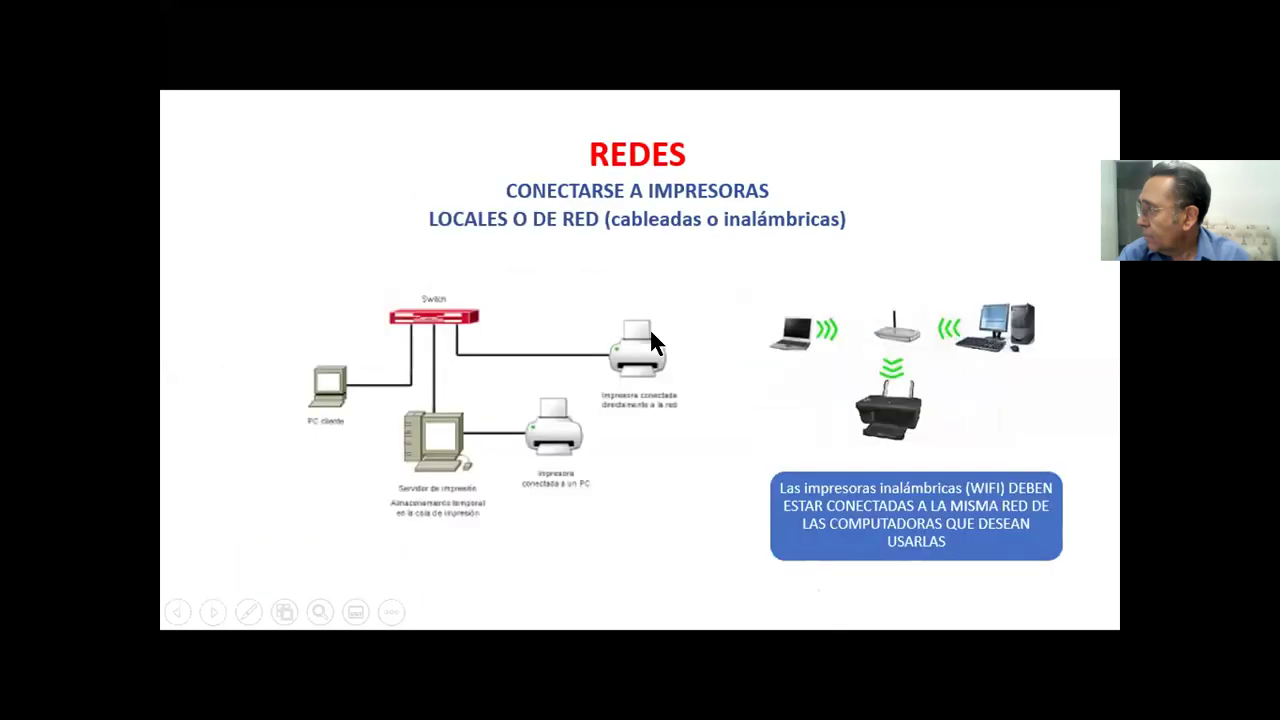